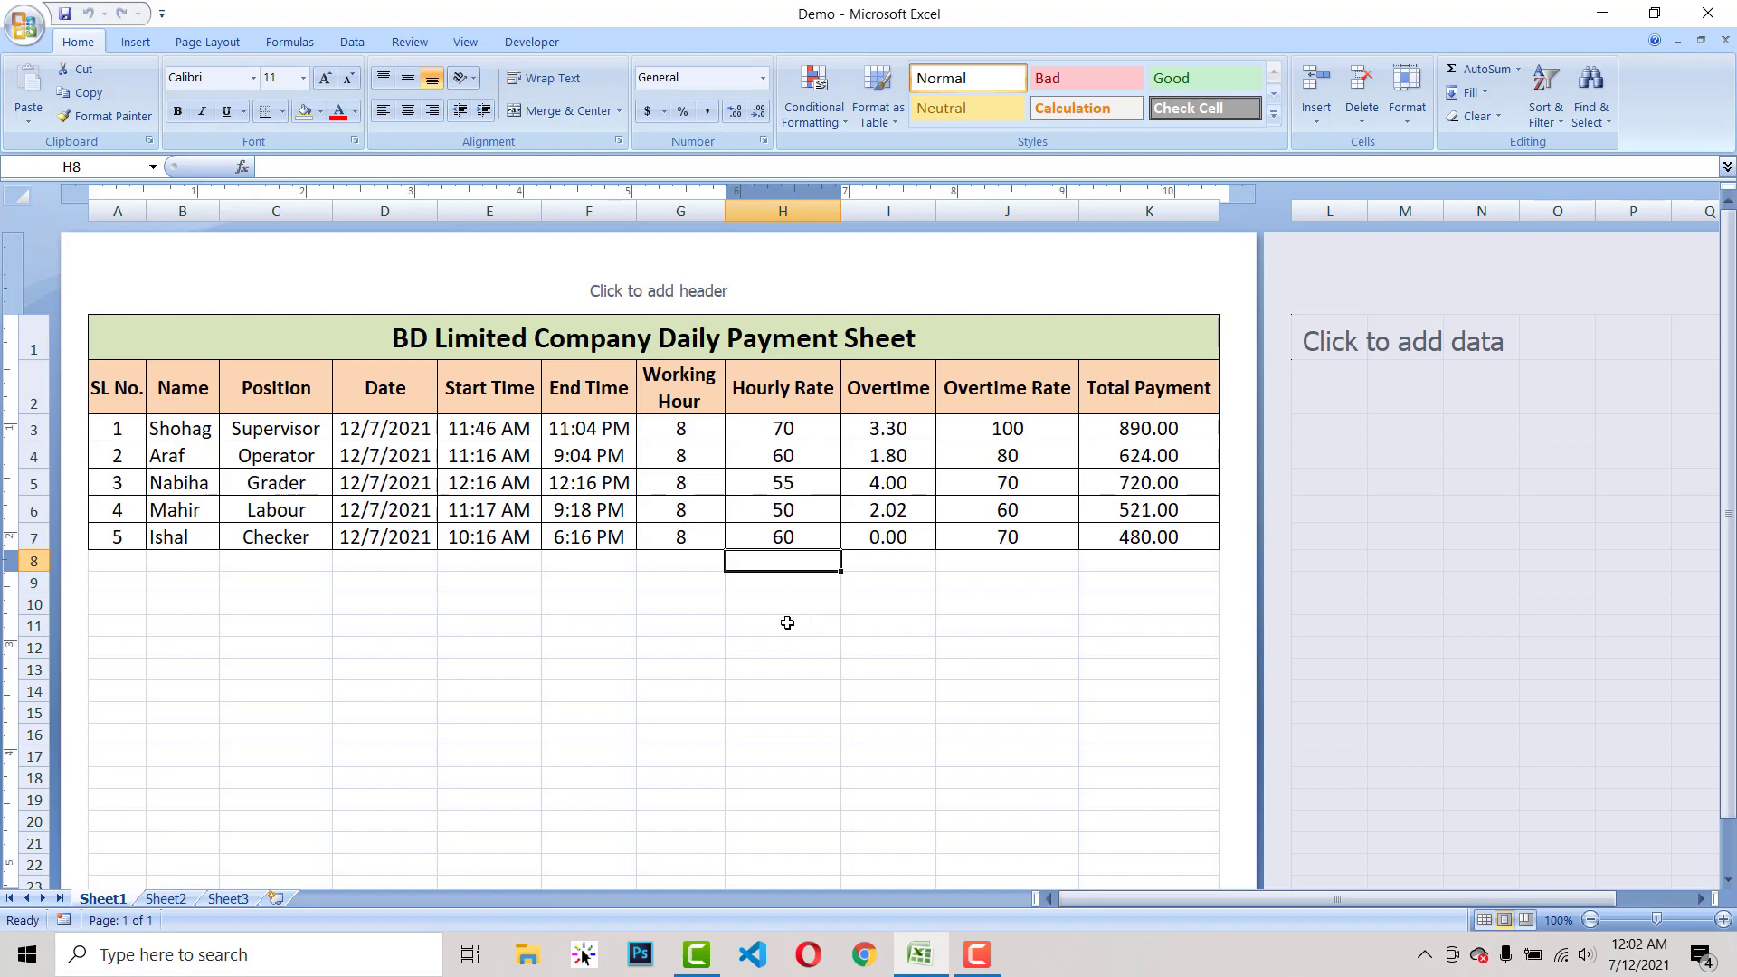
Set H7's hourly rate to 55, giving a 440.00 total.
key("Up")
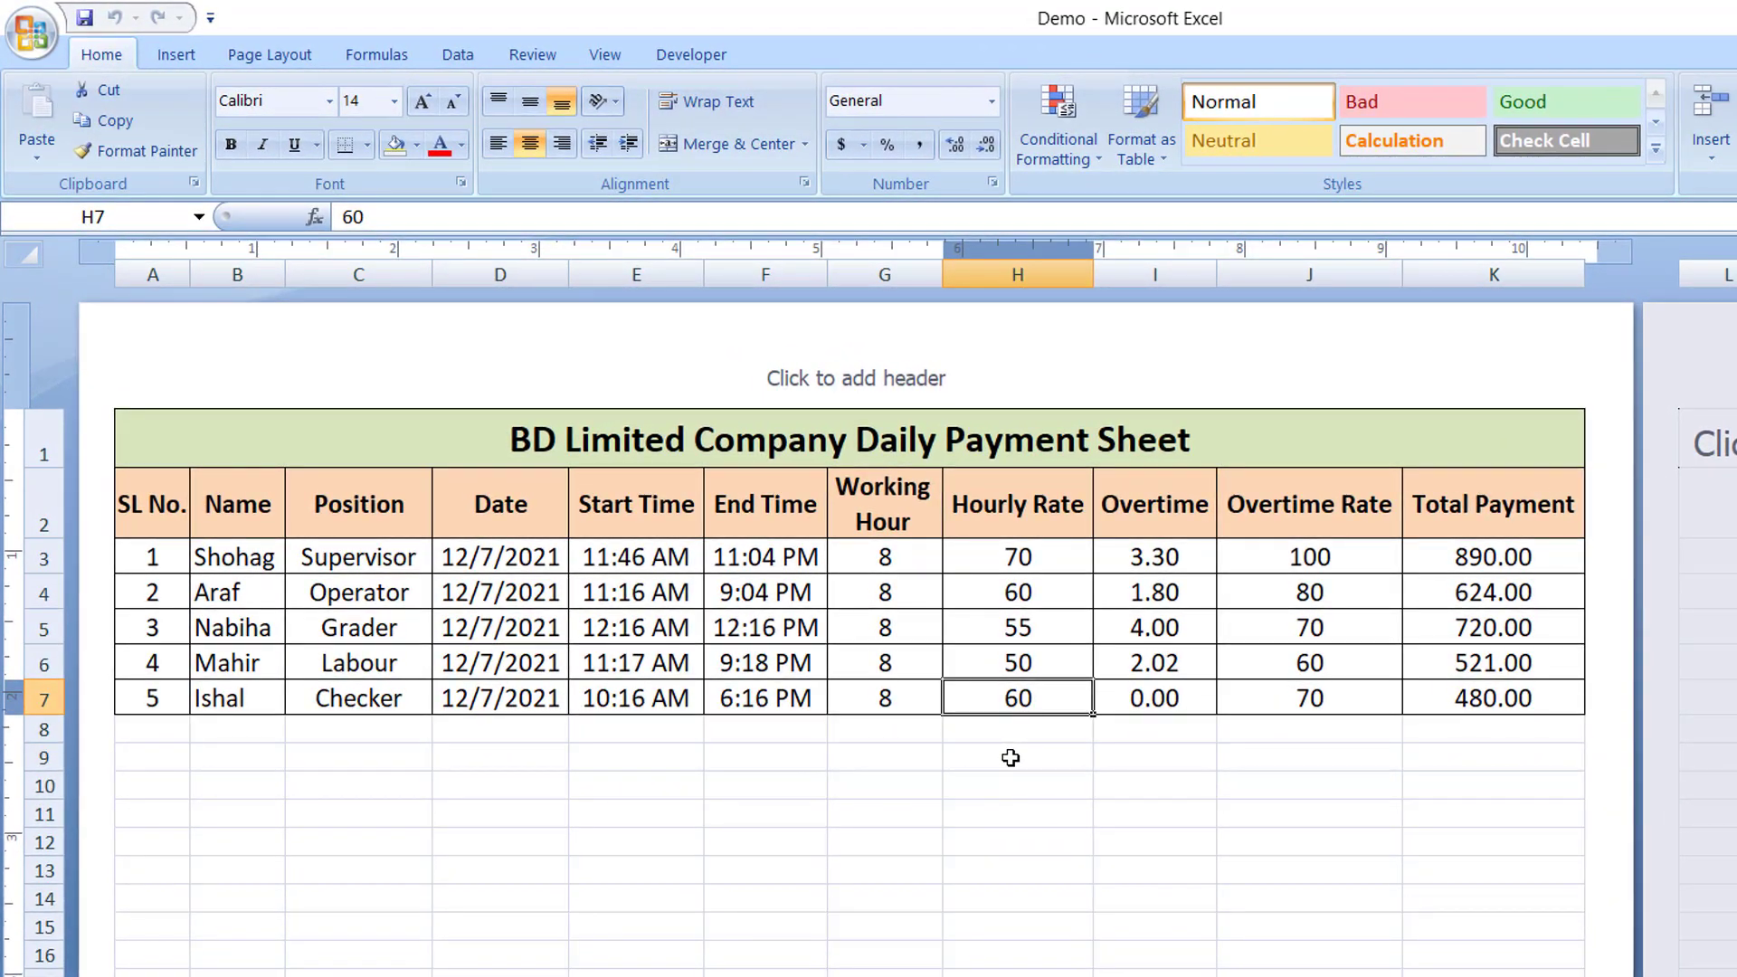
type("55")
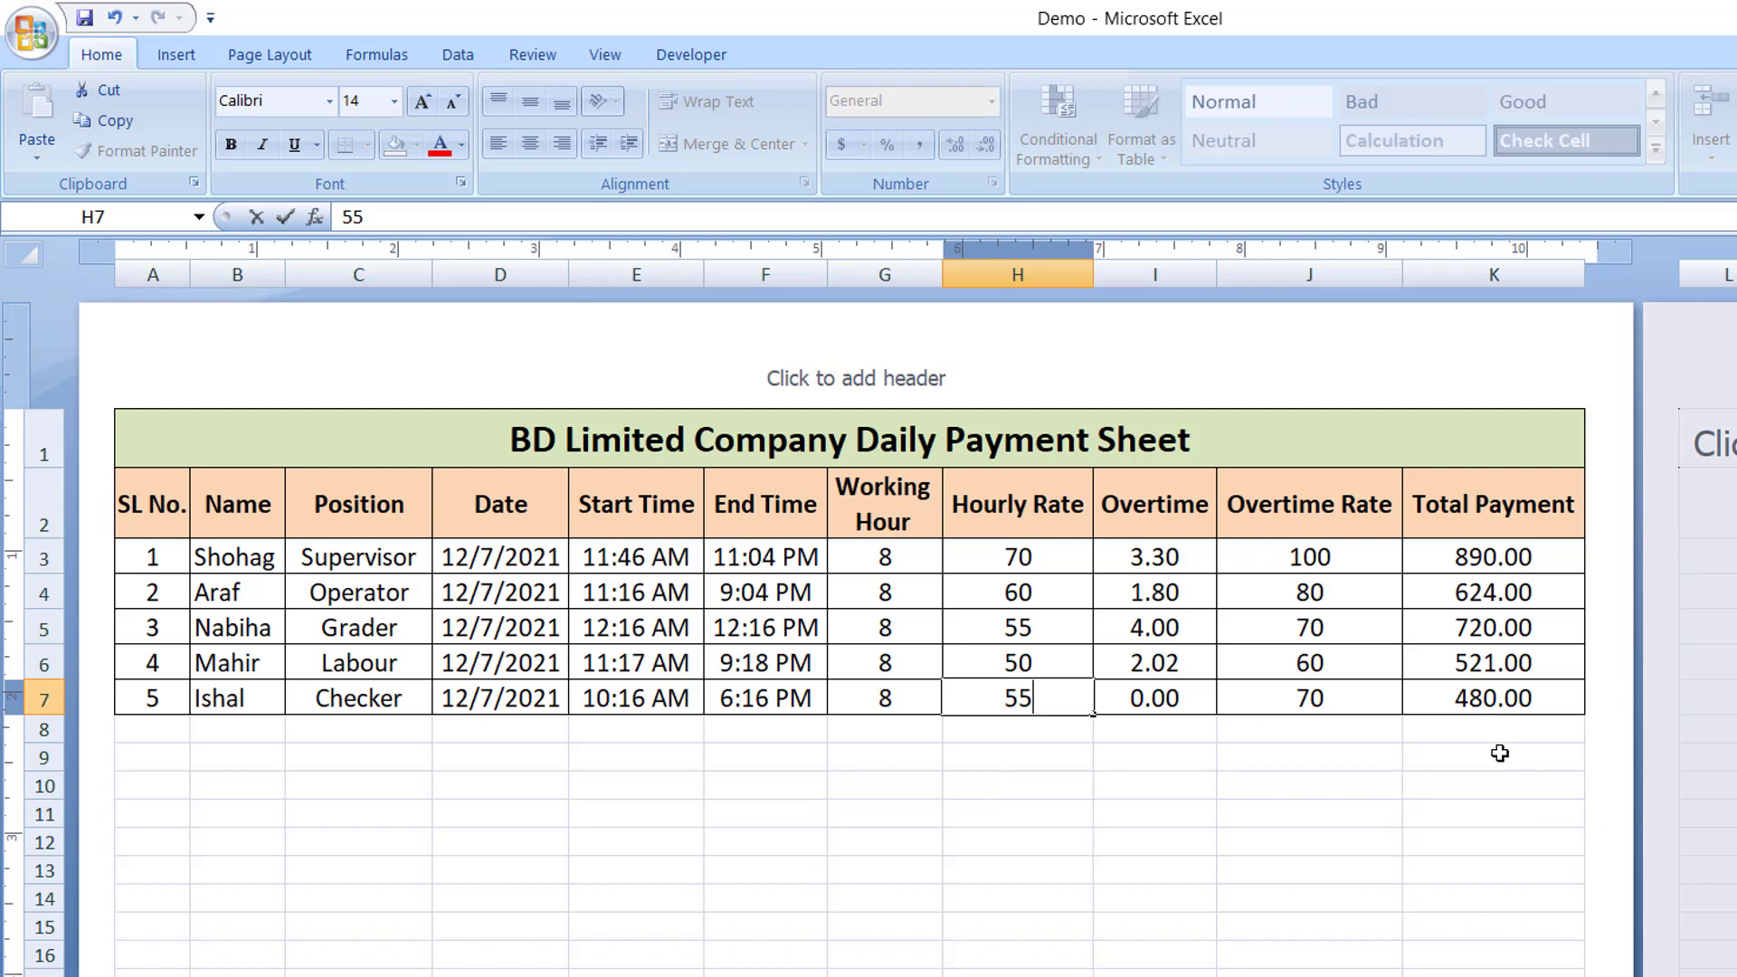
key("Tab")
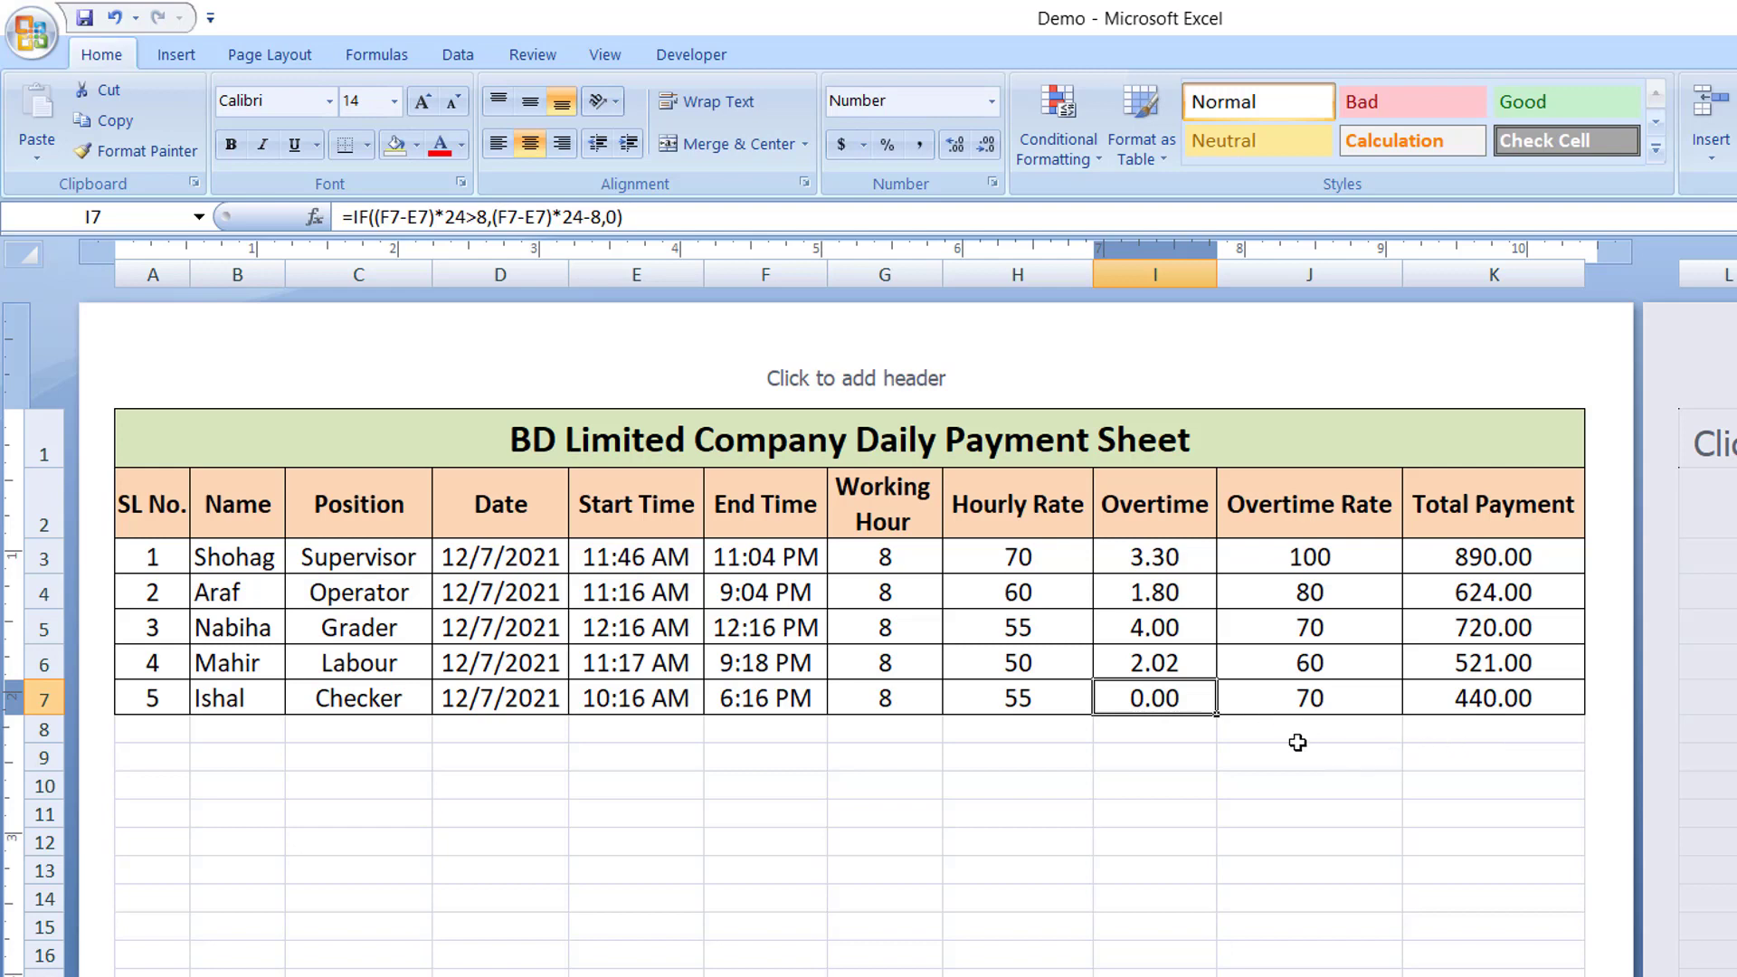
Clear J6's overtime rate to replace it.
left_click(1277, 662)
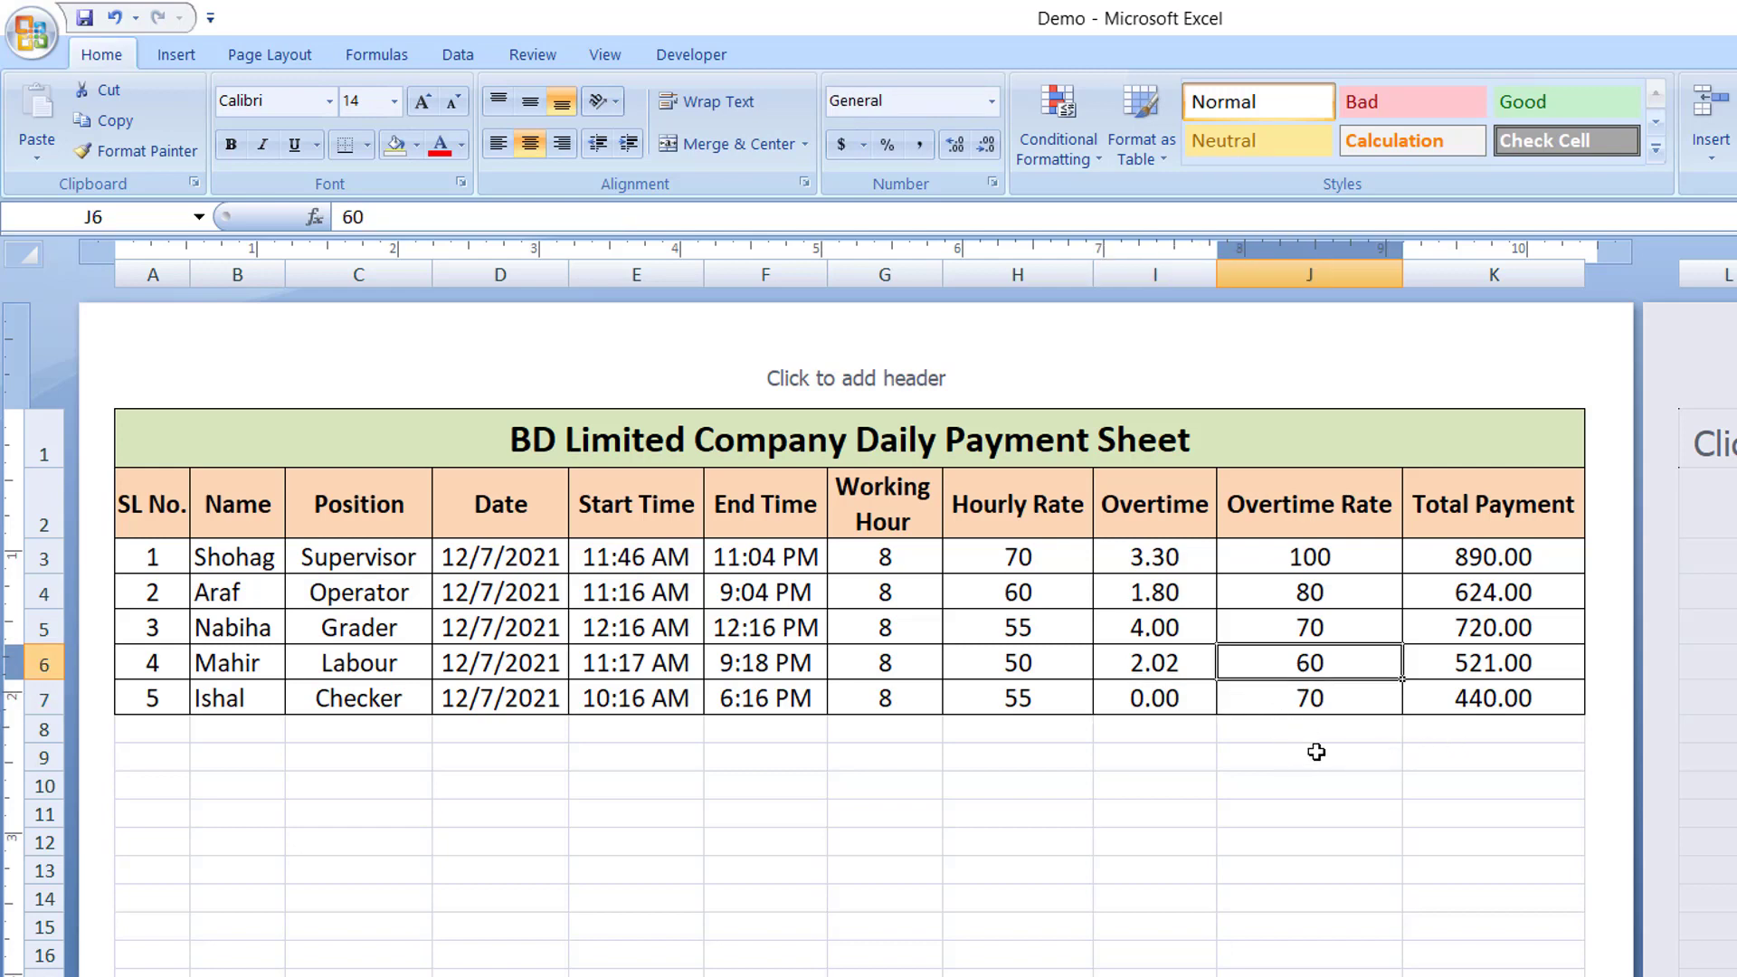
left_click(1345, 697)
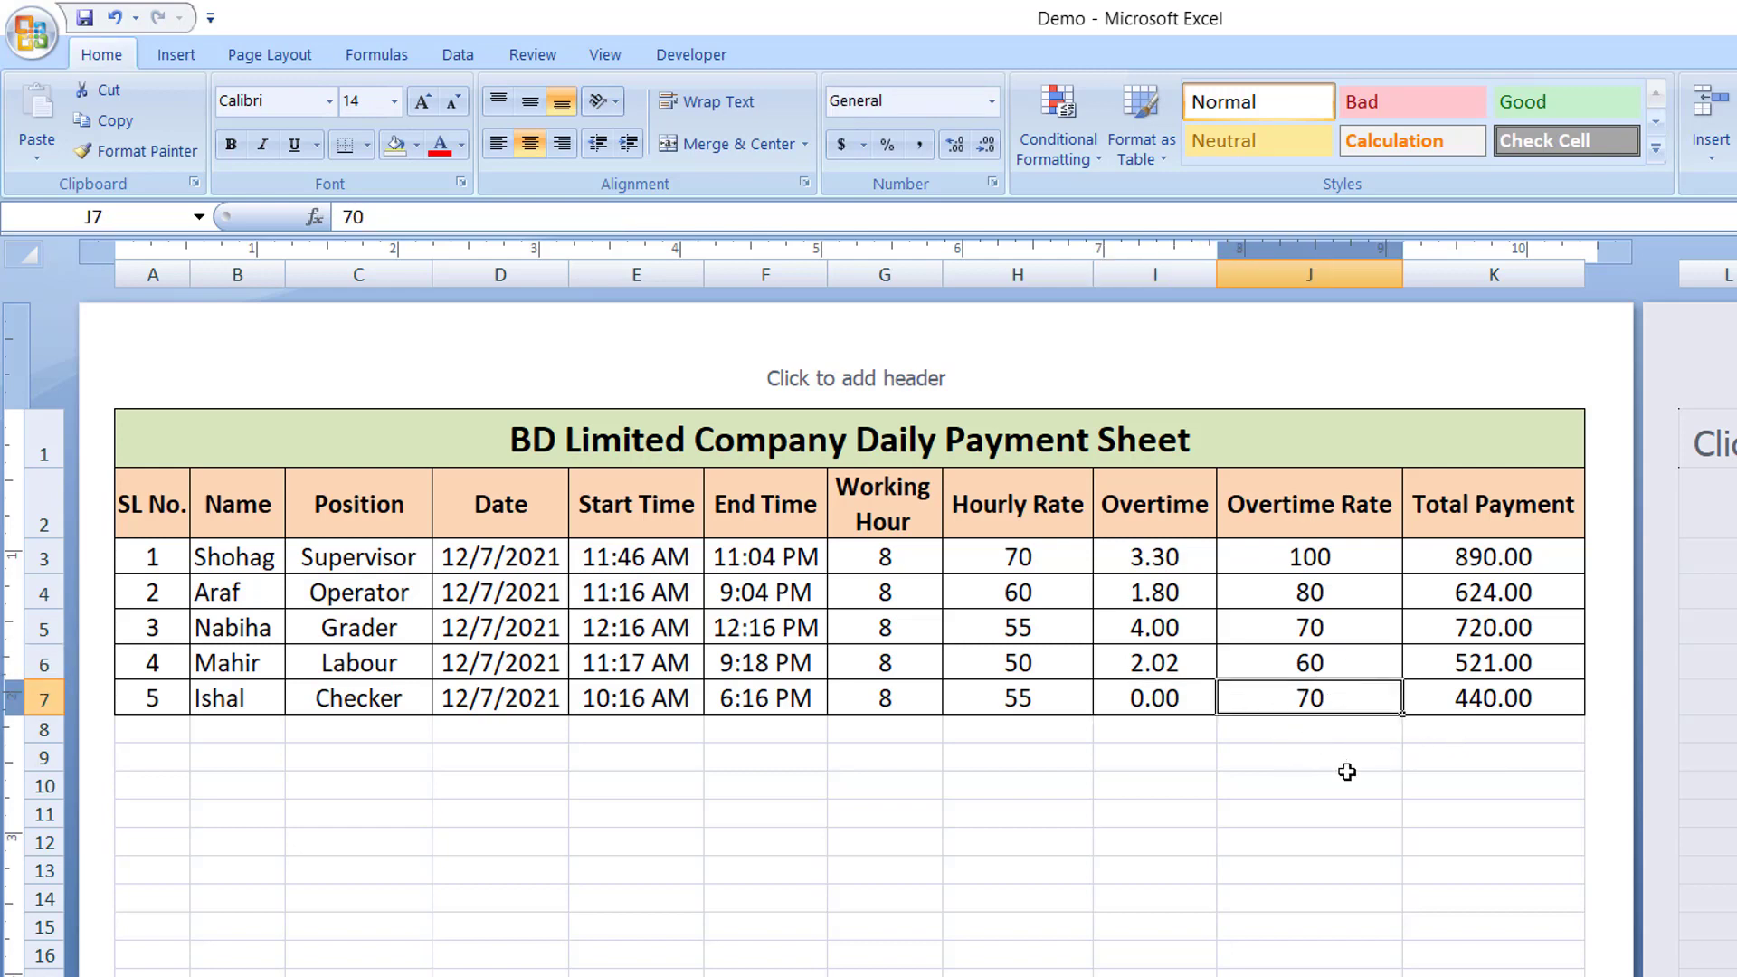
left_click(1343, 660)
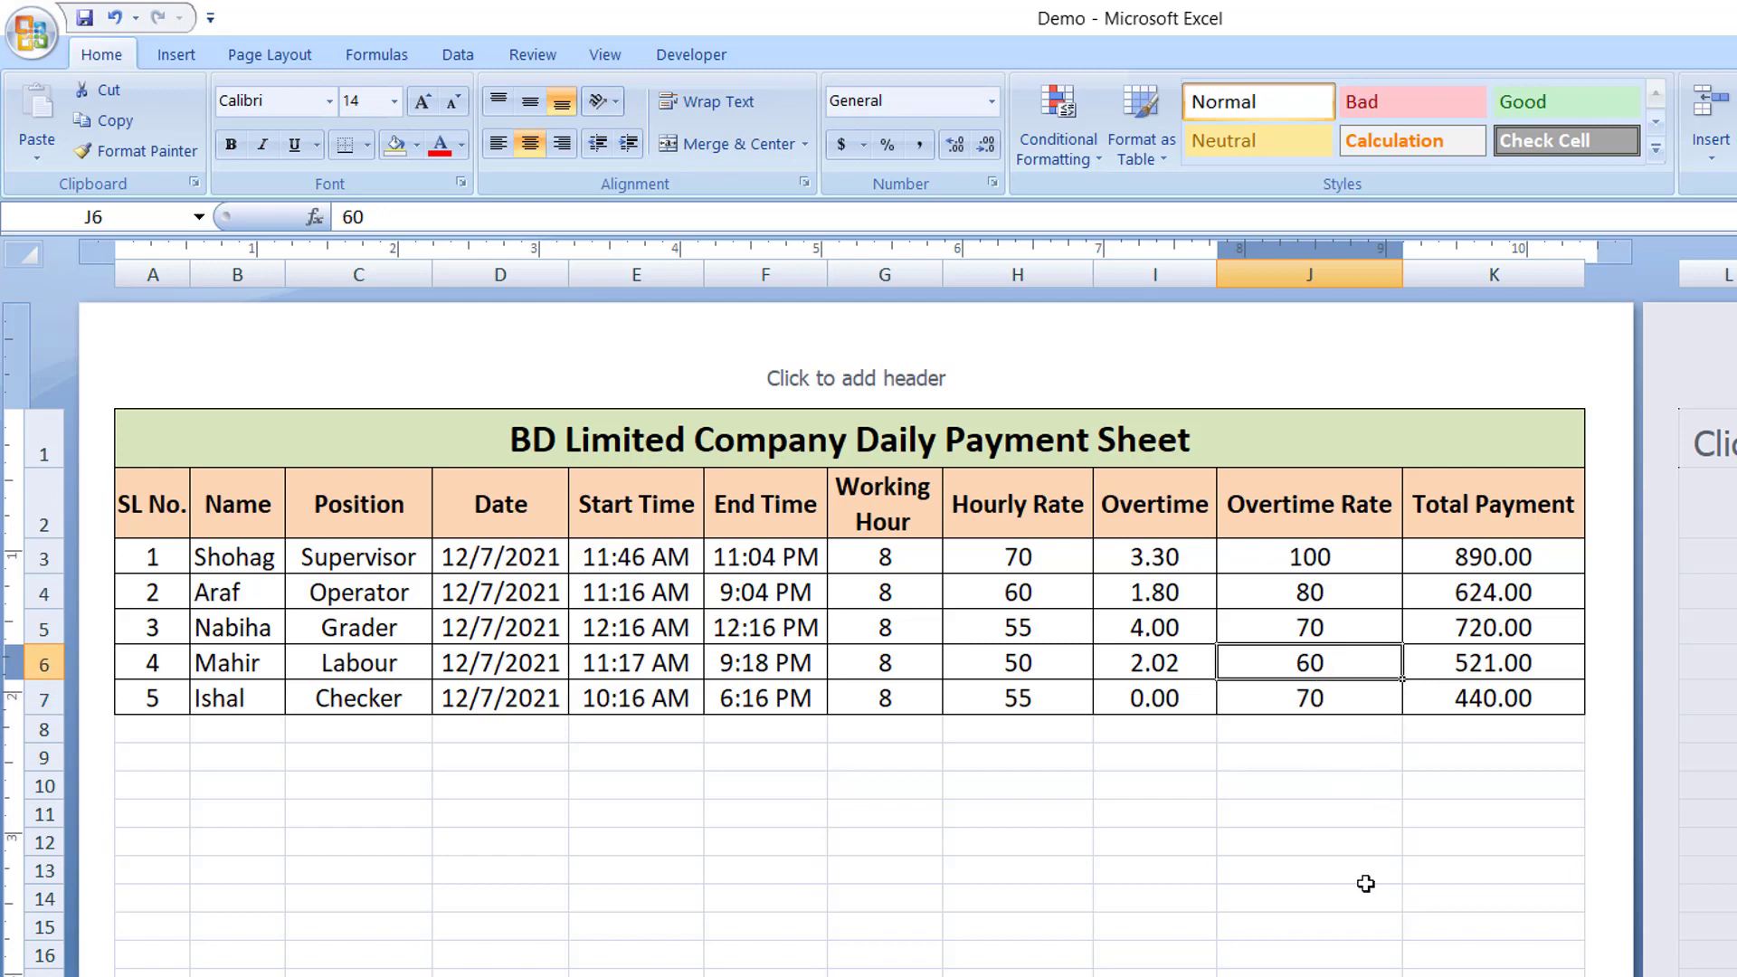
key("Delete")
Enter 65 as J6's overtime rate and change F7's end time to 8:16 PM.
type("65")
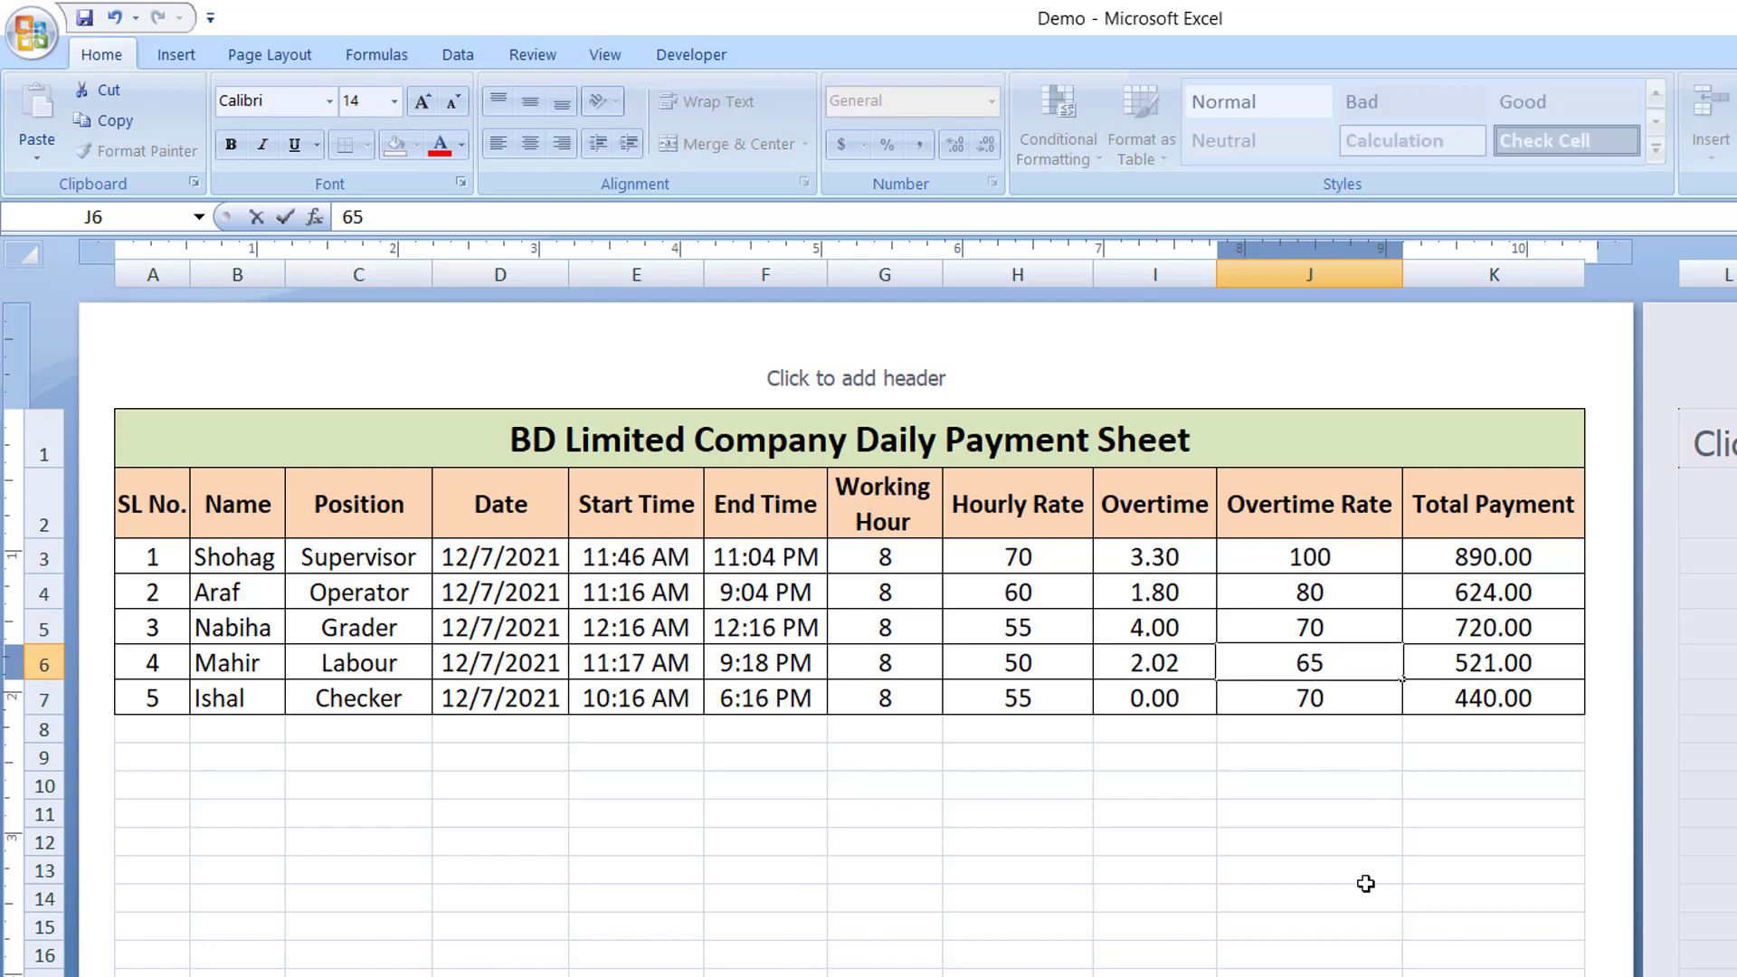
left_click(1540, 675)
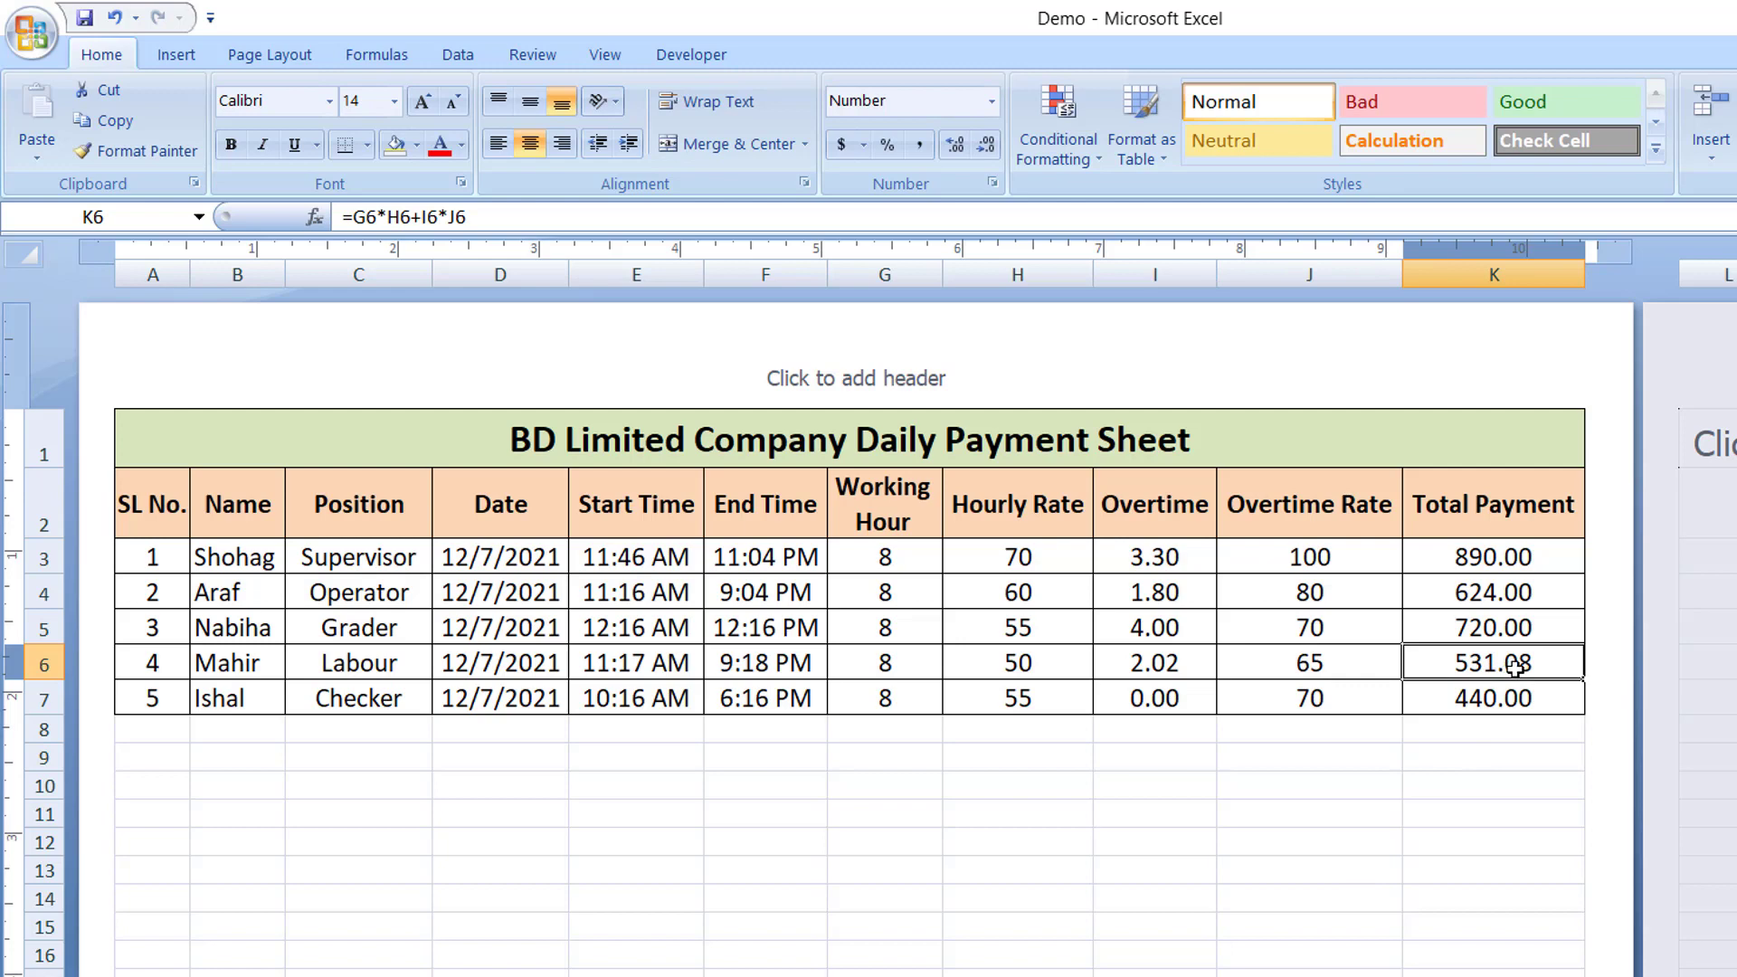
double_click(729, 705)
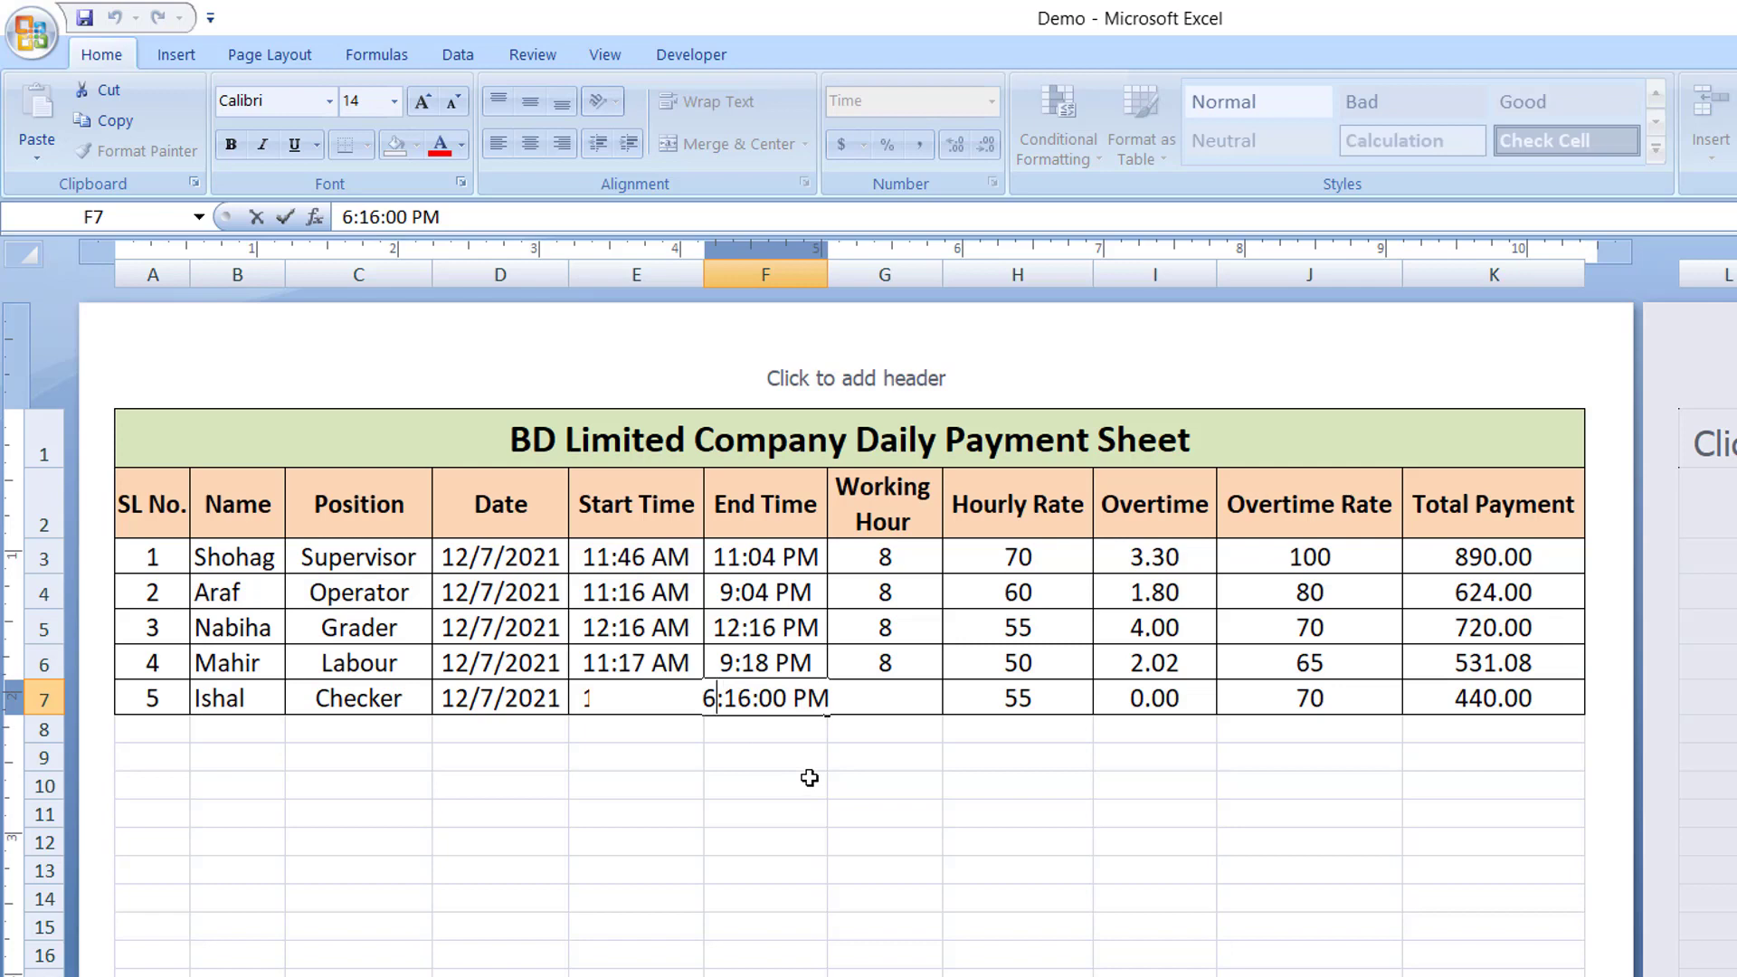
key("BackSpace")
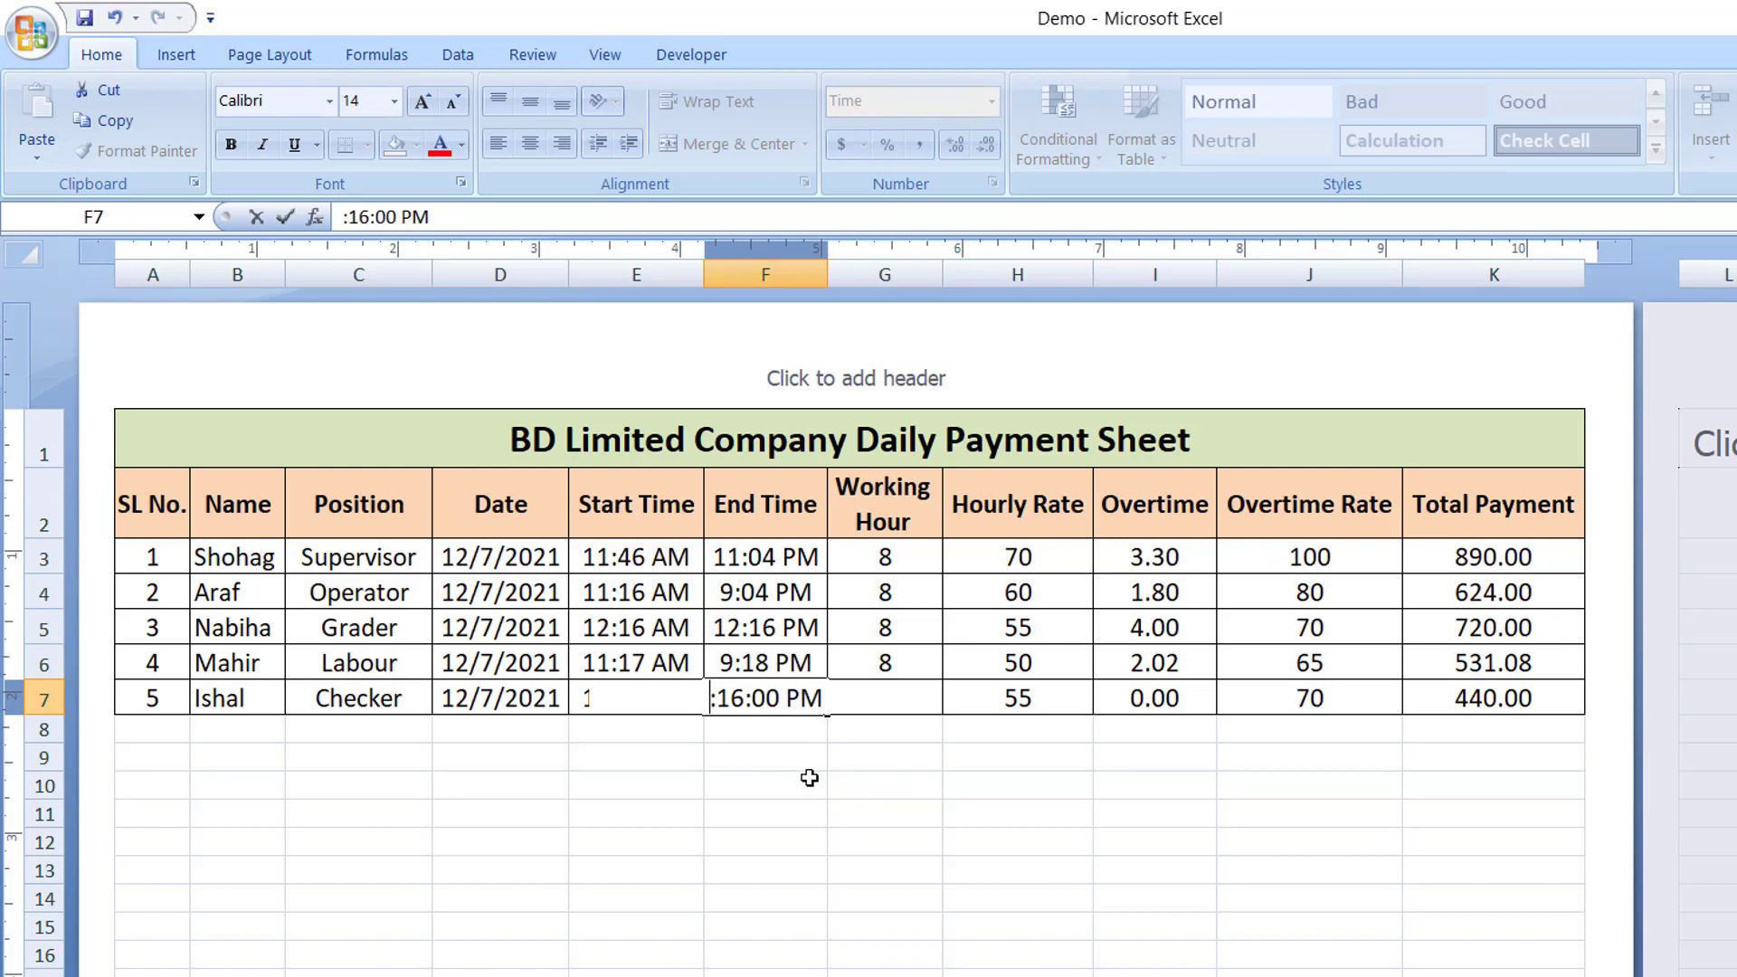
type("8")
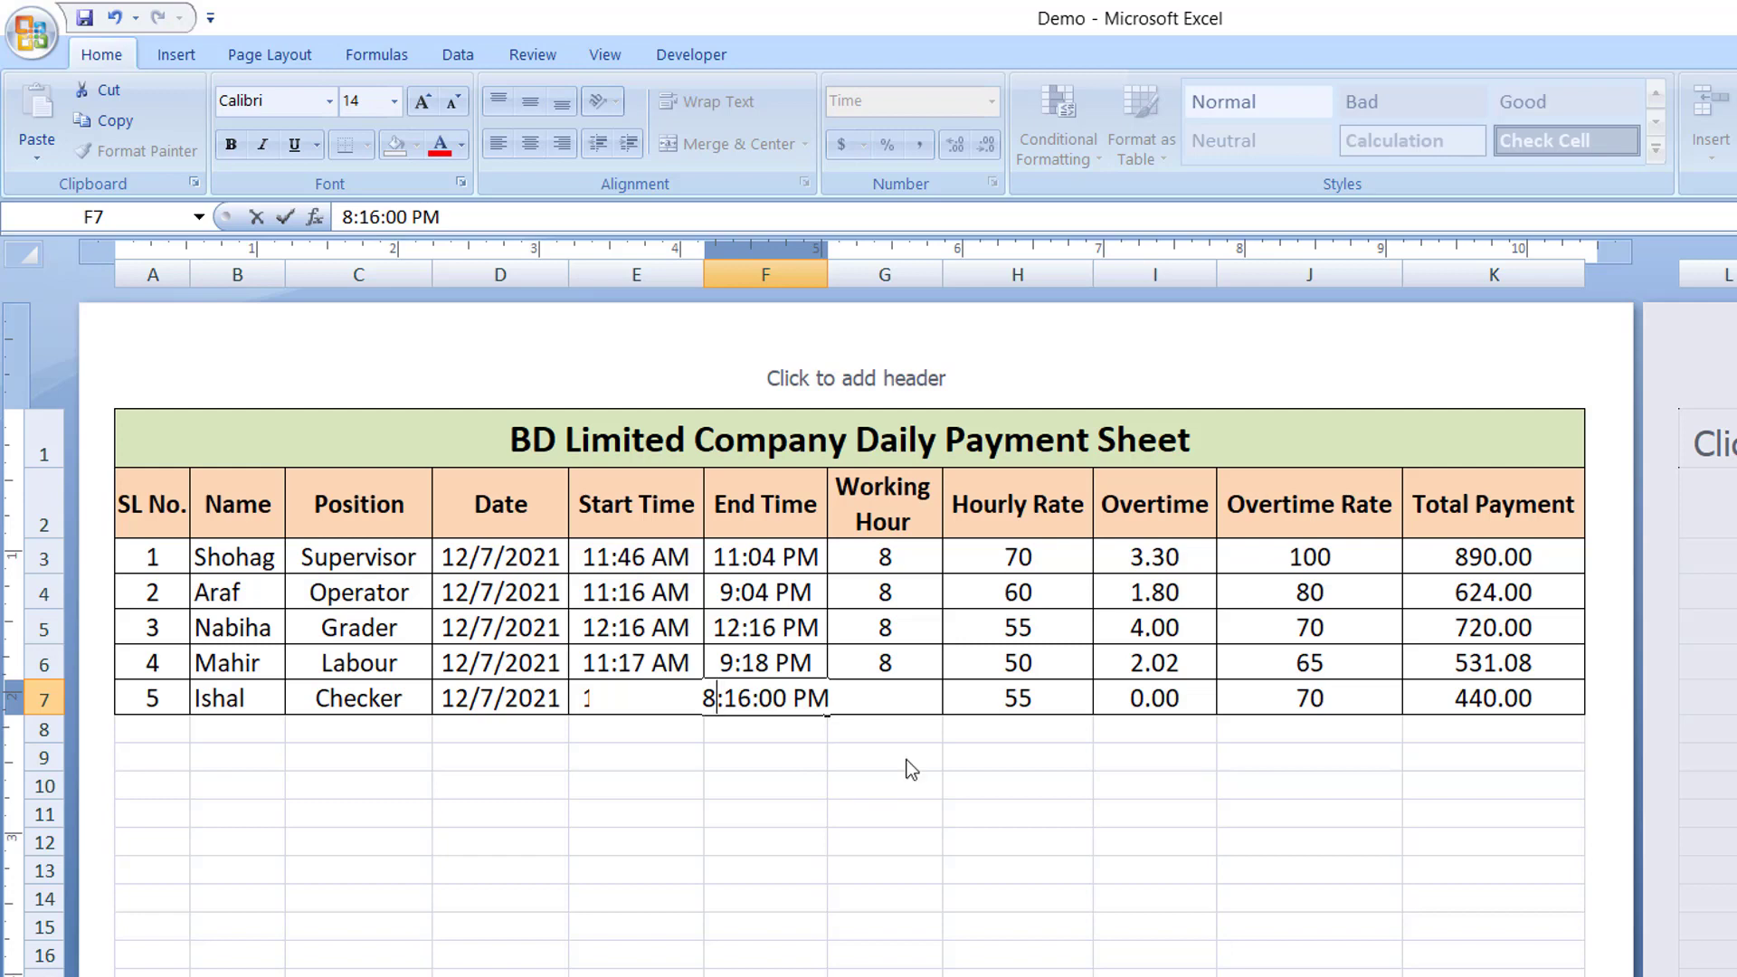
key("Return")
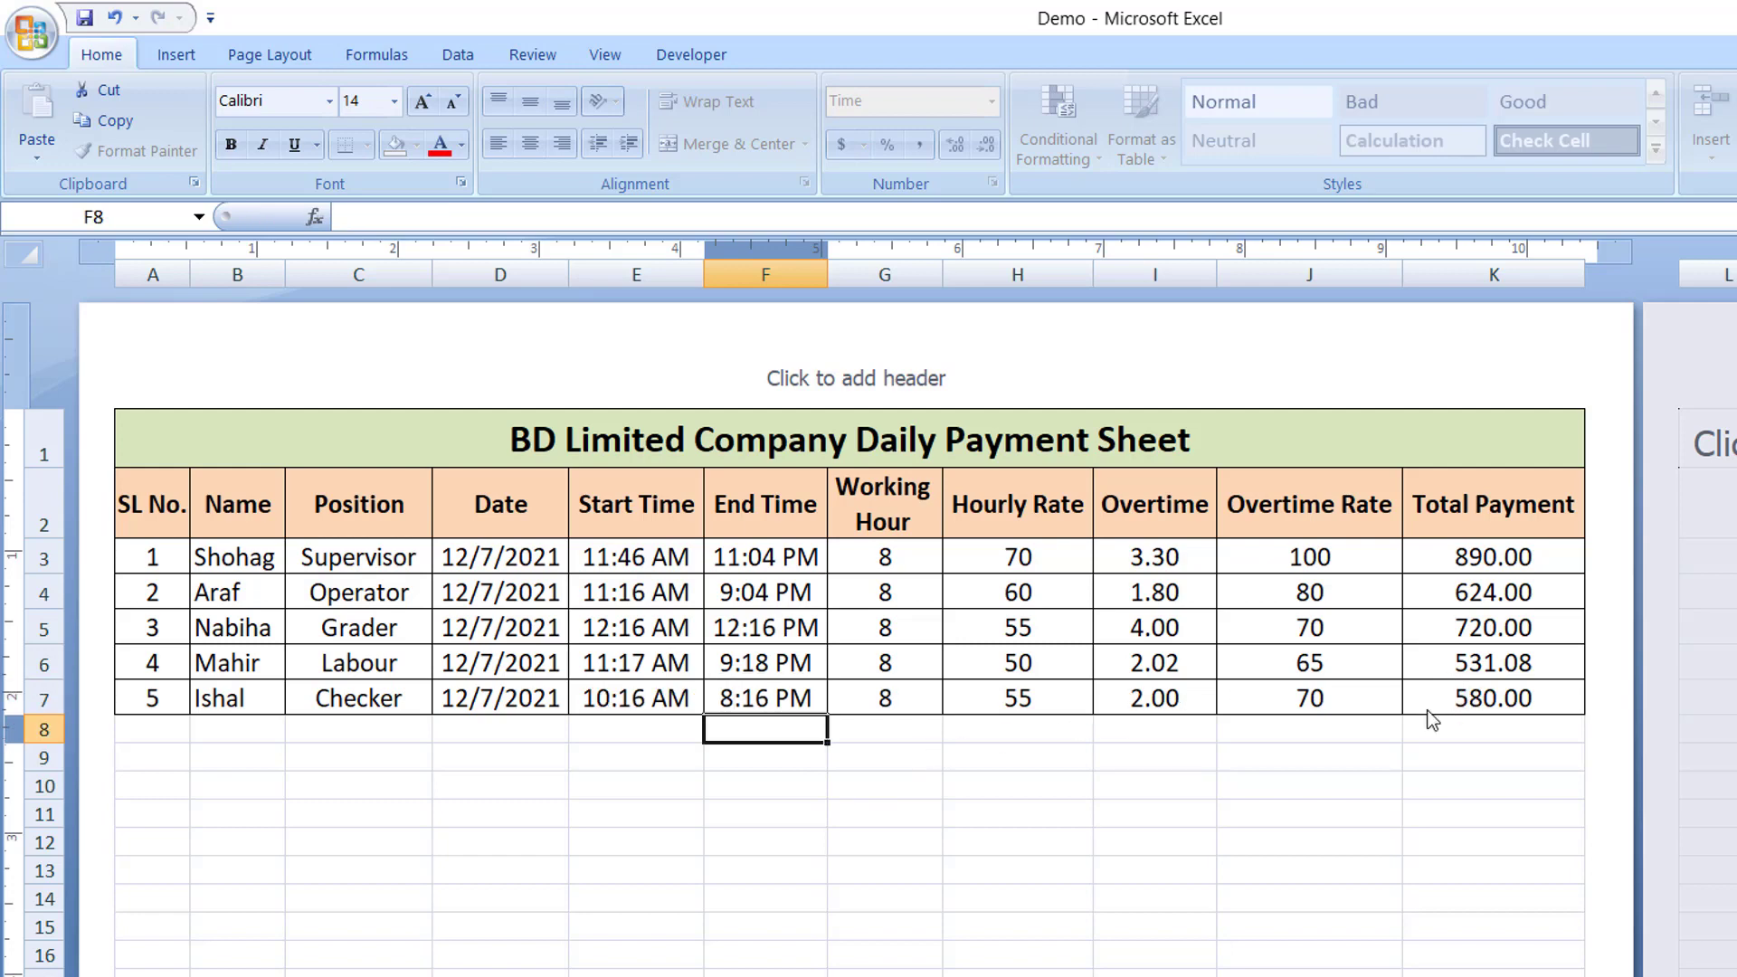
left_click(1452, 704)
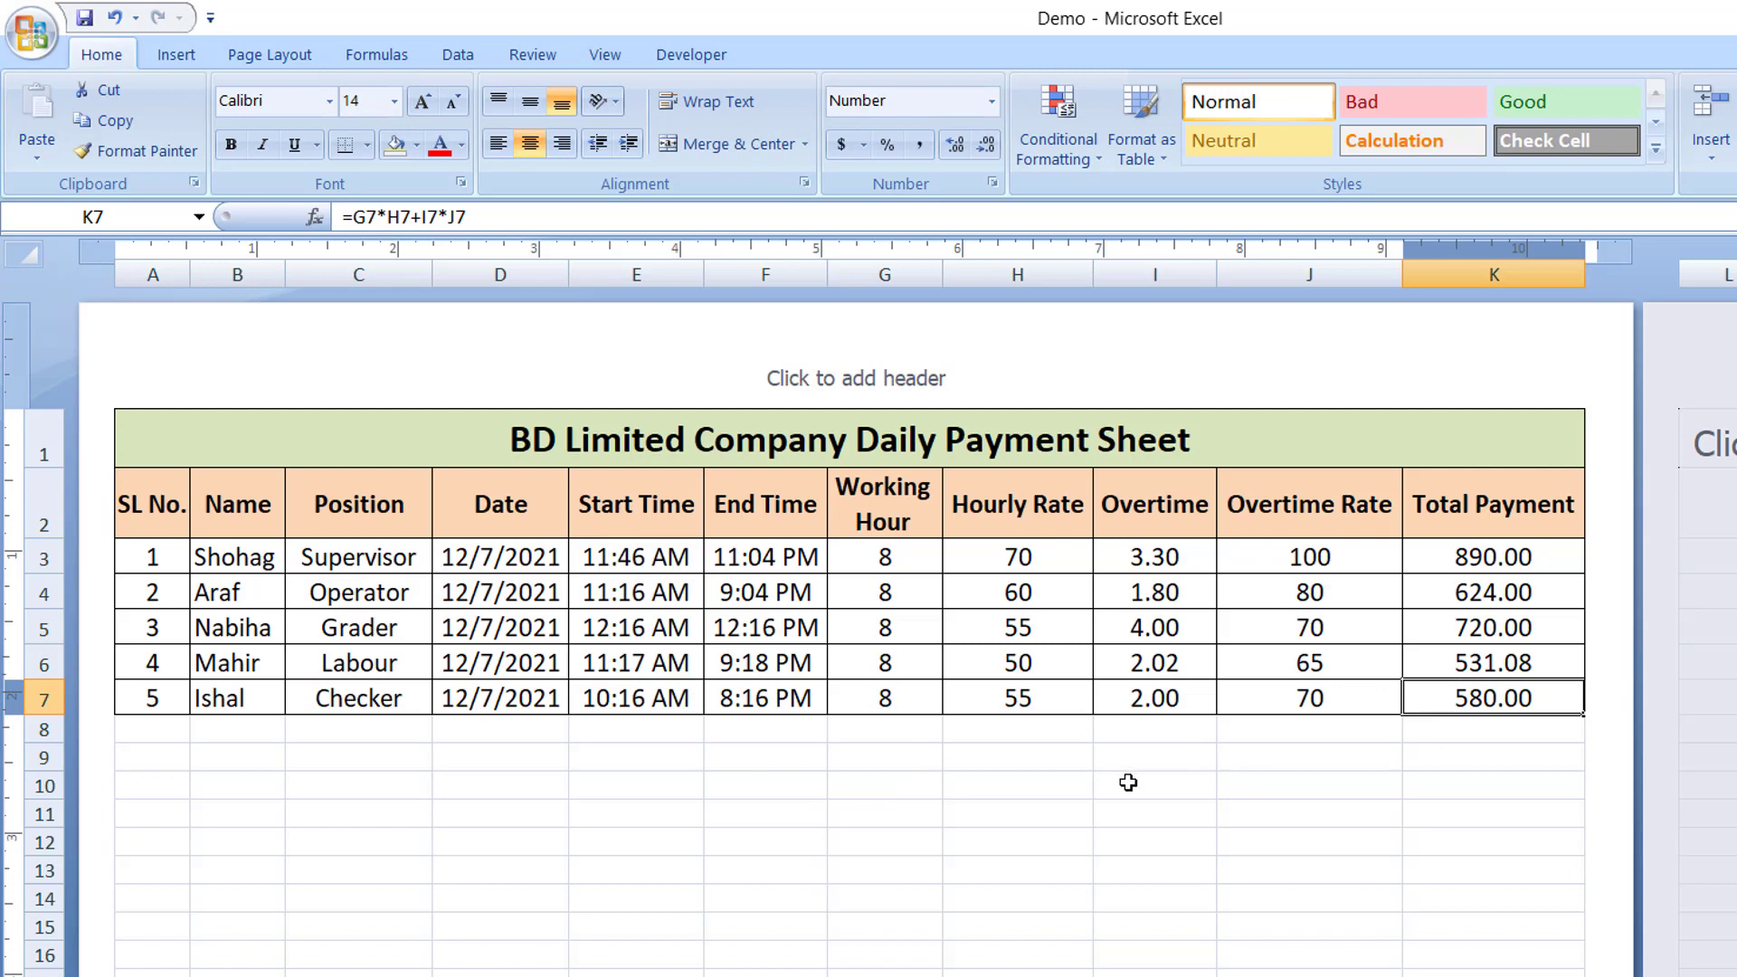
Create a new Excel worksheet on the desktop, keep its default name, and open it.
left_click(1182, 697)
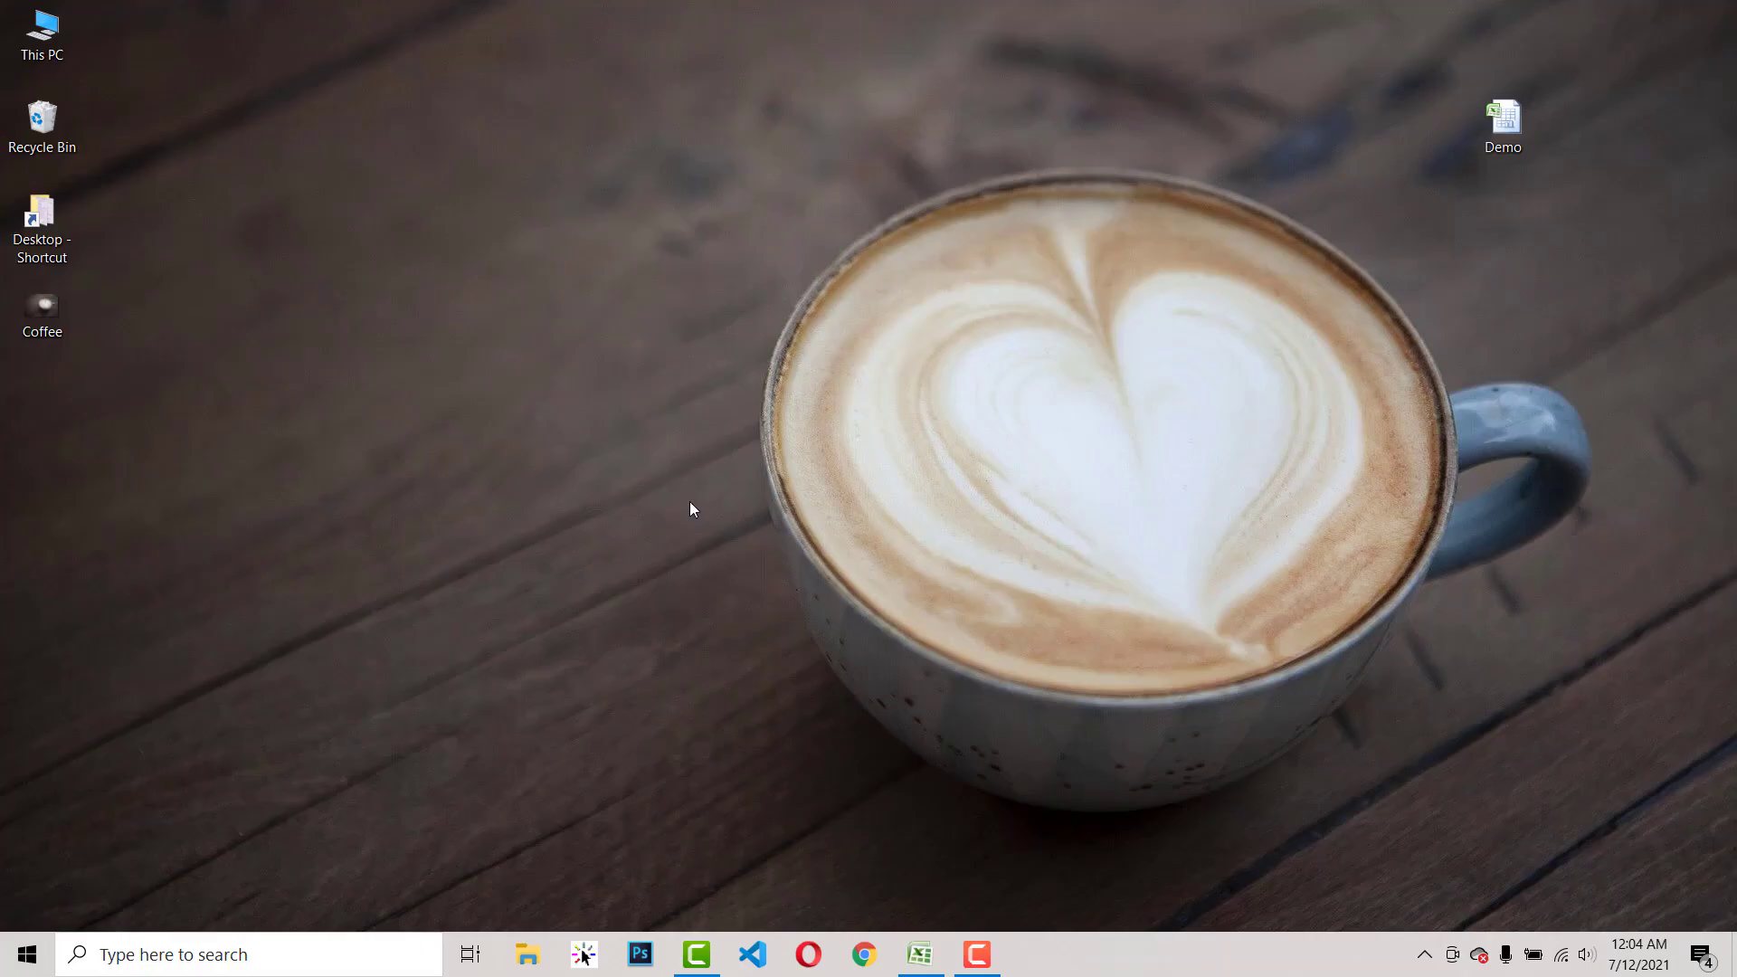
right_click(689, 501)
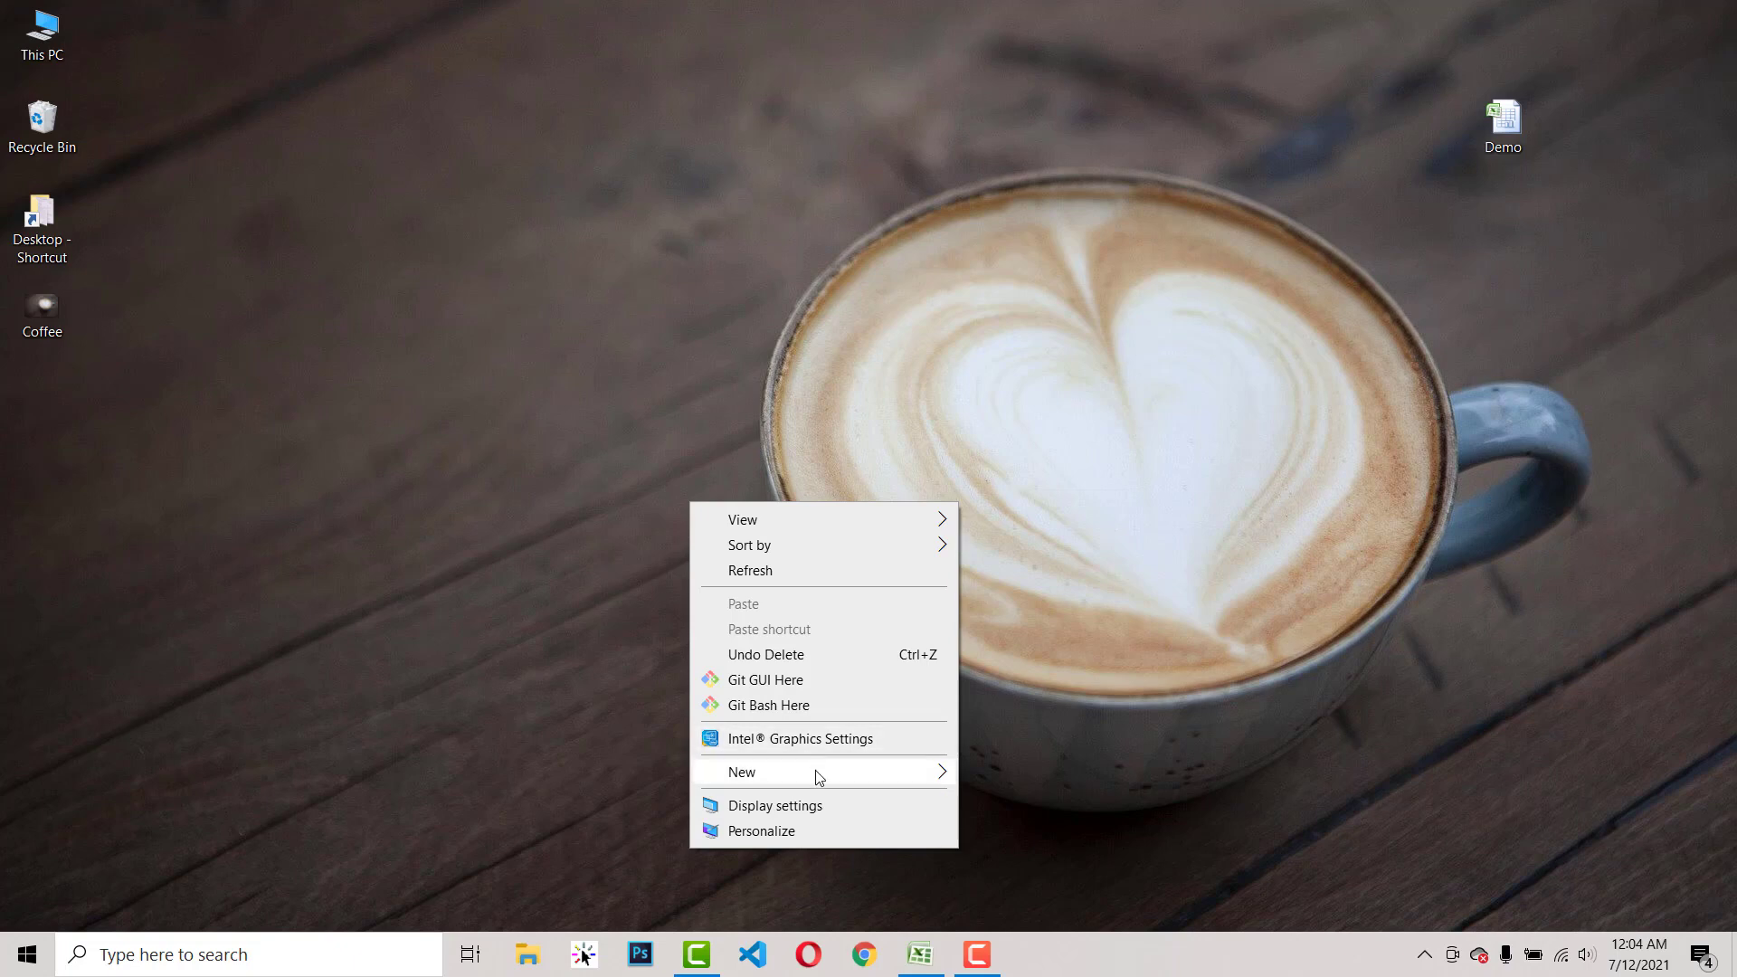
mouse_move(760, 771)
left_click(1015, 743)
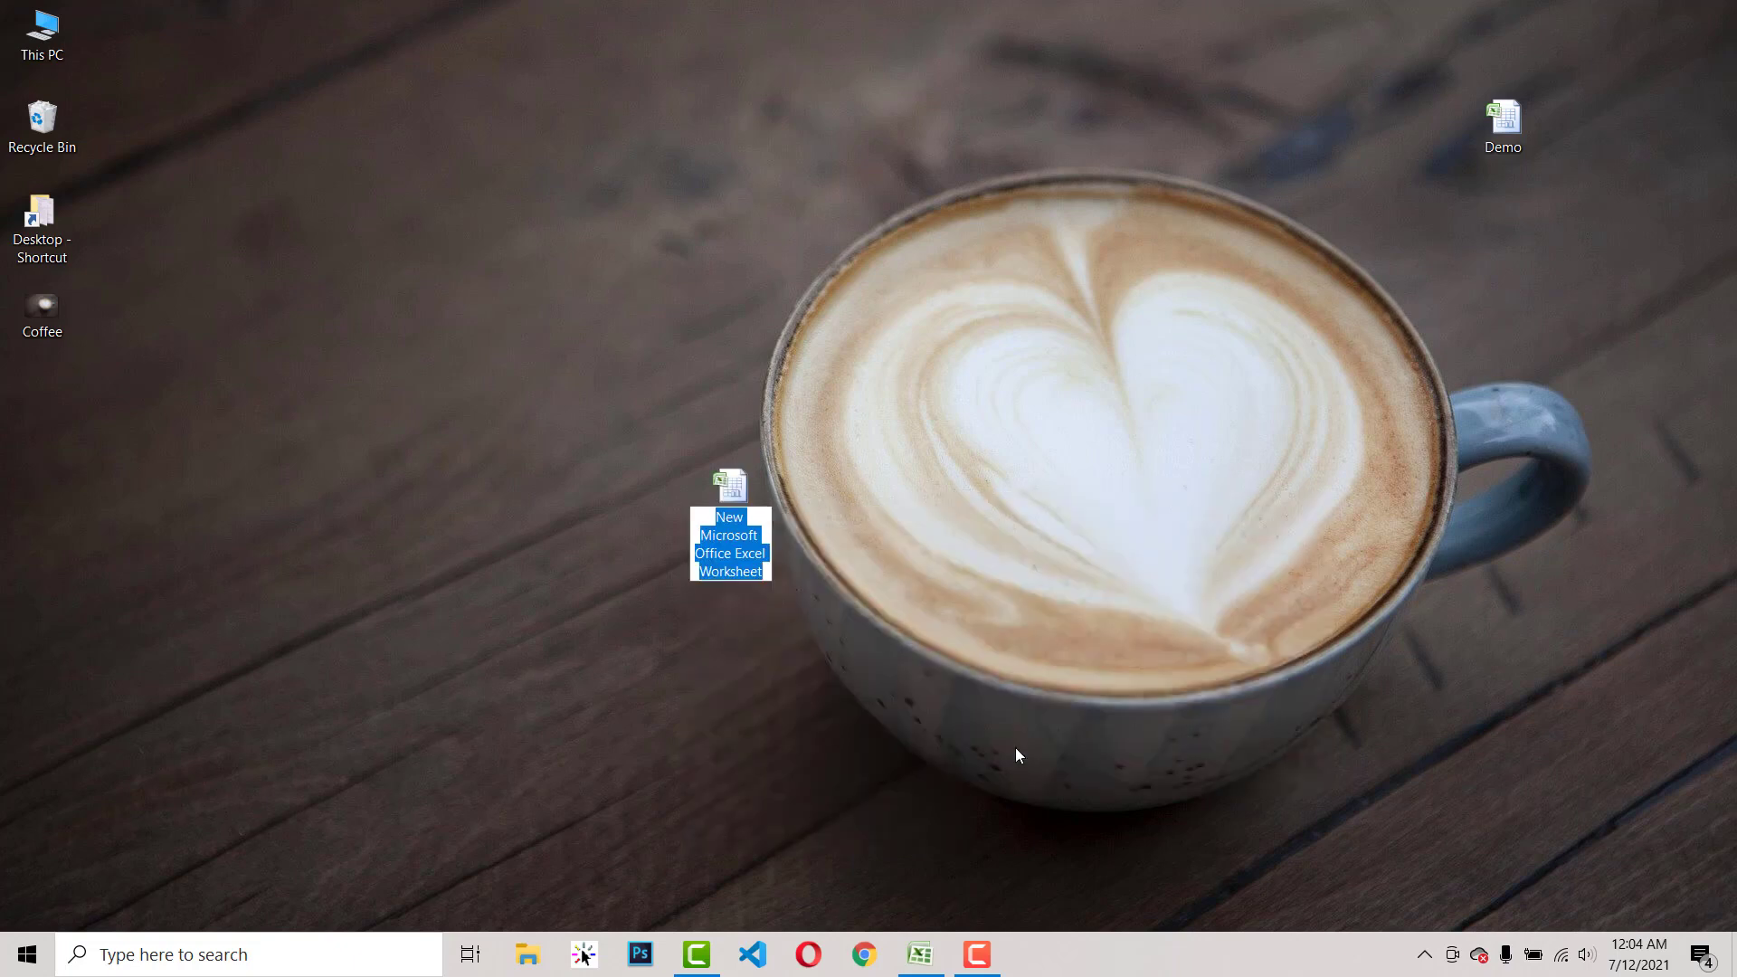
key("Return")
key("Return")
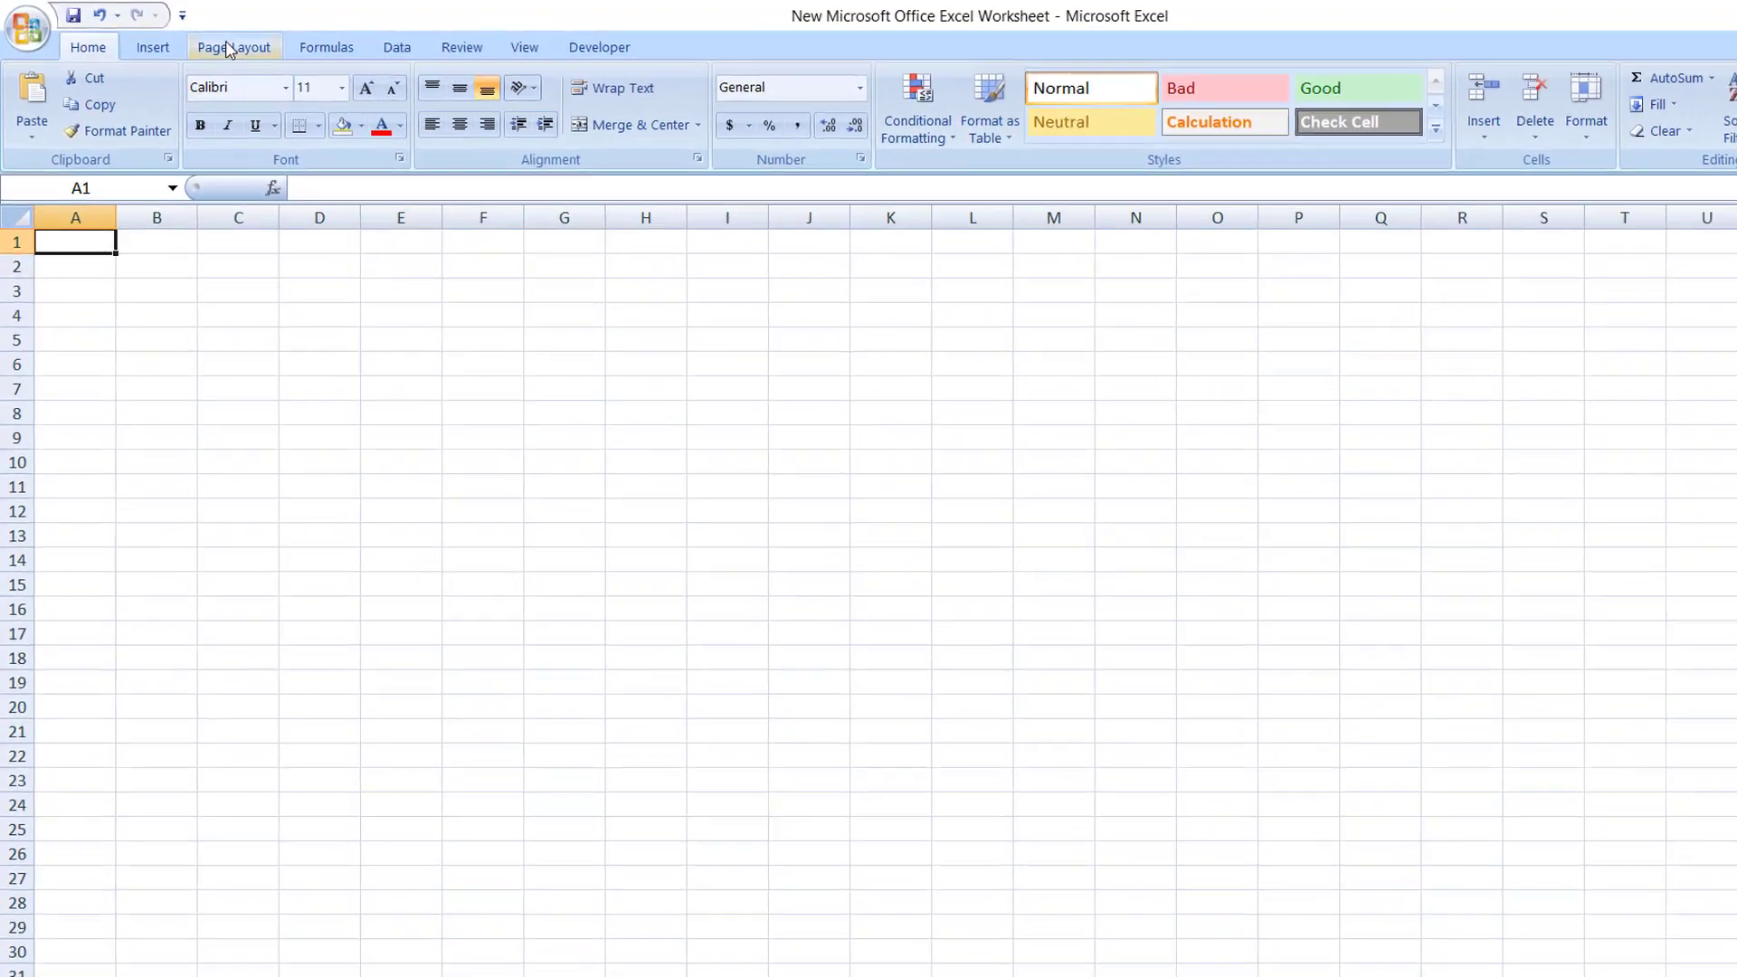
Set the page to landscape orientation with narrow margins.
left_click(206, 43)
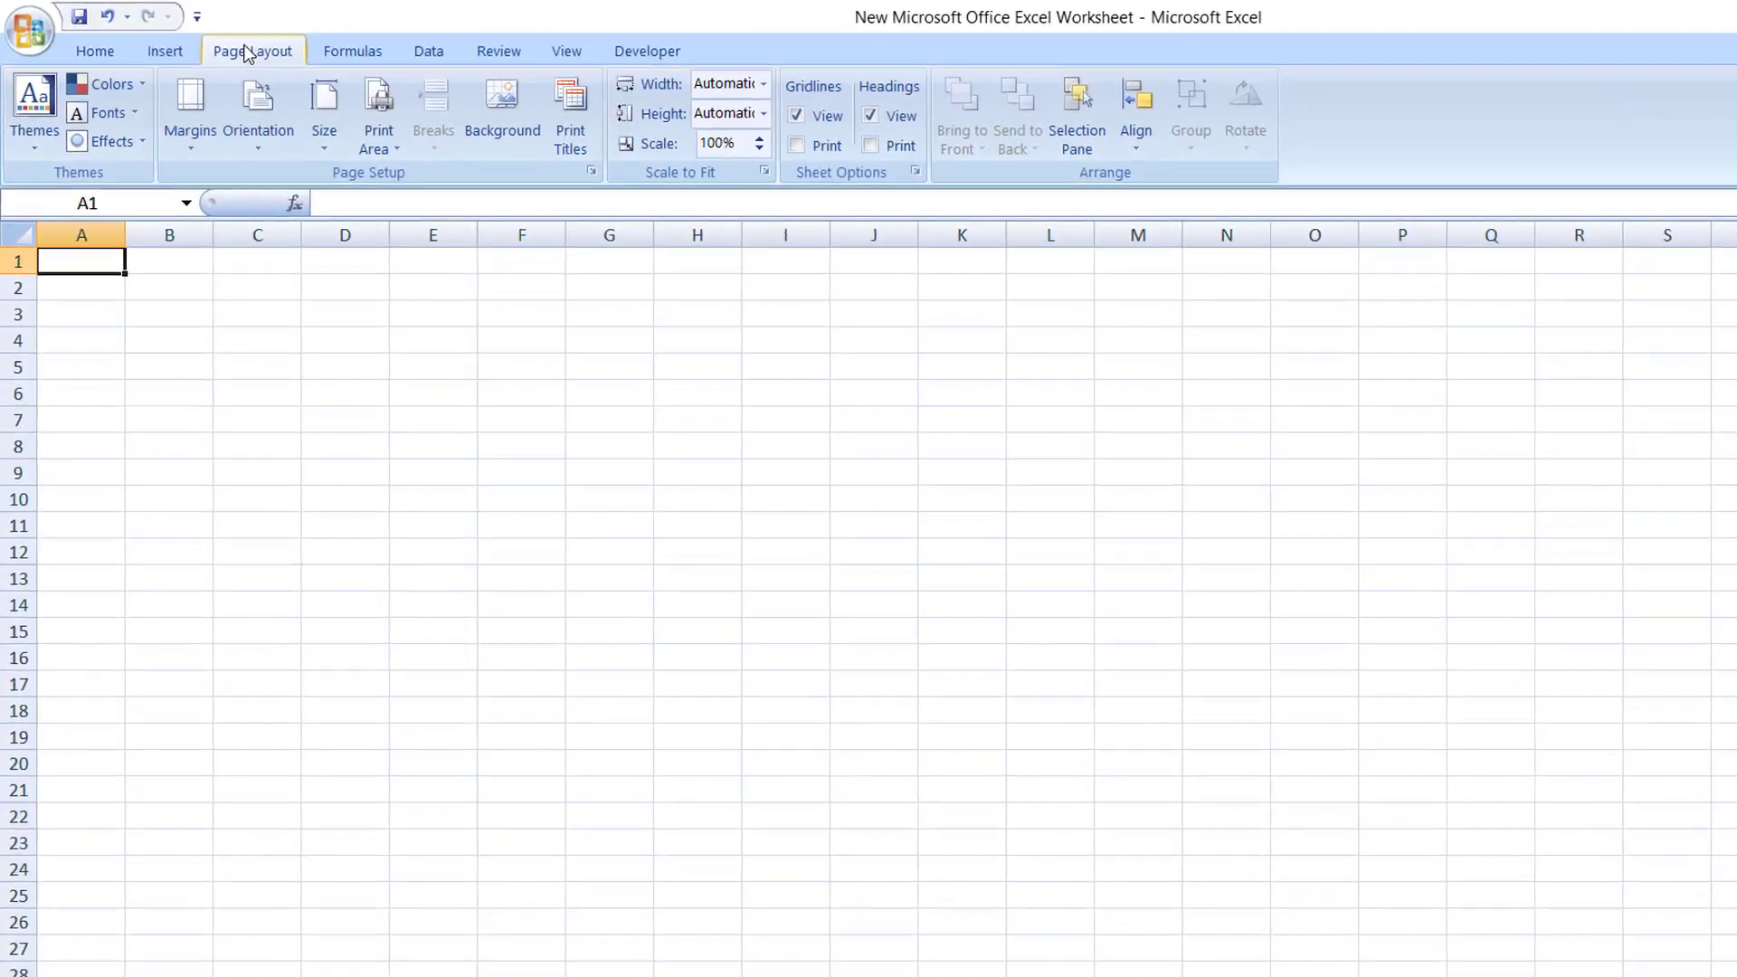
left_click(271, 159)
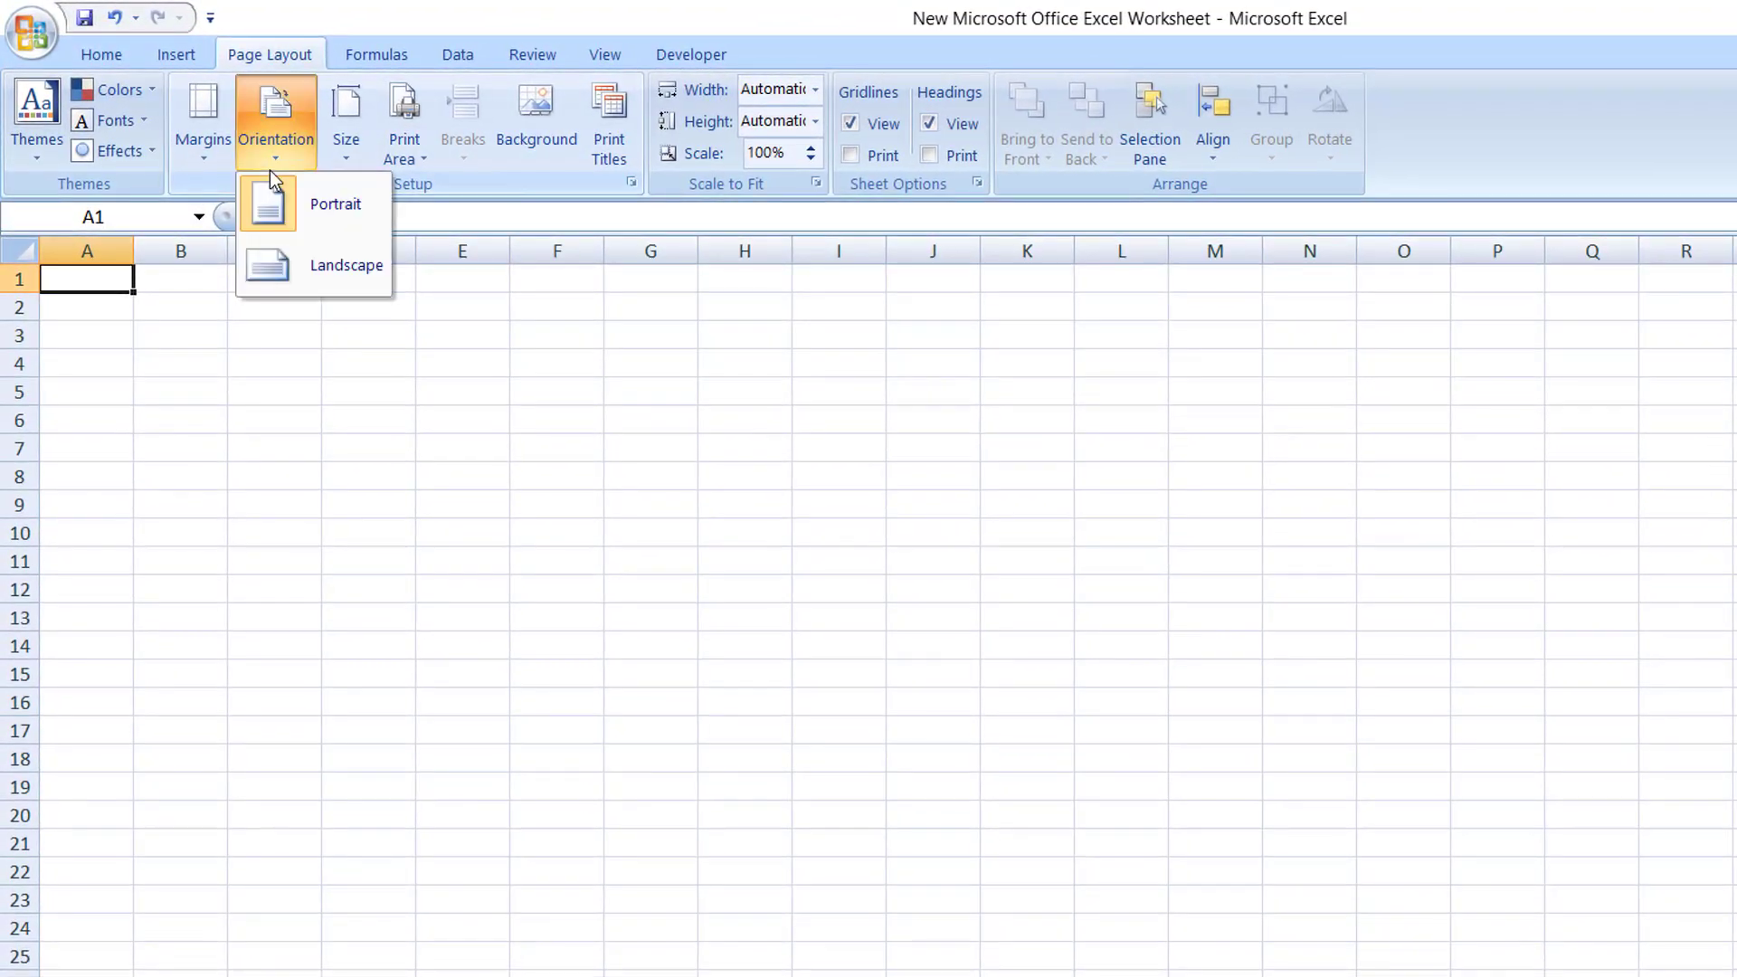
left_click(337, 263)
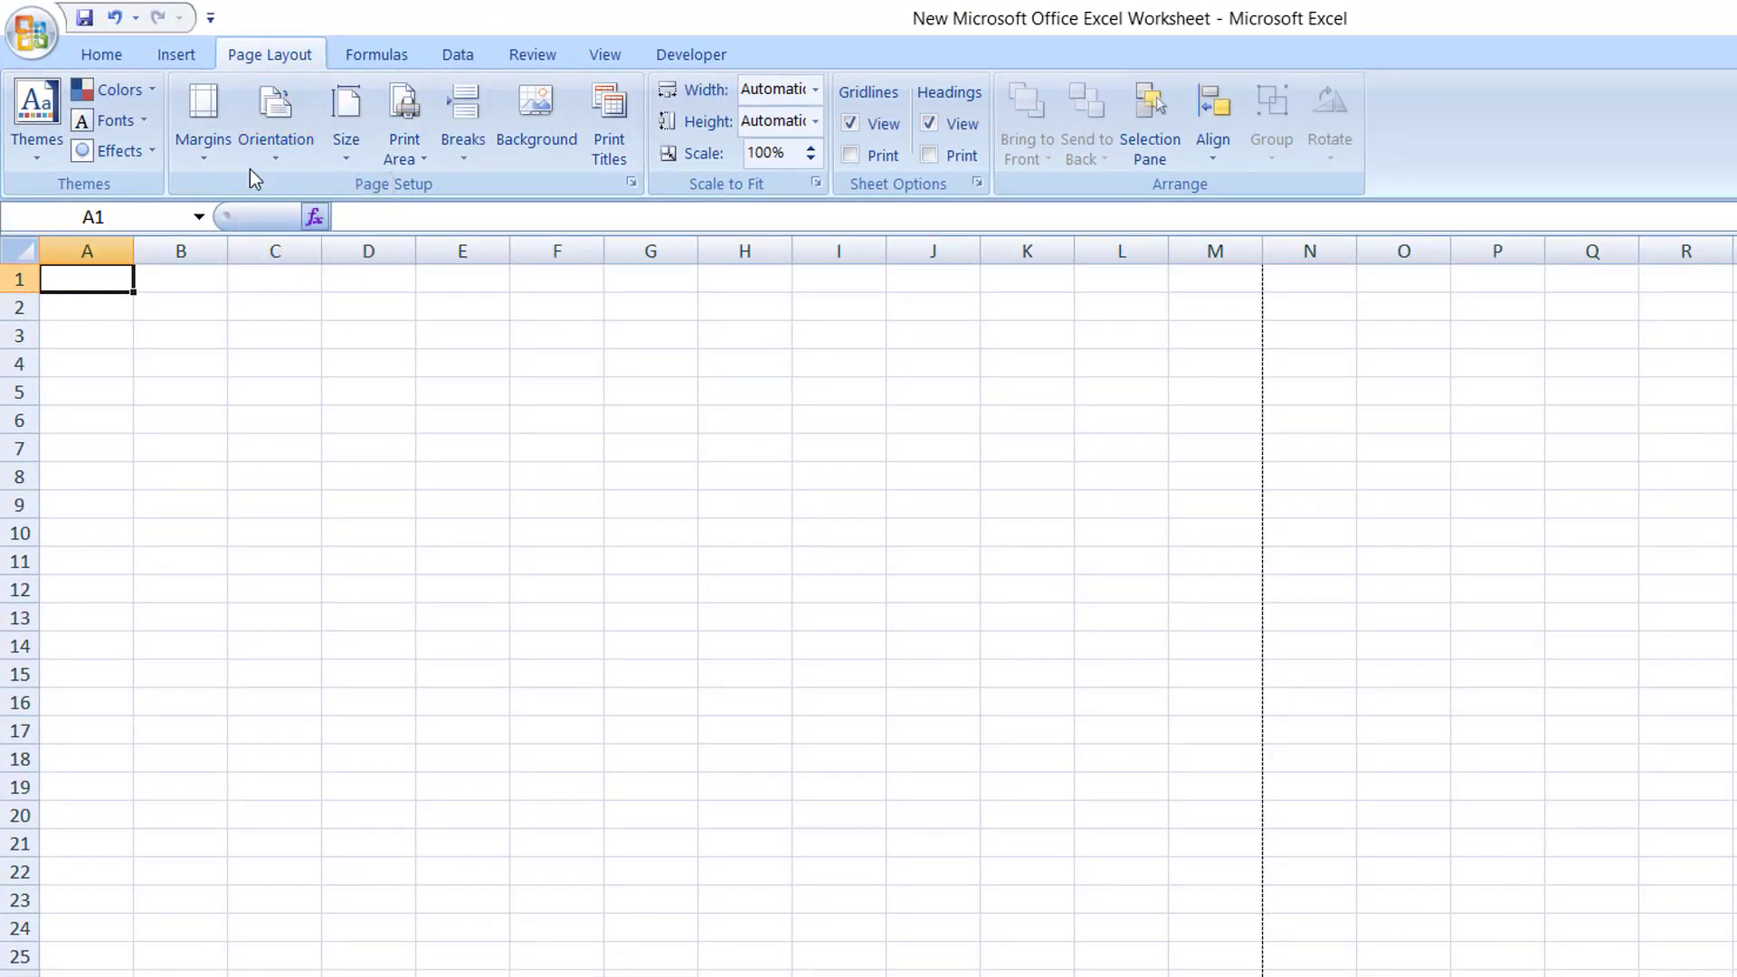
left_click(221, 154)
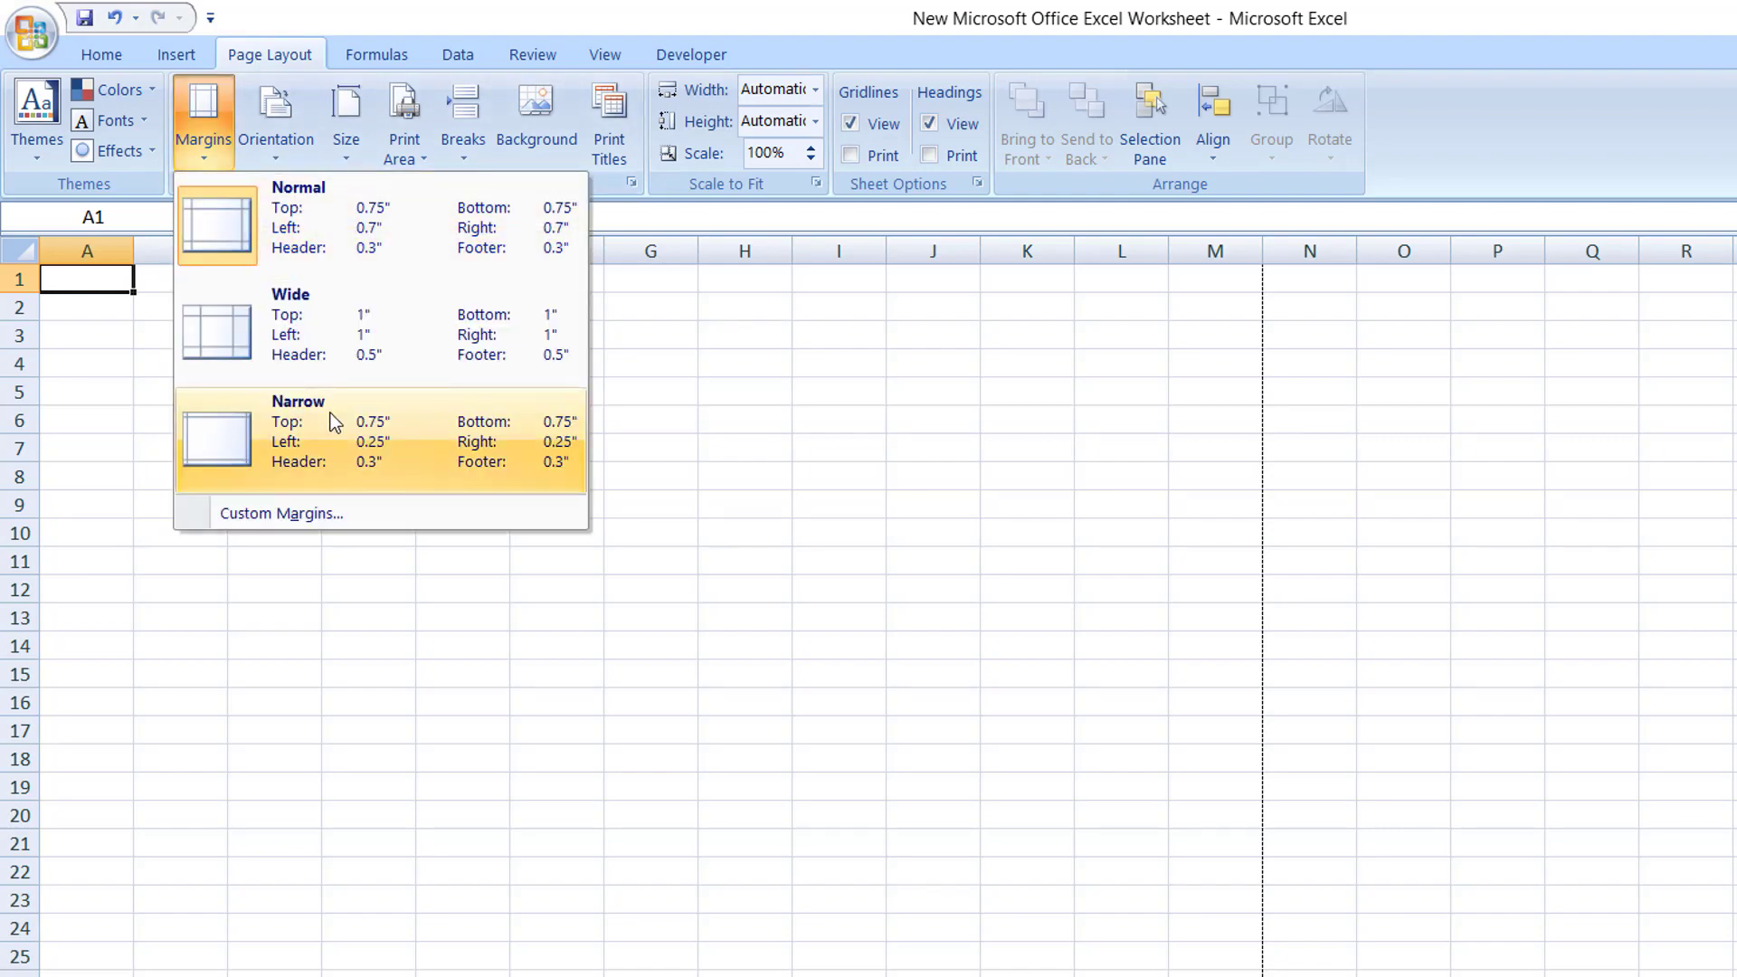
left_click(329, 419)
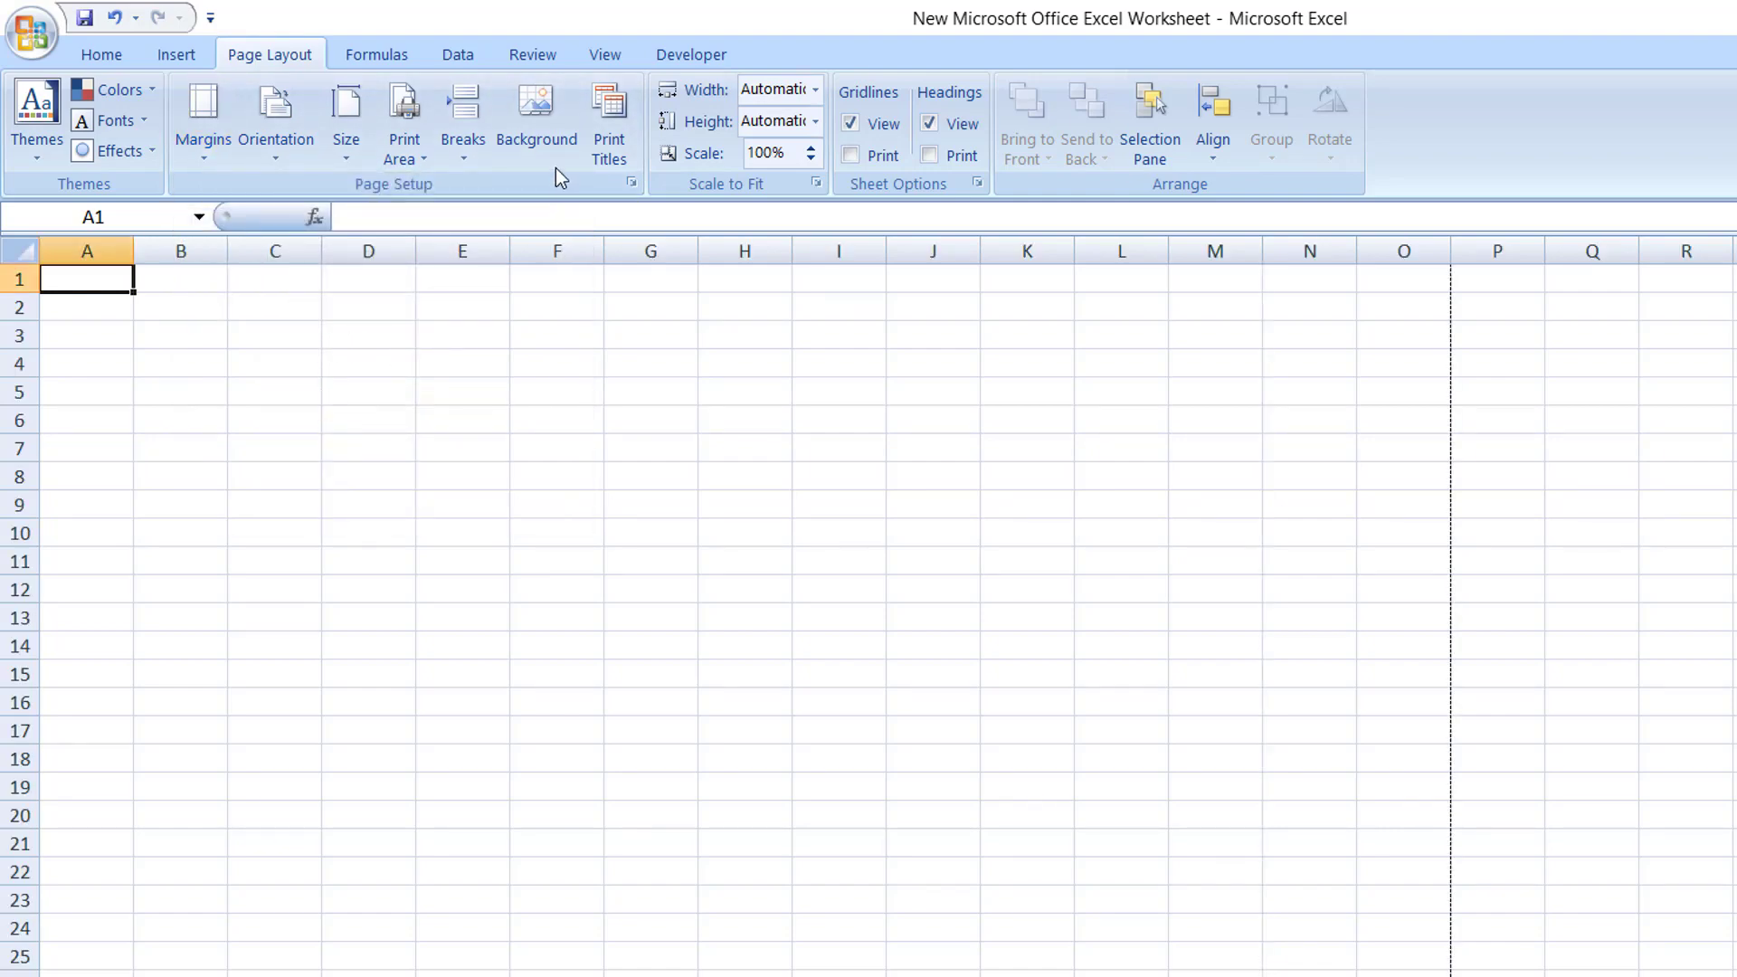
Switch the sheet to Page Layout view.
left_click(606, 56)
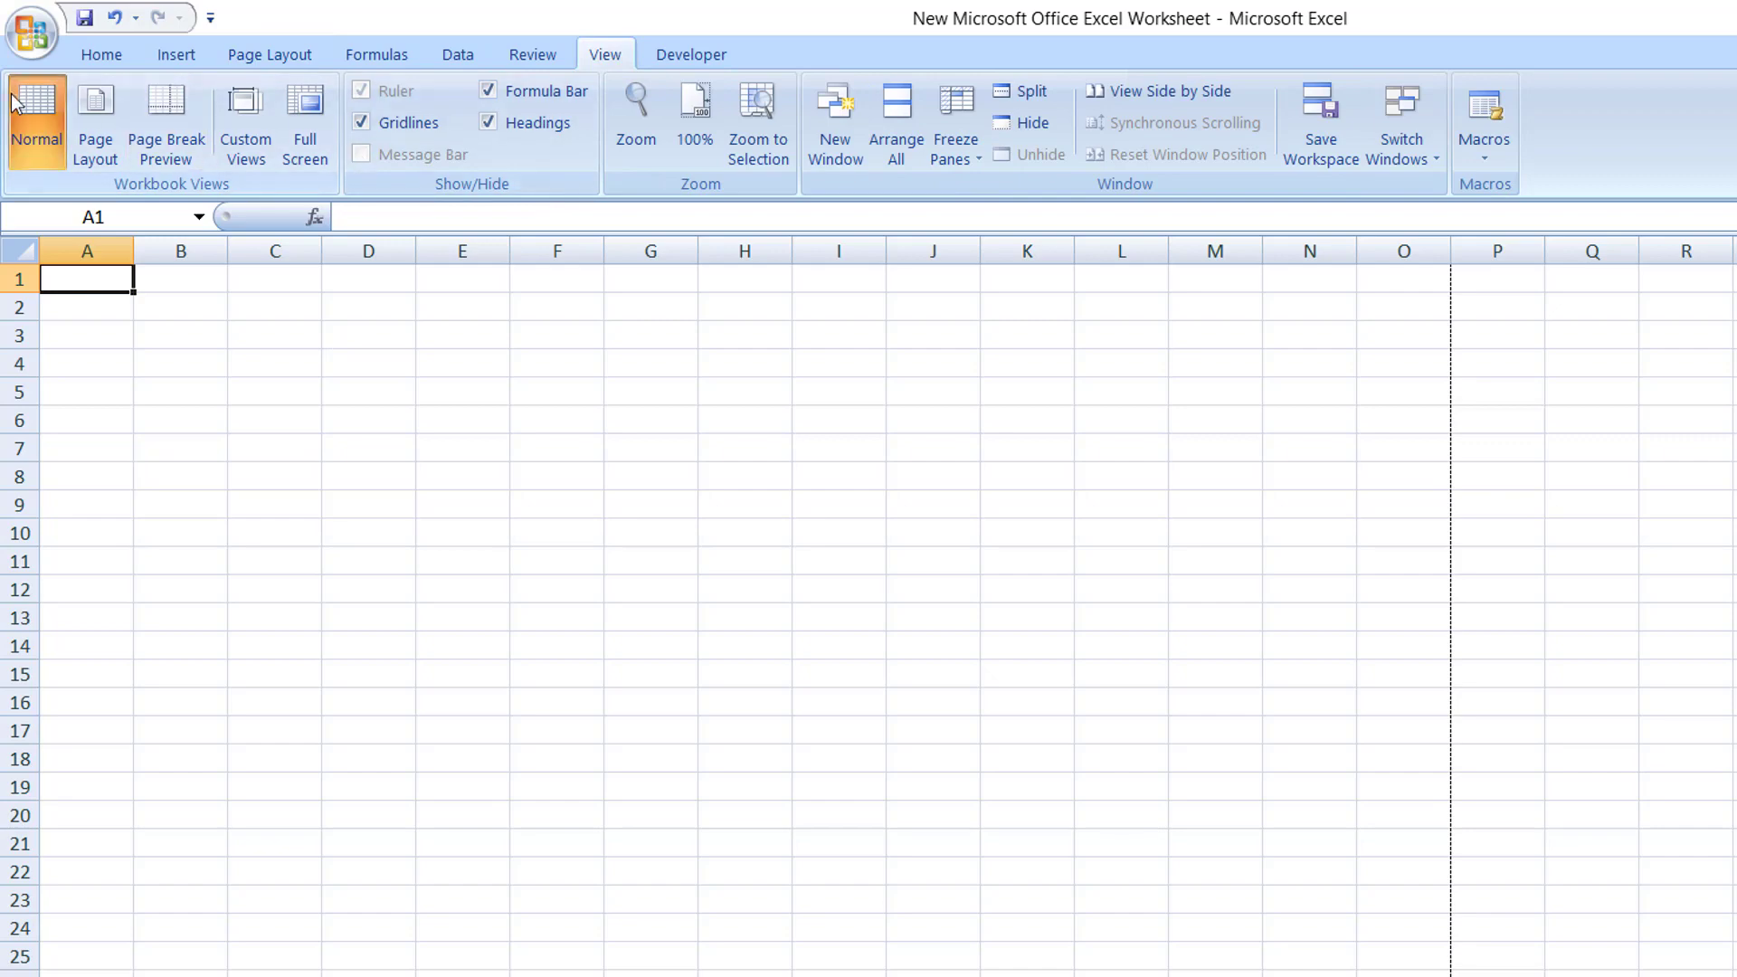
left_click(90, 122)
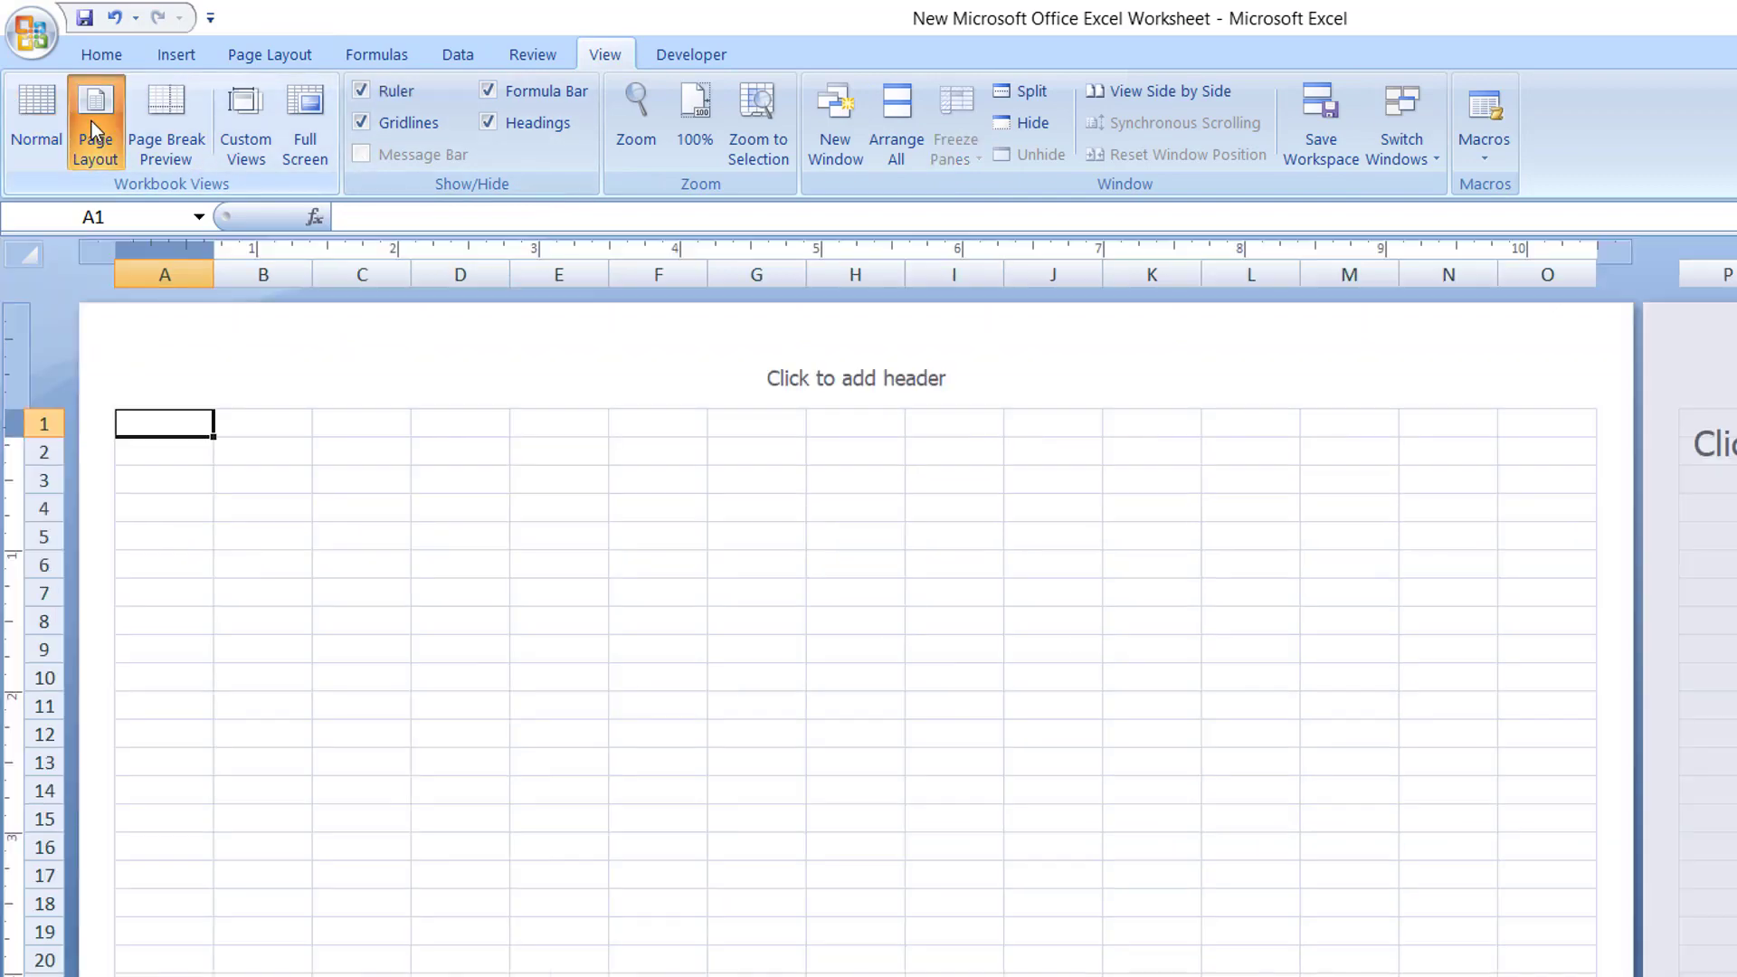
left_click(91, 56)
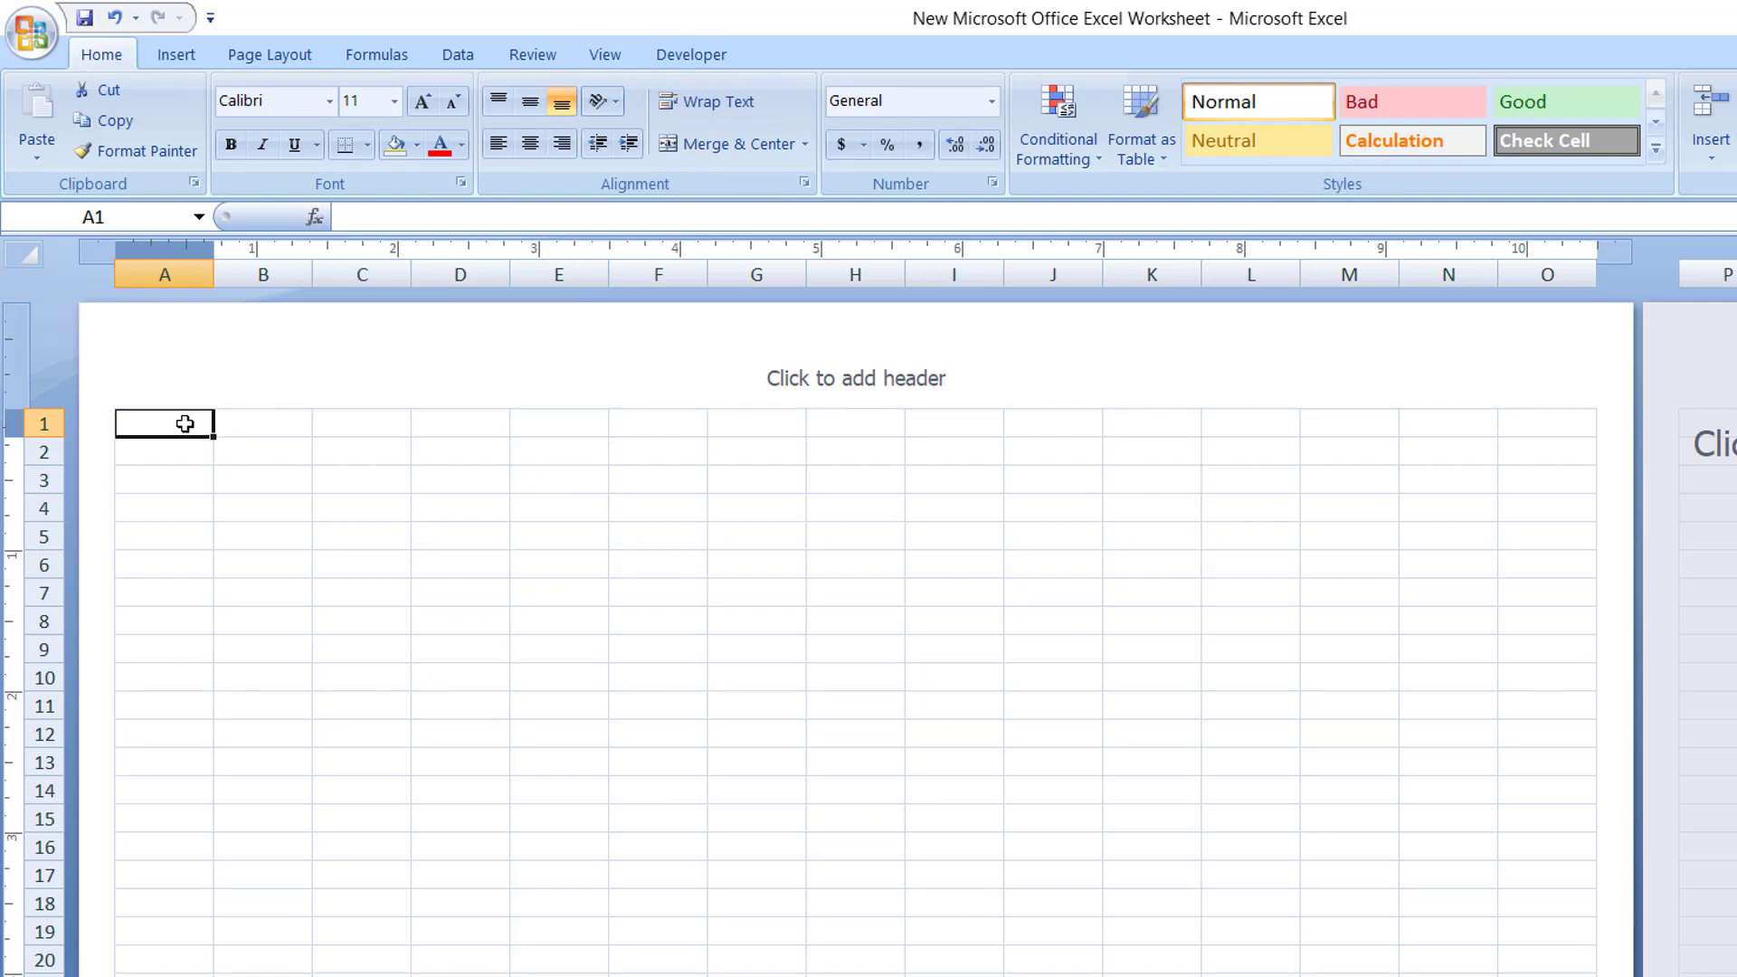
Merge and center A1:K1 and enter the title 'BD Limited Company Daily Payment Sheet'.
left_click_drag(184, 424, 1129, 419)
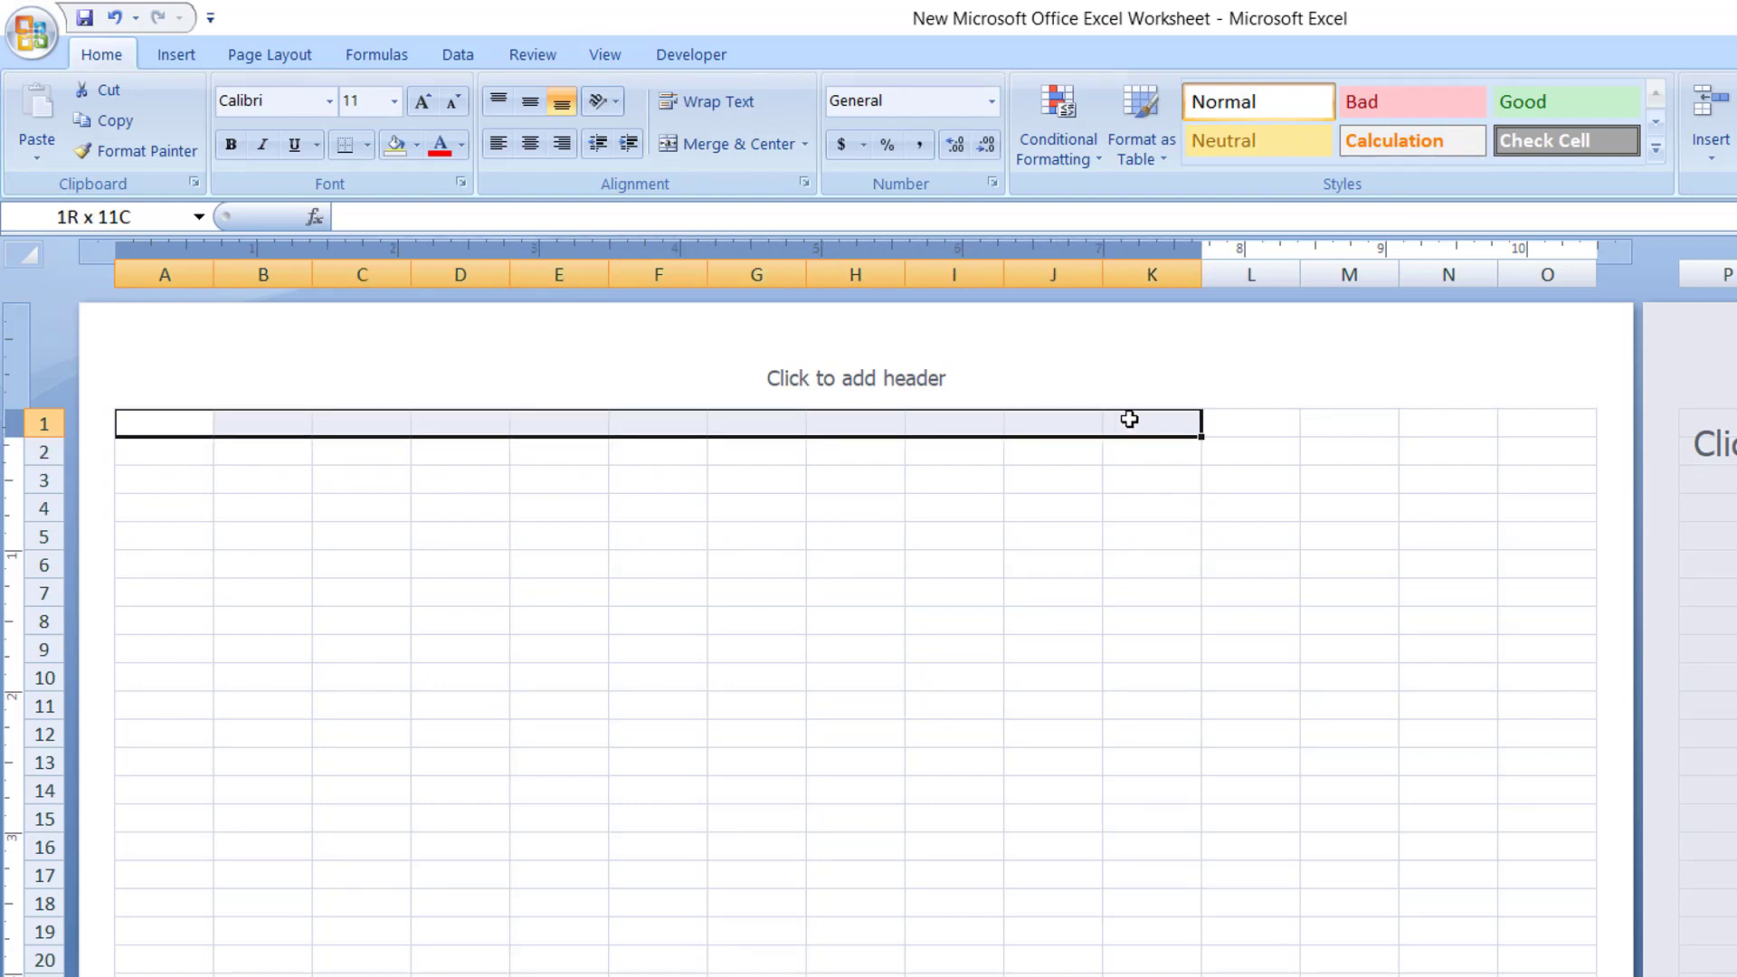
left_click(692, 143)
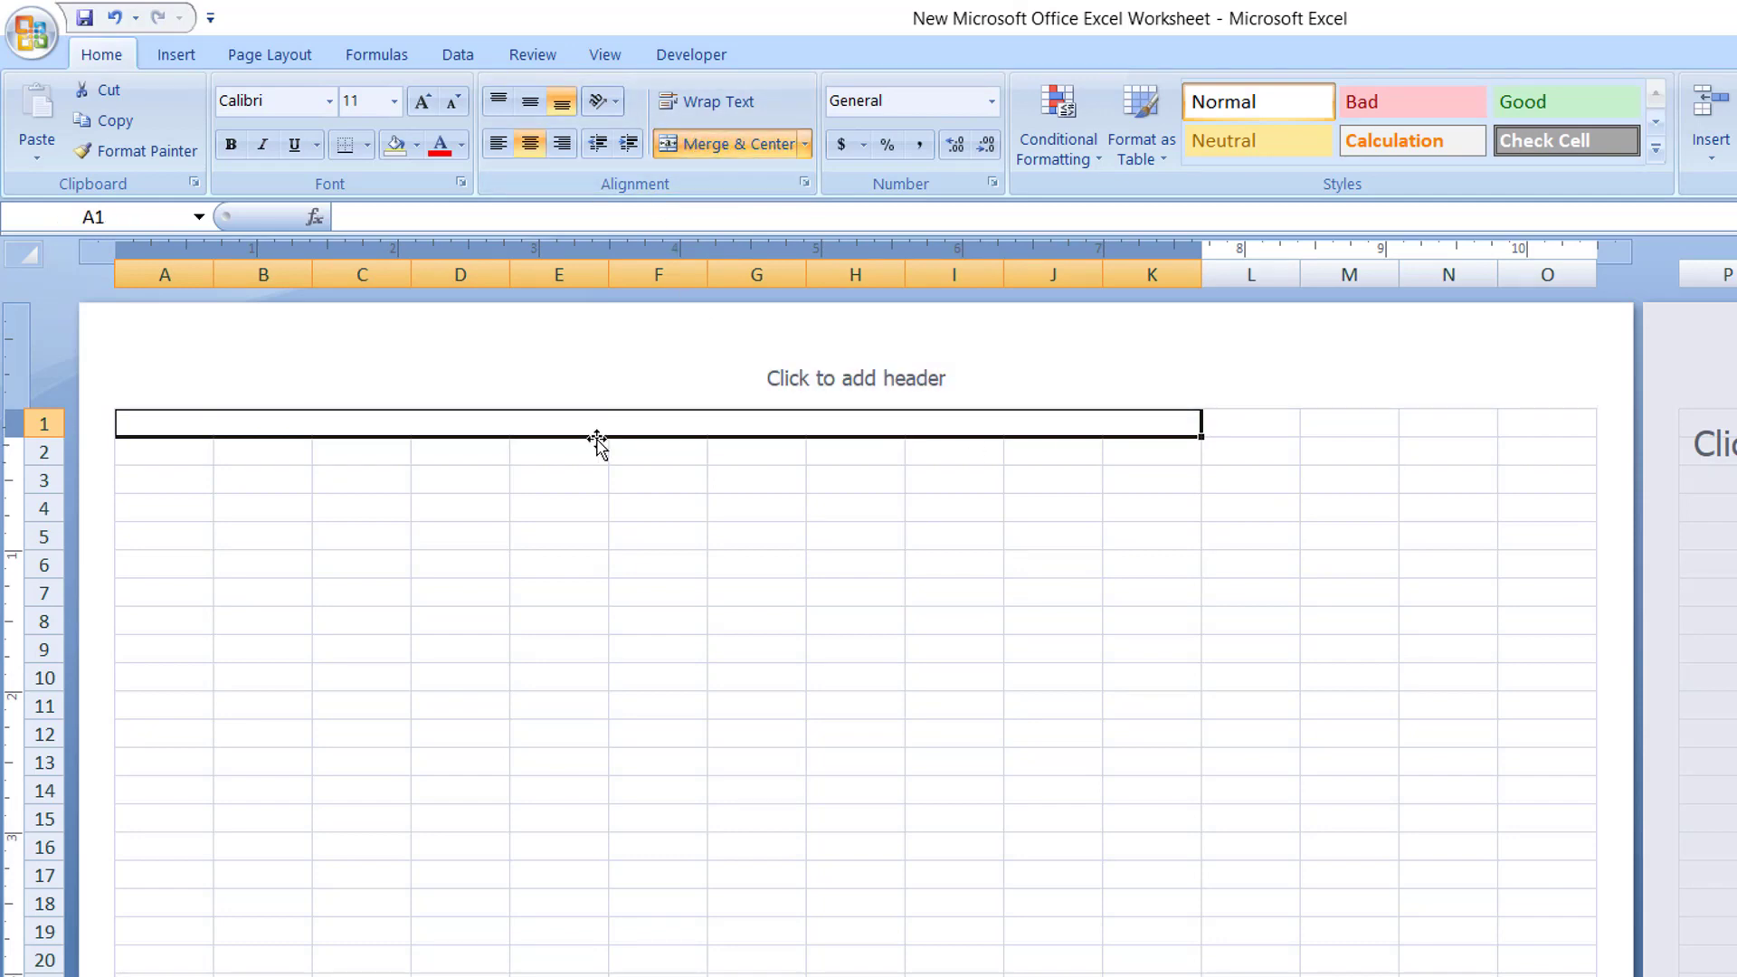
type("BD ")
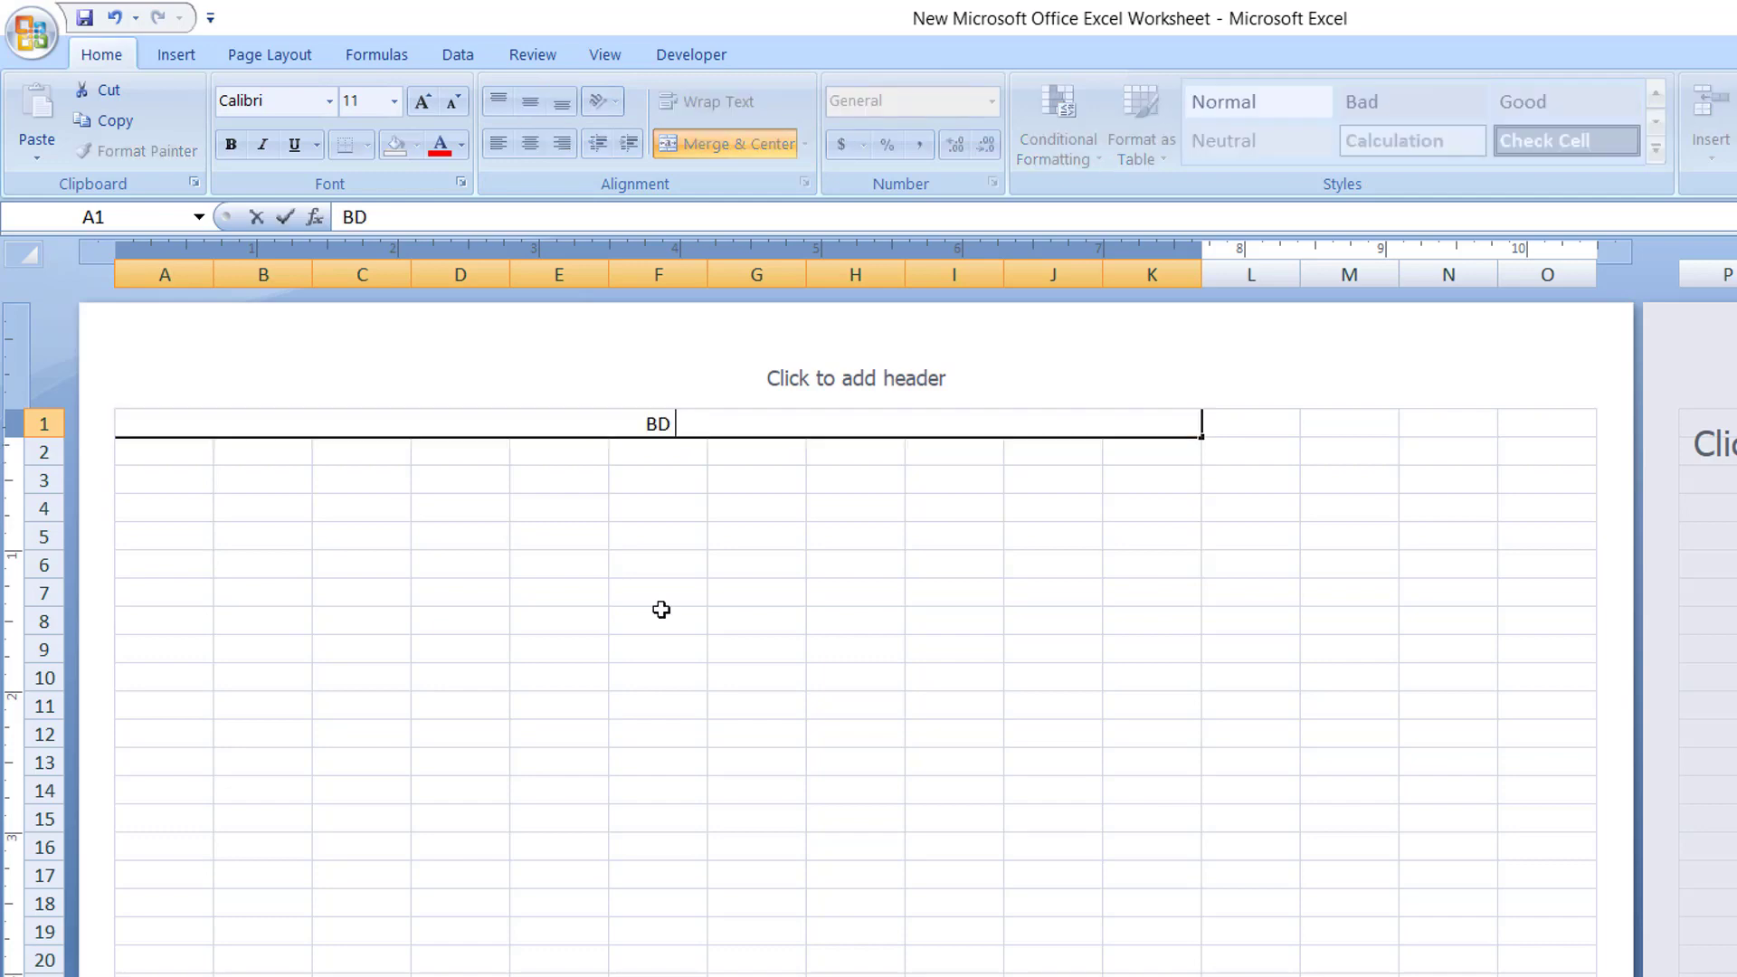
type("Limio")
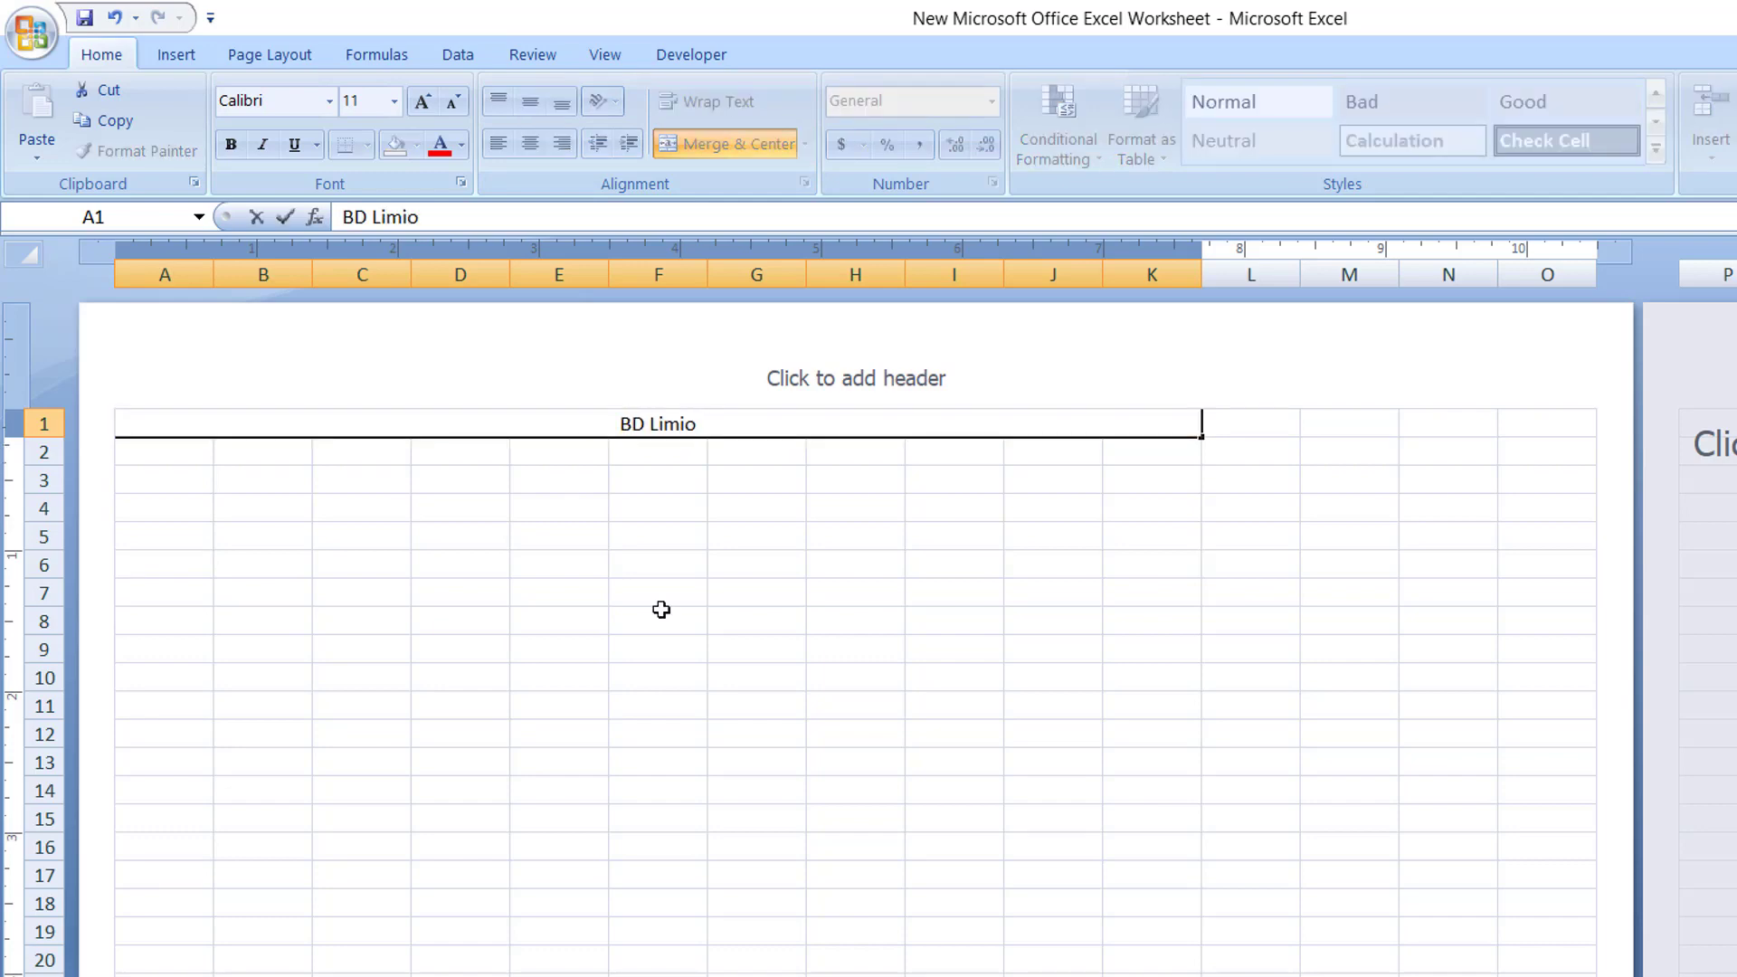
key("BackSpace")
type("ty")
key("BackSpace")
type("ed Co")
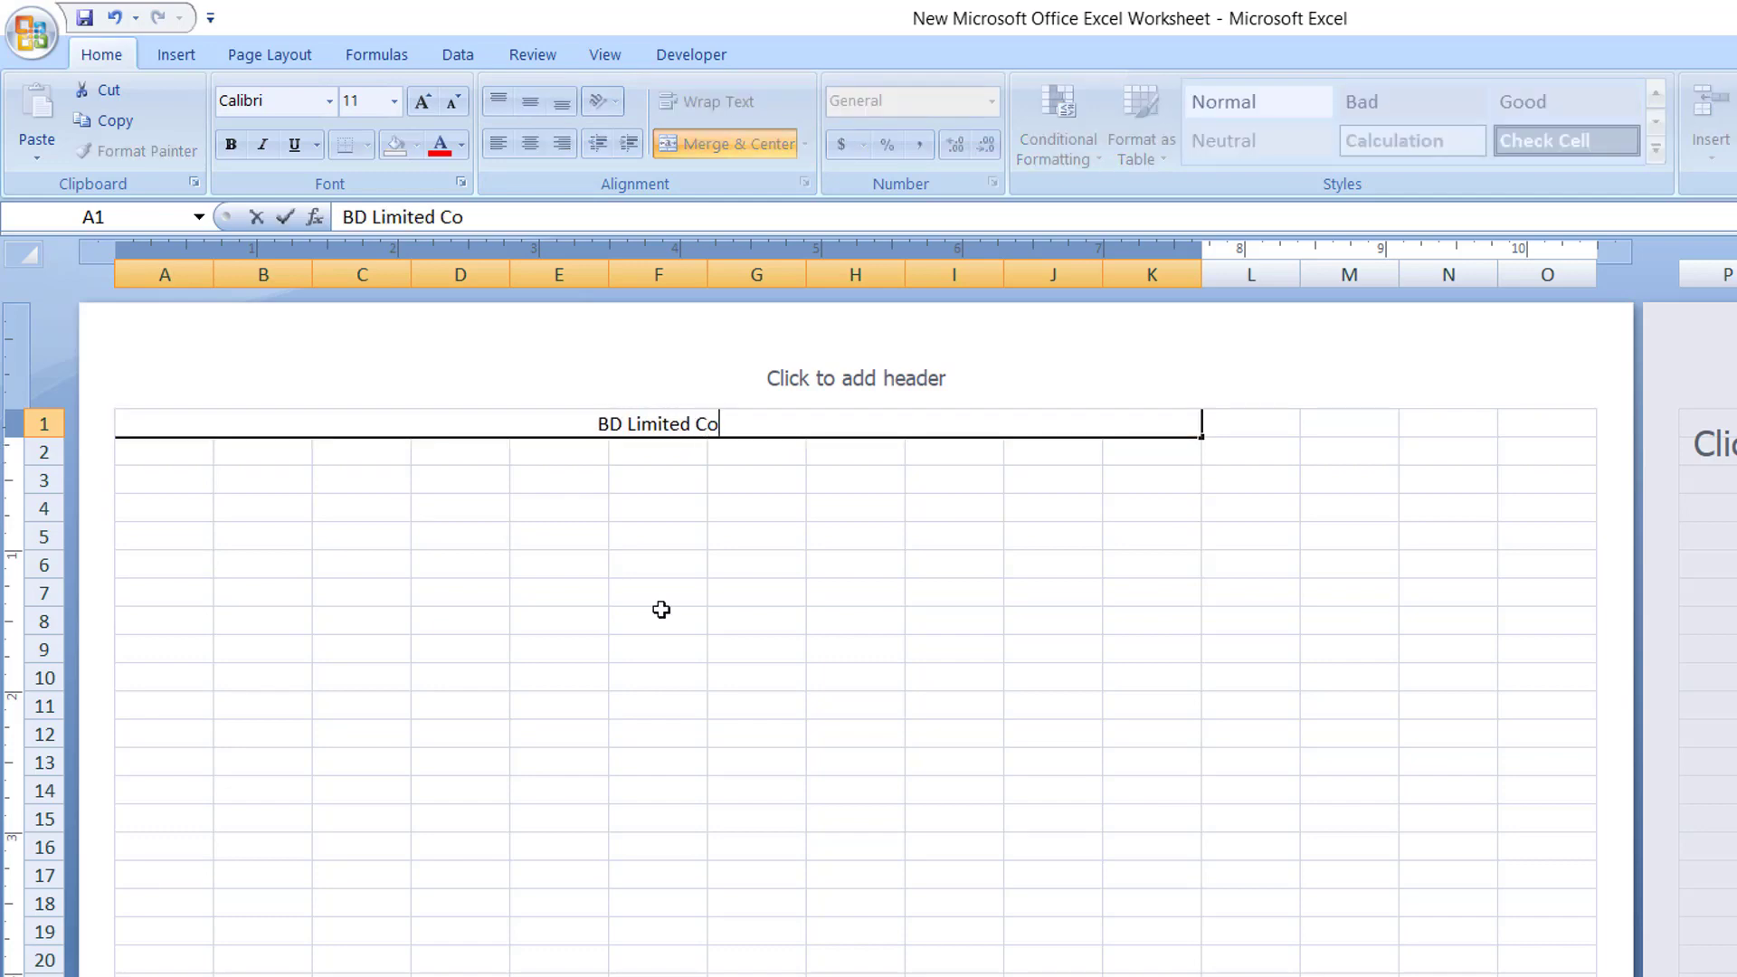
type("mpany Daily ")
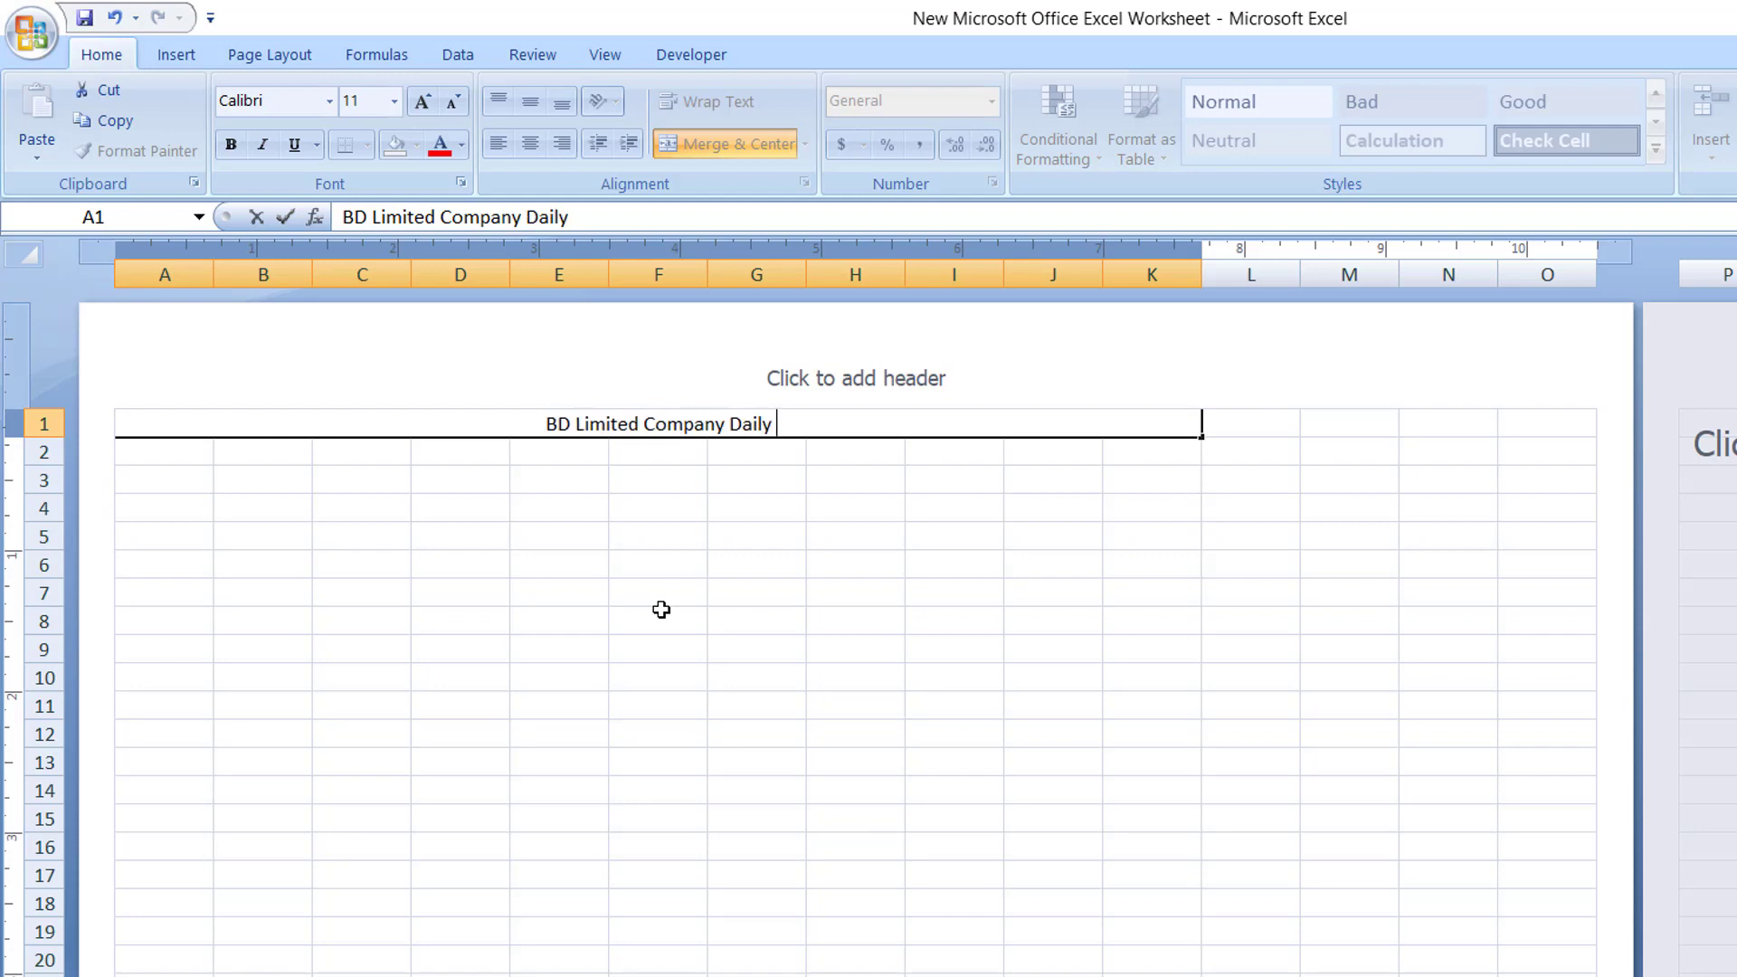
type("Payment She")
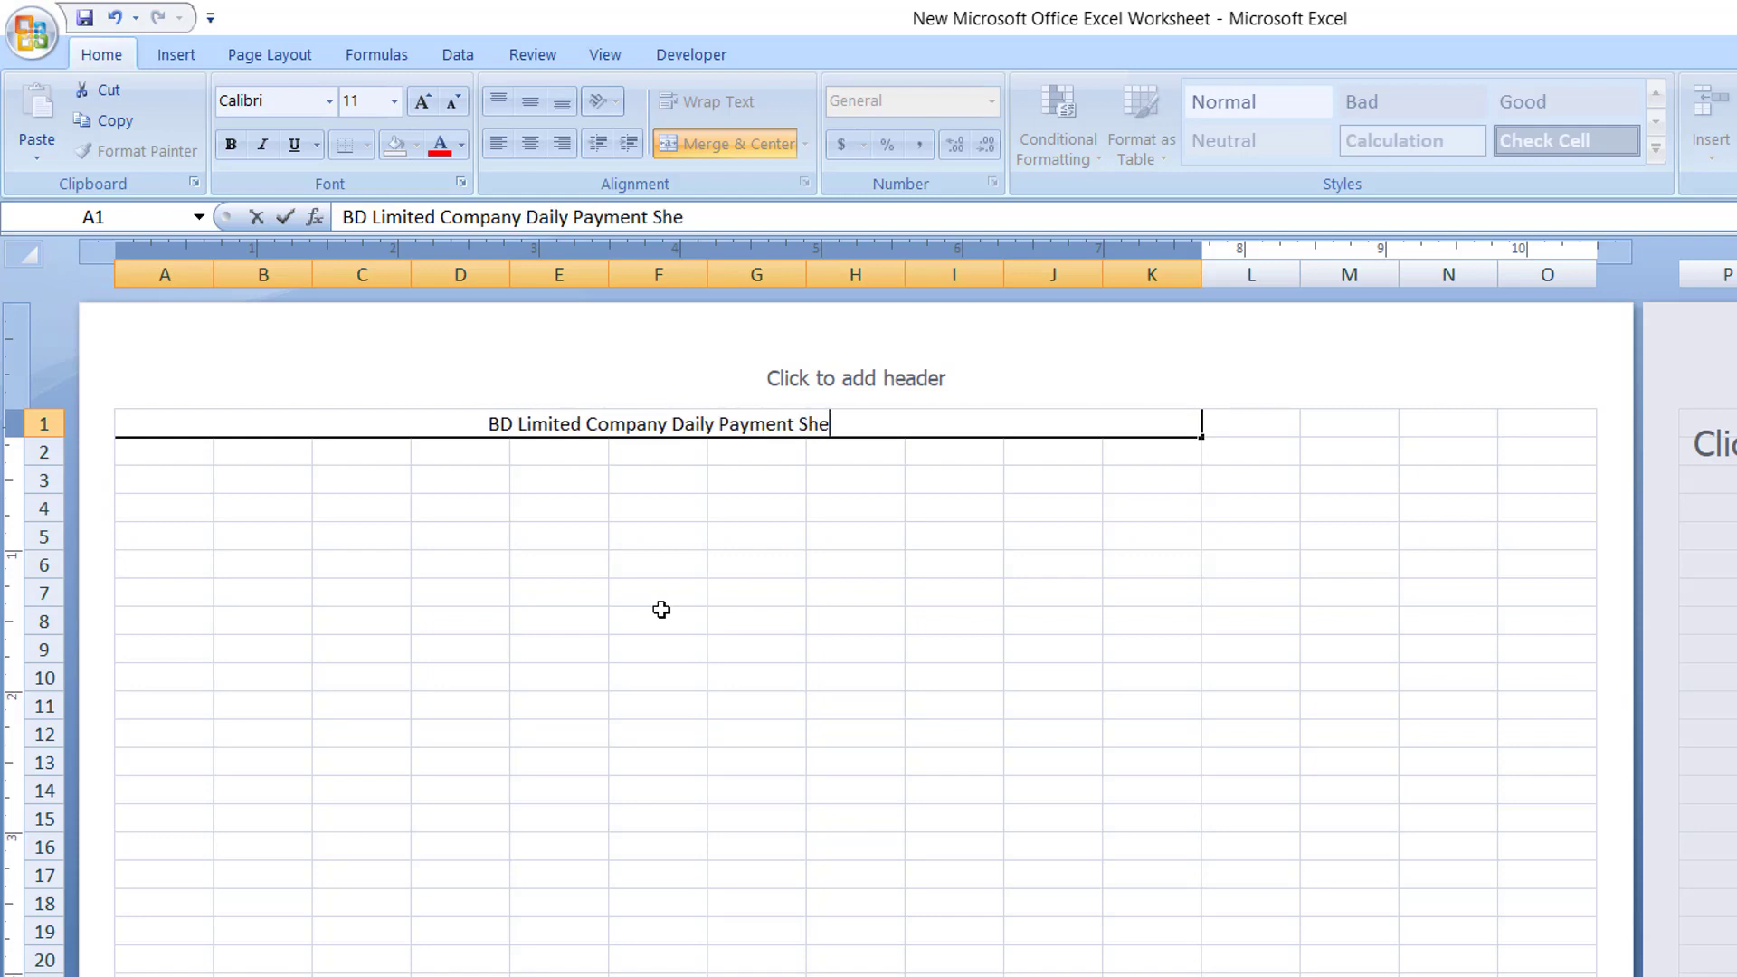
type("et")
key("Return")
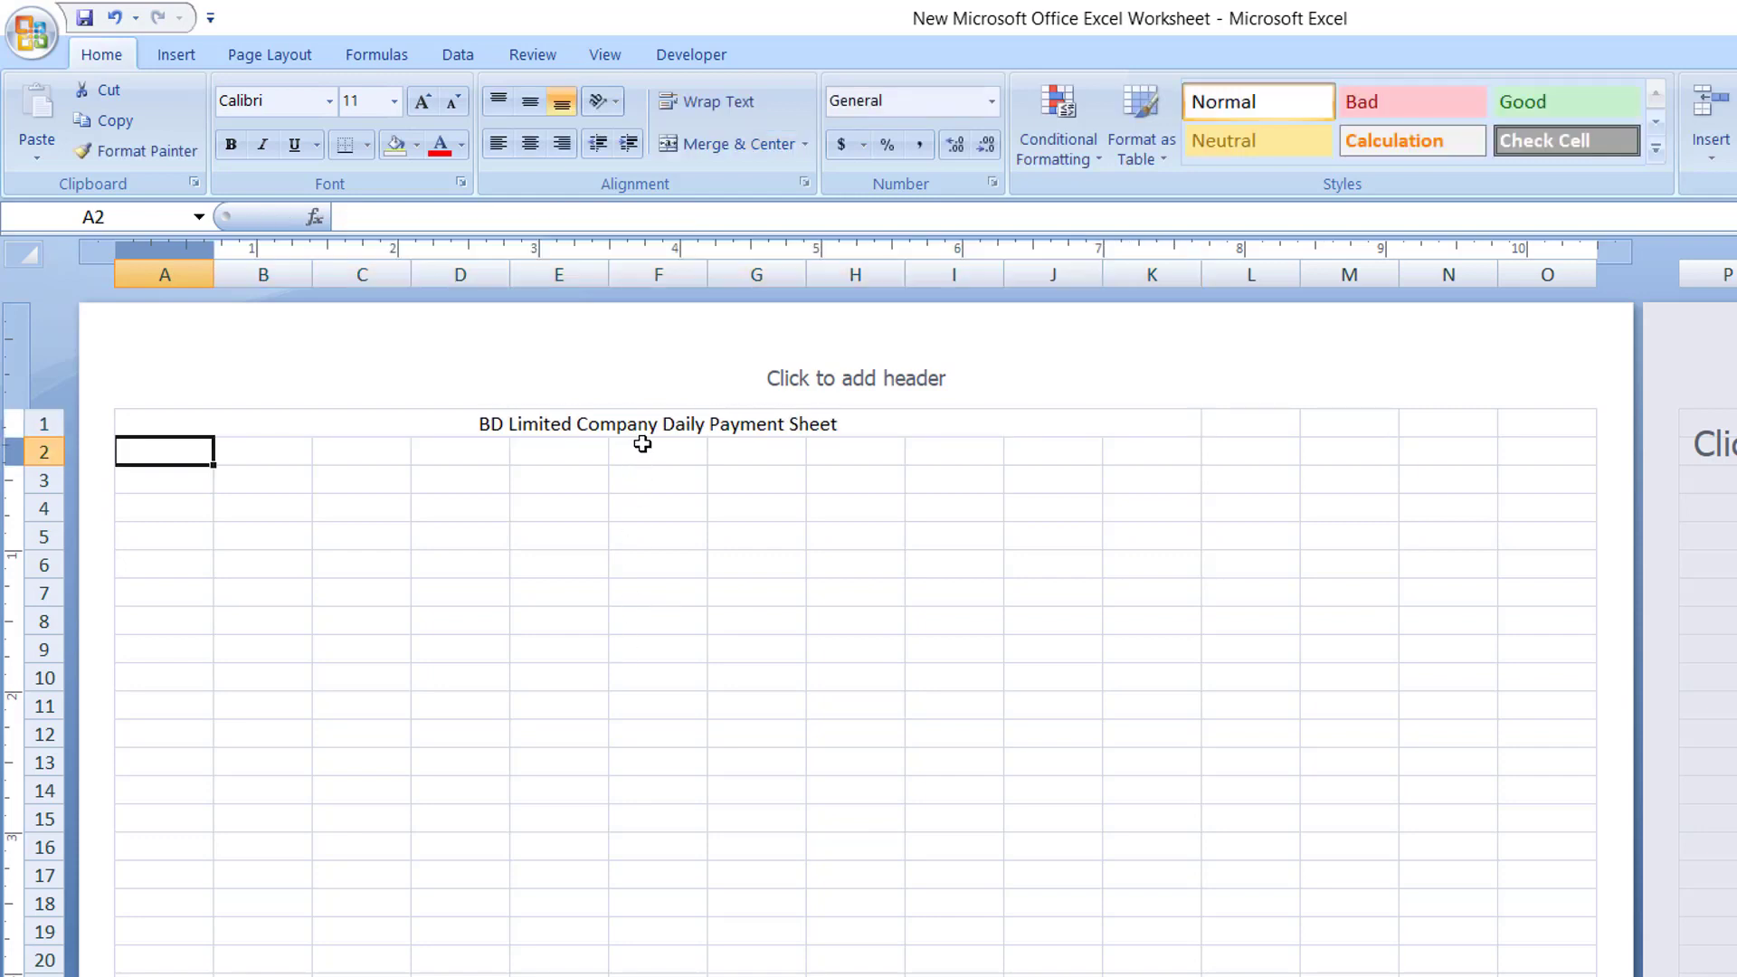
Format the title bold at size 20 with light green fill, middle-aligned.
left_click(643, 435)
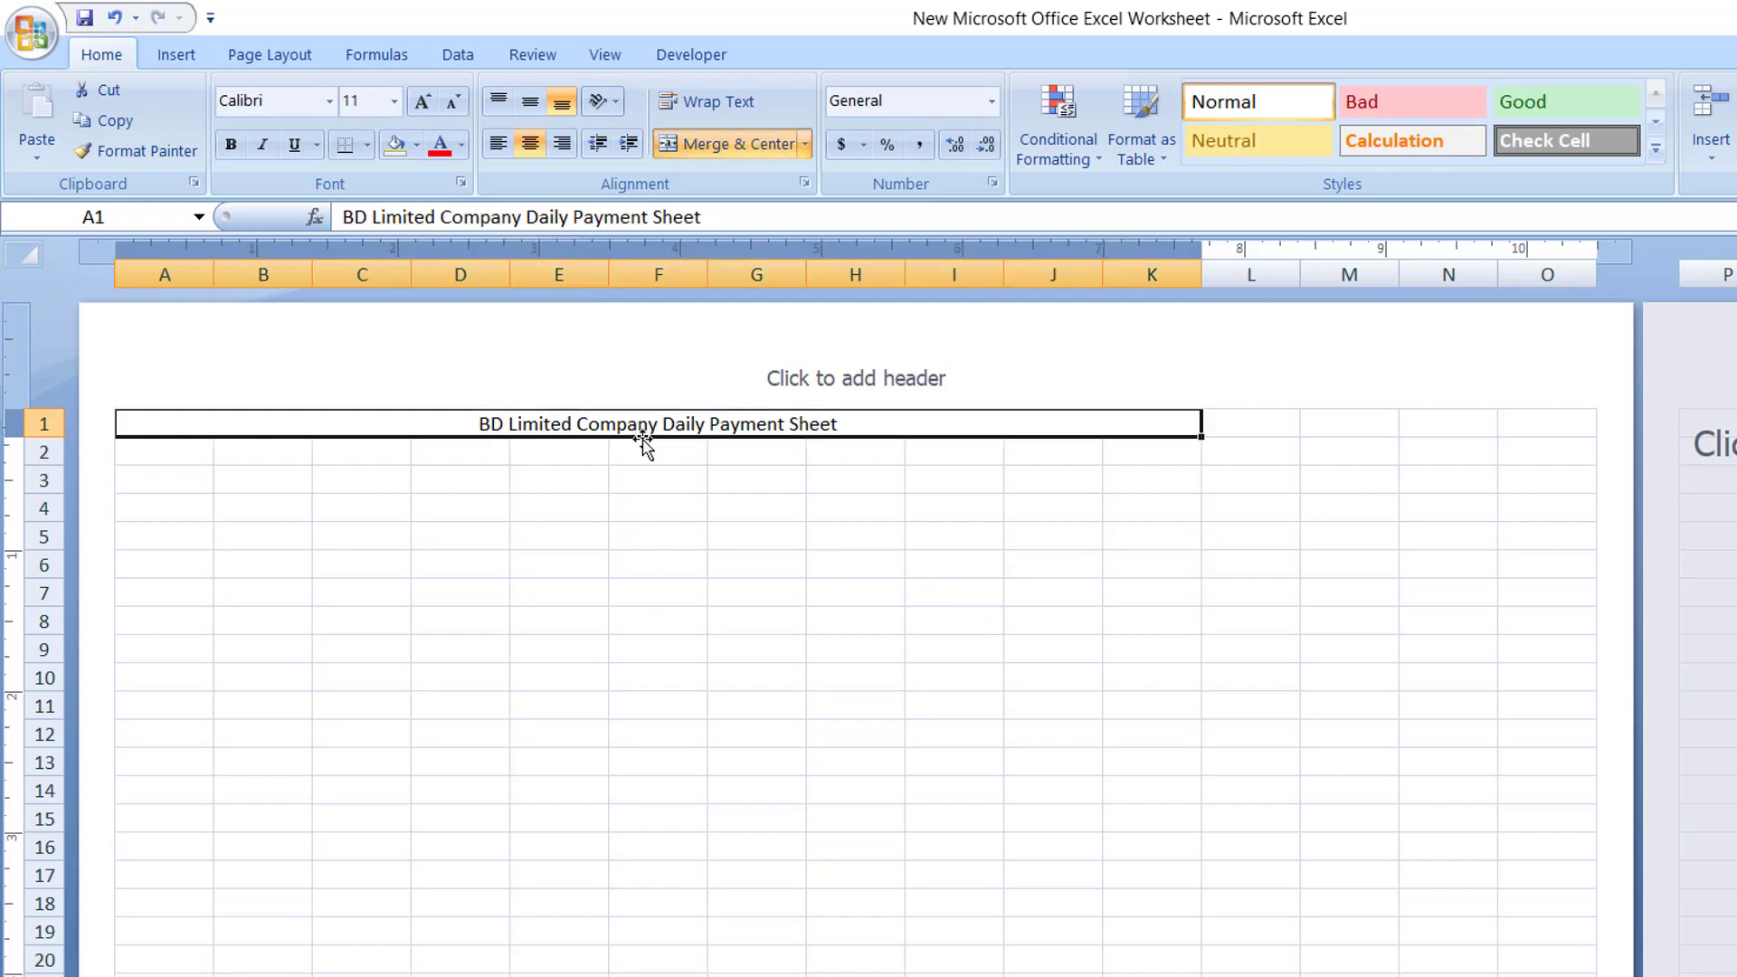
left_click(414, 97)
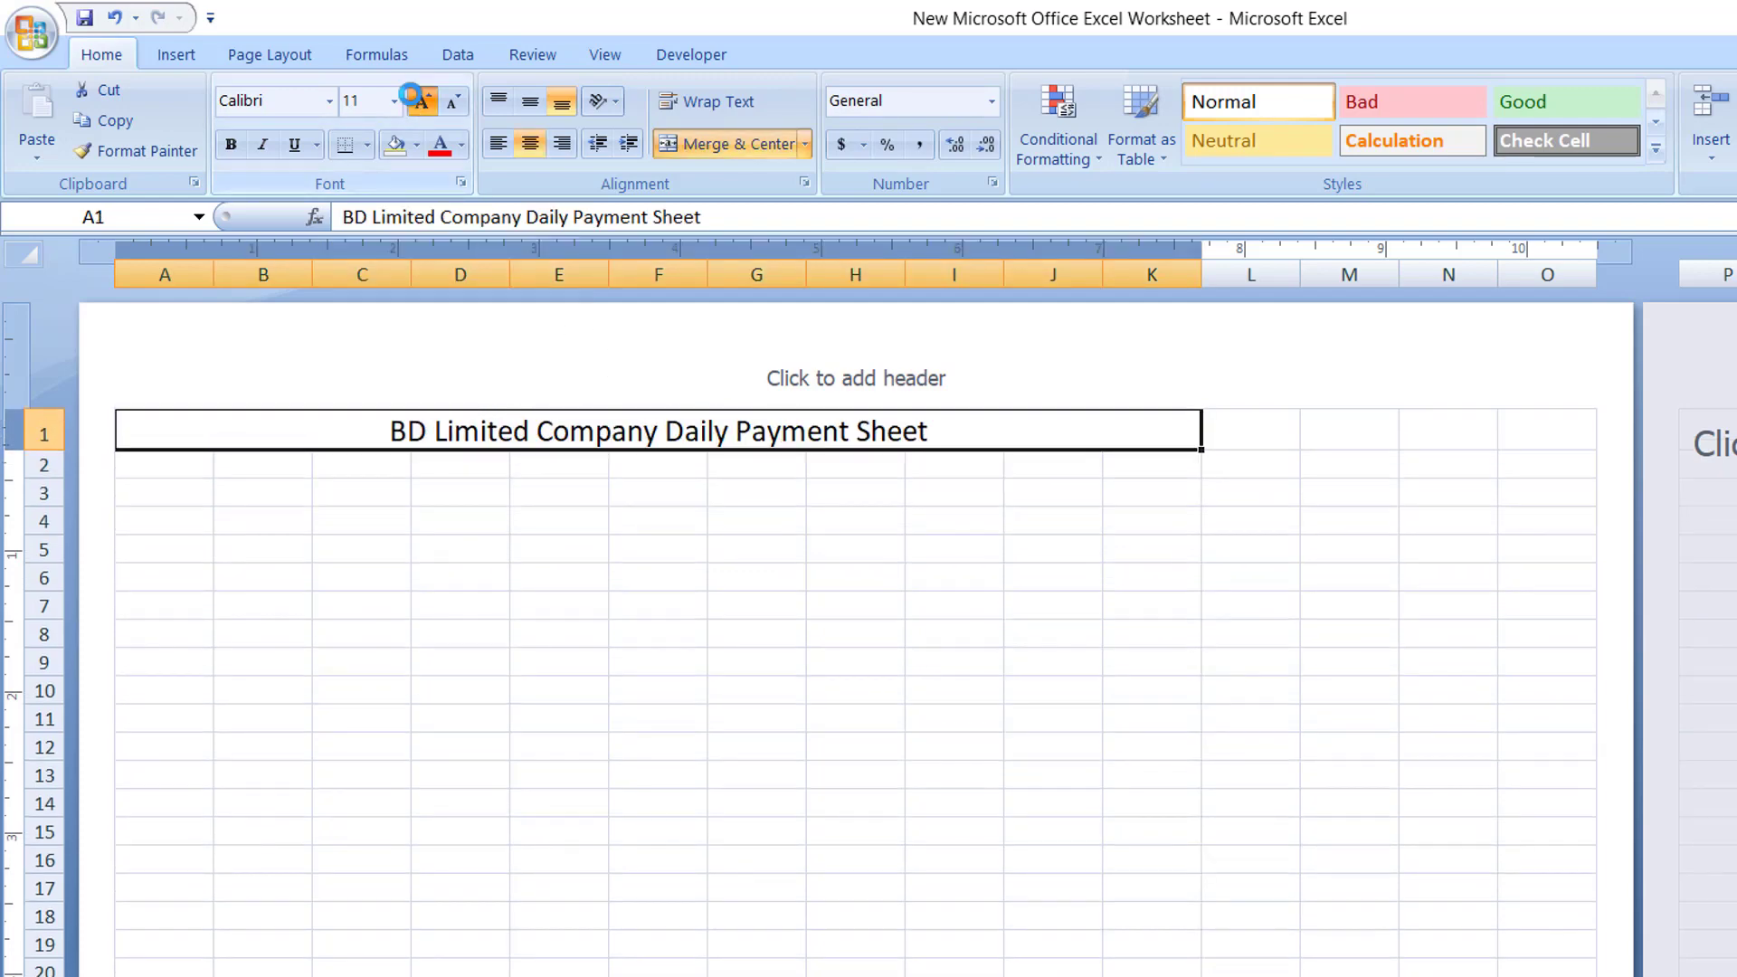
left_click(418, 100)
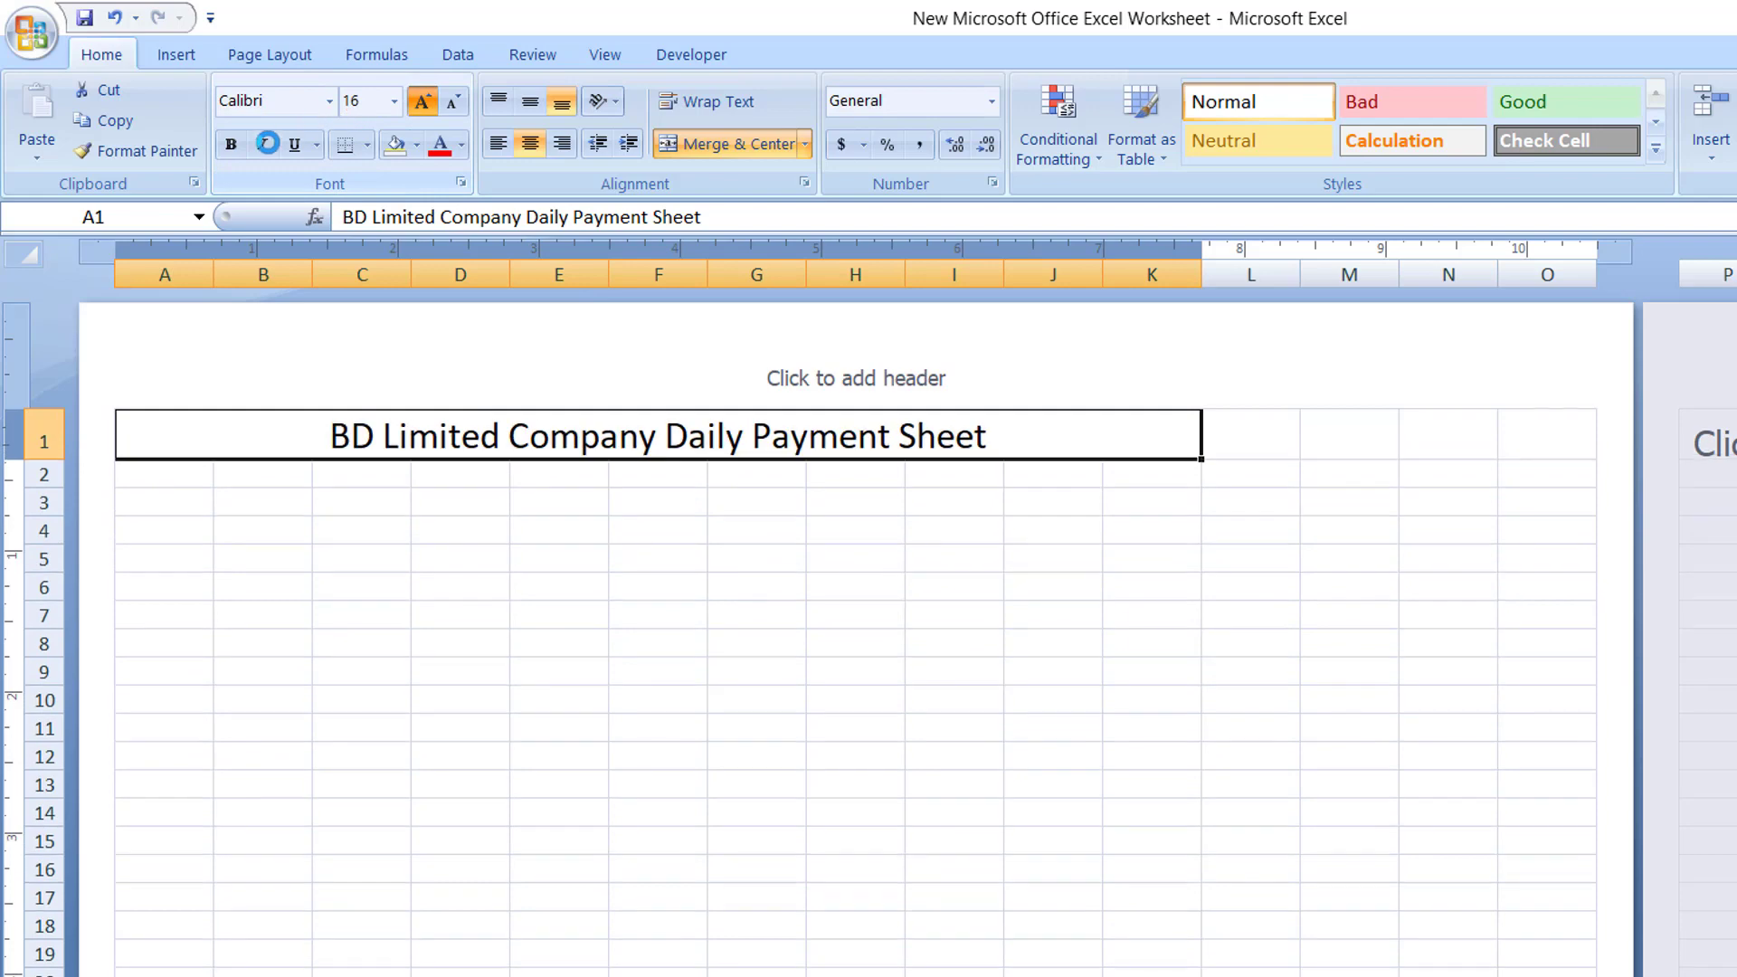
left_click(233, 145)
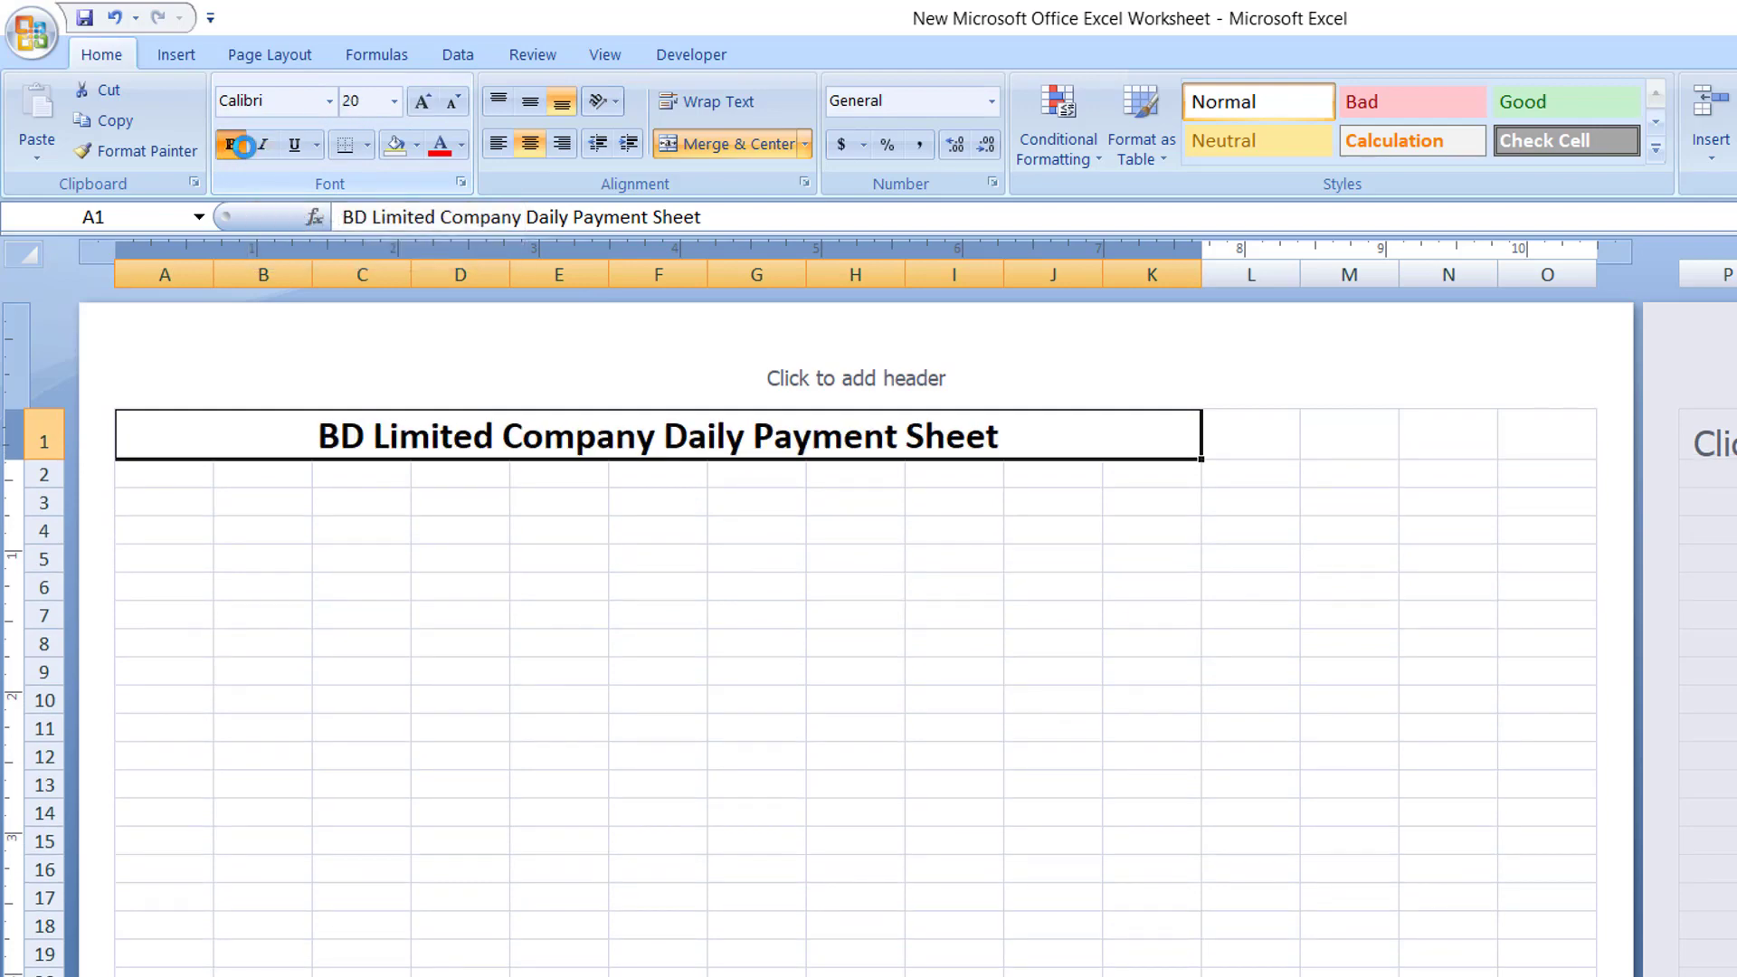
left_click(418, 148)
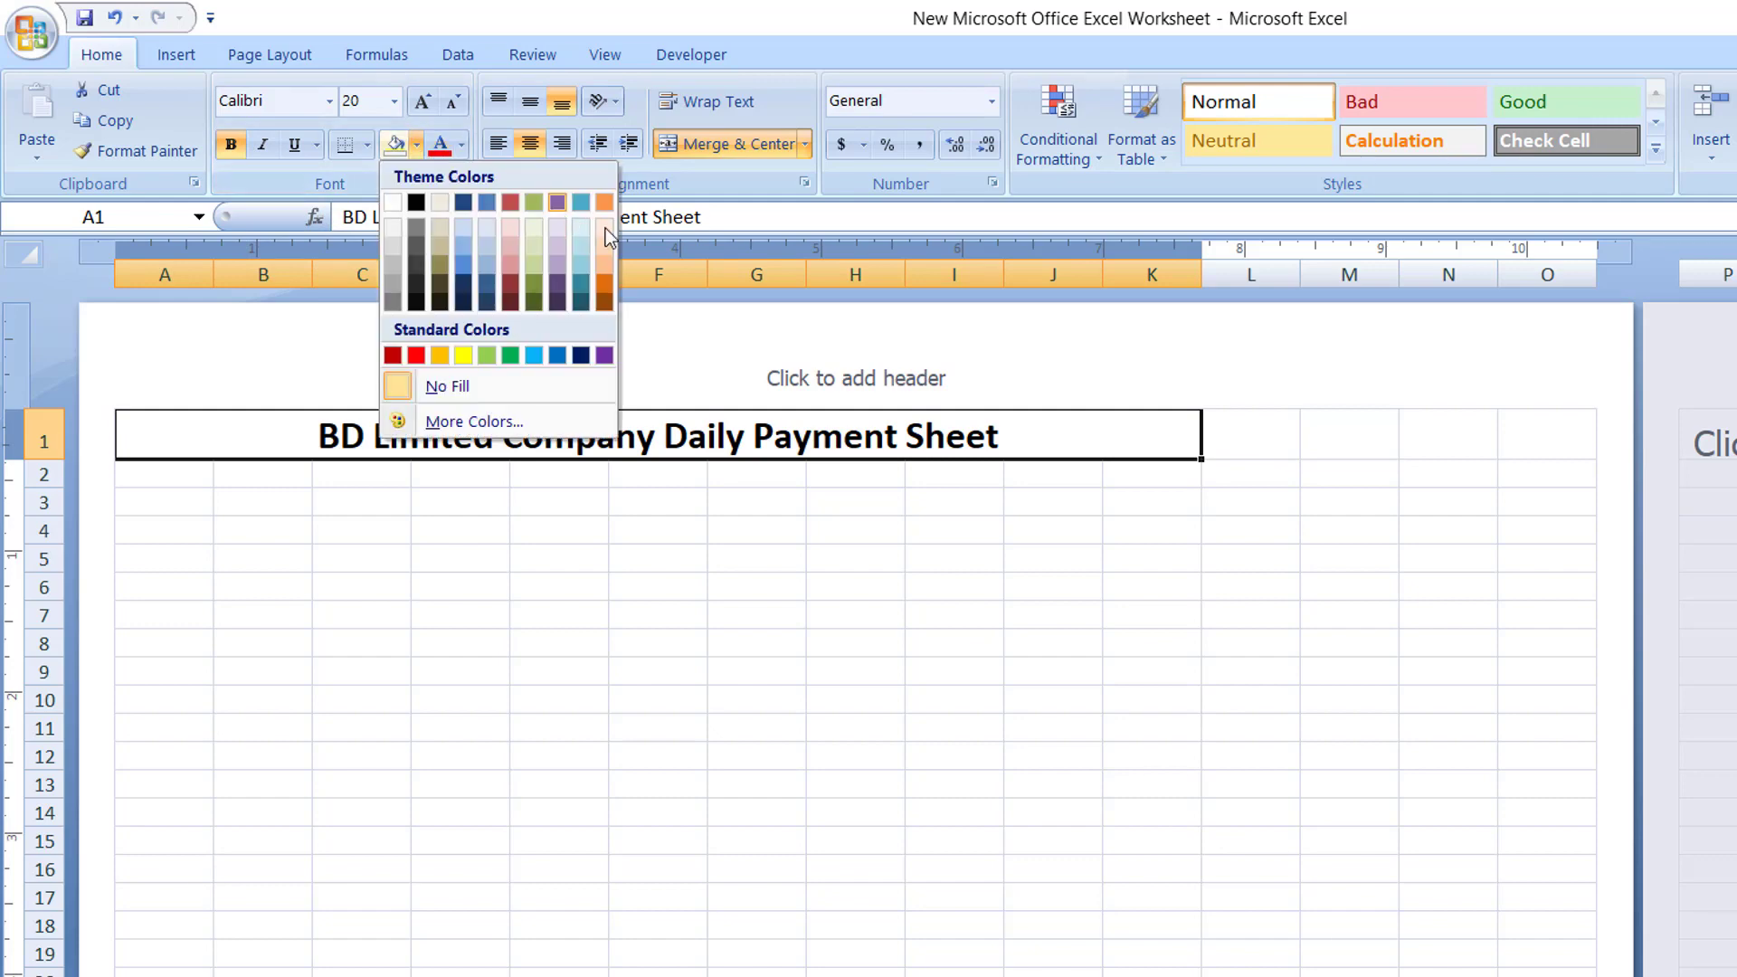
left_click(535, 242)
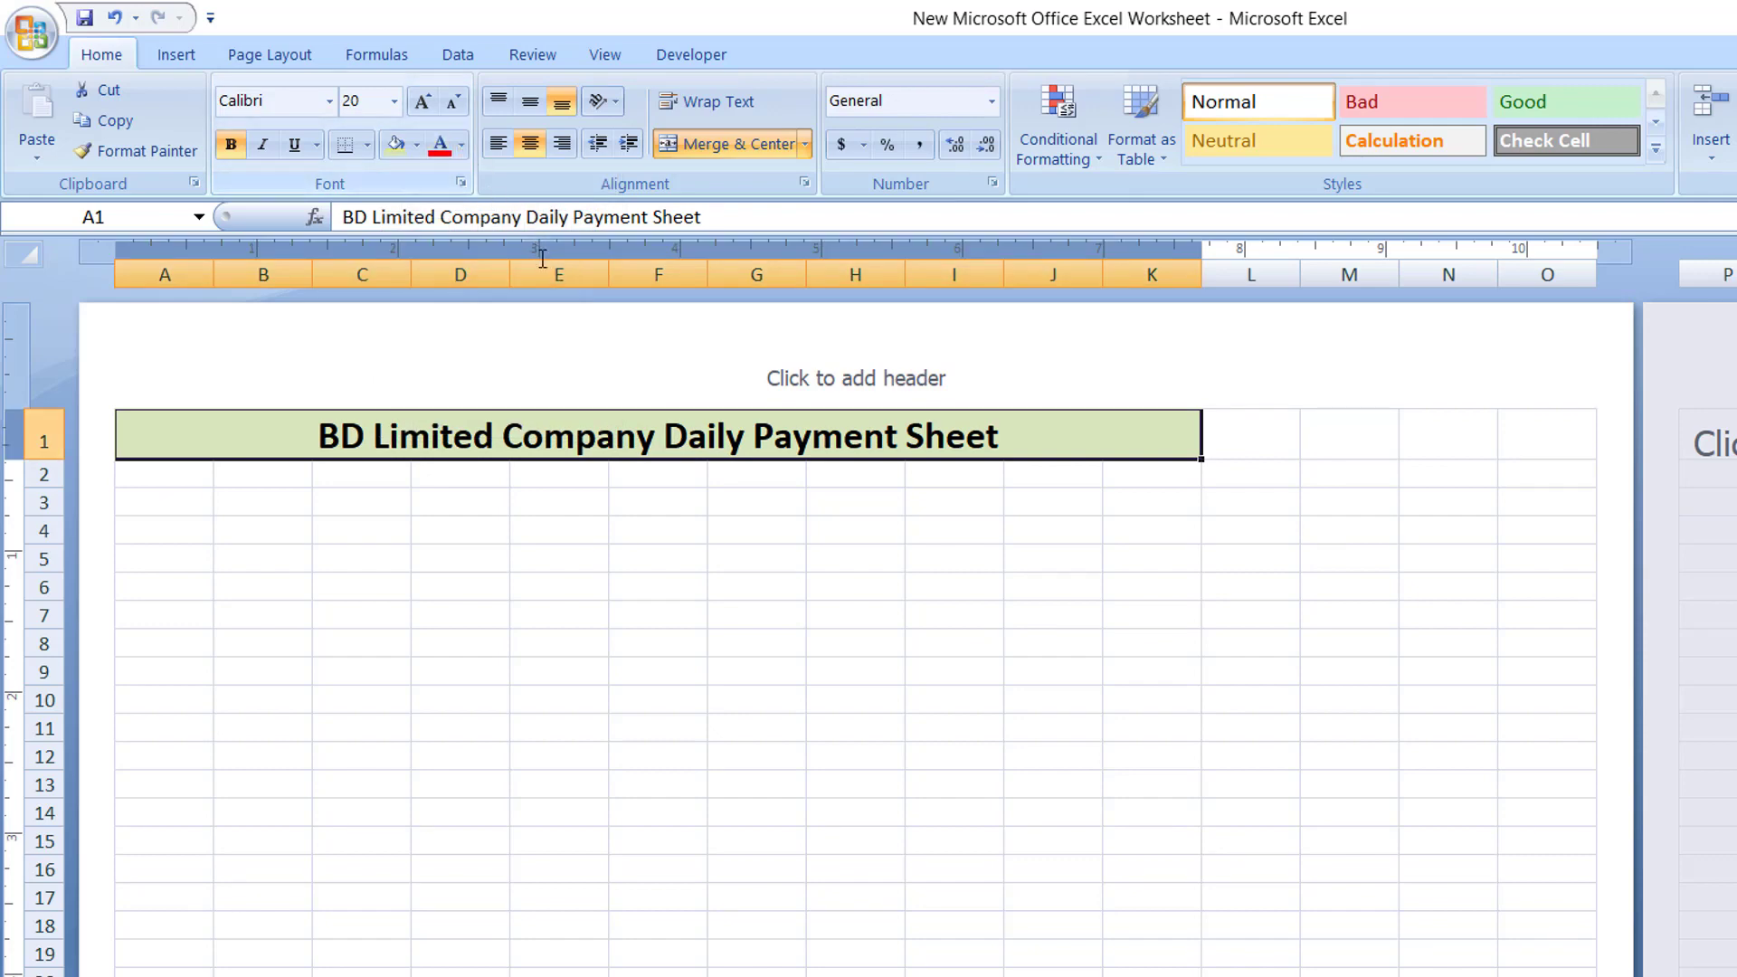
left_click(534, 101)
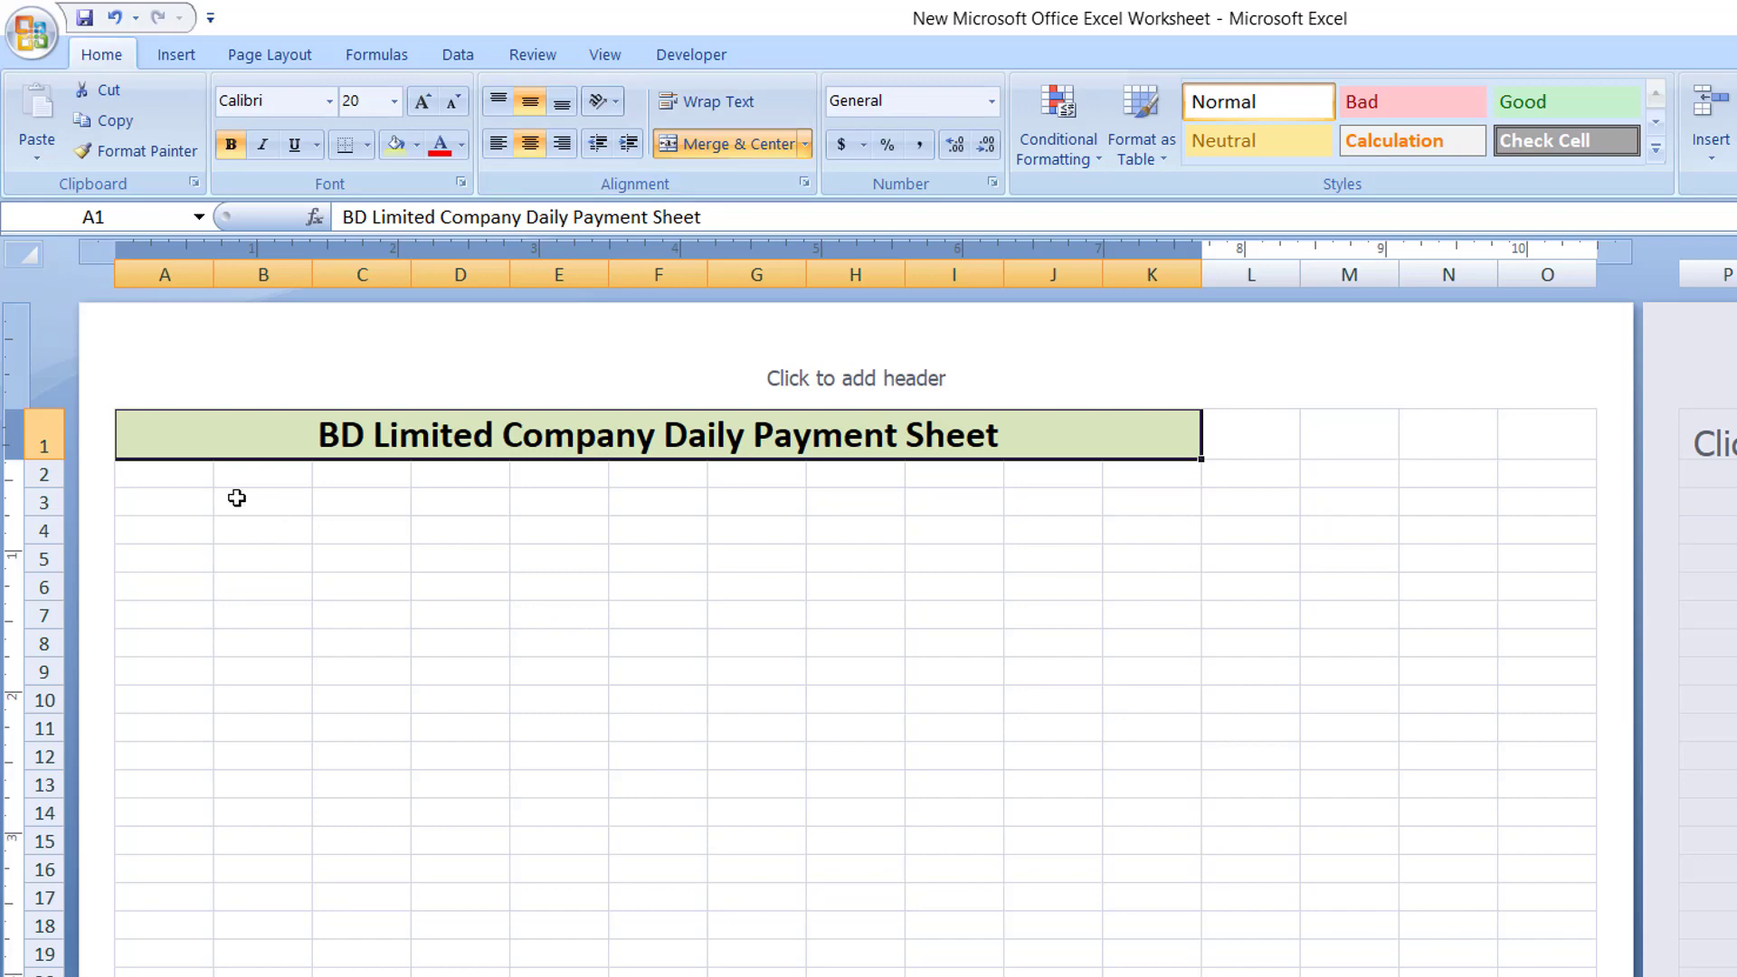
Enter headers SL No., Name, Position, Date, Start Time, End Time, Working Hour, Hourly Rate in A2:H2.
left_click(183, 474)
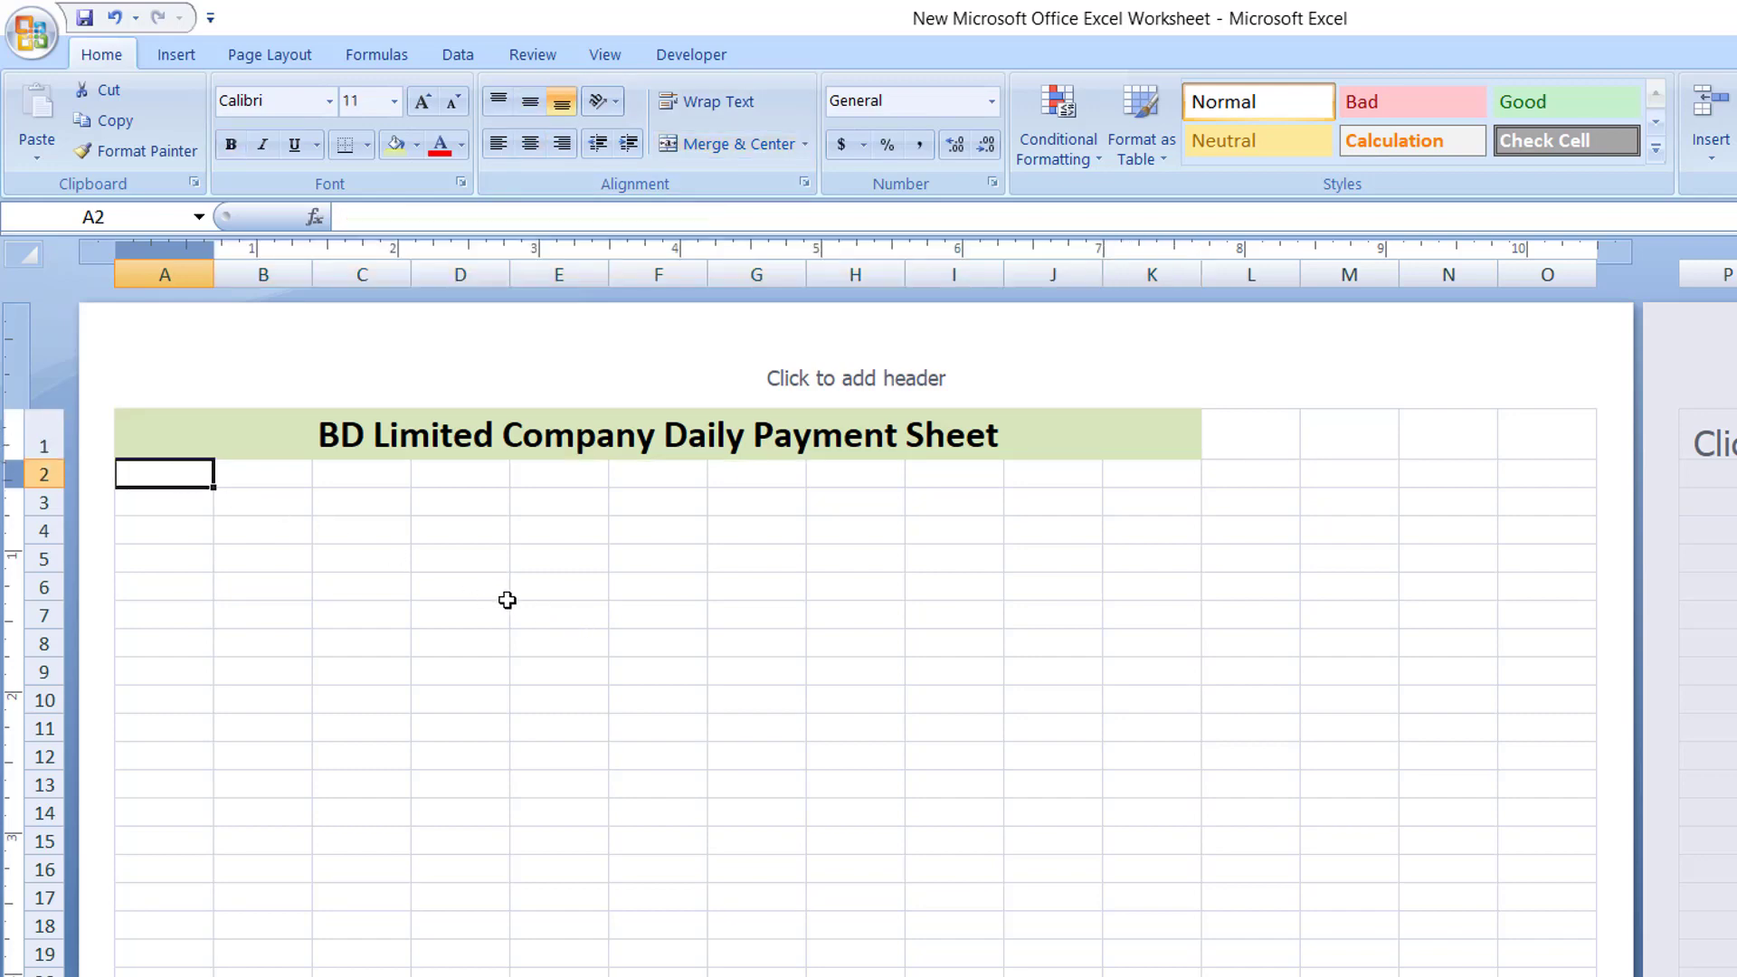
type("SL No.")
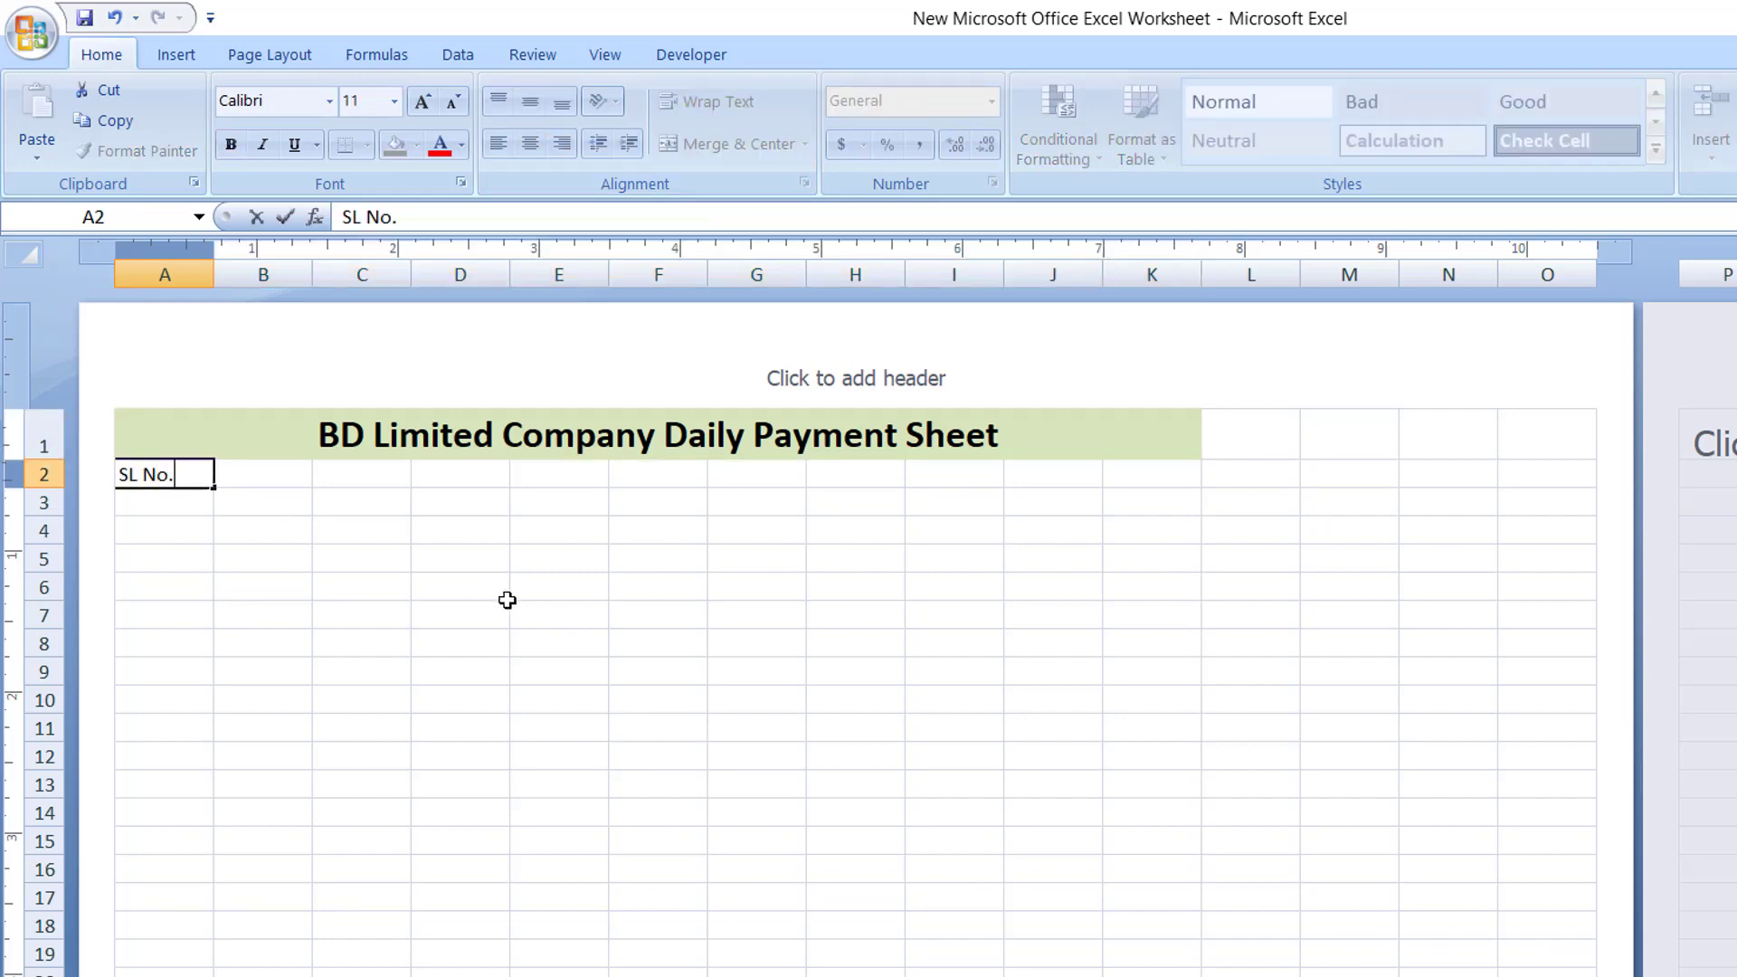
key("Tab")
type("Nam")
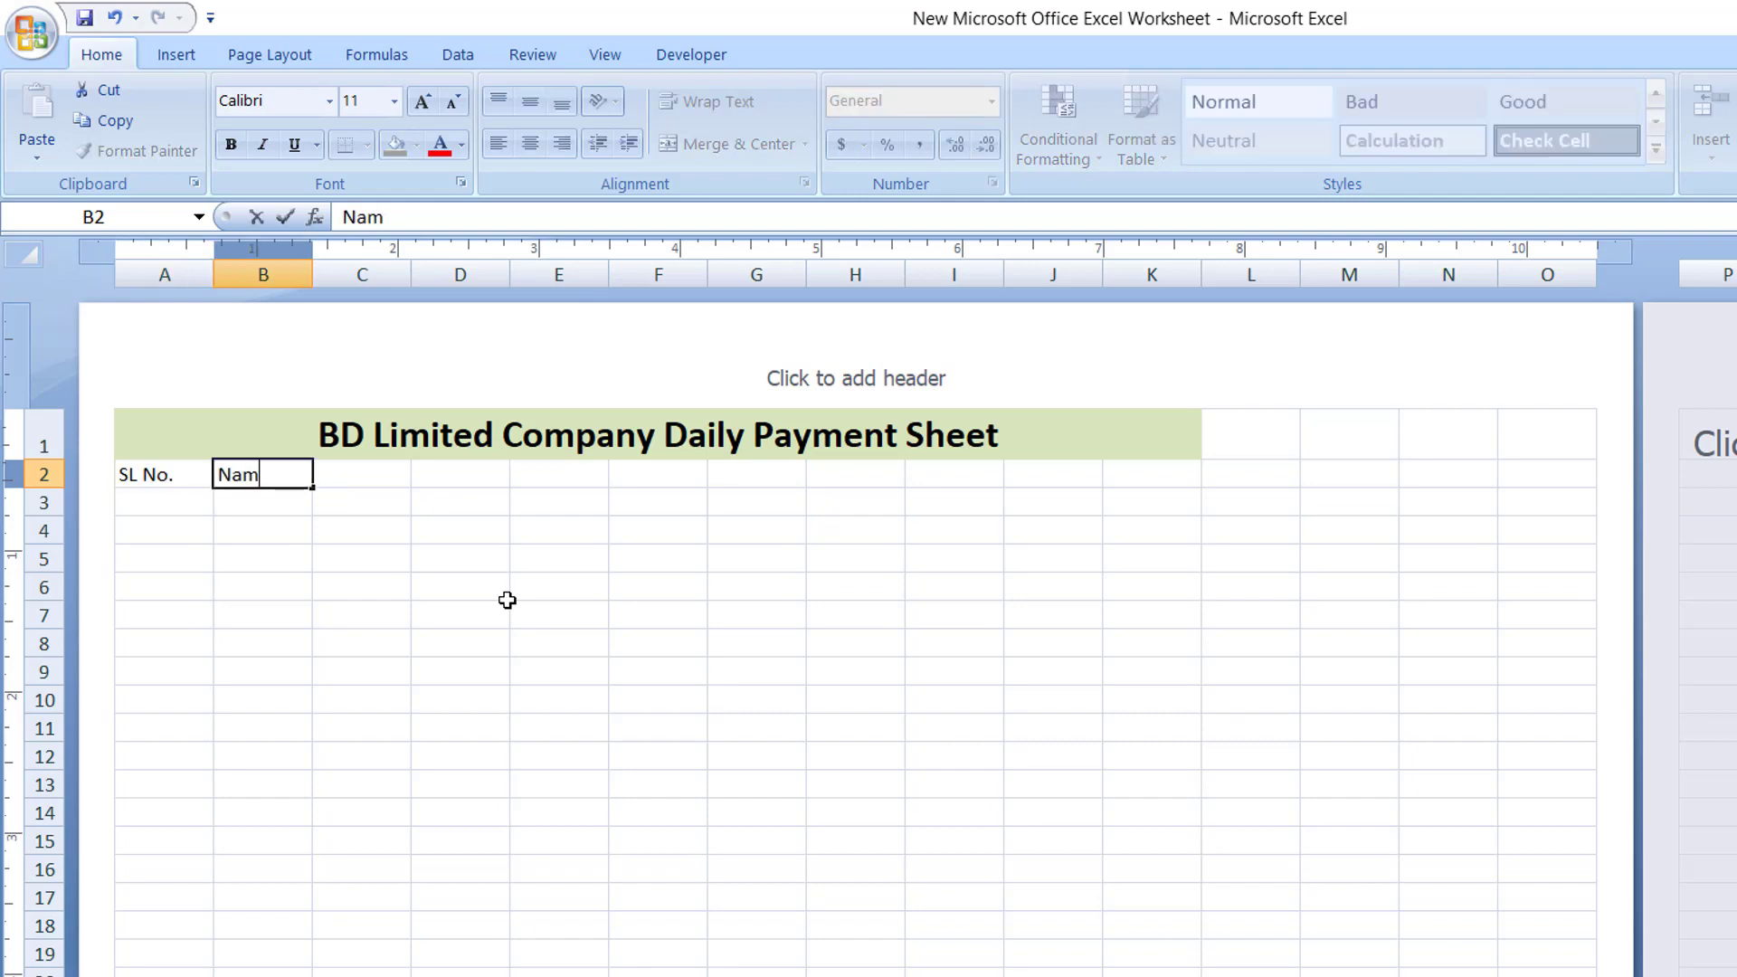
type("e")
key("Tab")
type("Positio")
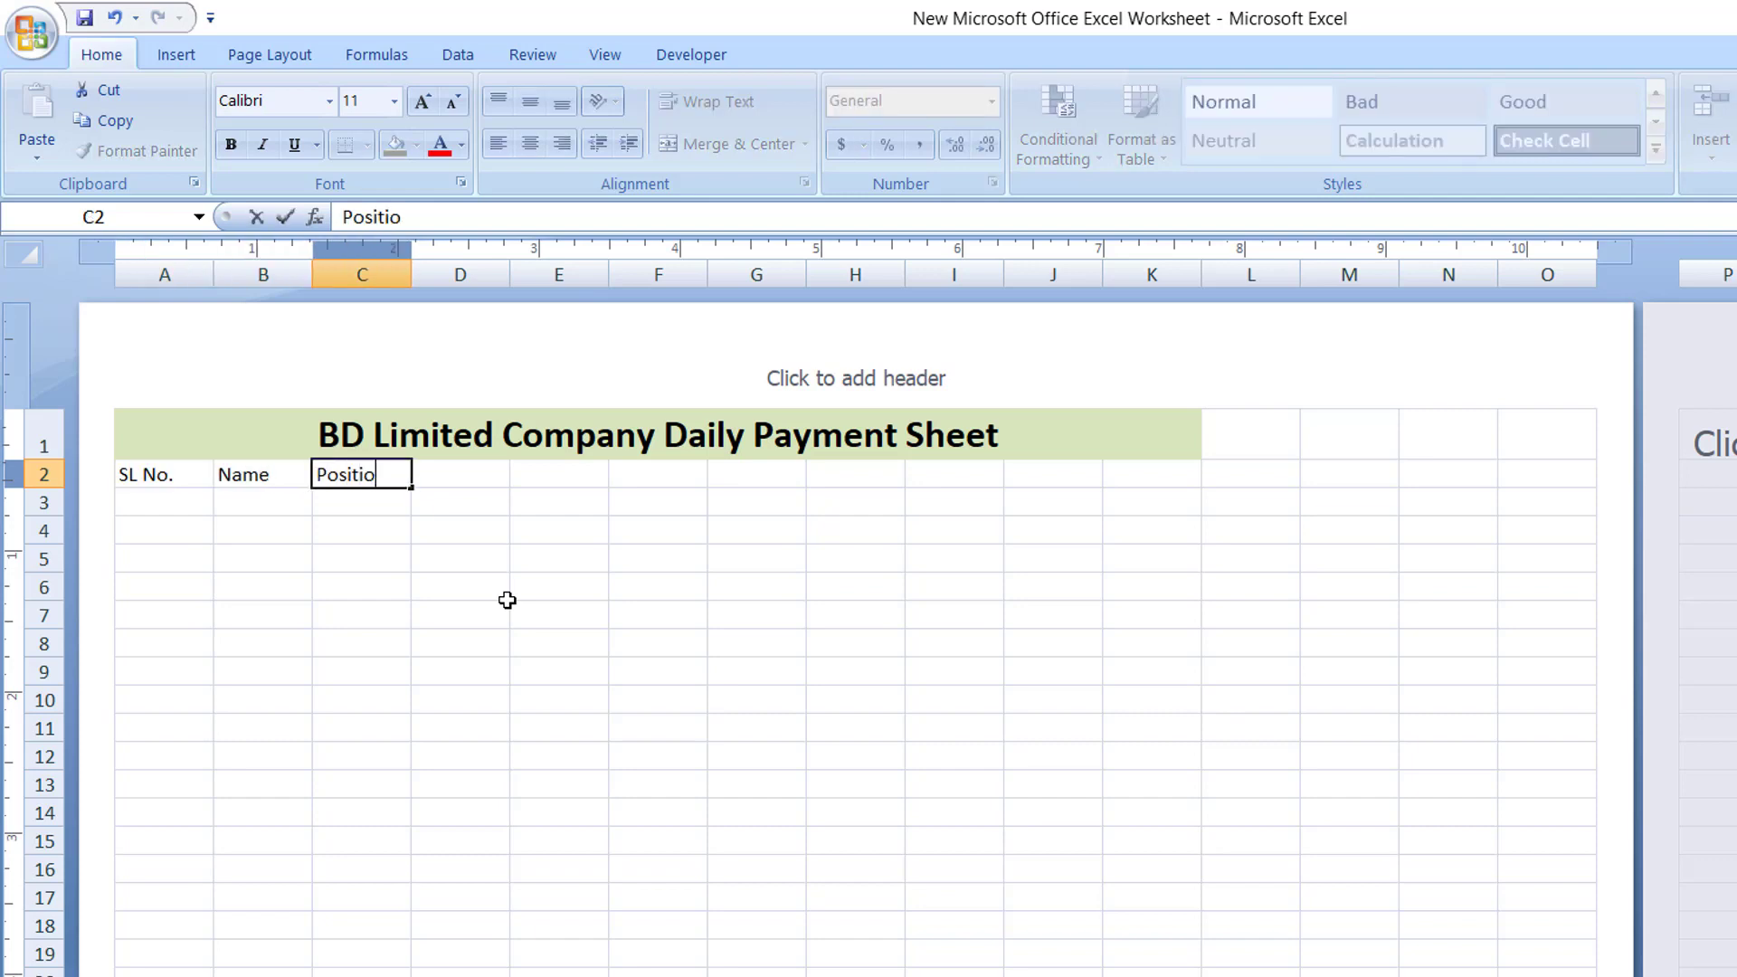
key("Tab")
type("Date")
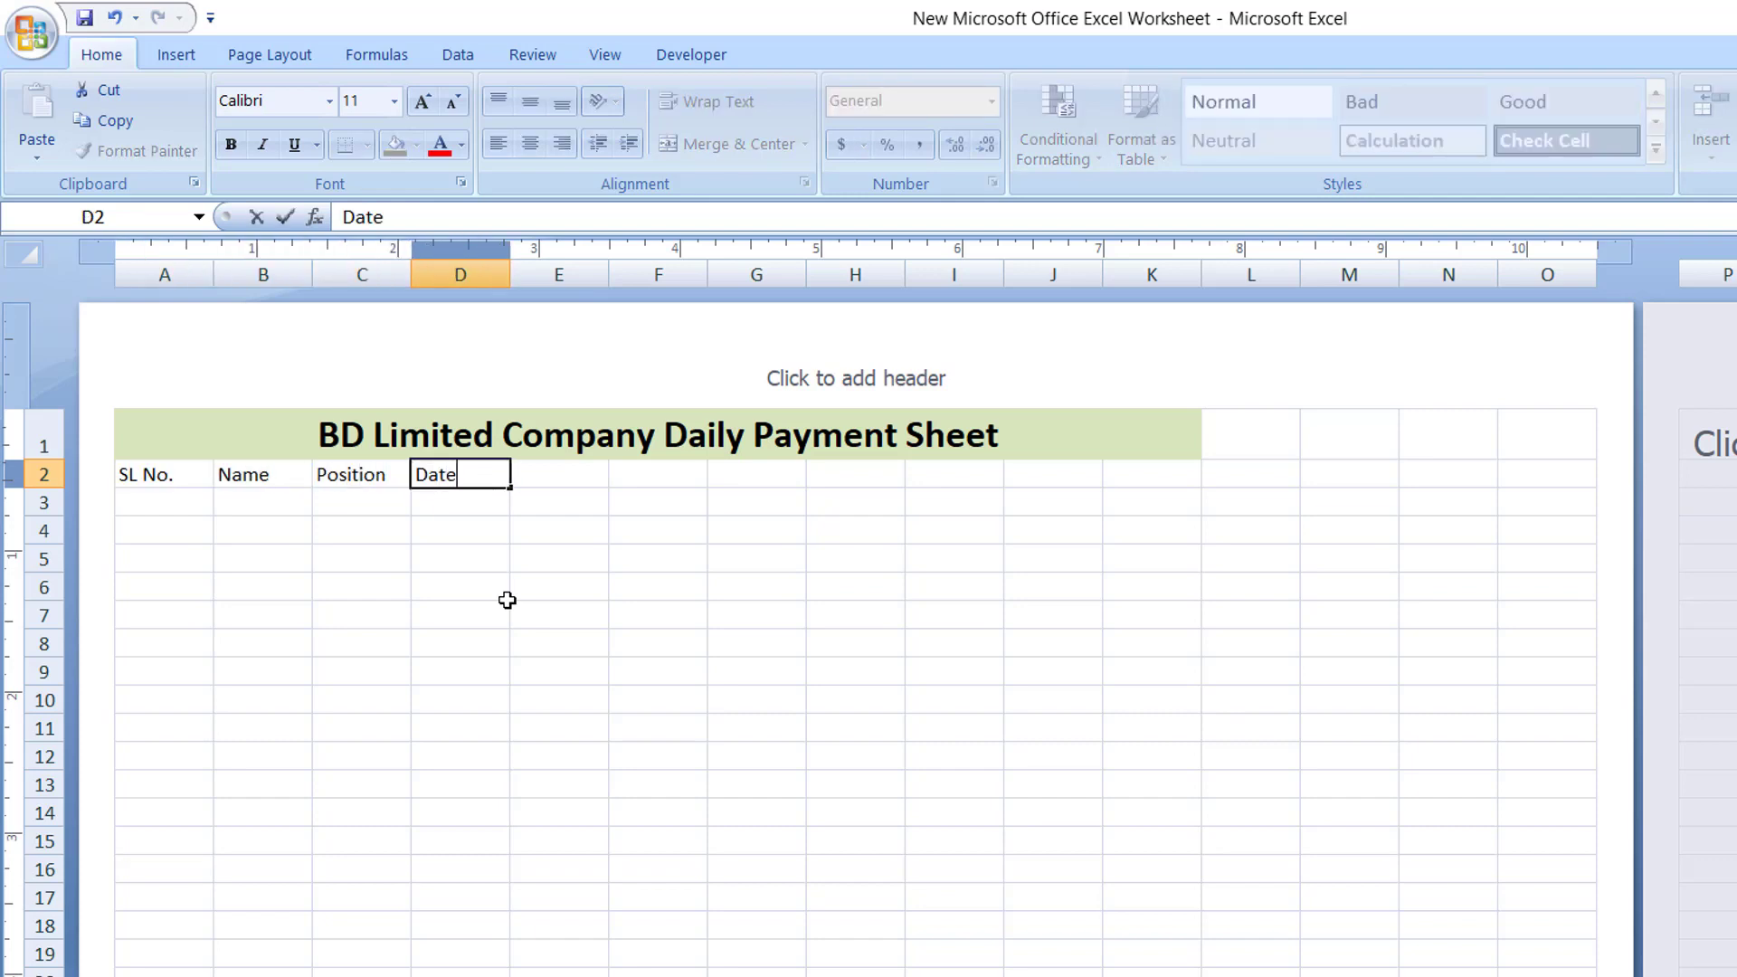
key("Tab")
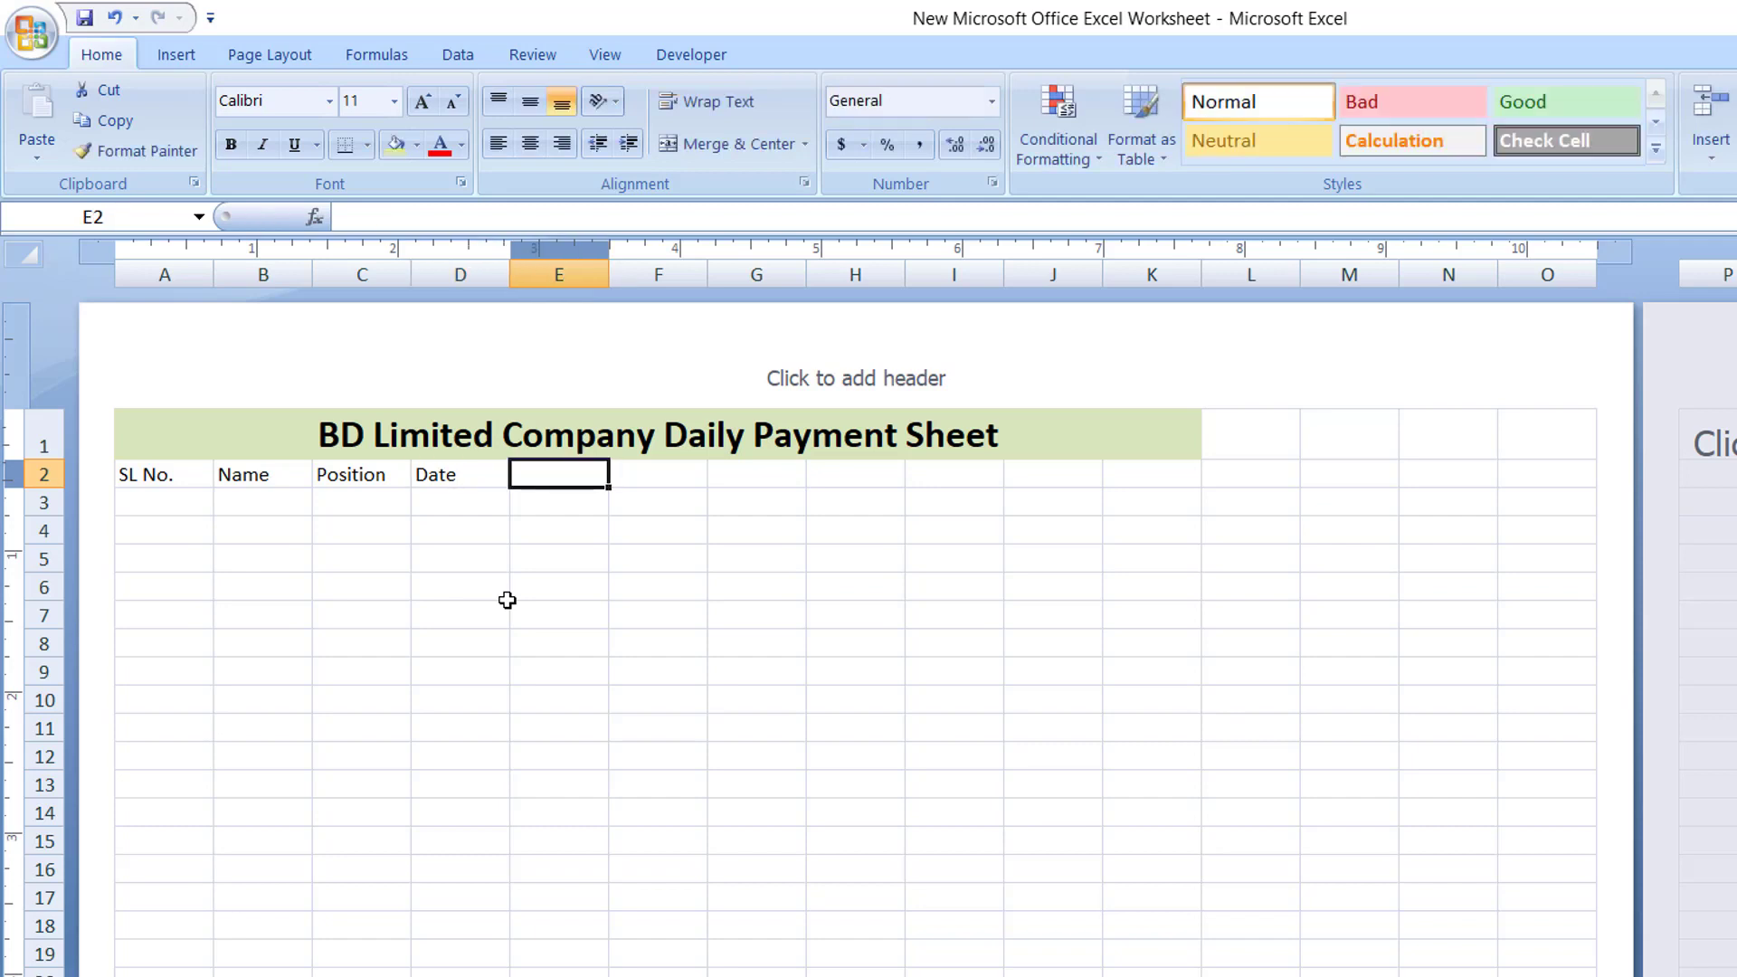
type("Sta")
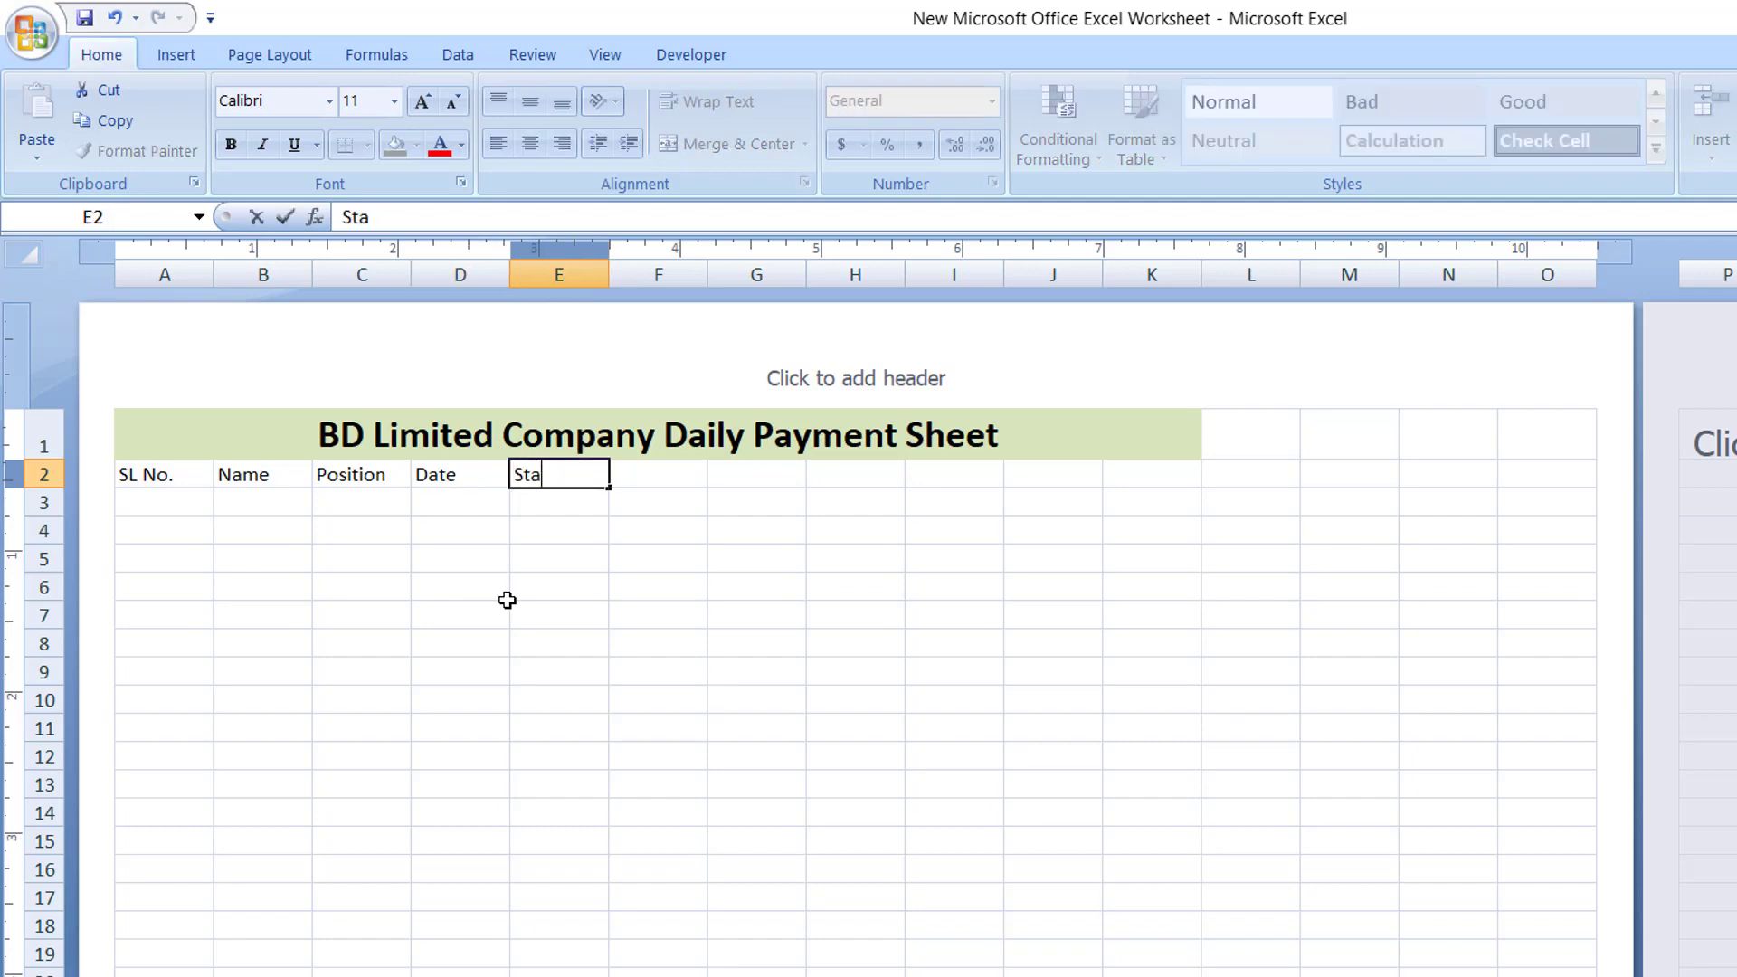
type("trrt Time")
key("Tab")
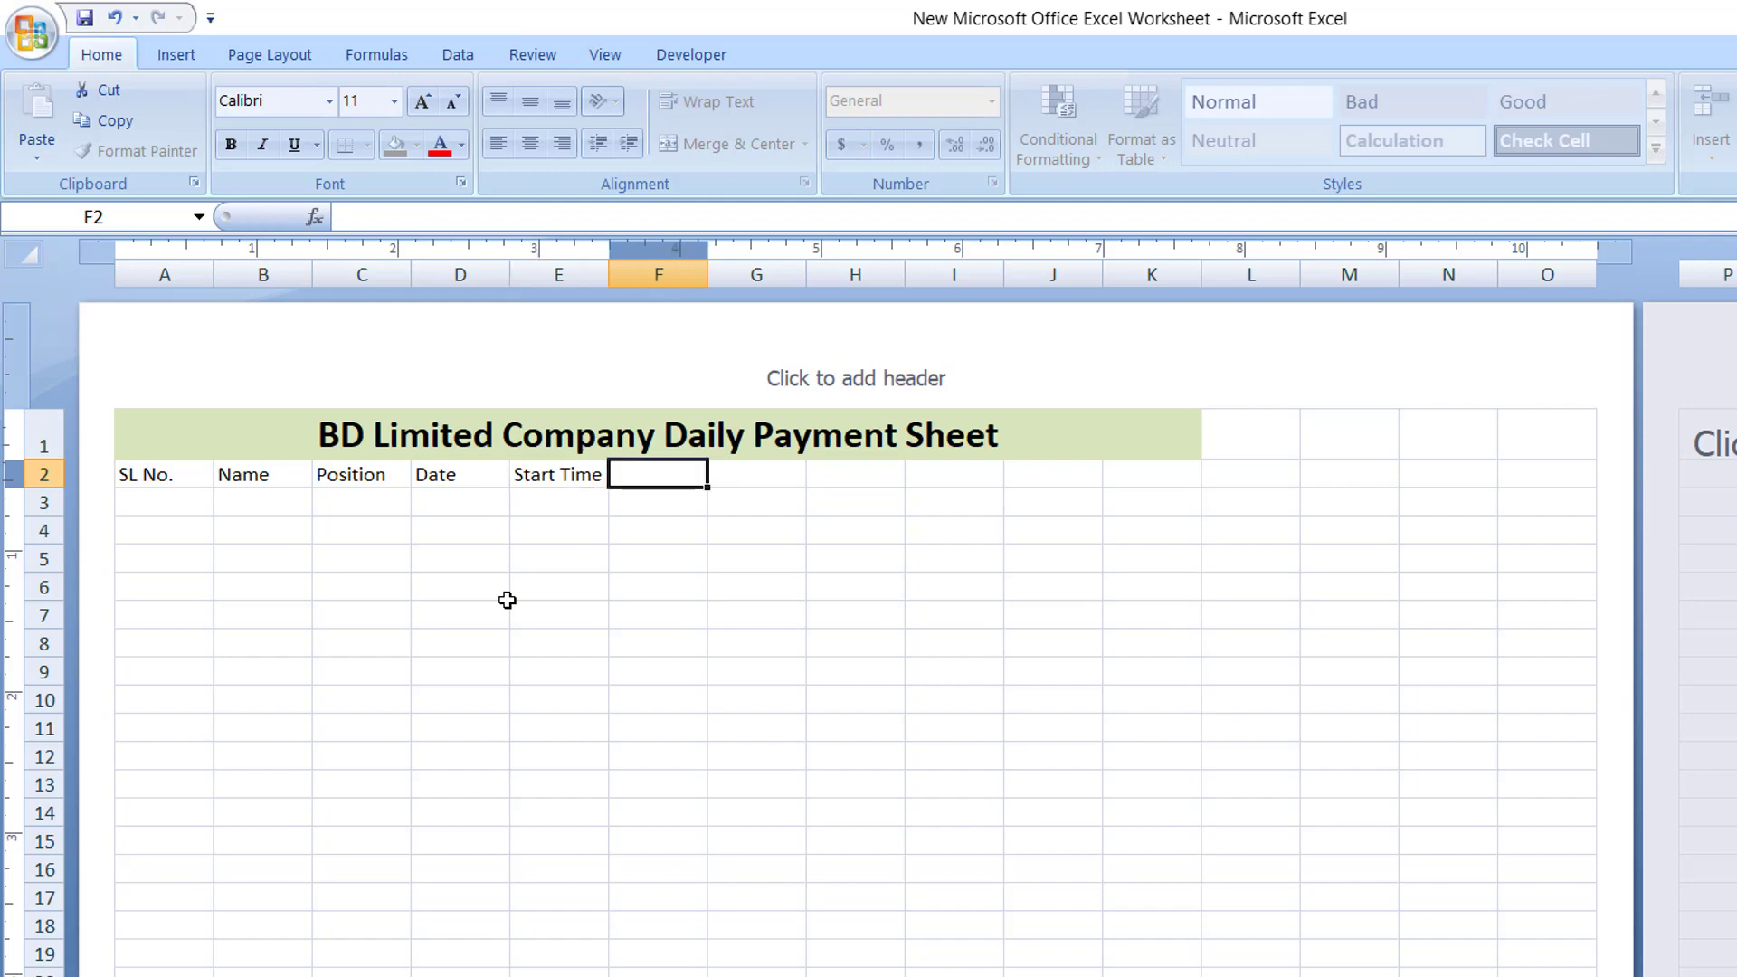
type("End Time")
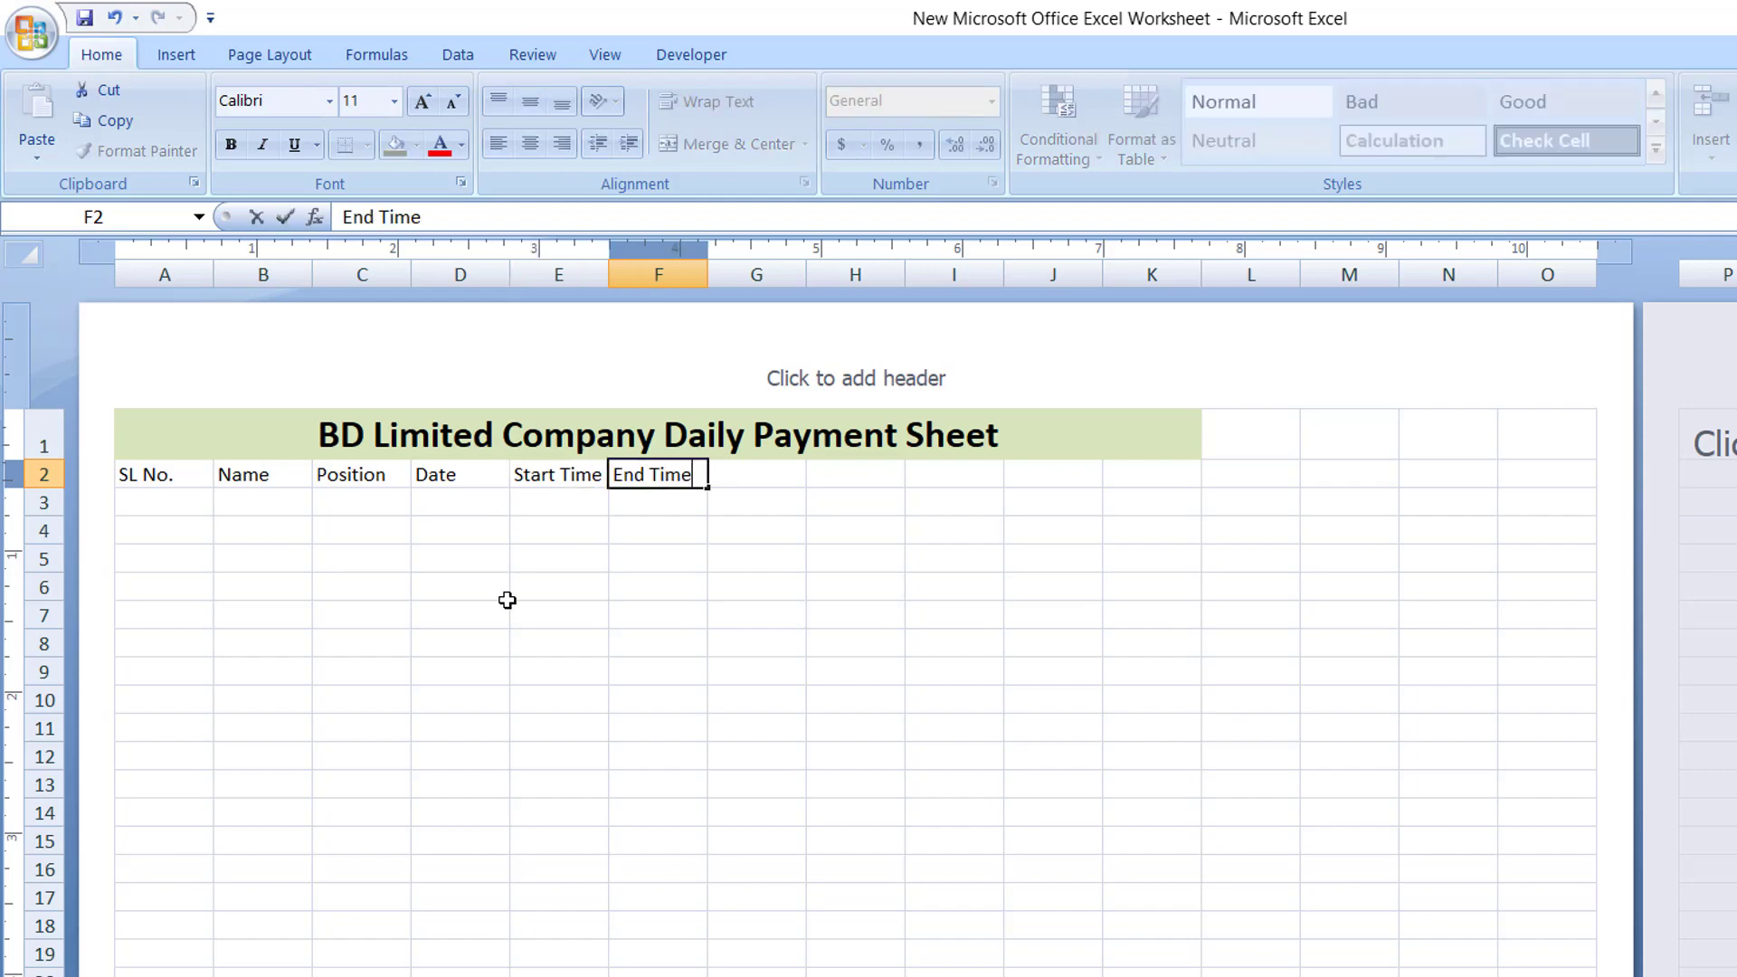
key("Tab")
type("Workin")
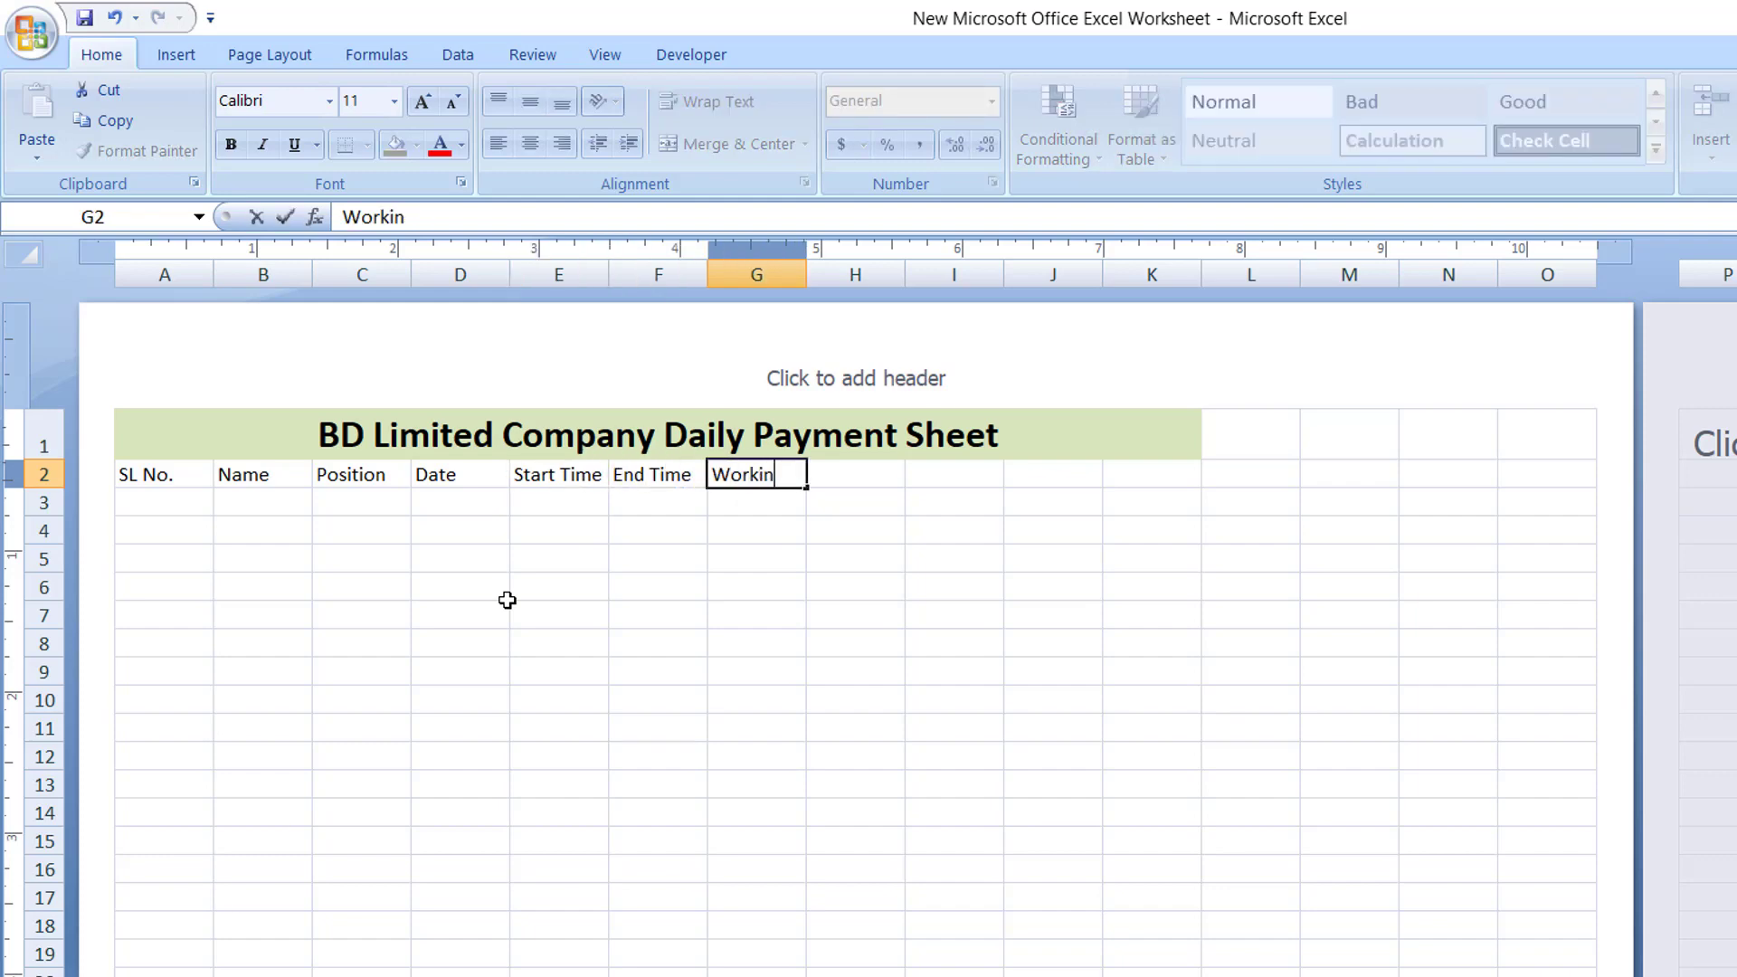
type("g Hour")
key("Tab")
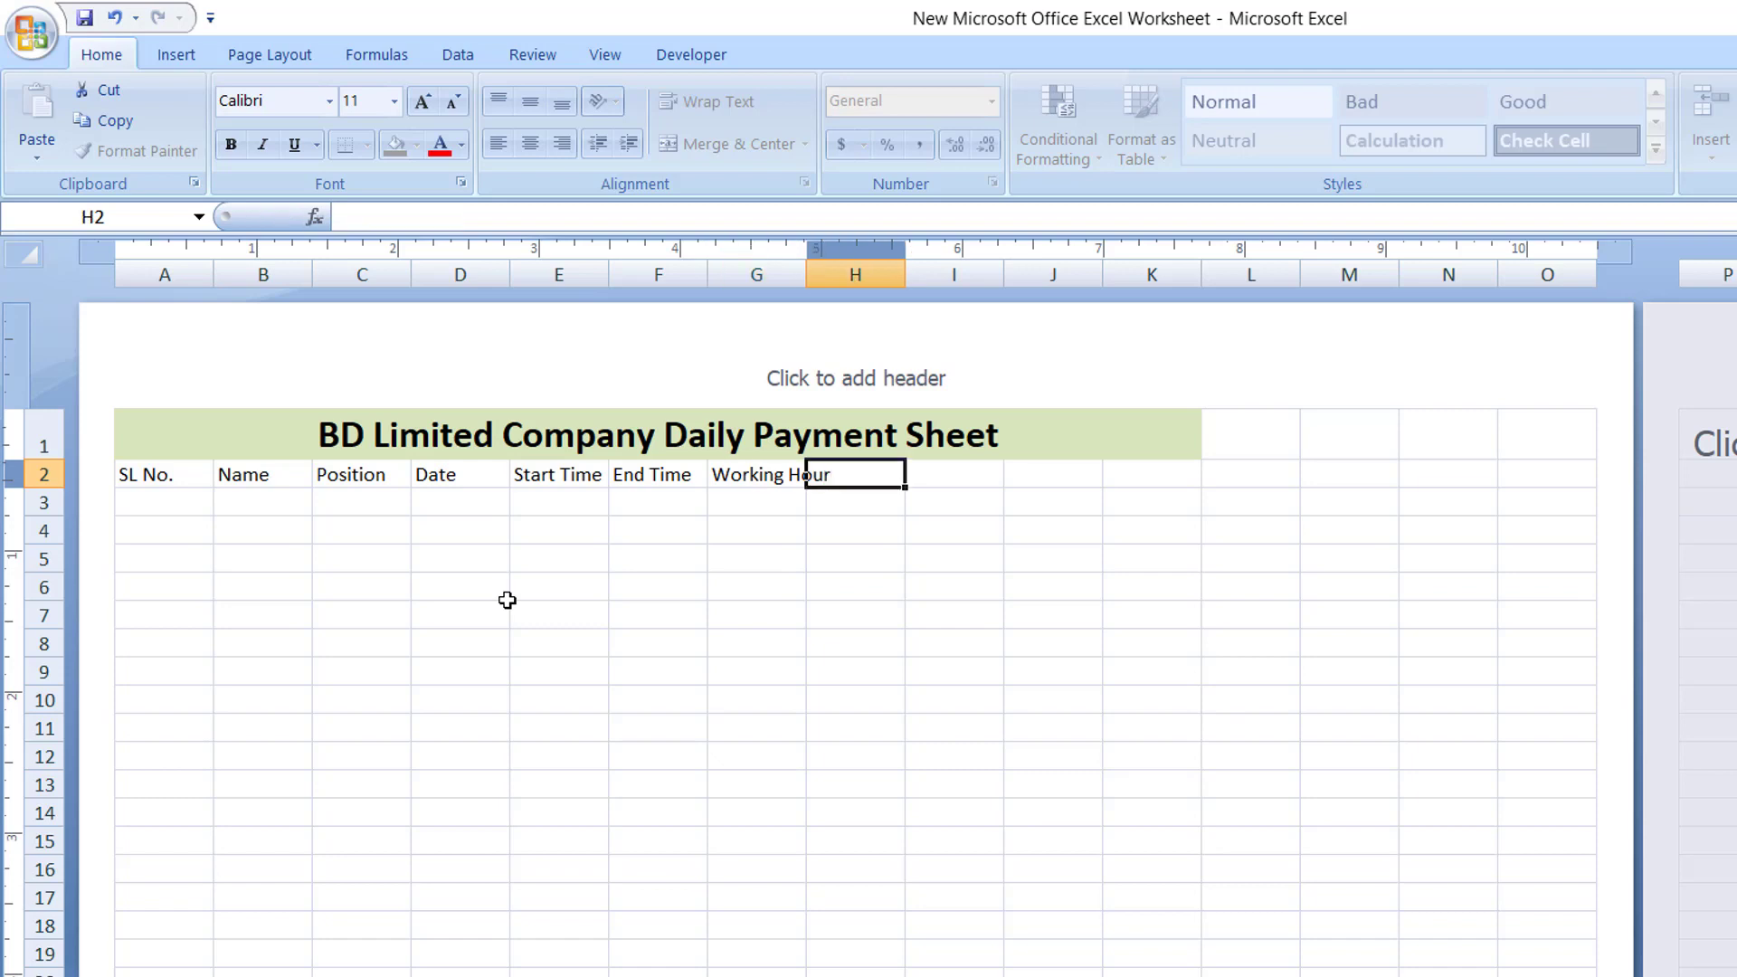
type("Hour")
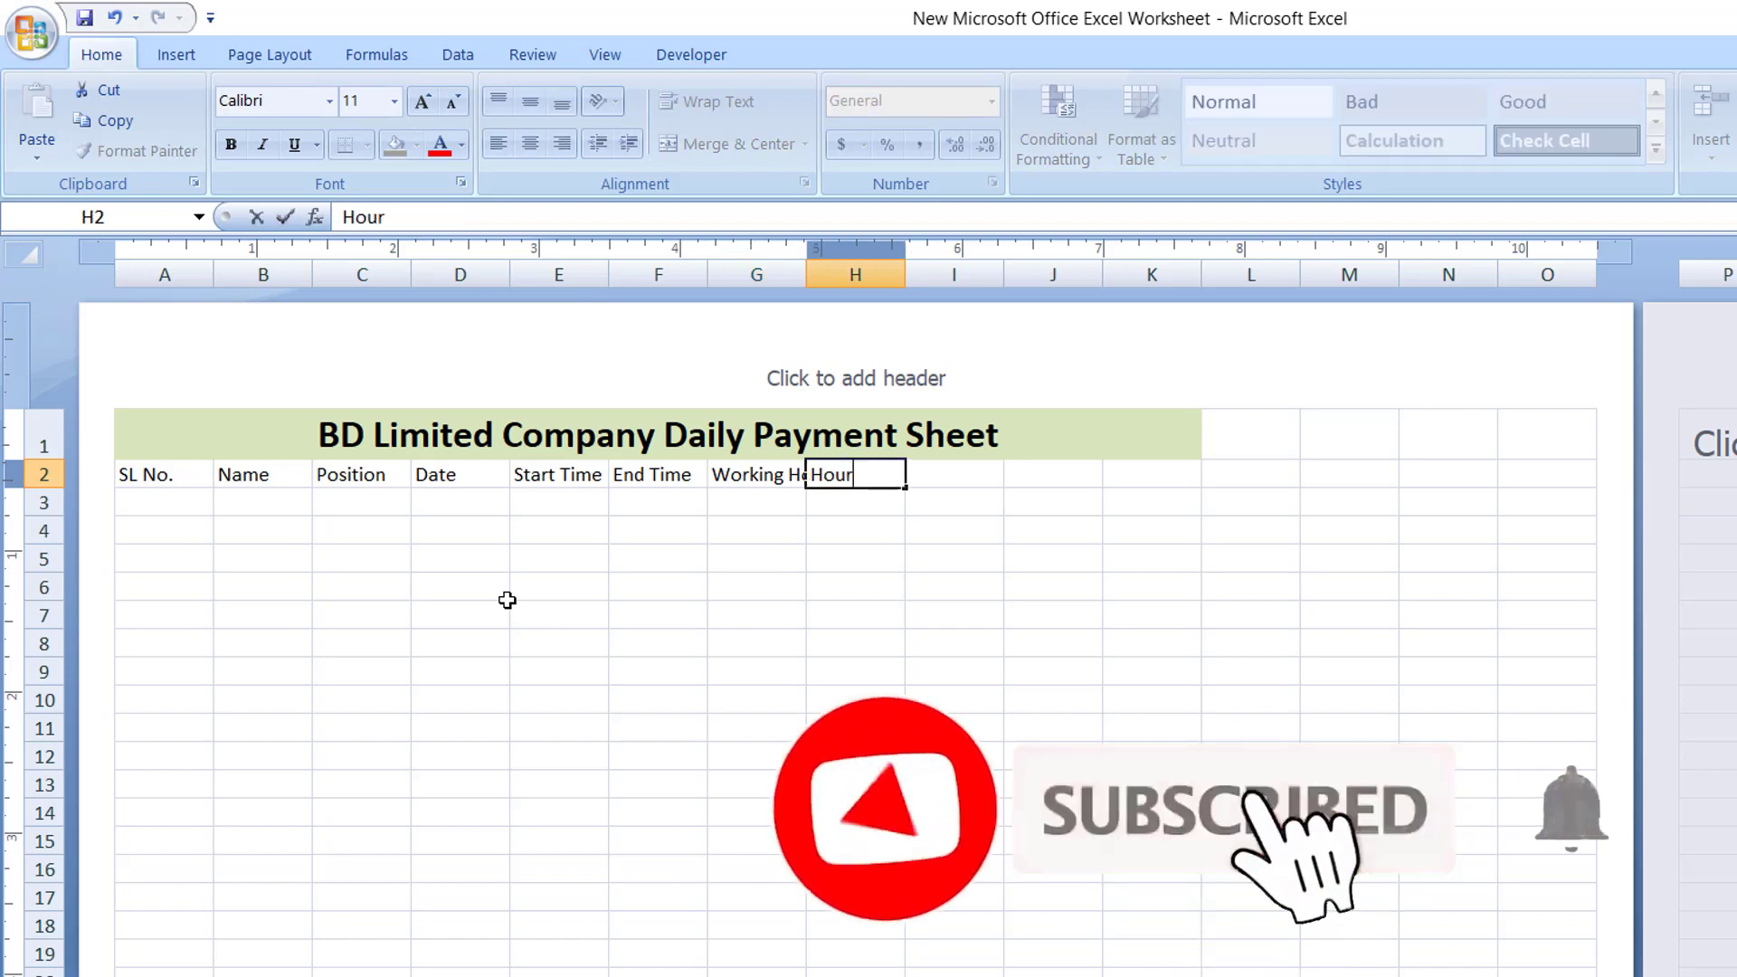
type("ly Rate")
key("Tab")
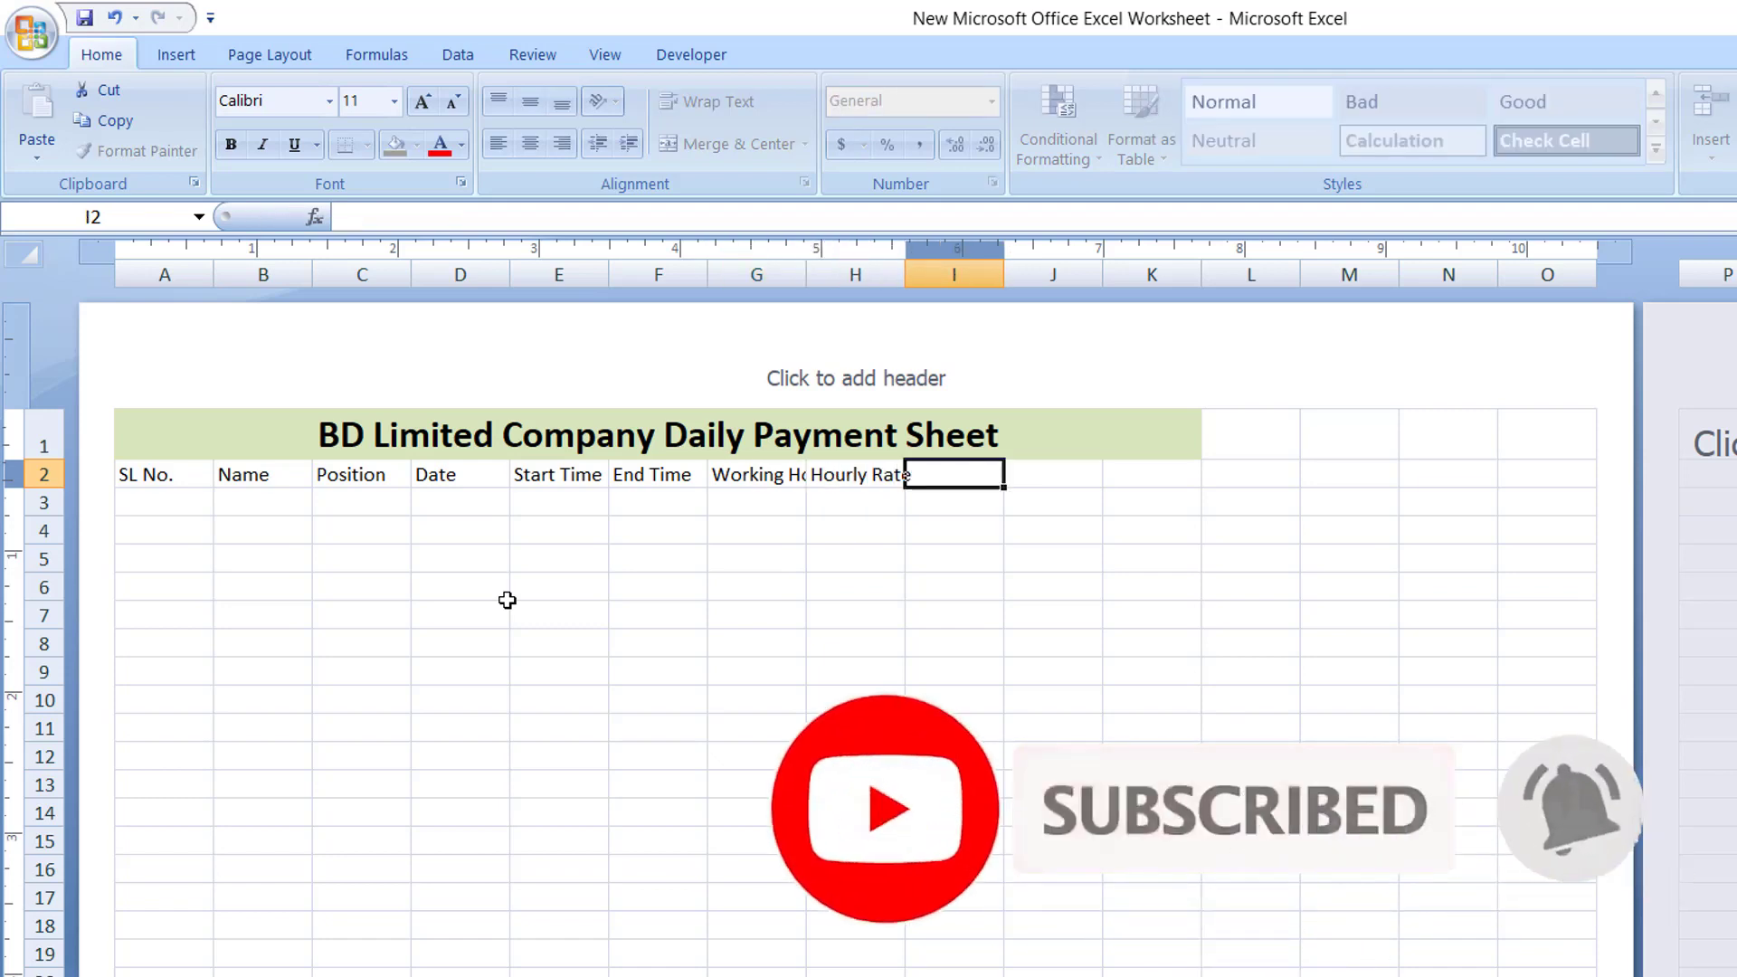
Add the Overtime, Overtime Rate and Total Payment headers in I2:K2.
type("Over")
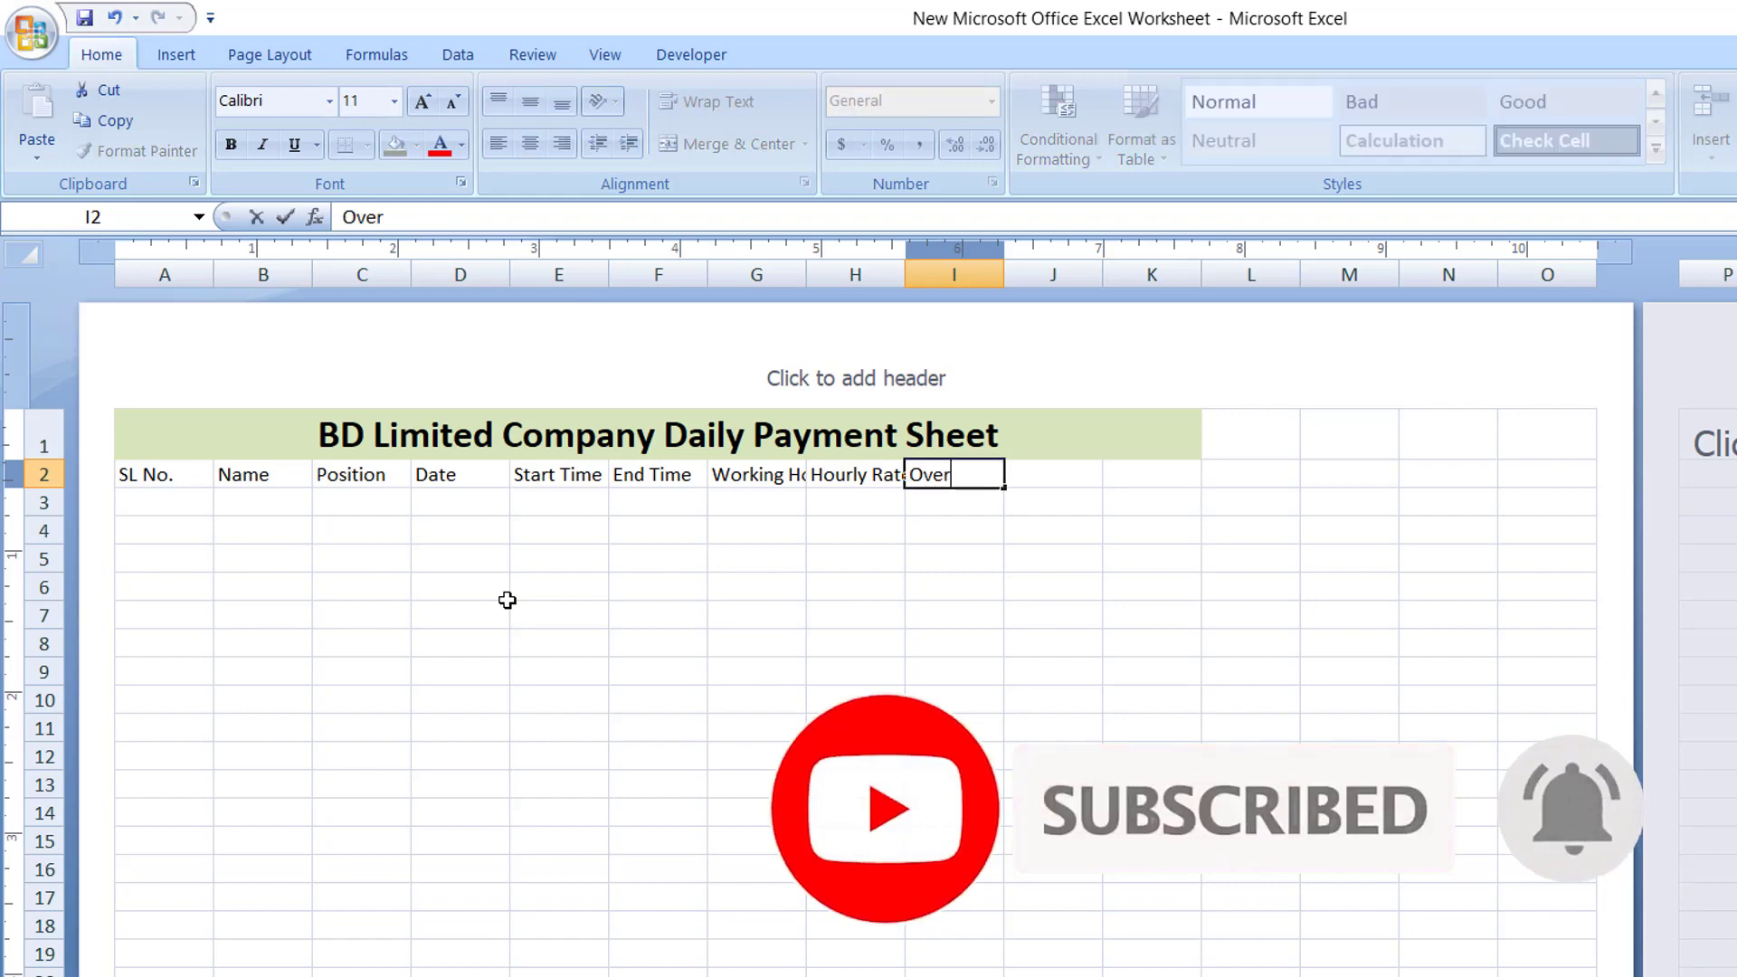
type("time")
key("Tab")
type("O")
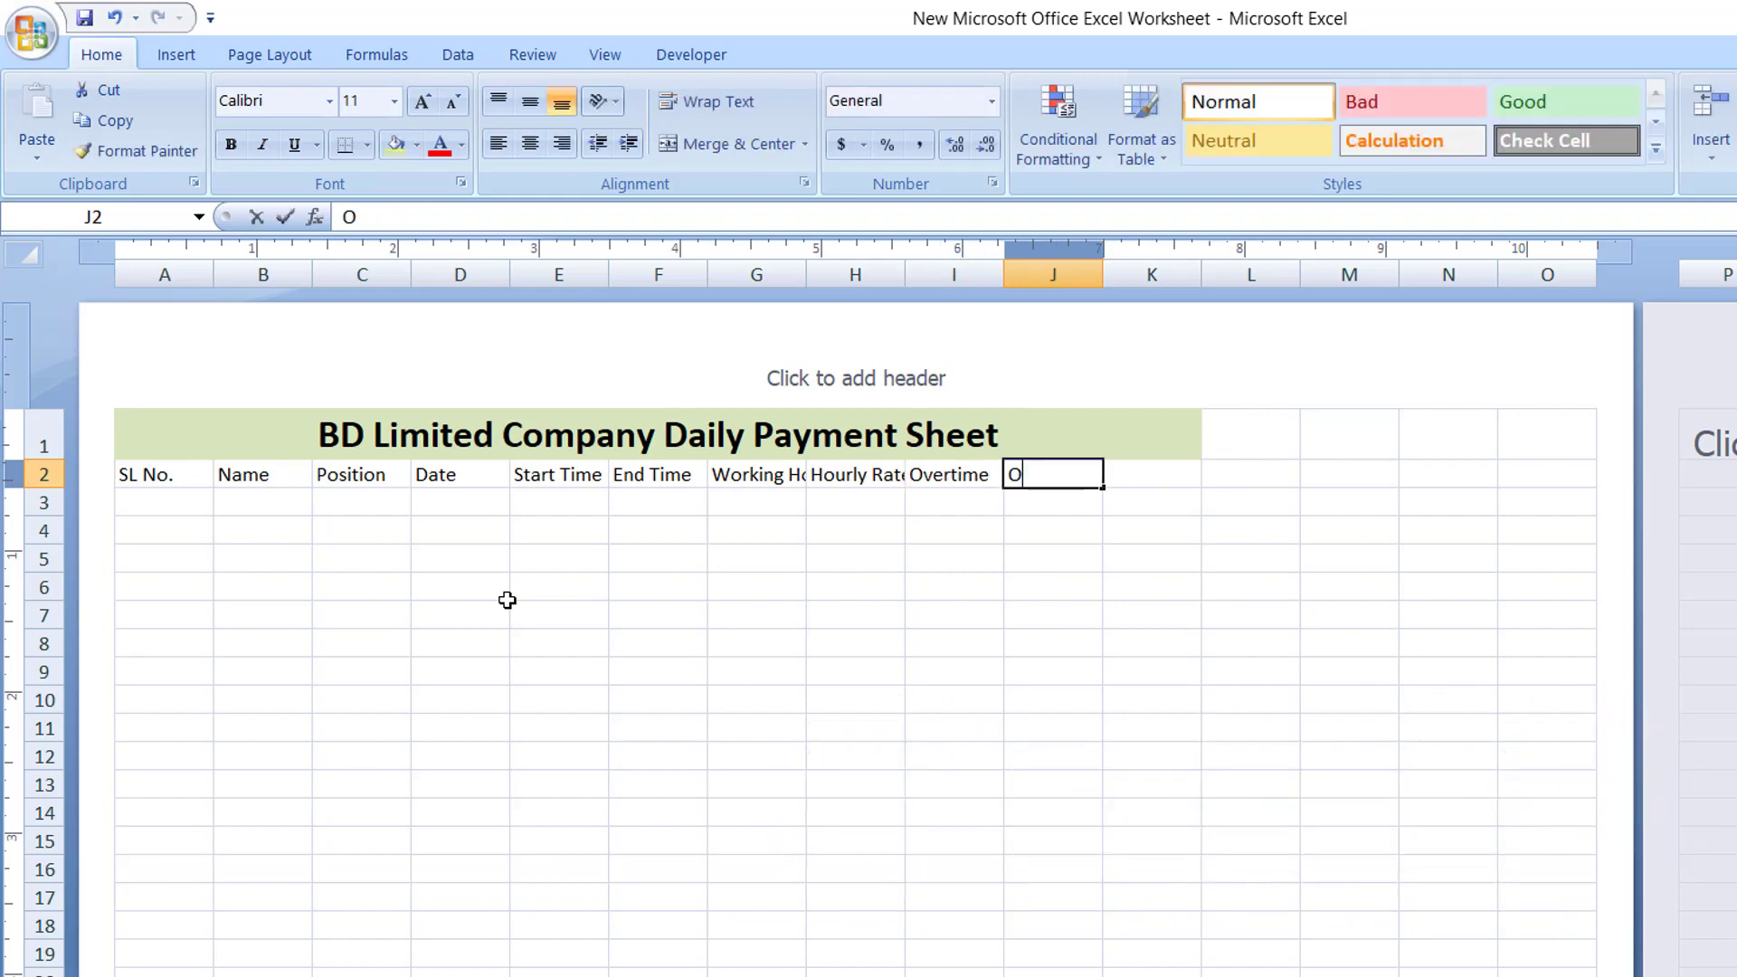
type("vertime Rate")
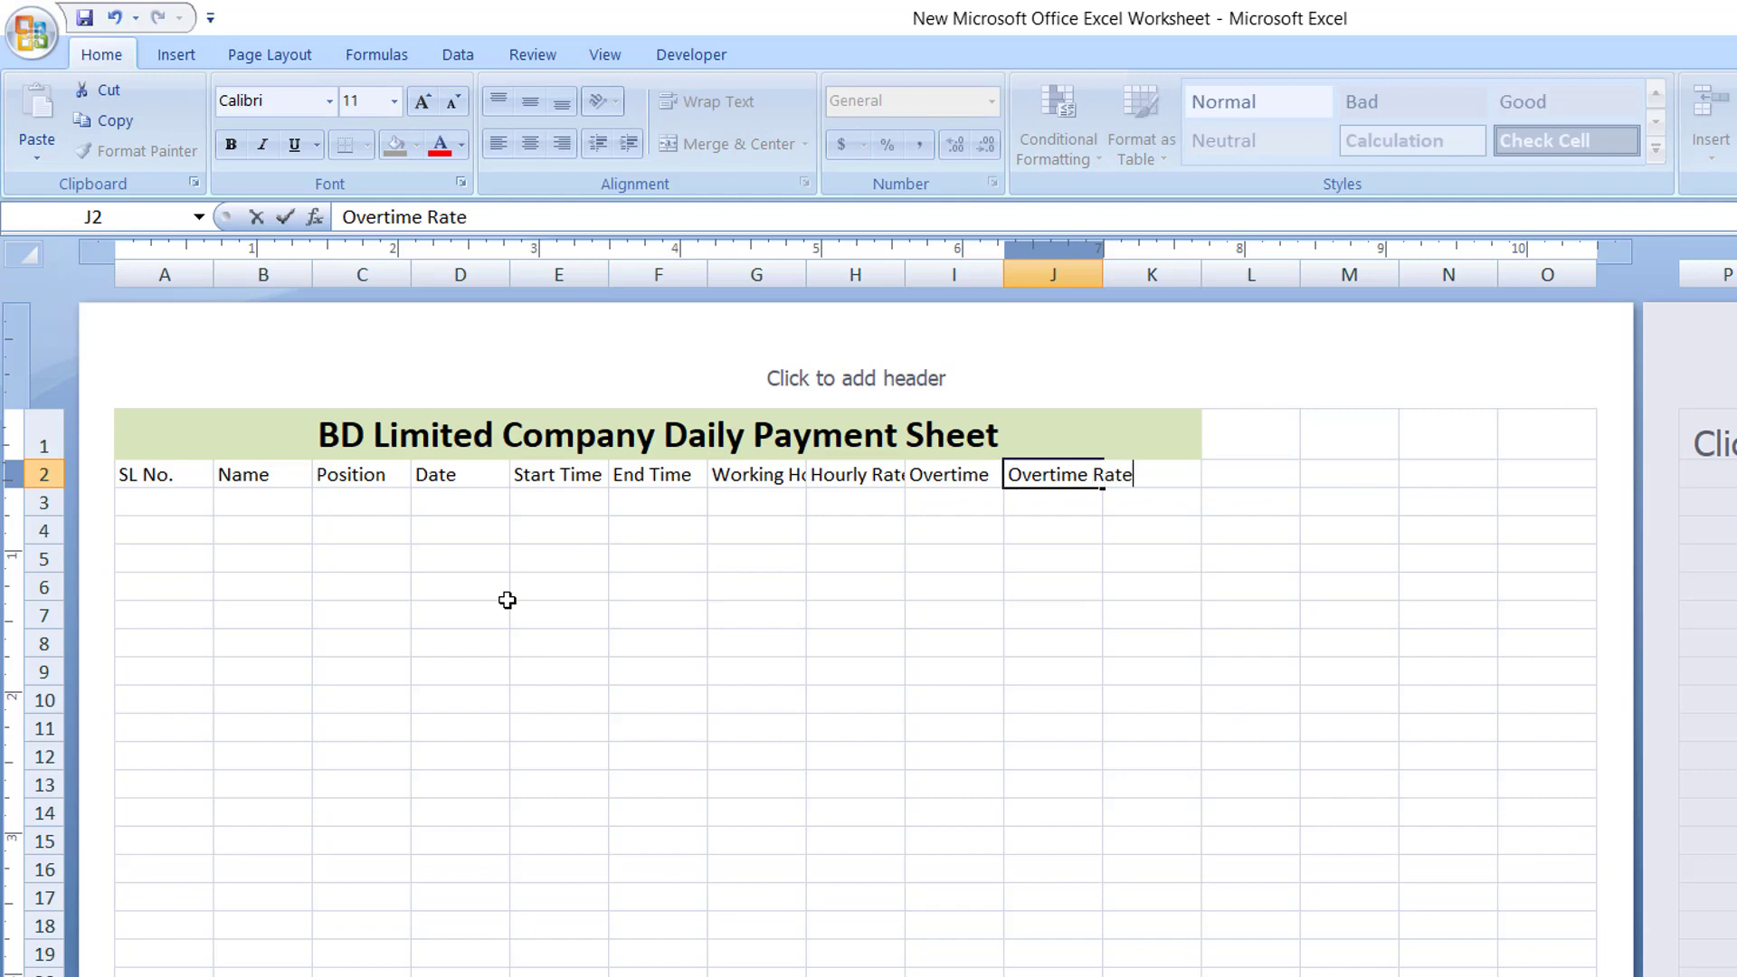
key("Tab")
type("Tot")
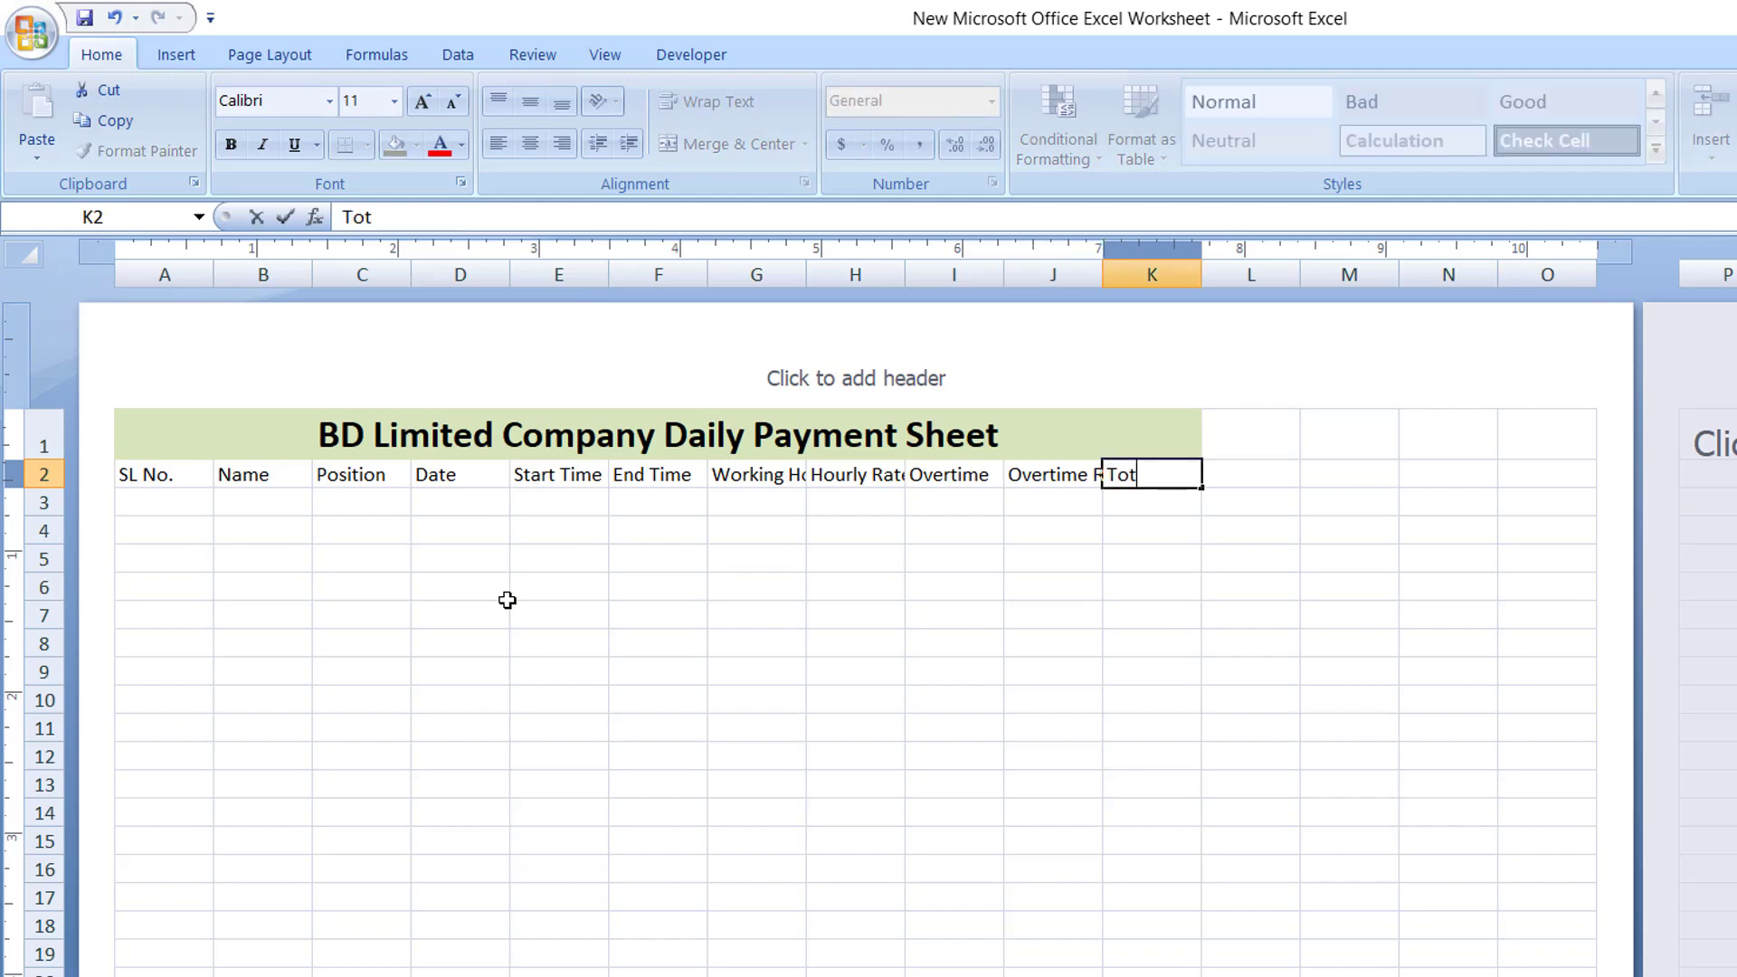
type("al Payment")
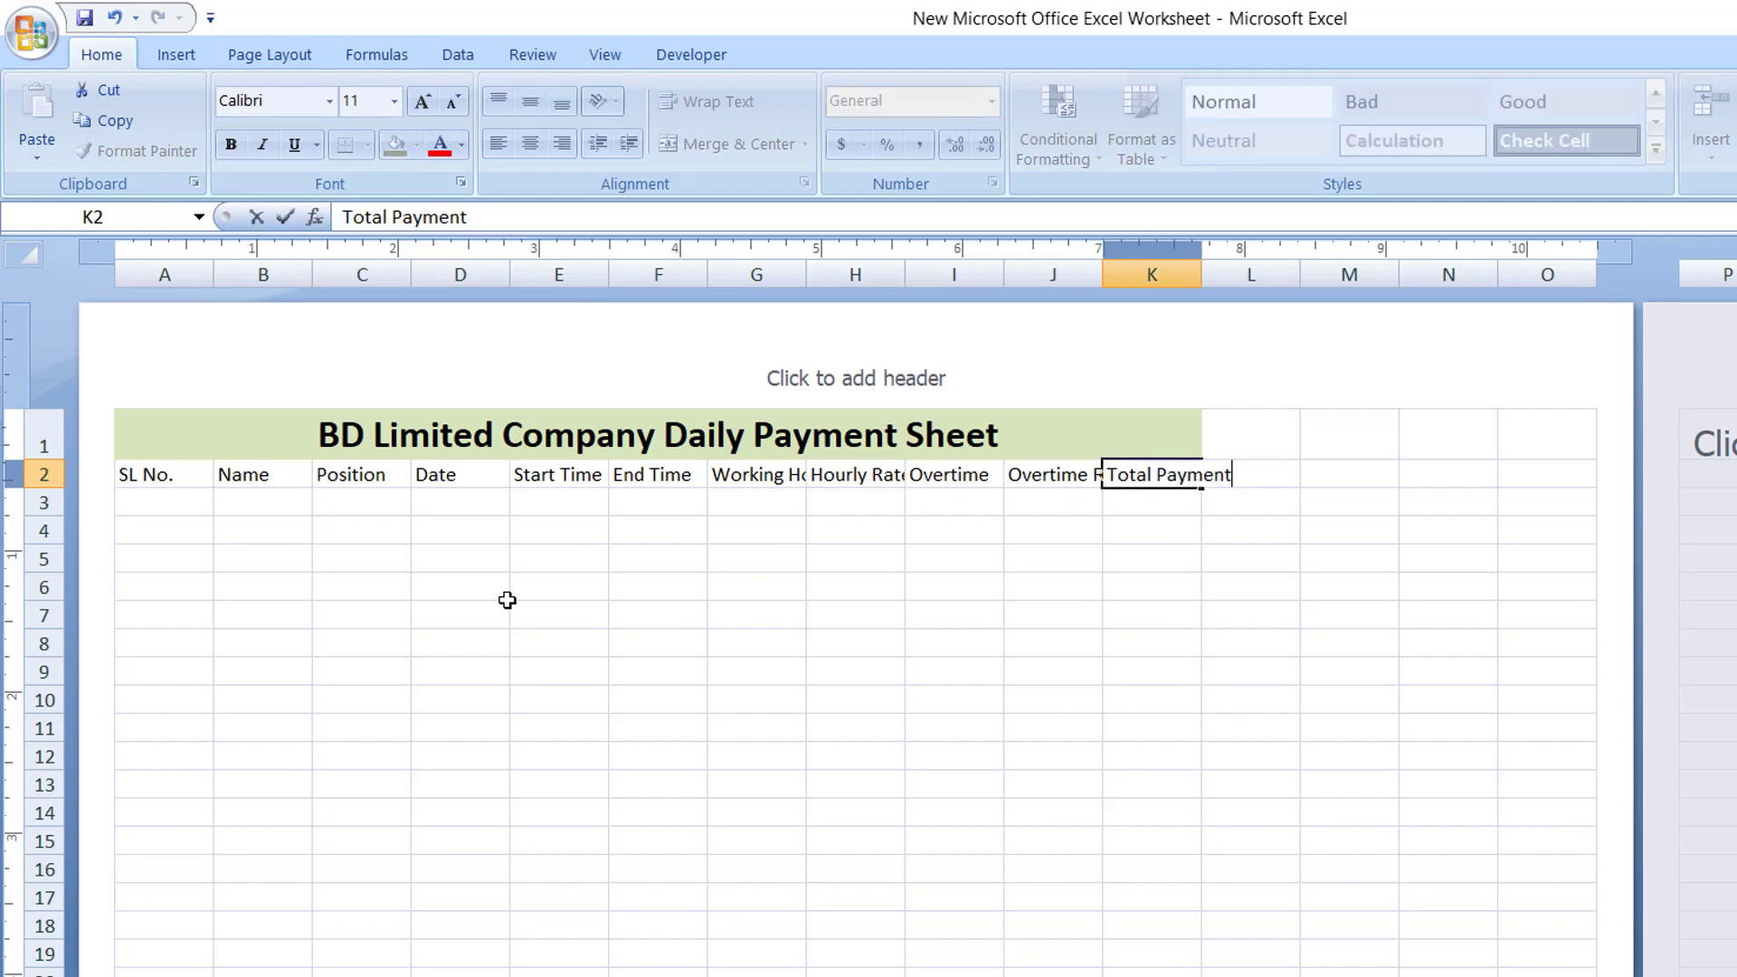
key("Return")
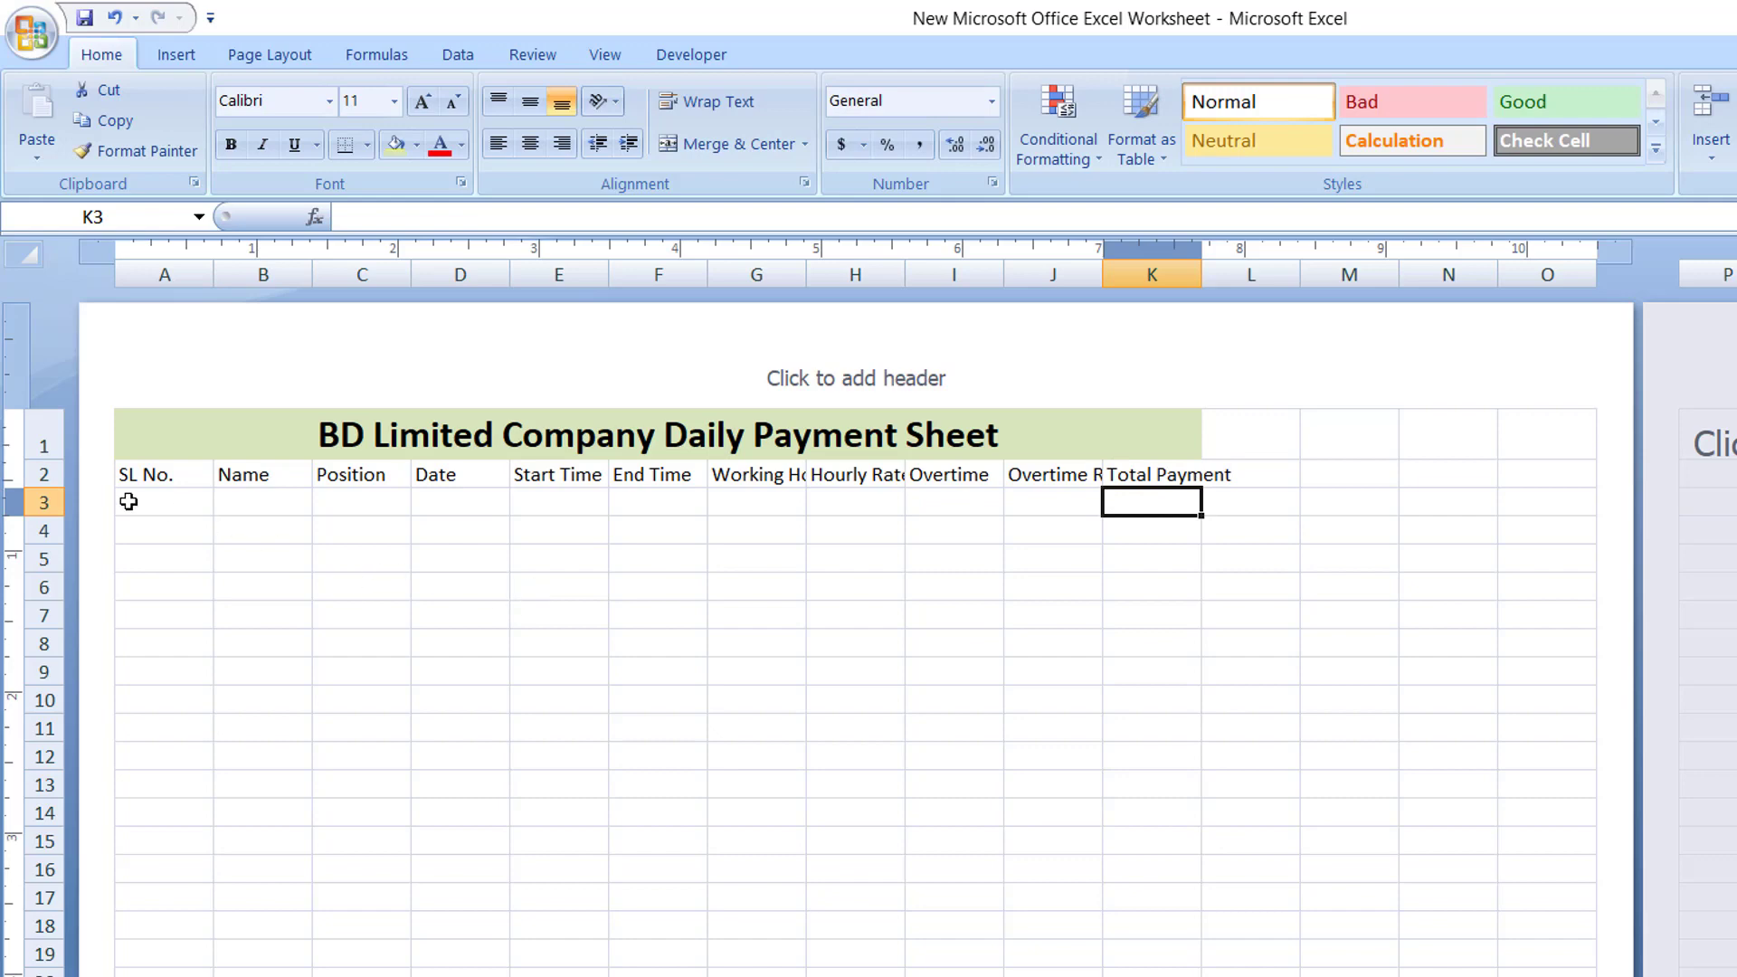
Make the A2:K2 headers bold, 14-pt, on a light orange fill.
left_click(145, 473)
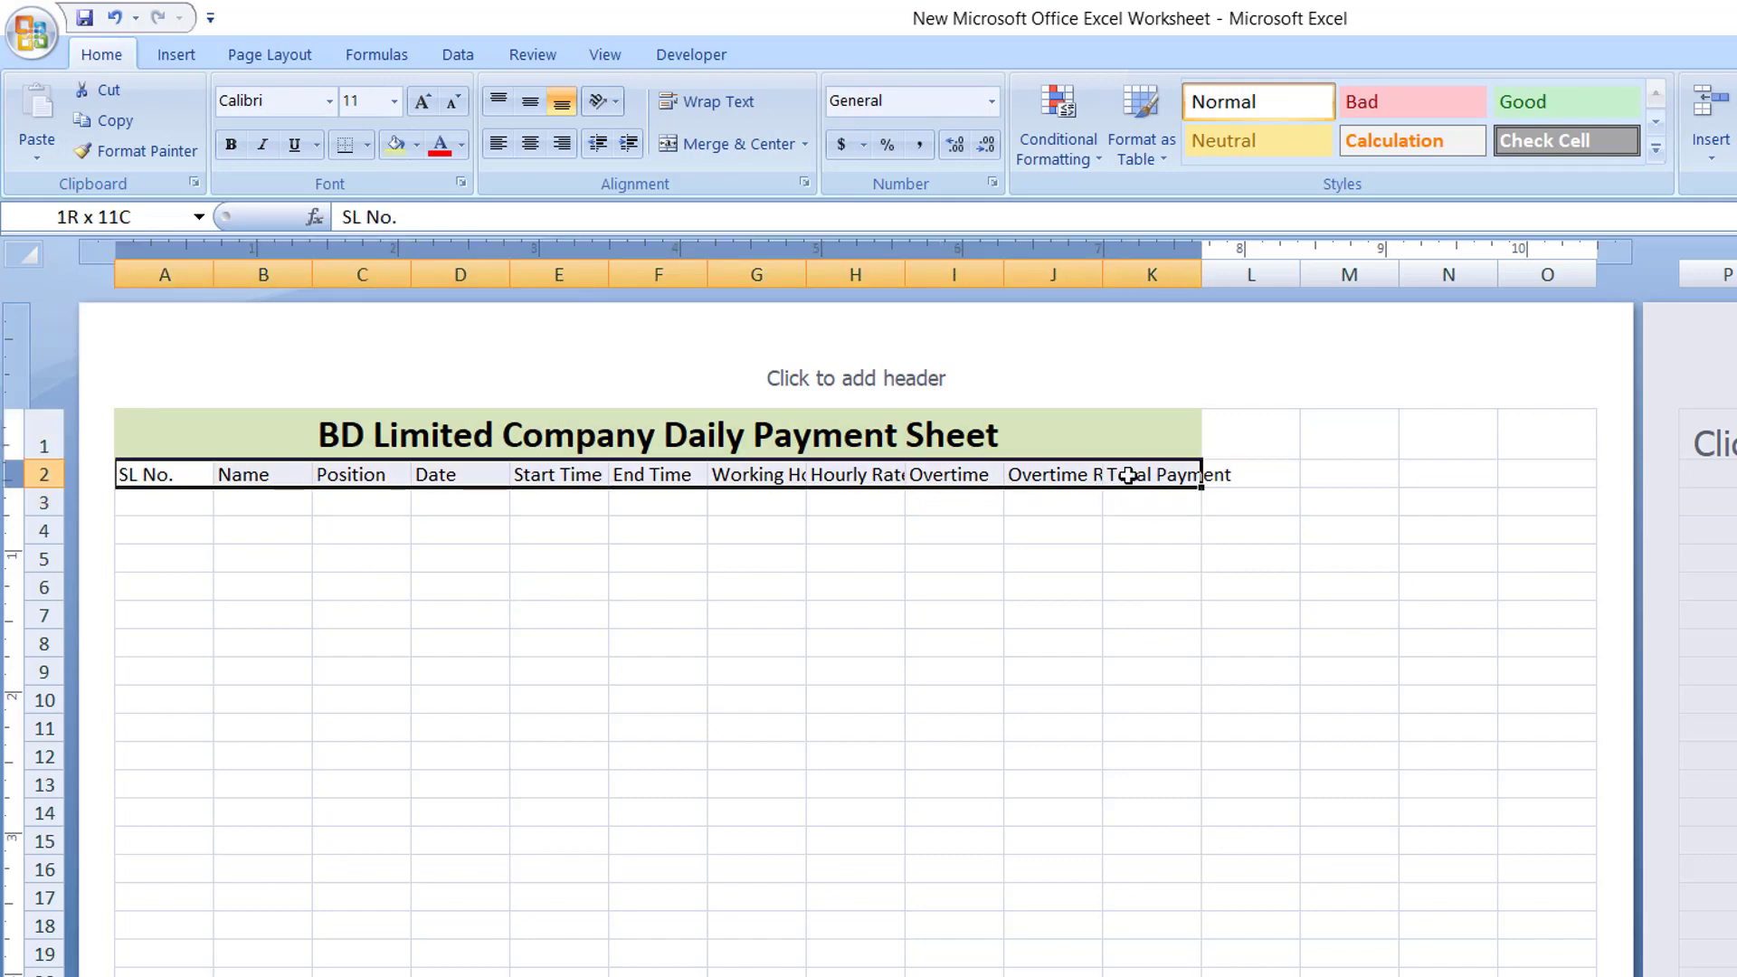
left_click_drag(1057, 475, 1117, 475)
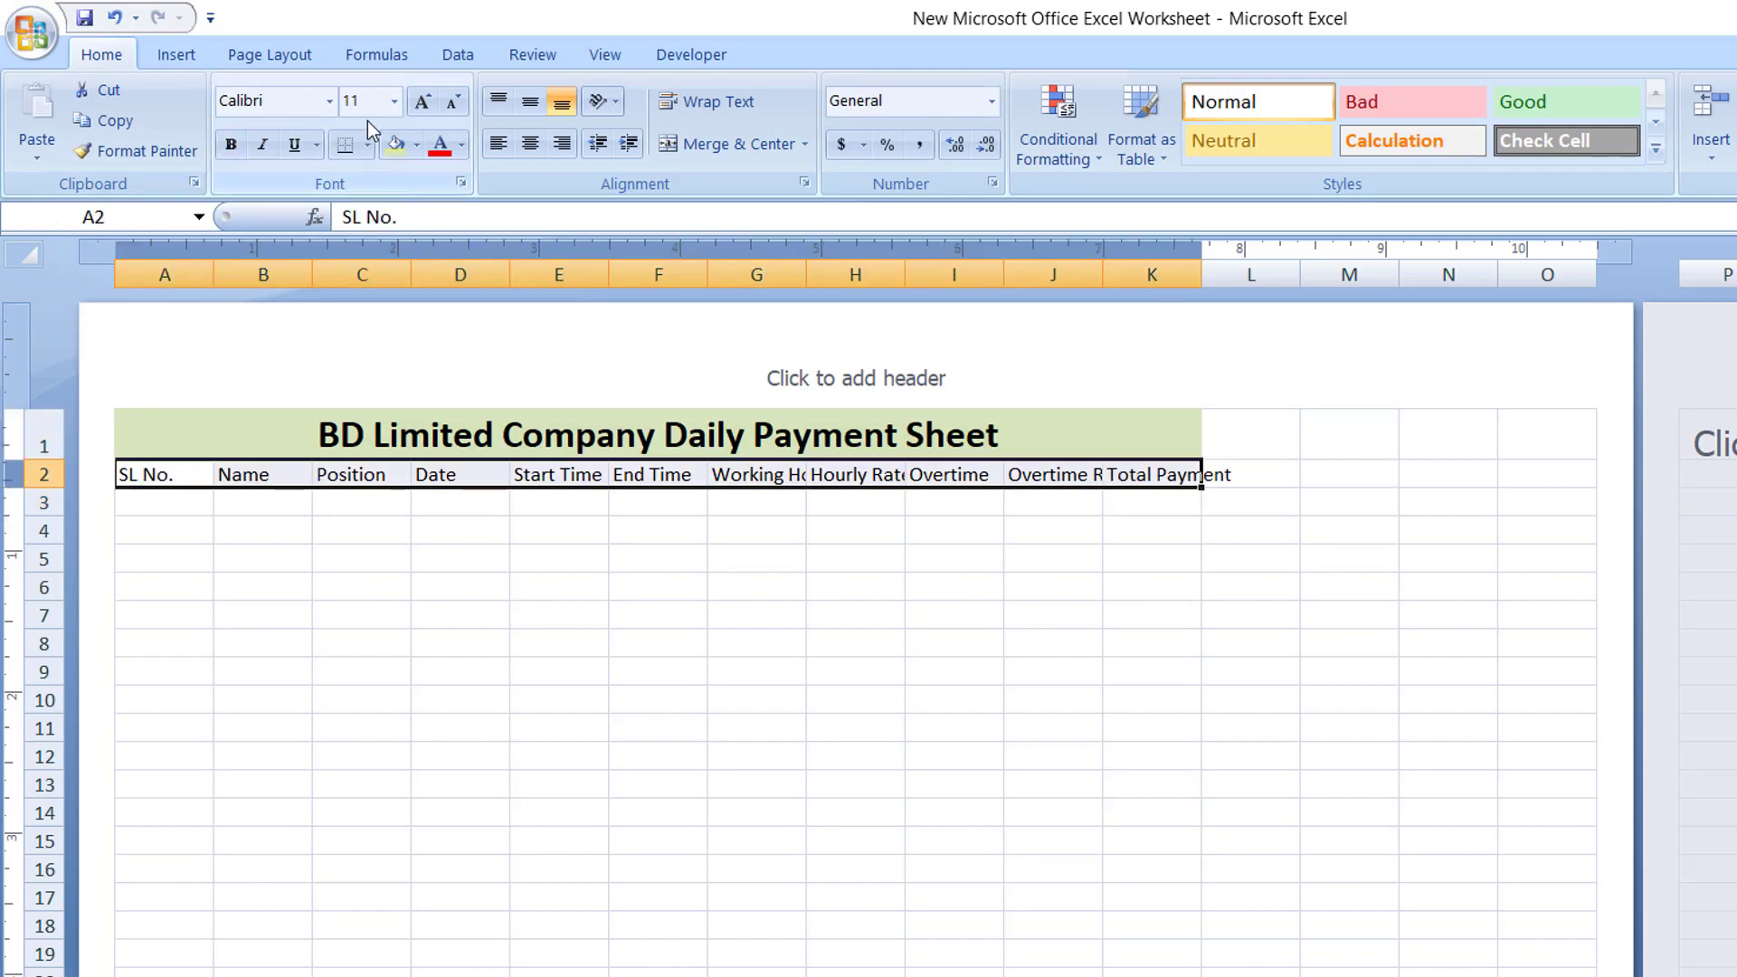
left_click(421, 104)
left_click(419, 101)
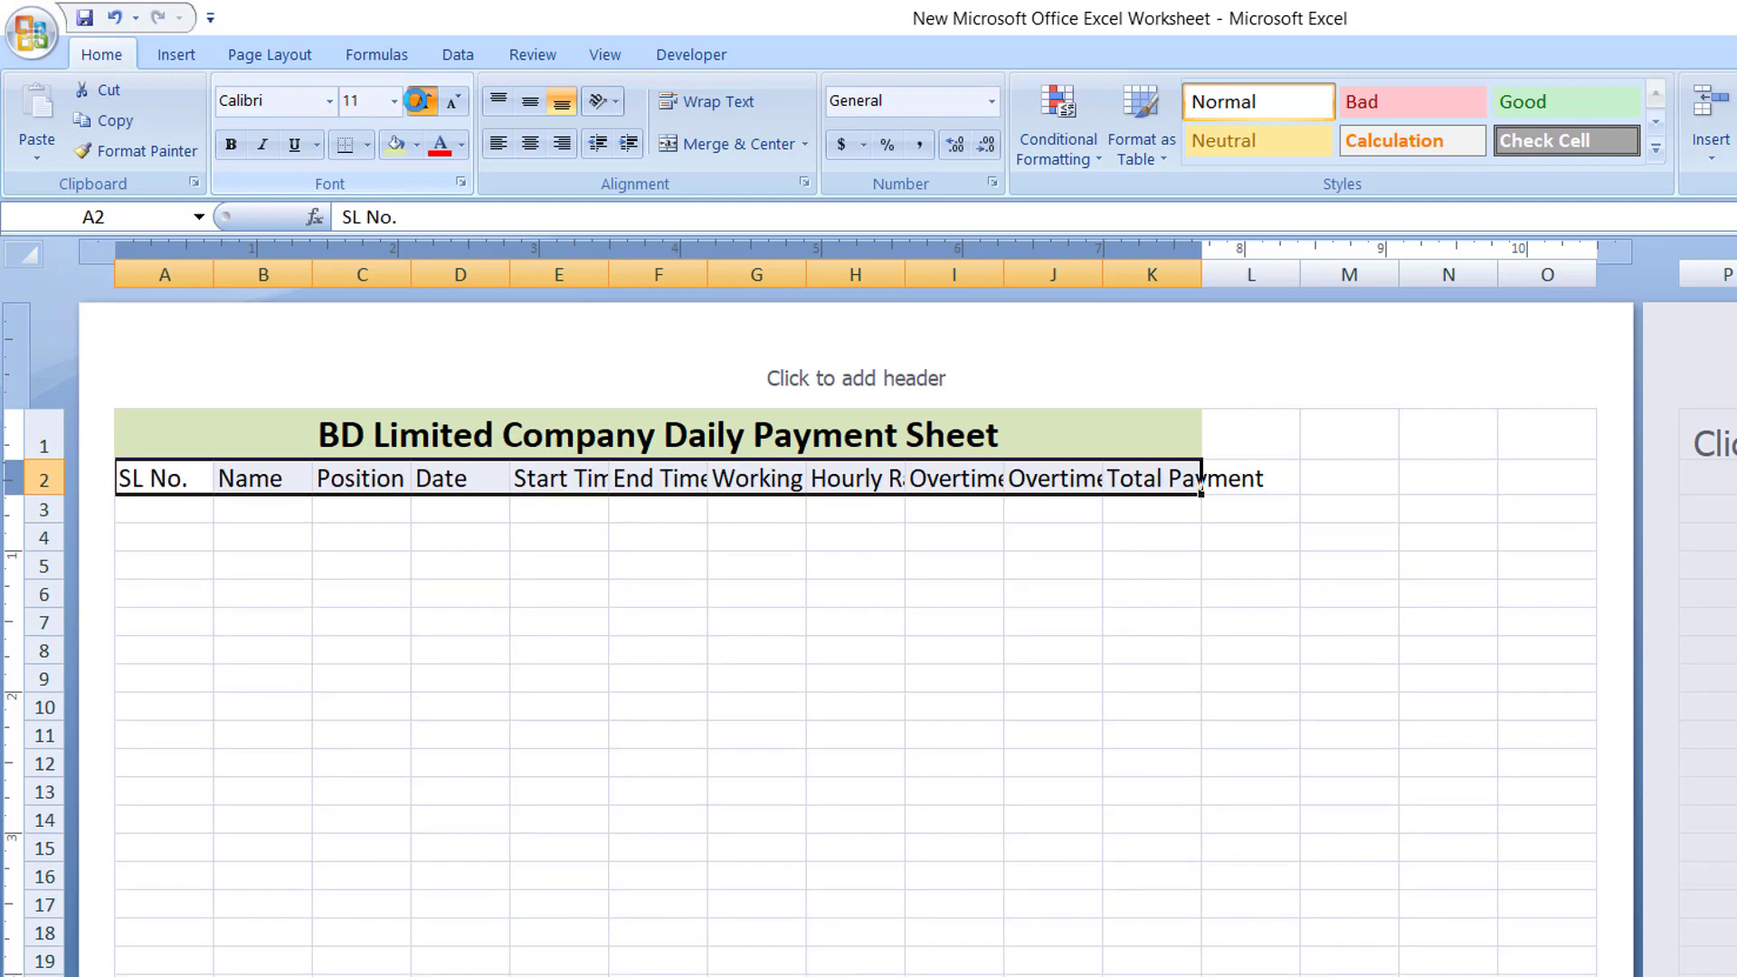
left_click(233, 148)
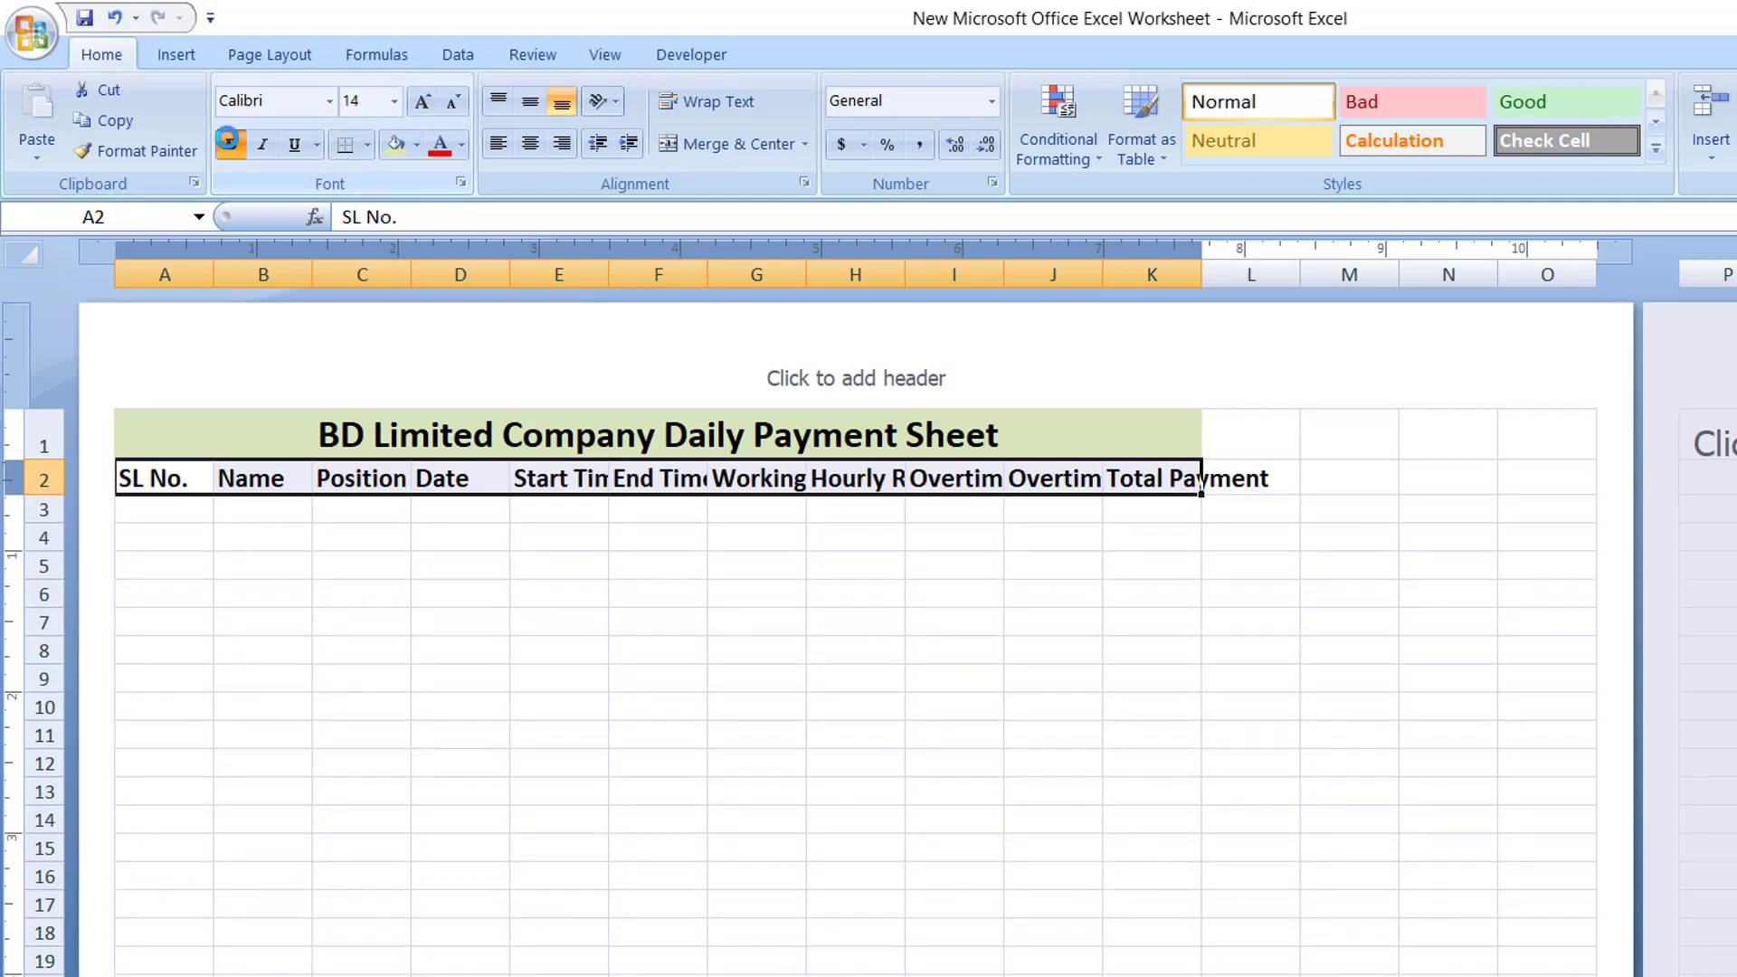
left_click(418, 146)
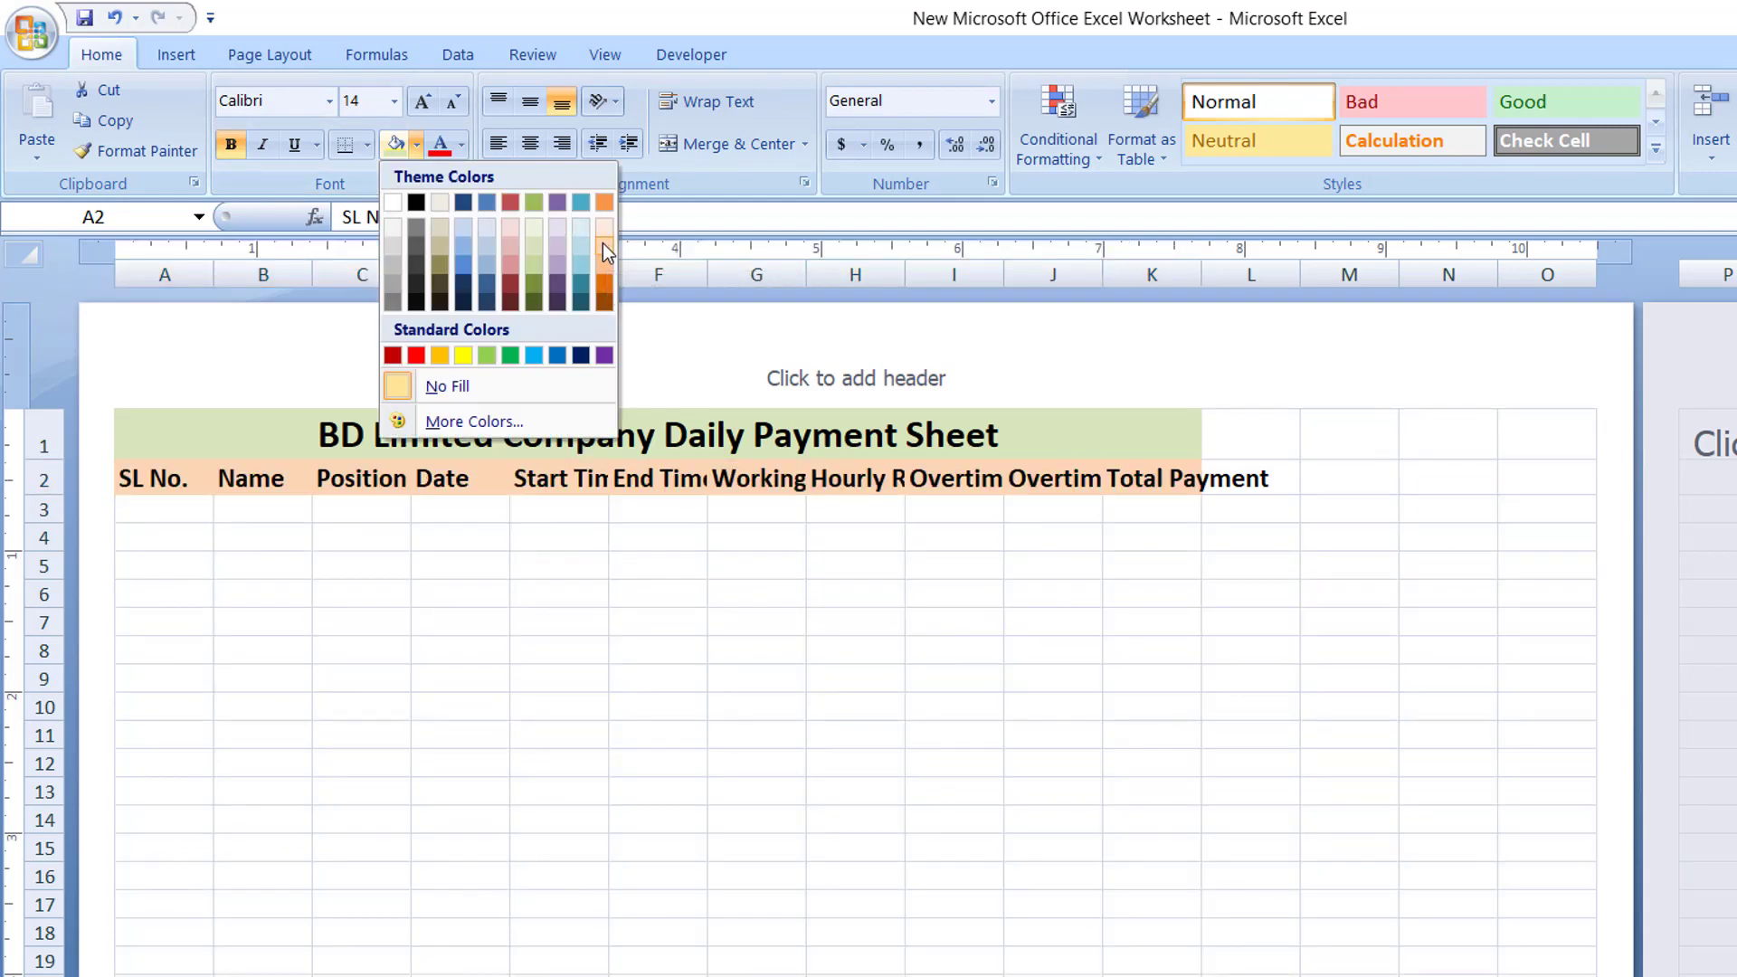
left_click(603, 243)
left_click(416, 595)
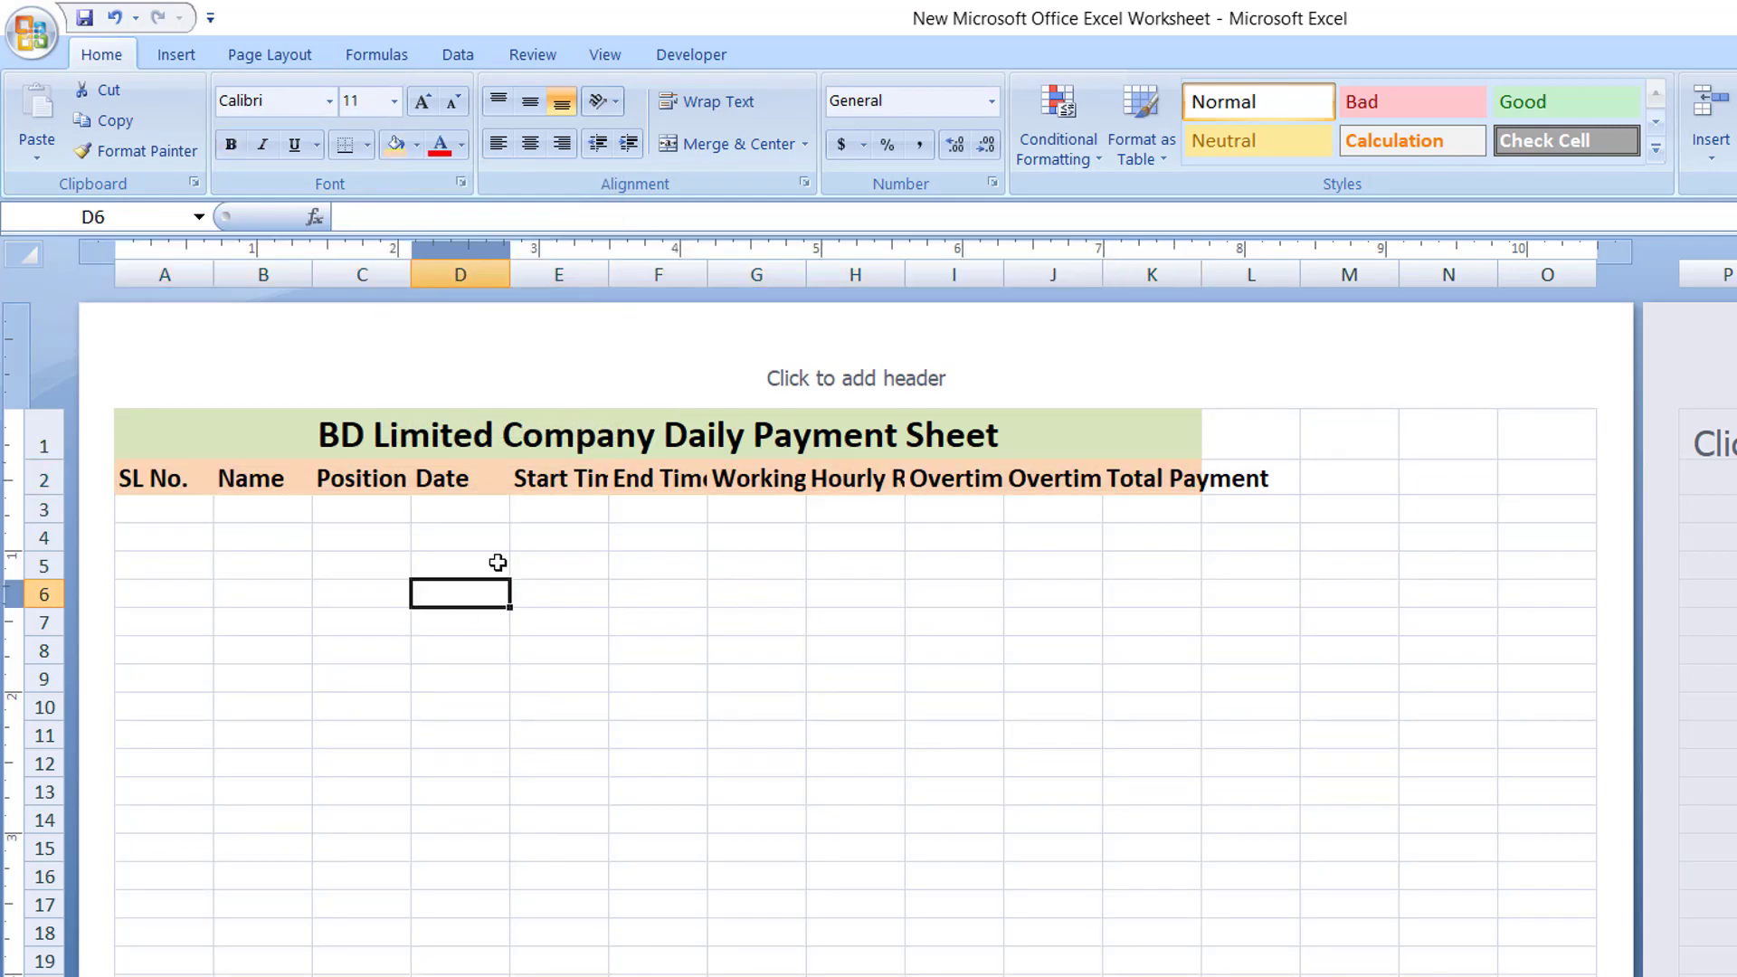
left_click(563, 479)
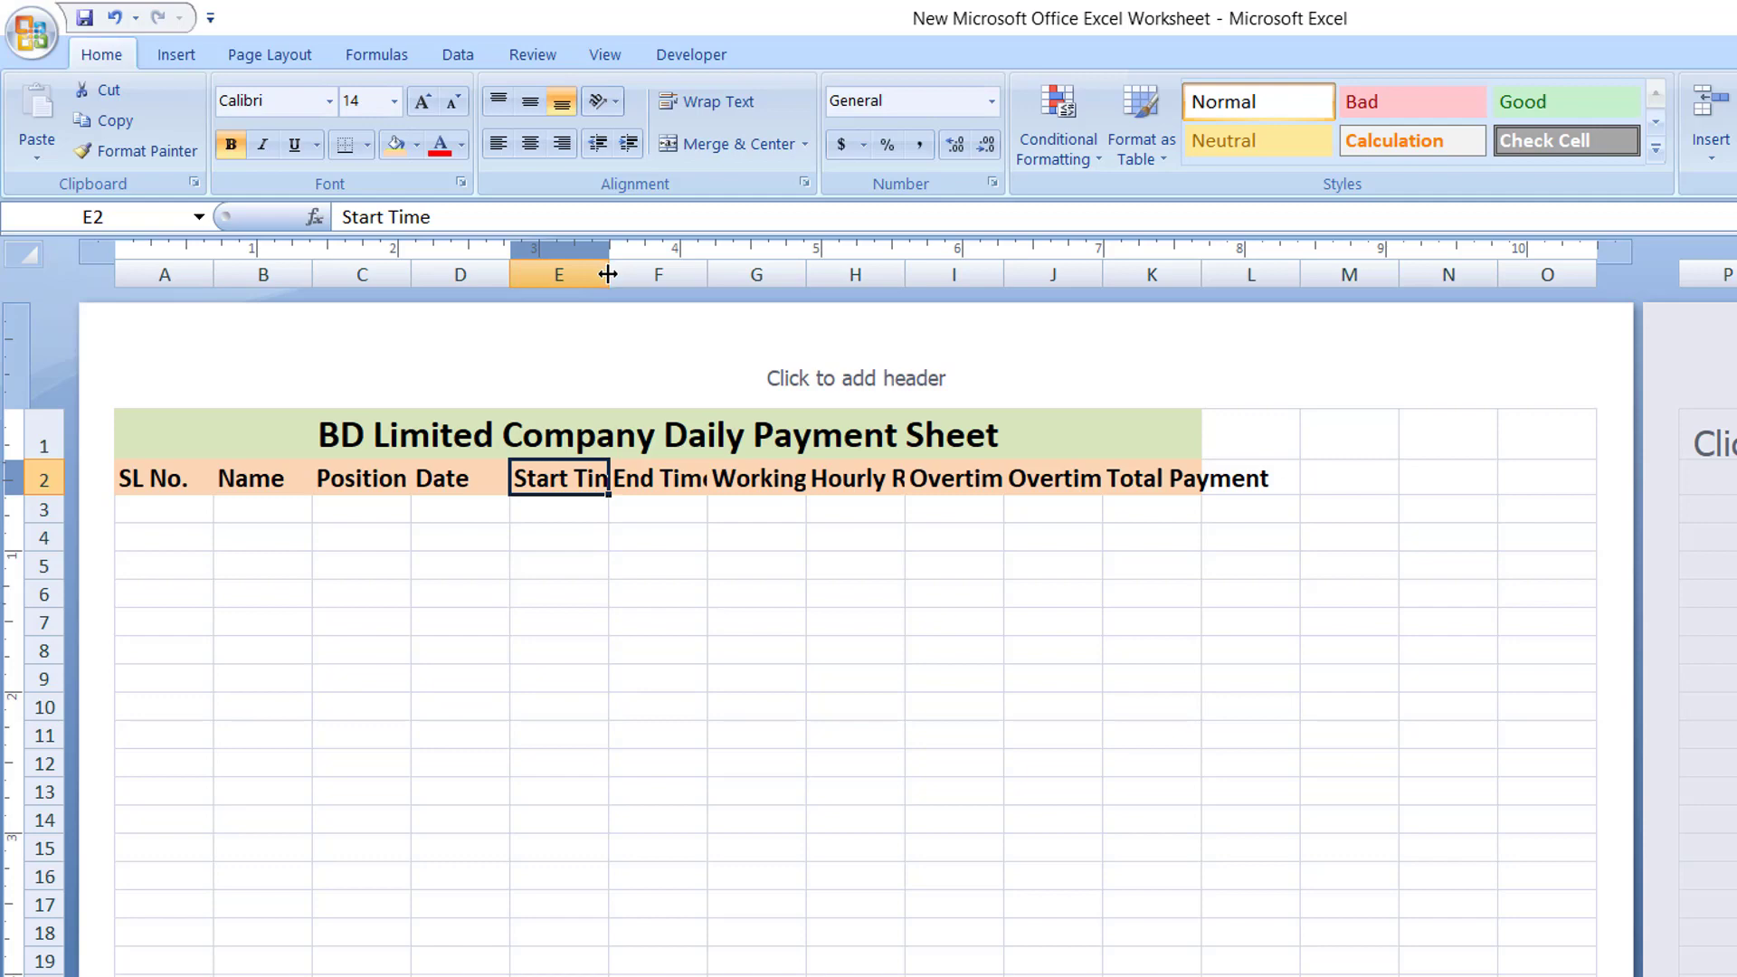
AutoFit columns E, F, G, H, I, J and K to their header text.
double_click(608, 274)
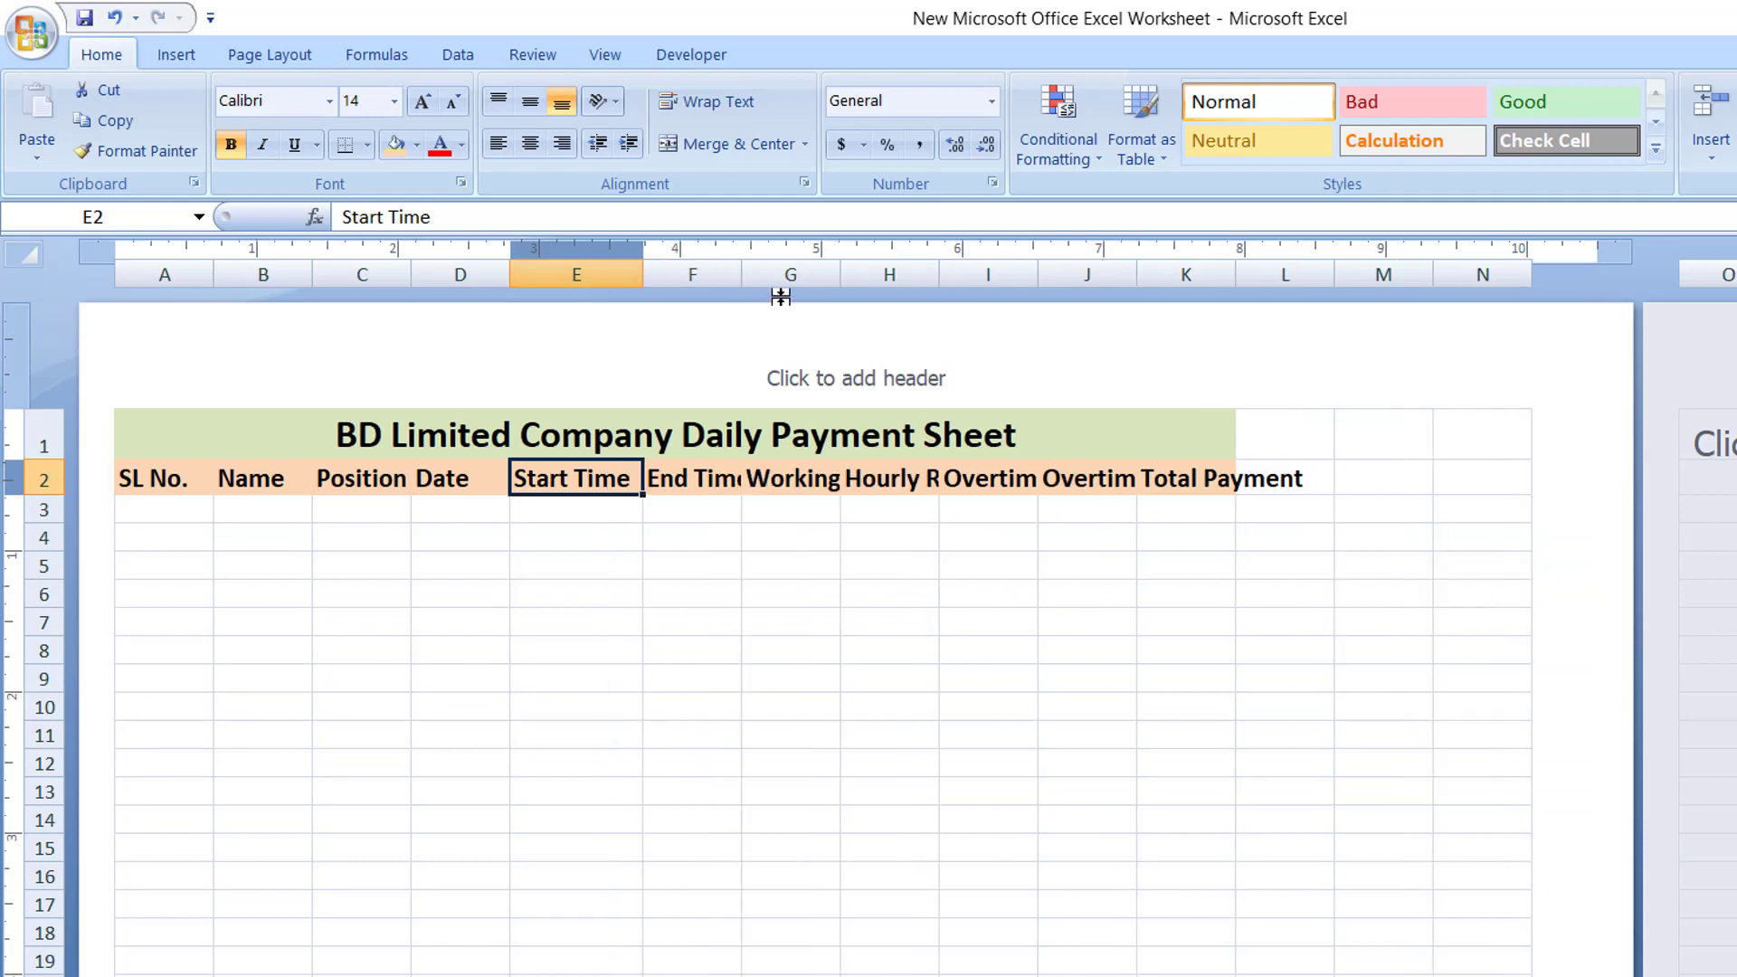
double_click(741, 280)
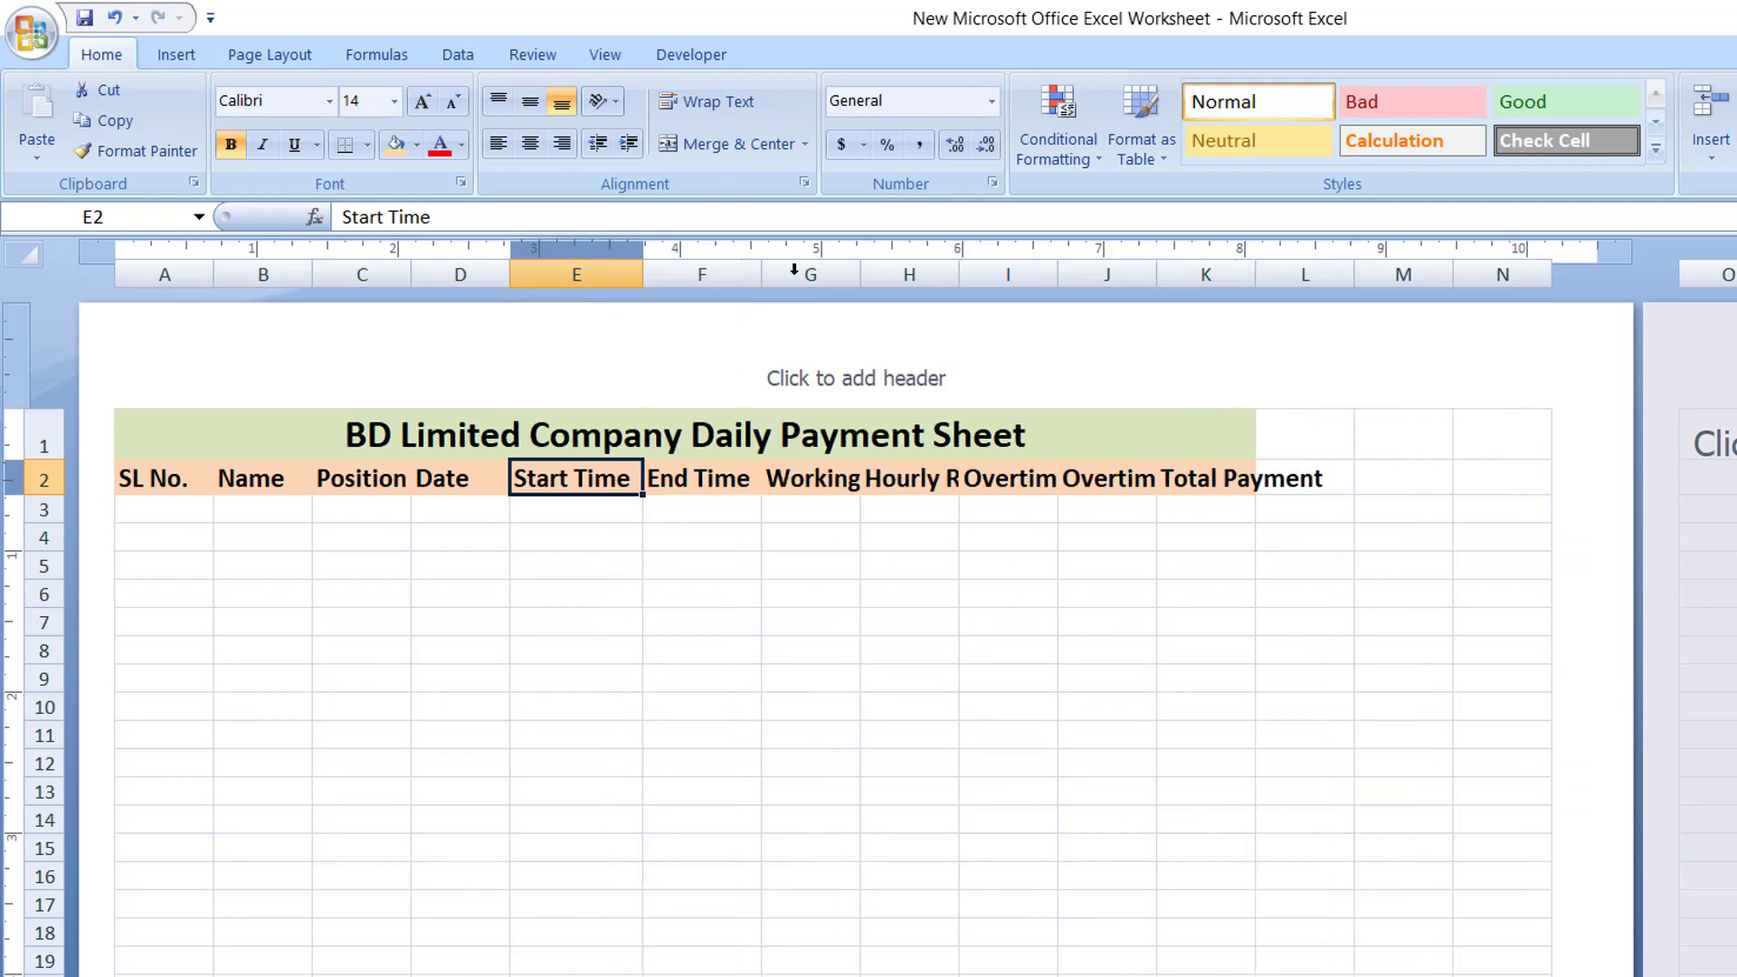
double_click(857, 279)
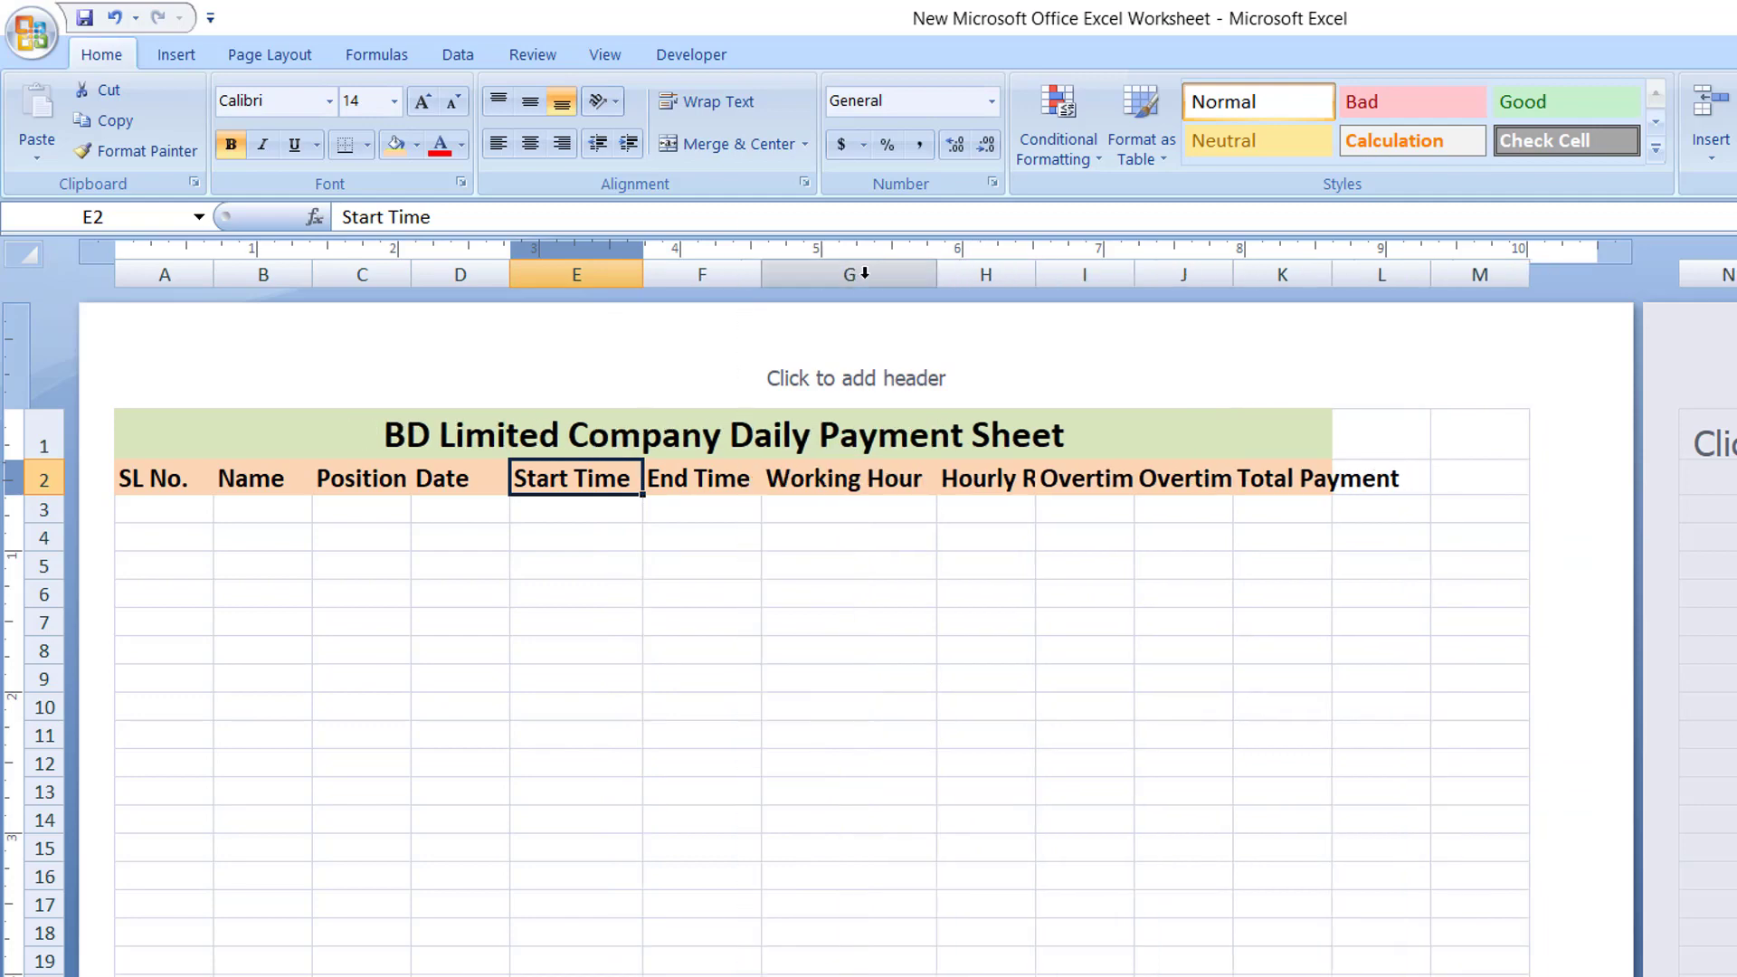
double_click(1024, 278)
double_click(1182, 275)
double_click(1307, 274)
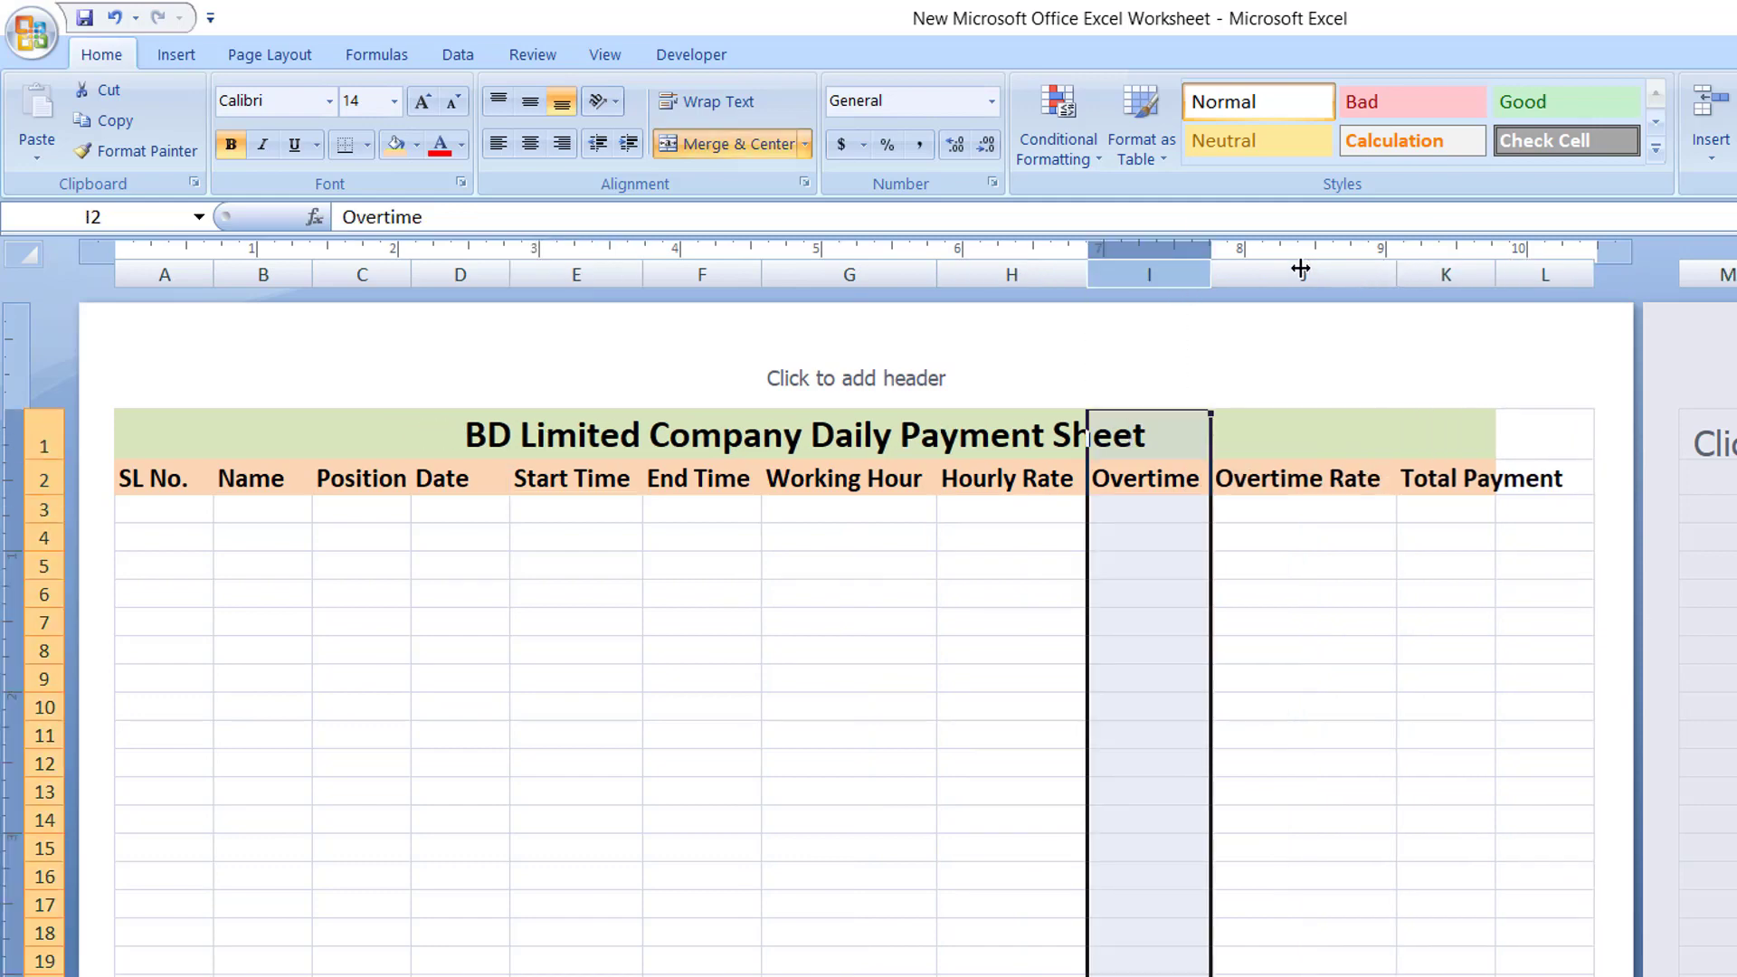
double_click(1492, 281)
left_click(168, 504)
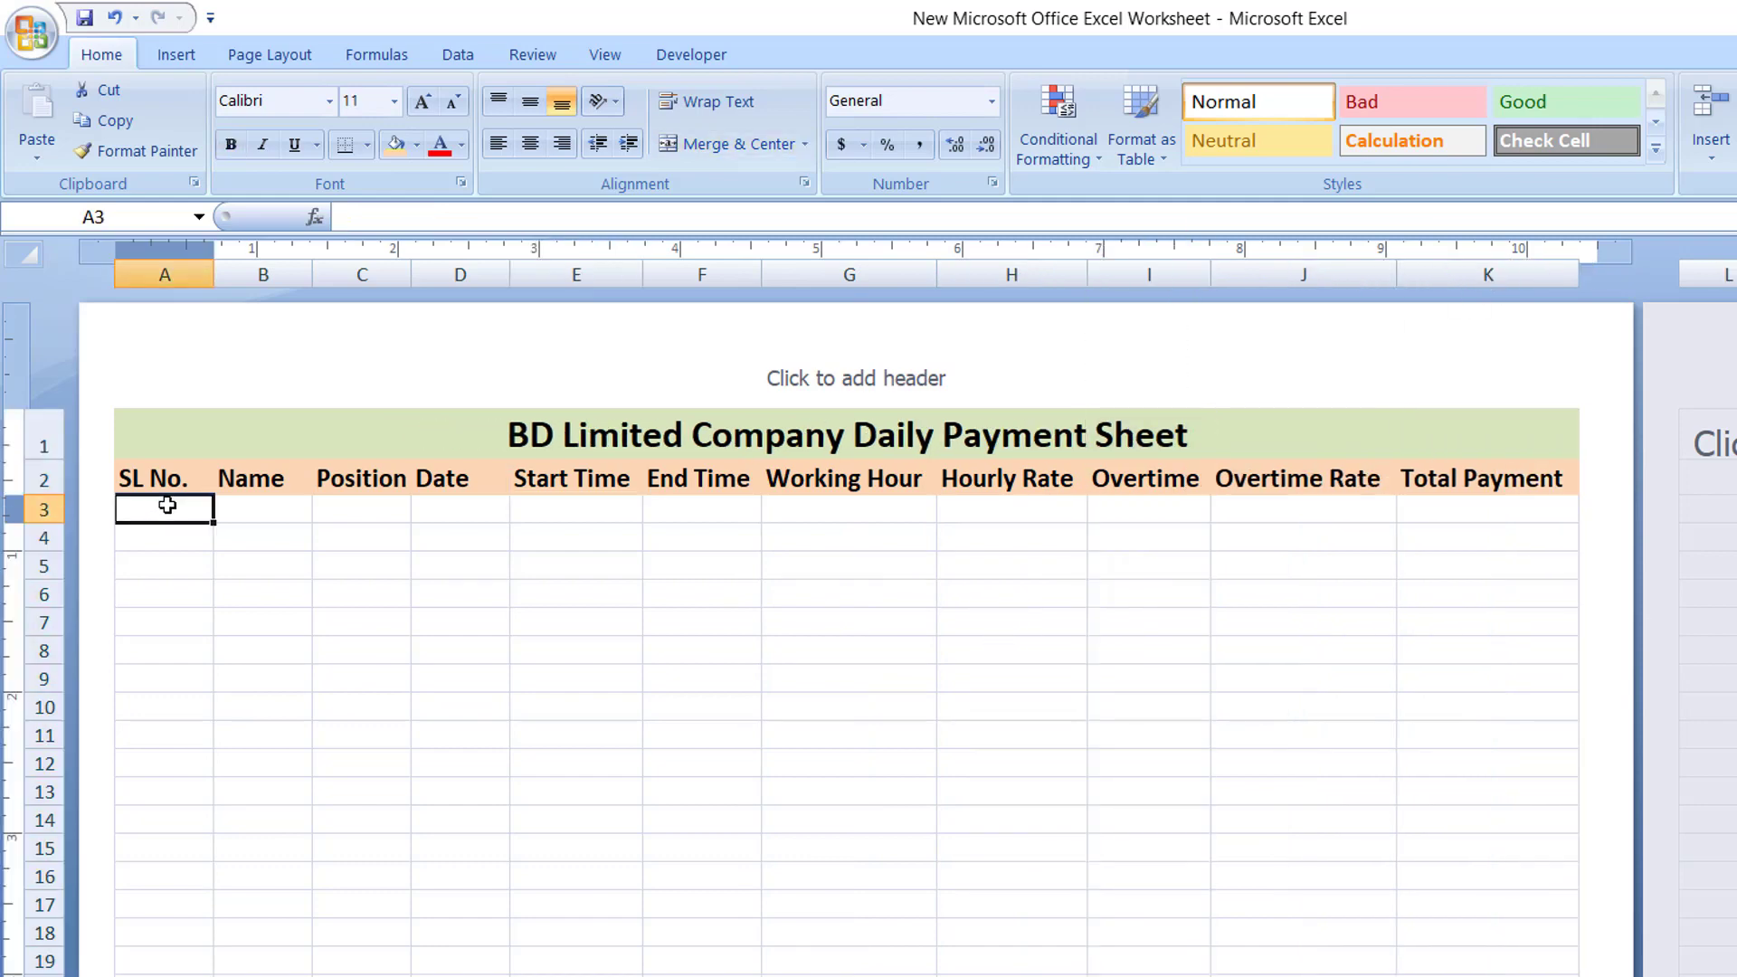
Enter 1 in A3 and fill it down to A7 as the series 1–5.
type("1")
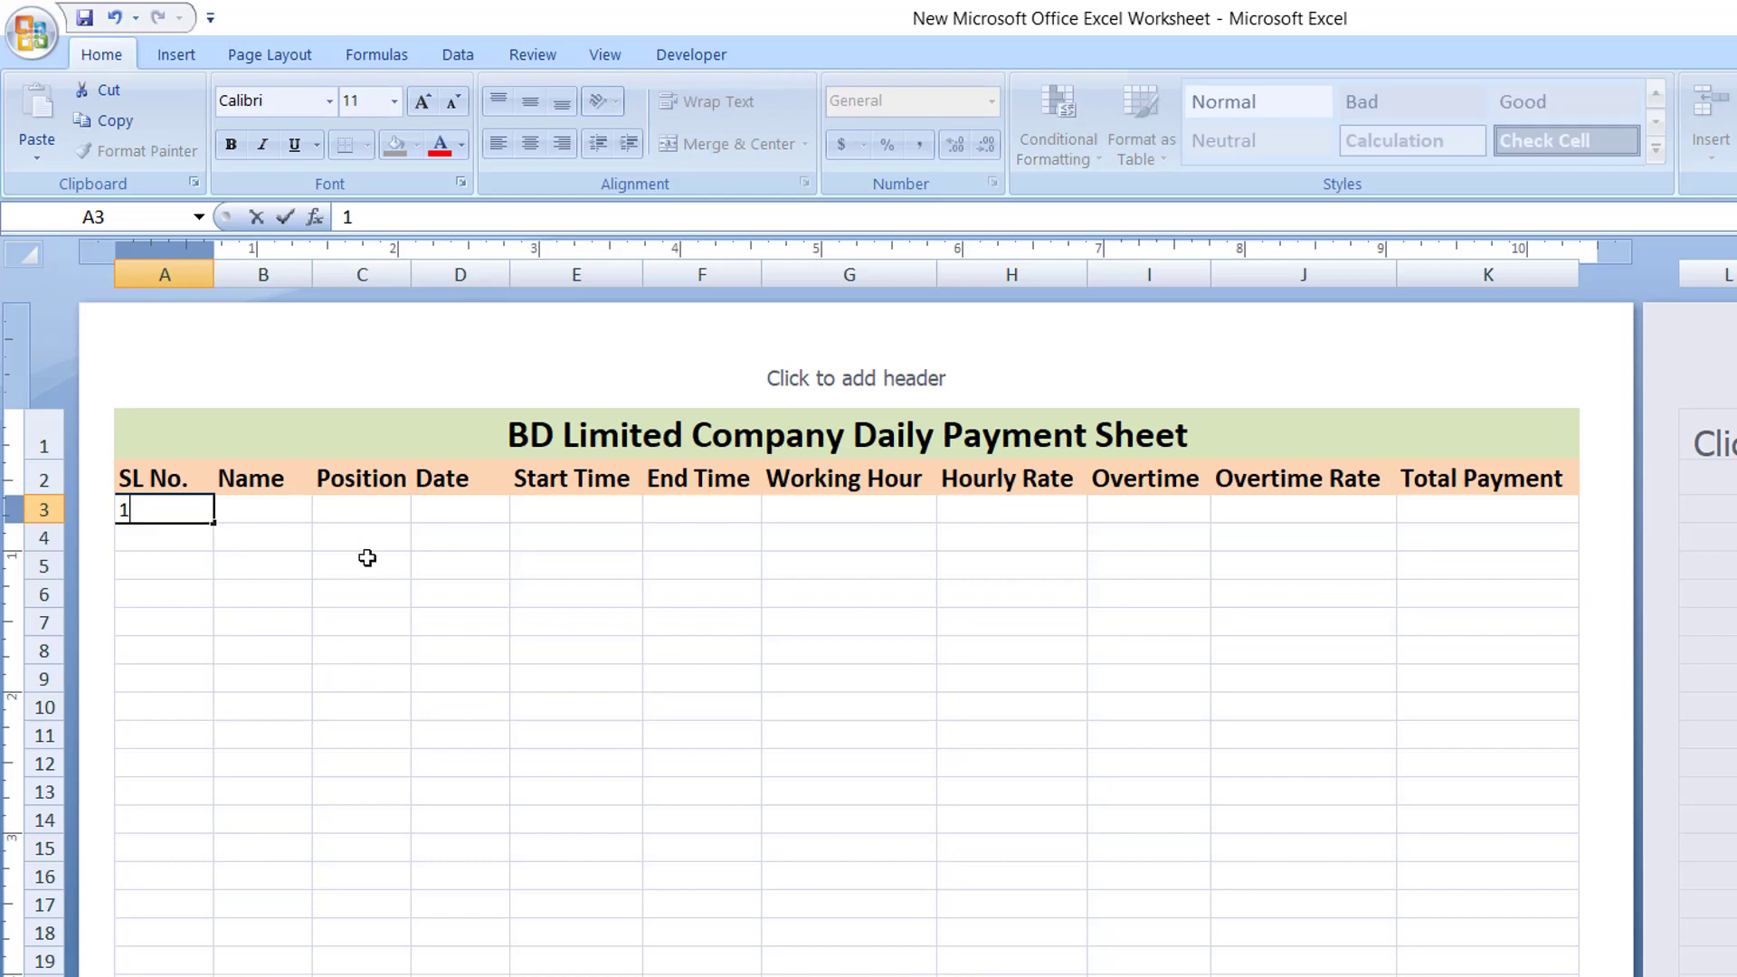
key("Return")
left_click(150, 508)
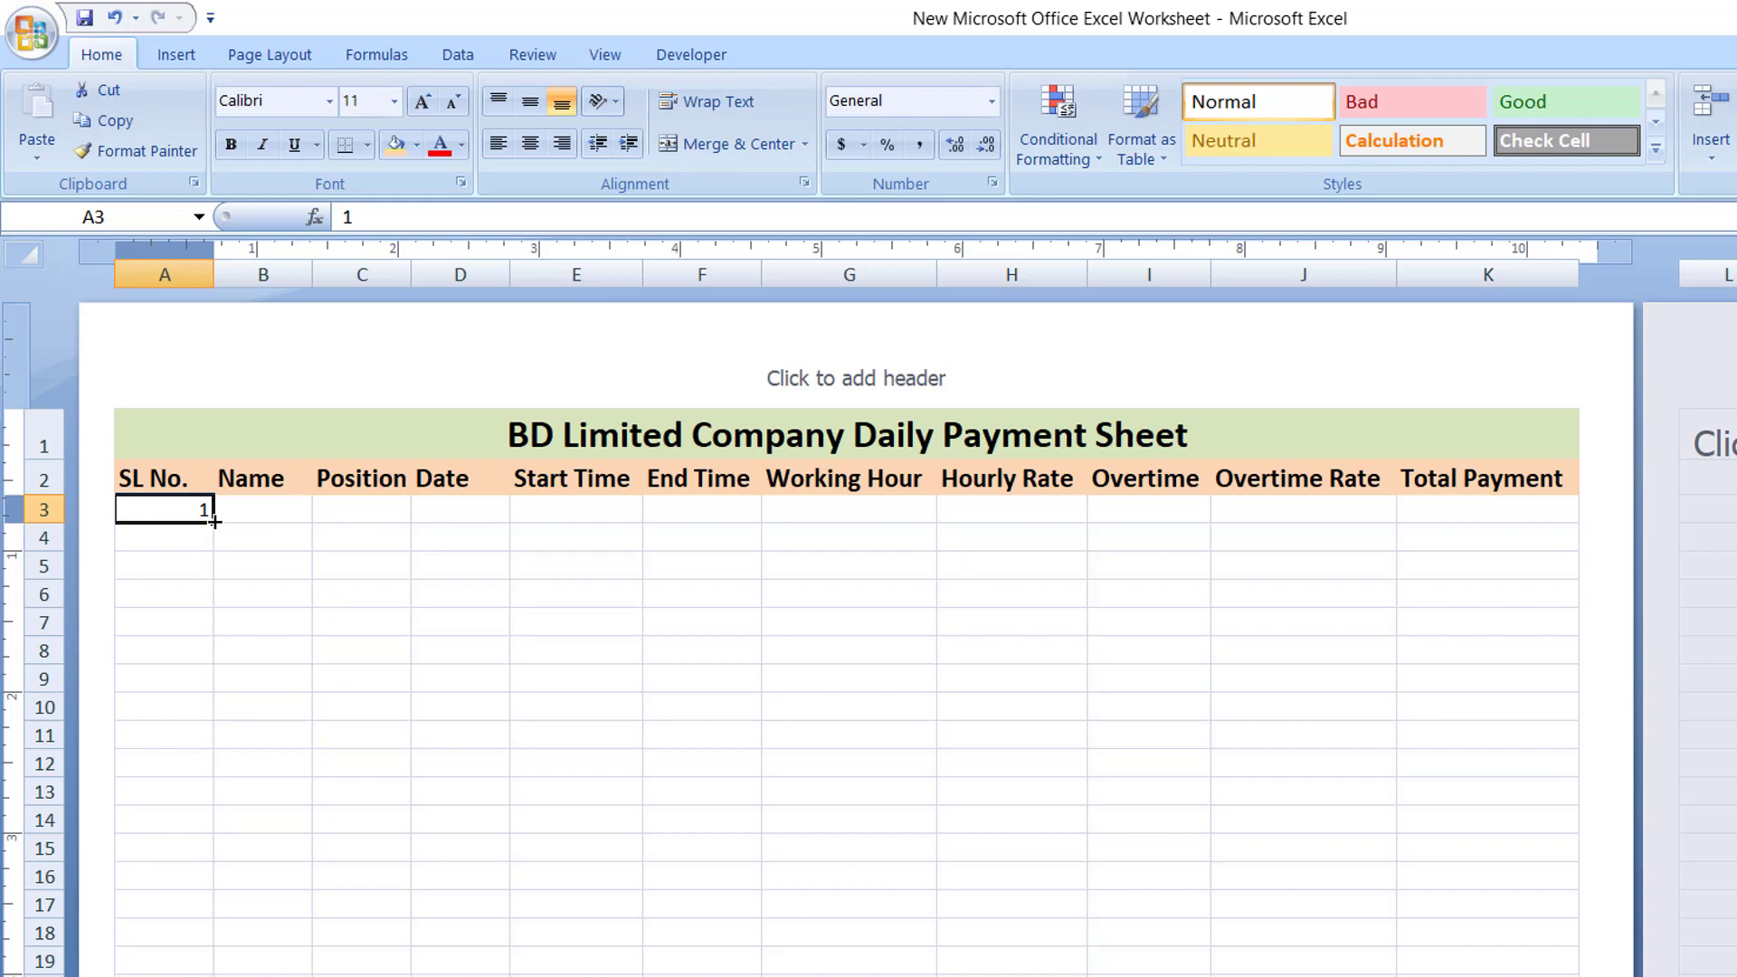
left_click_drag(213, 522, 213, 626)
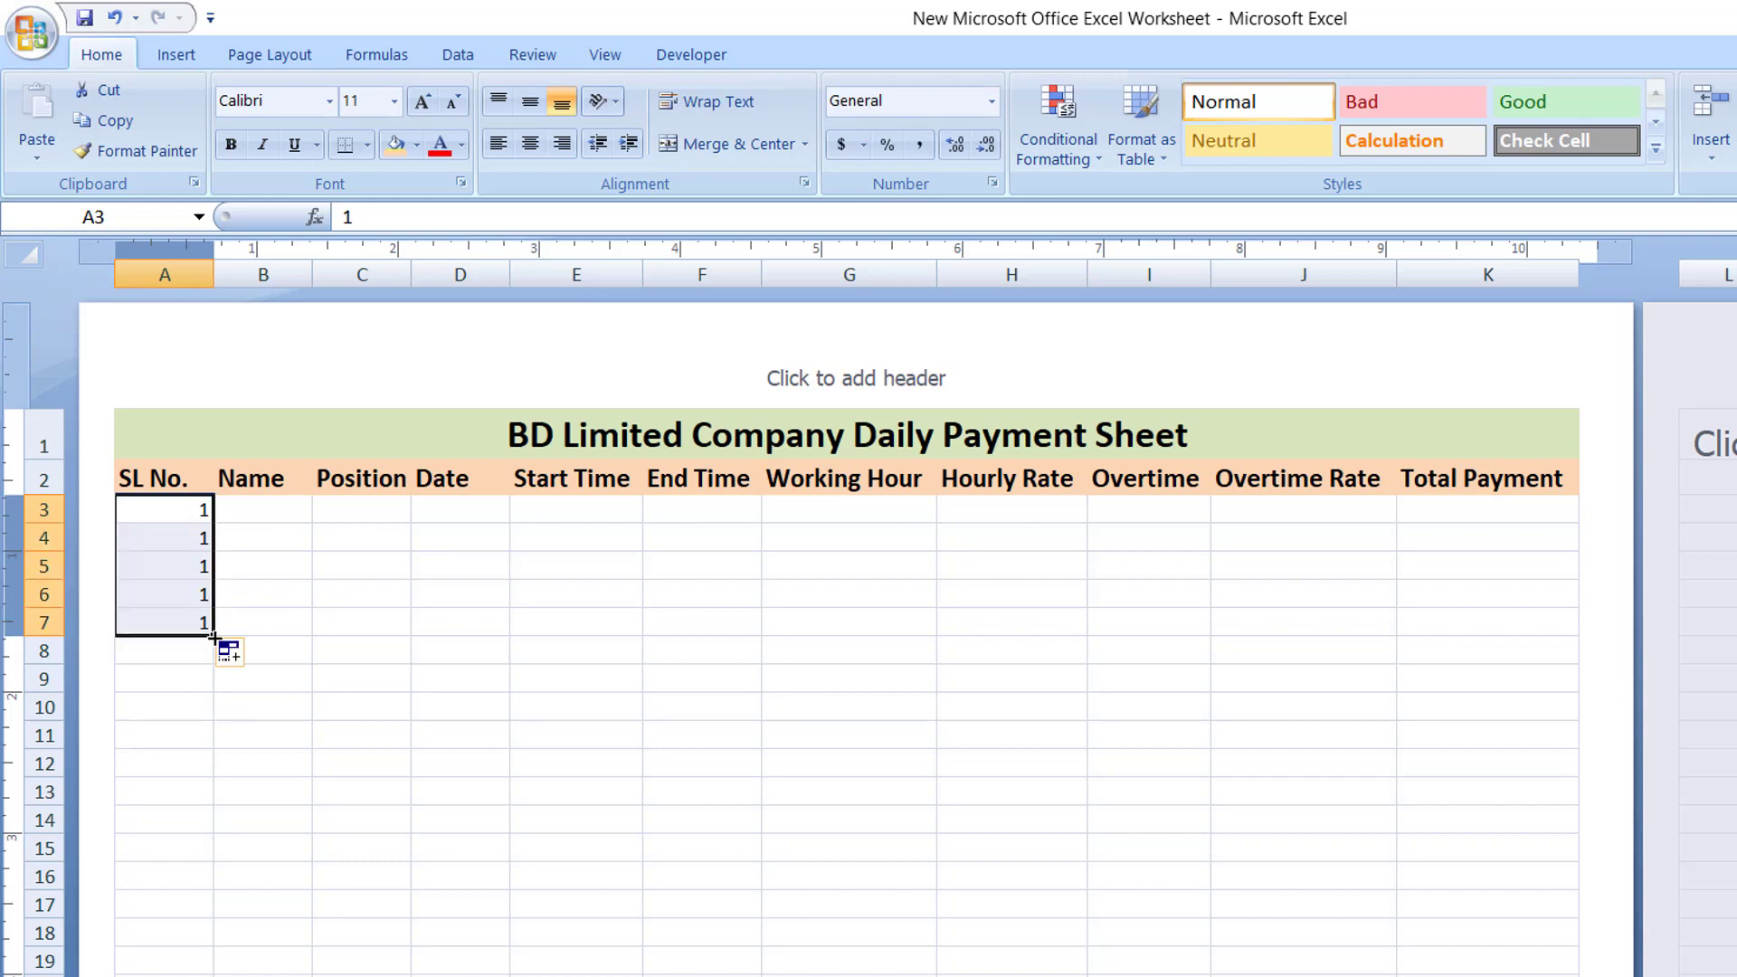
left_click(257, 657)
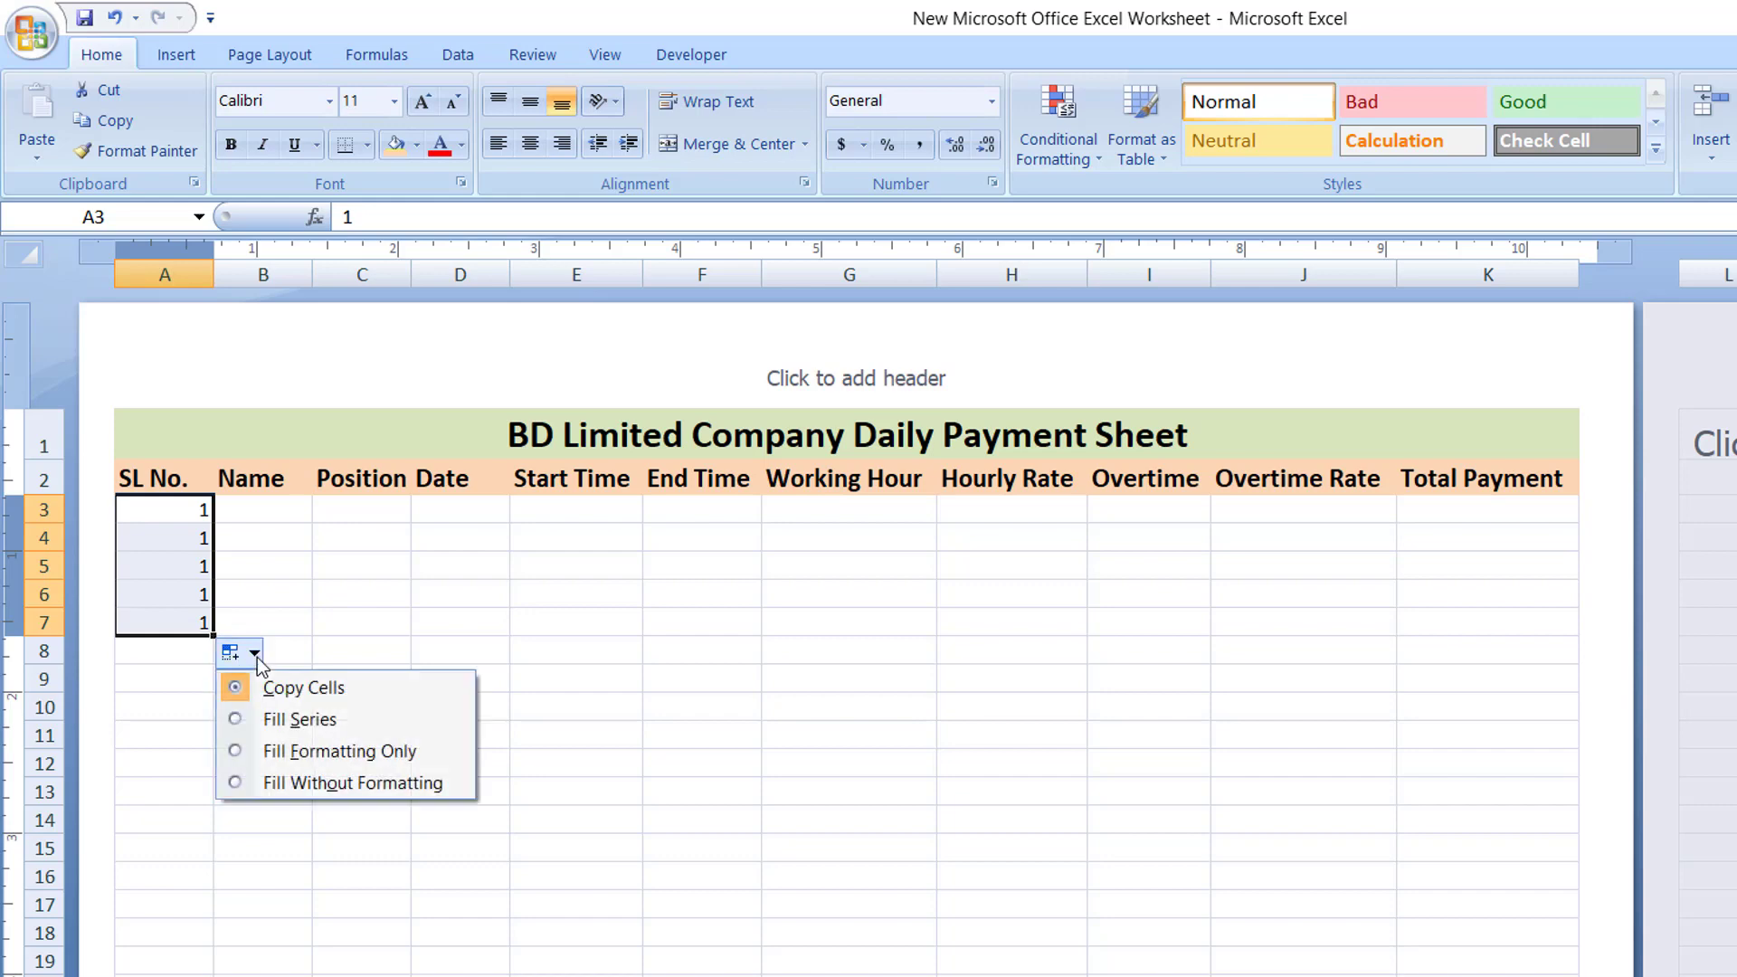
left_click(308, 717)
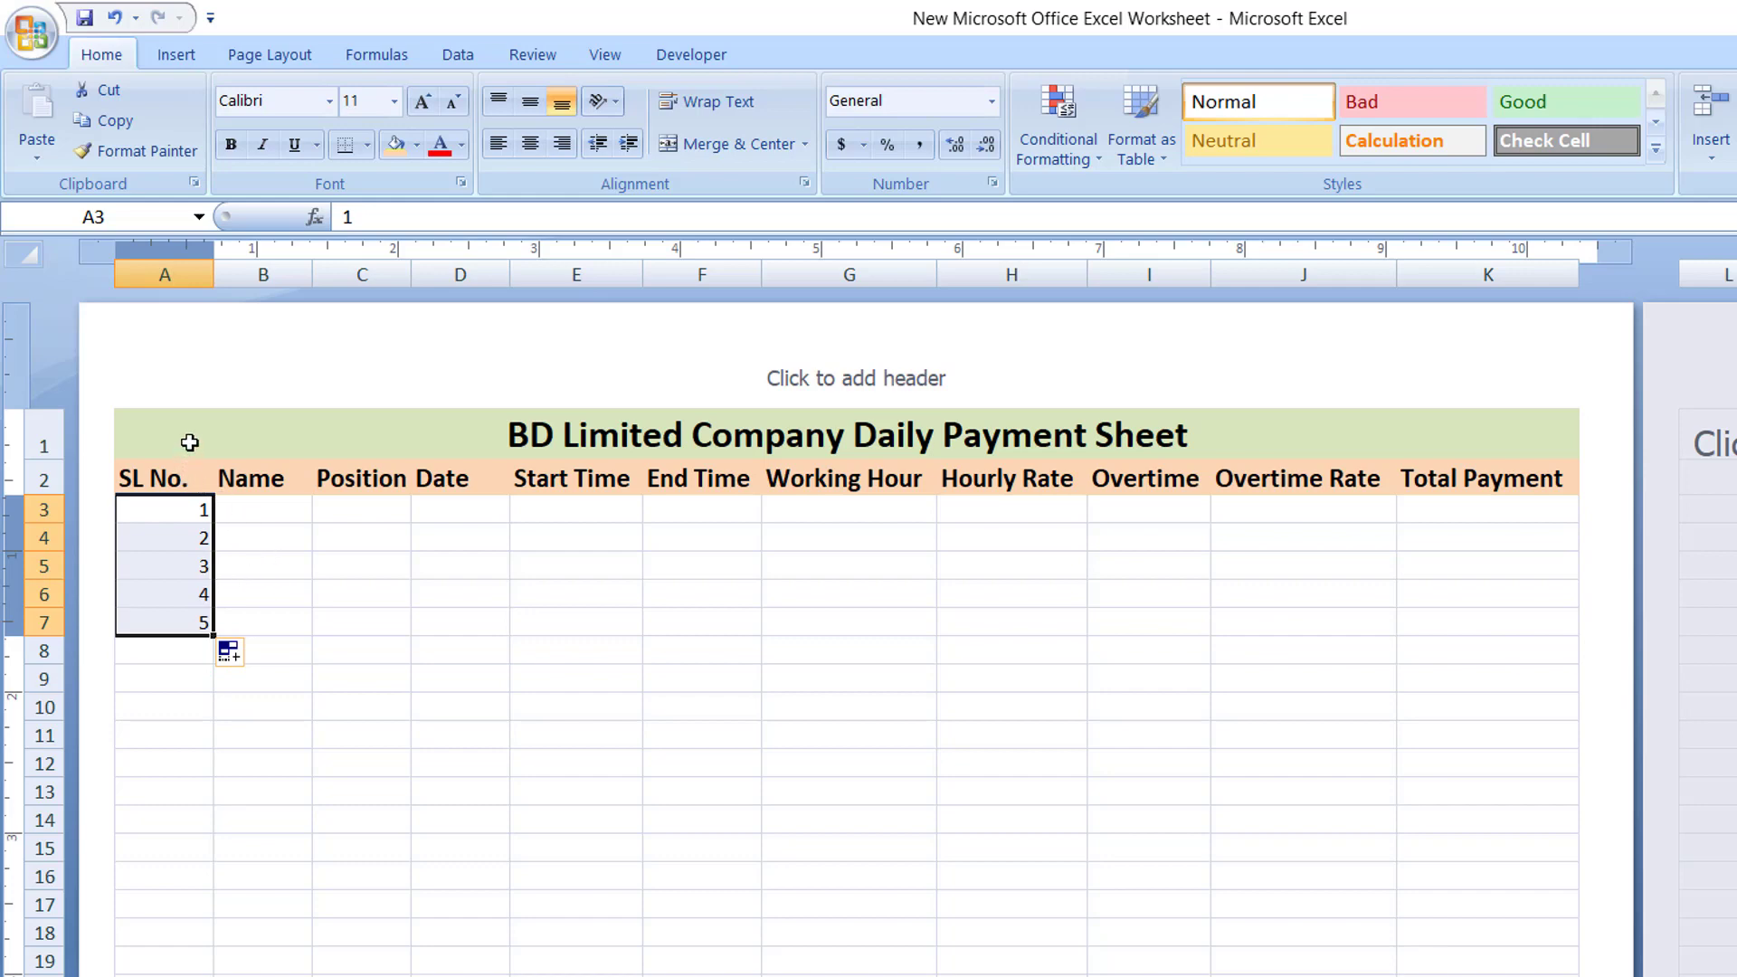
left_click_drag(189, 447, 1084, 626)
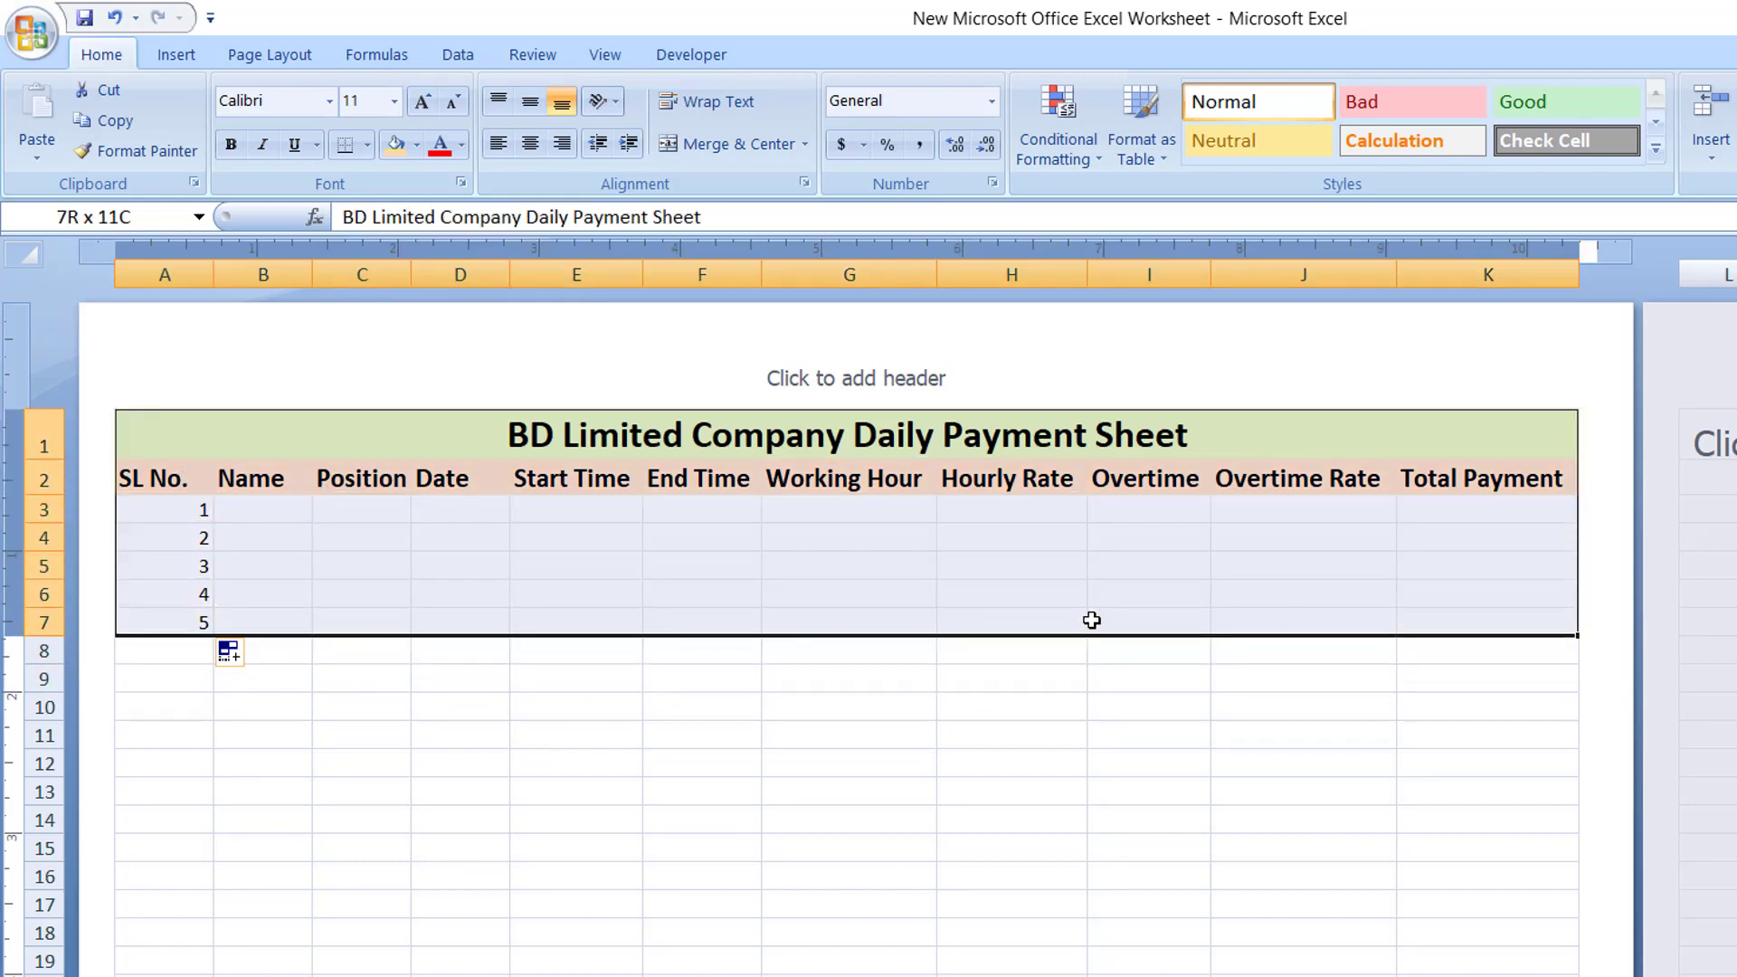
Center-align all text in the A1:K7 table horizontally.
left_click_drag(1092, 620, 1033, 634)
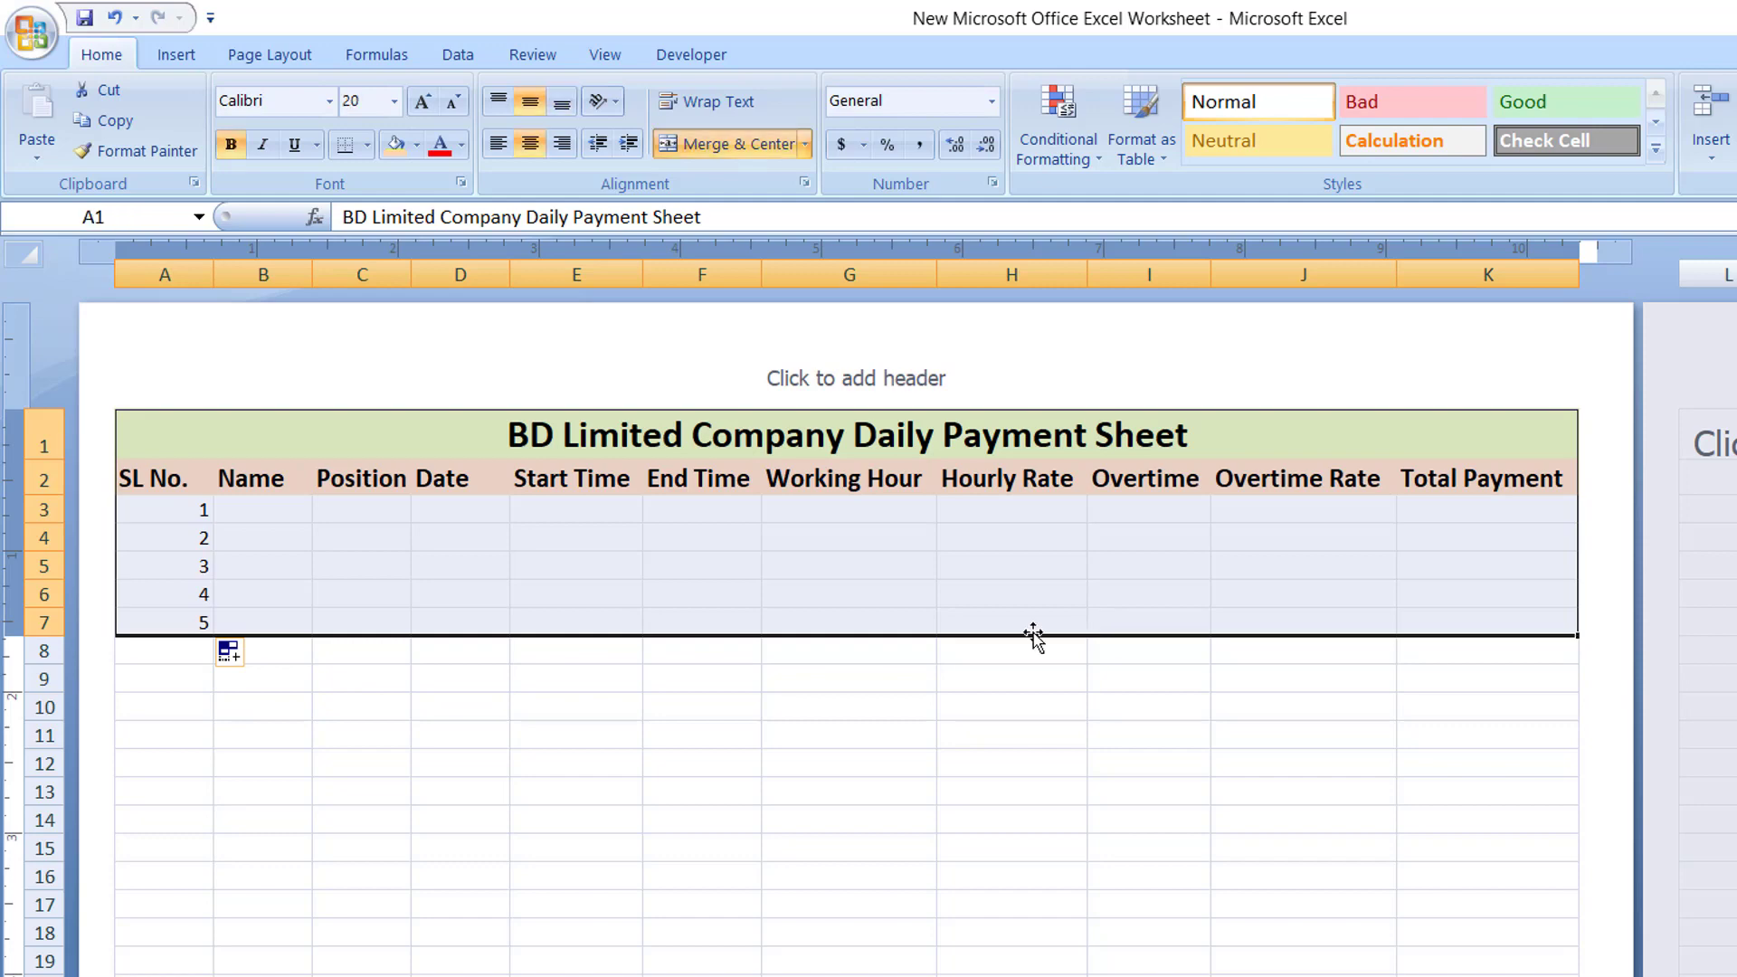
left_click(532, 144)
left_click(530, 143)
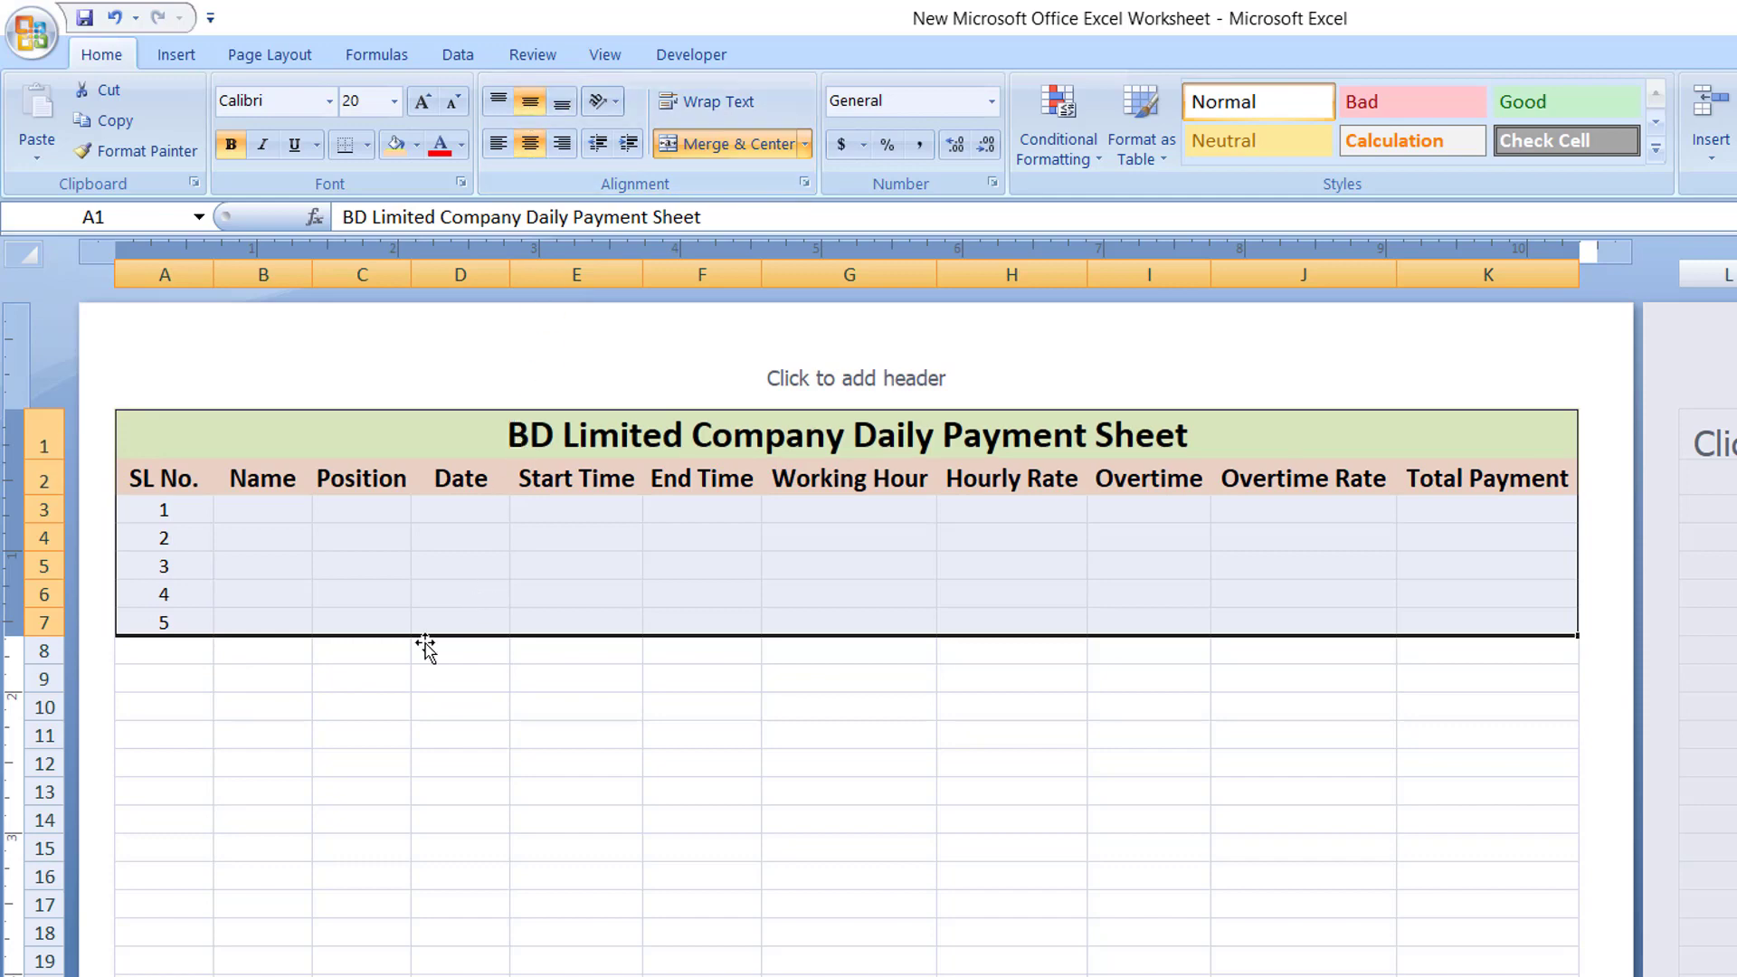
left_click(217, 562)
left_click(241, 505)
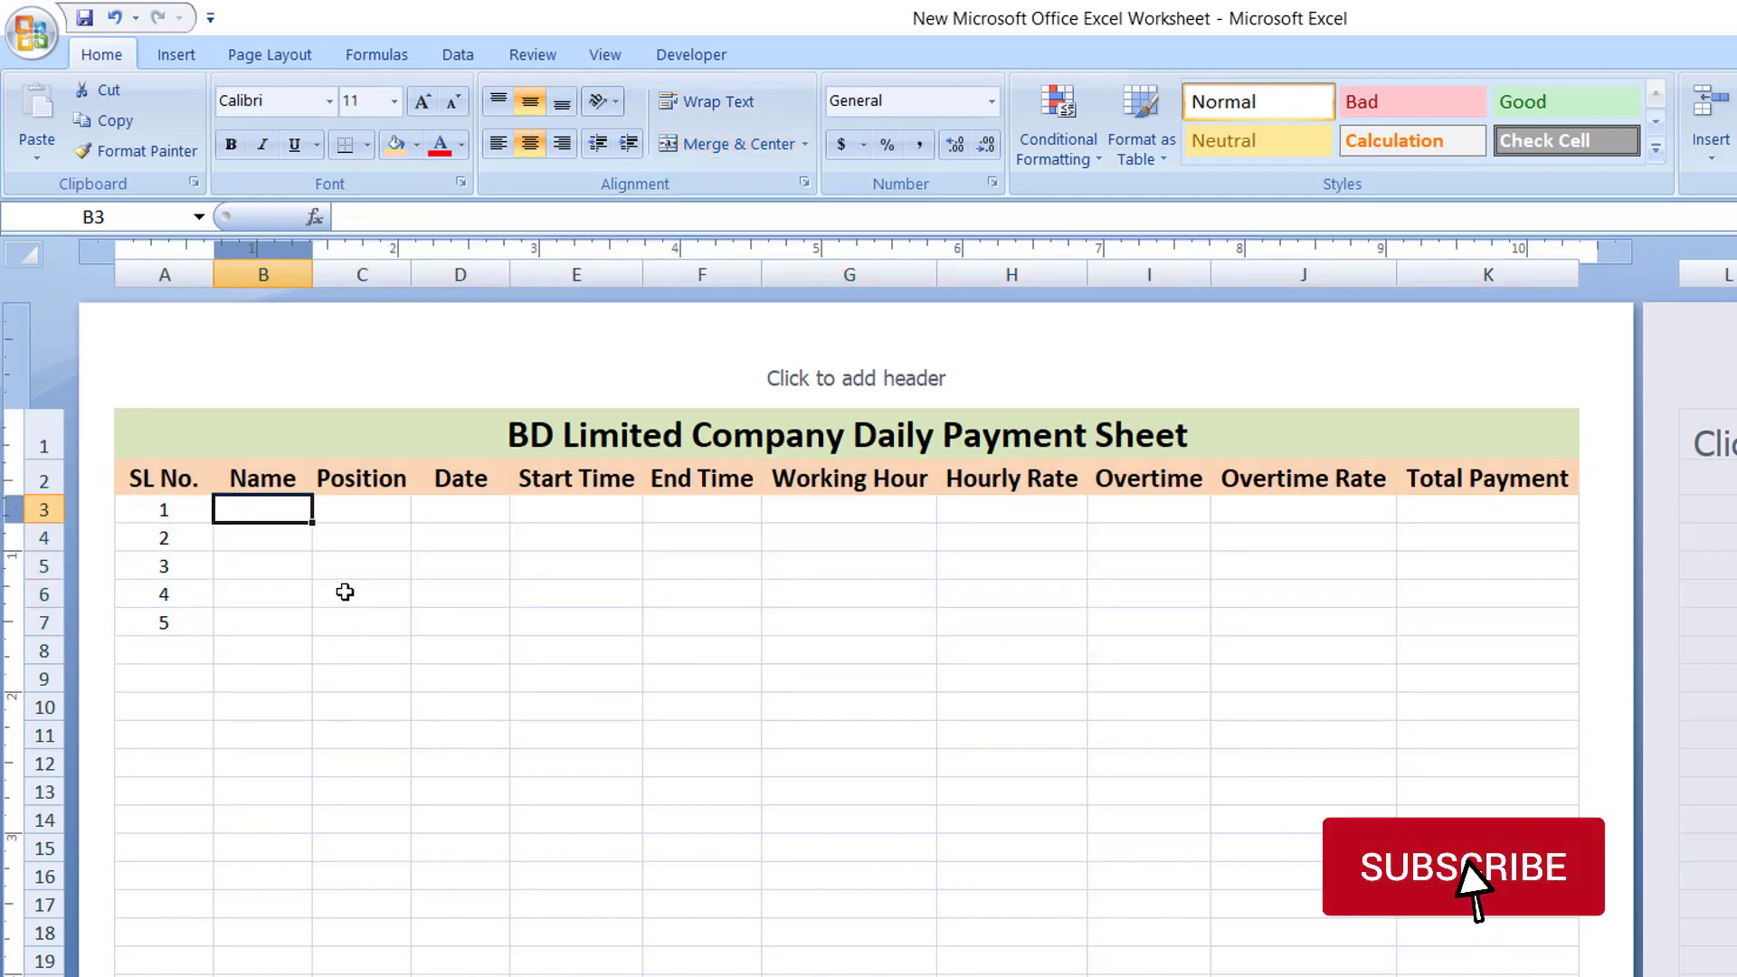
Enter the sample employee's name and the position Supervisor in row 3.
type("Shohag")
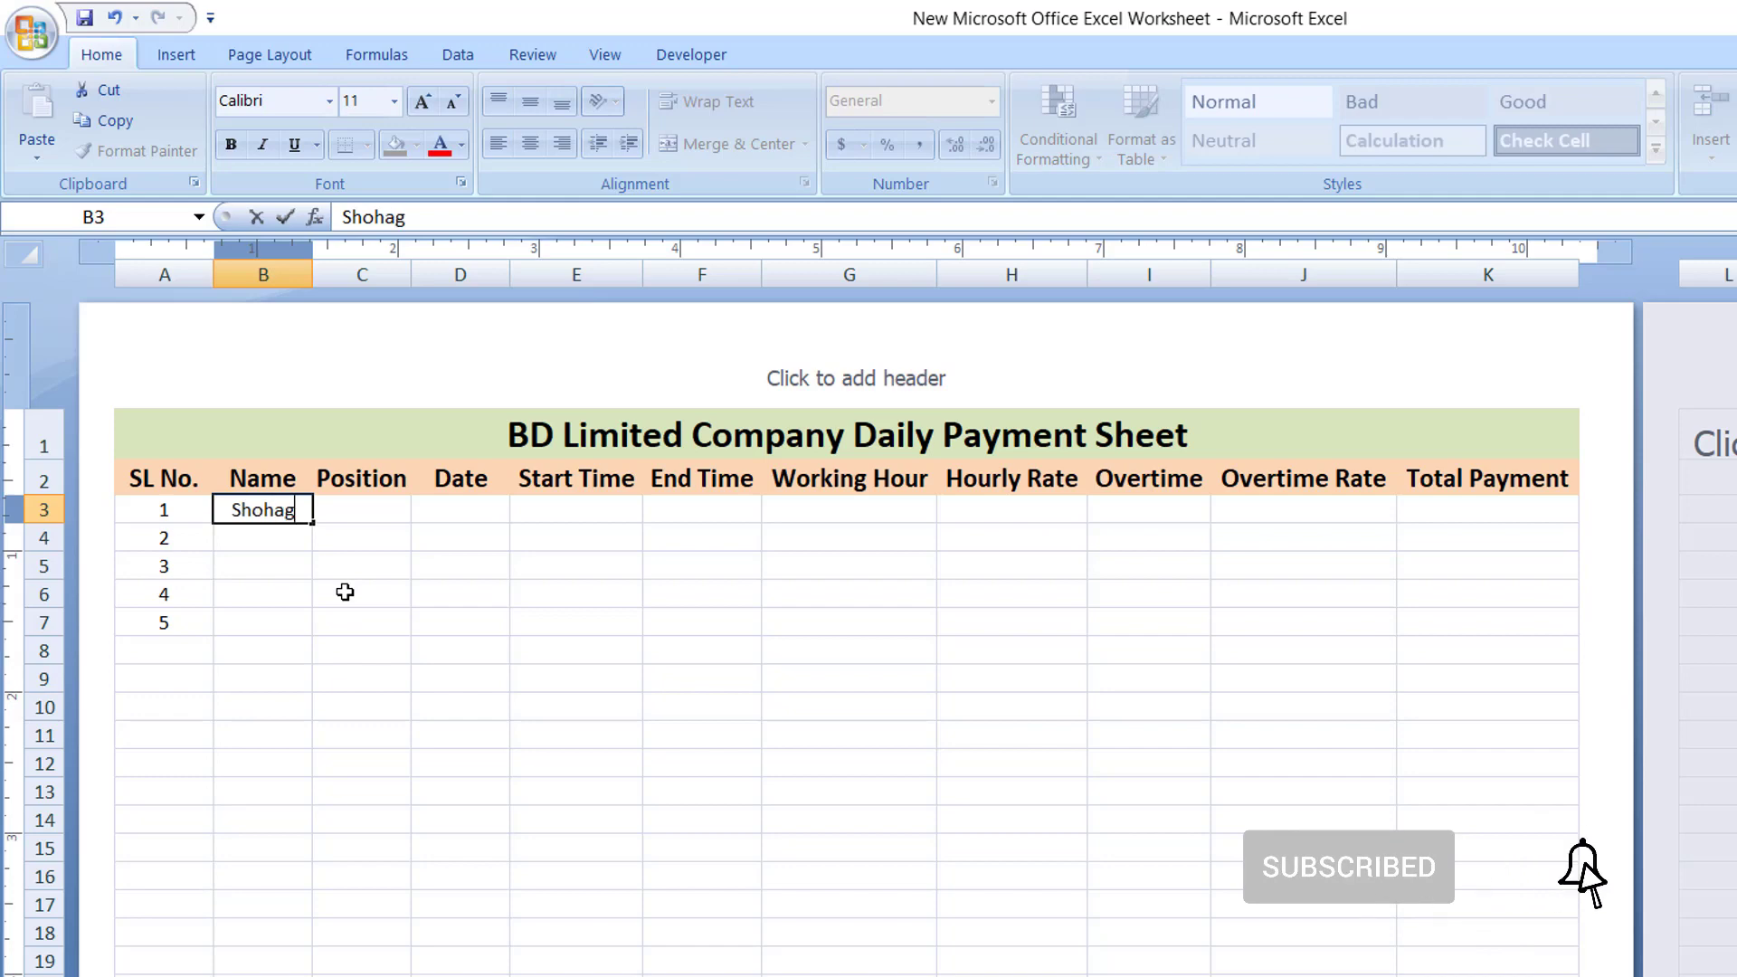
key("Tab")
type("S")
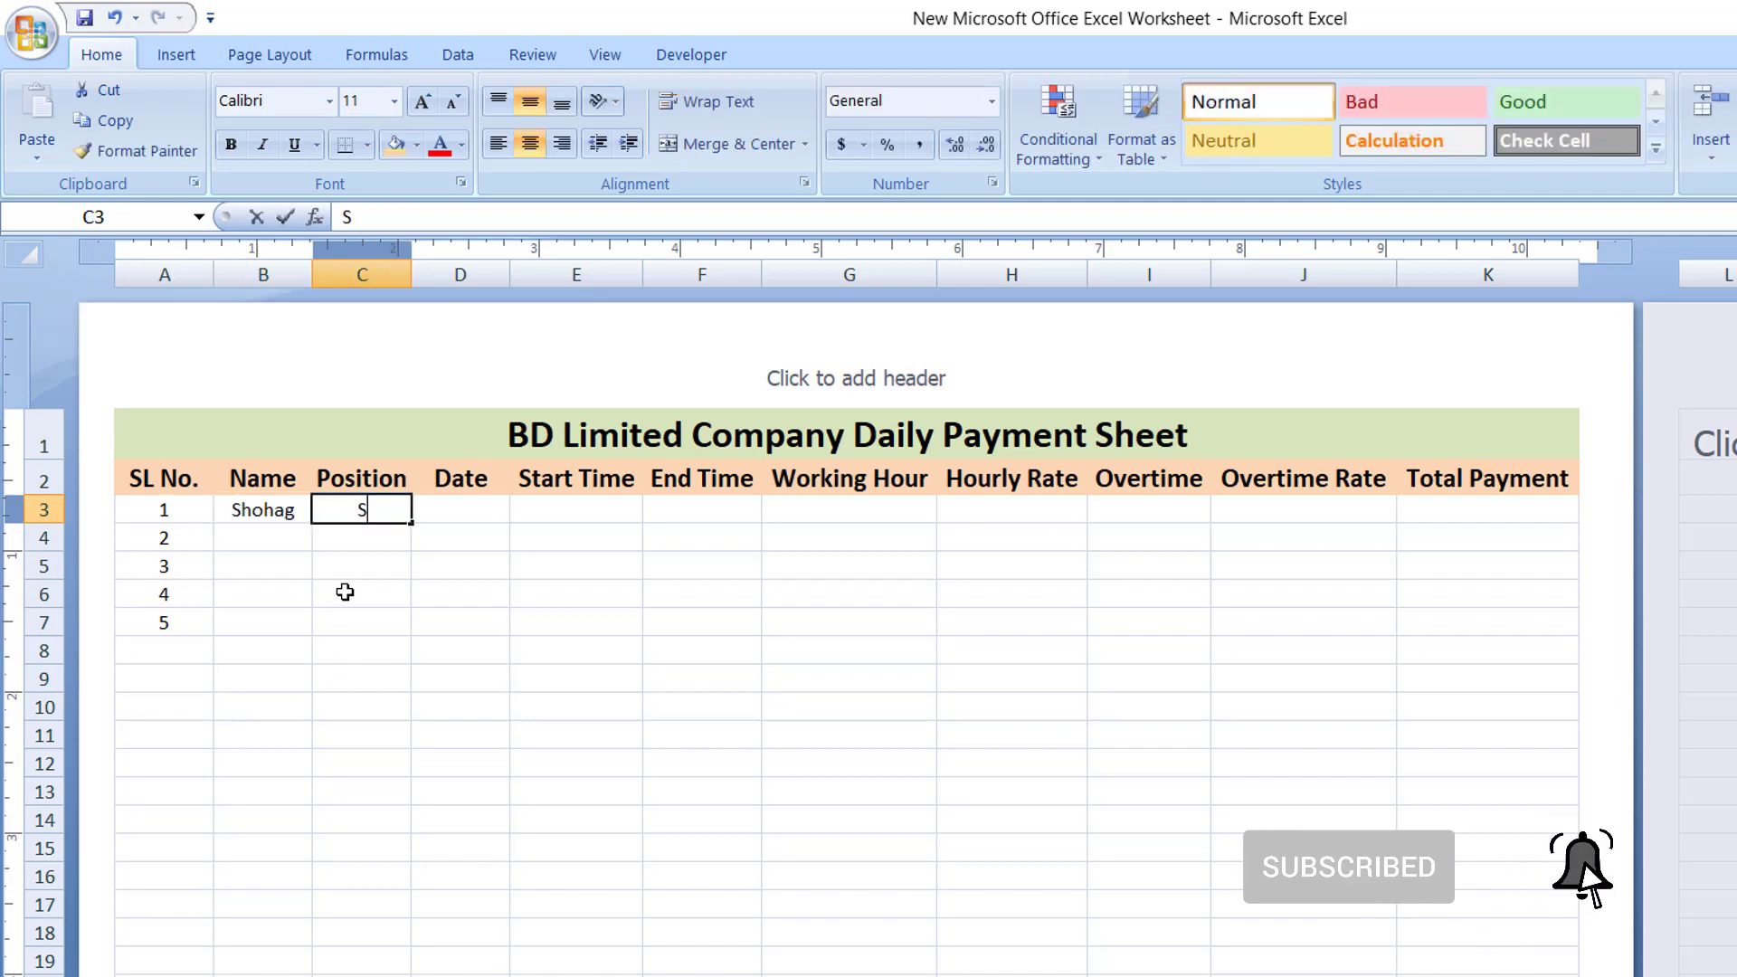
type("upper")
key("BackSpace")
key("BackSpace")
key("BackSpace")
type("erv")
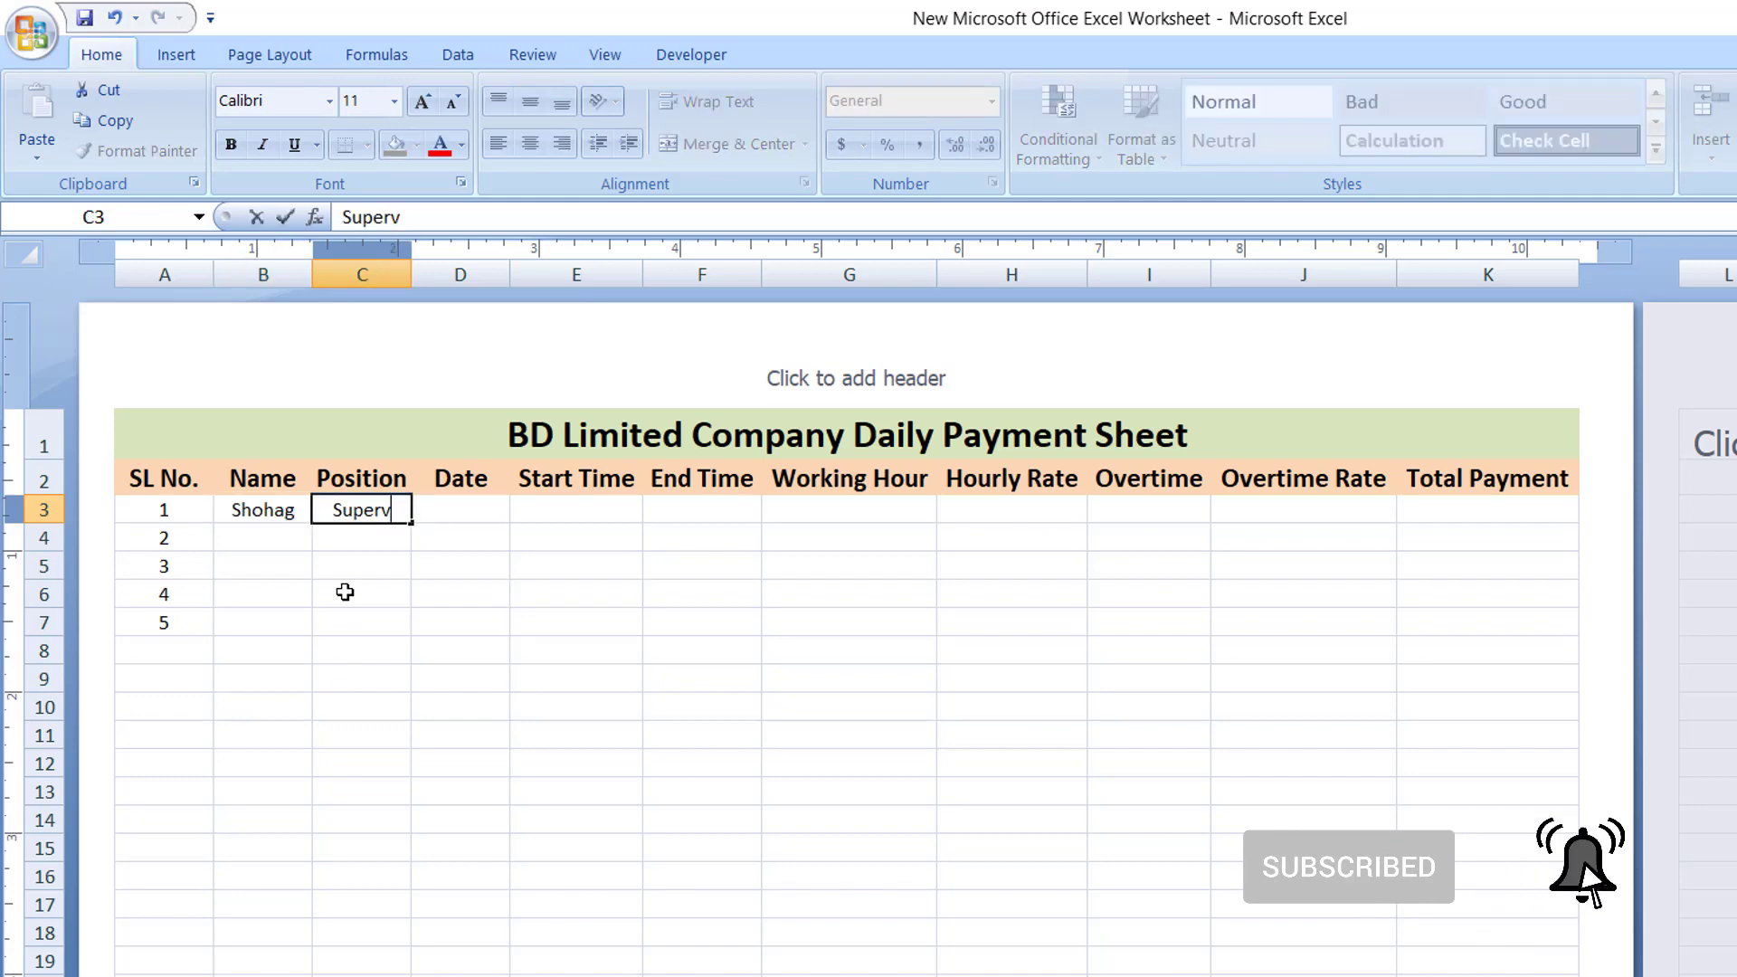
type("isor")
key("Return")
Fill row 3's Date with today's date 7/12/2021 and Start Time with 12:08 AM.
key("Up")
key("Tab")
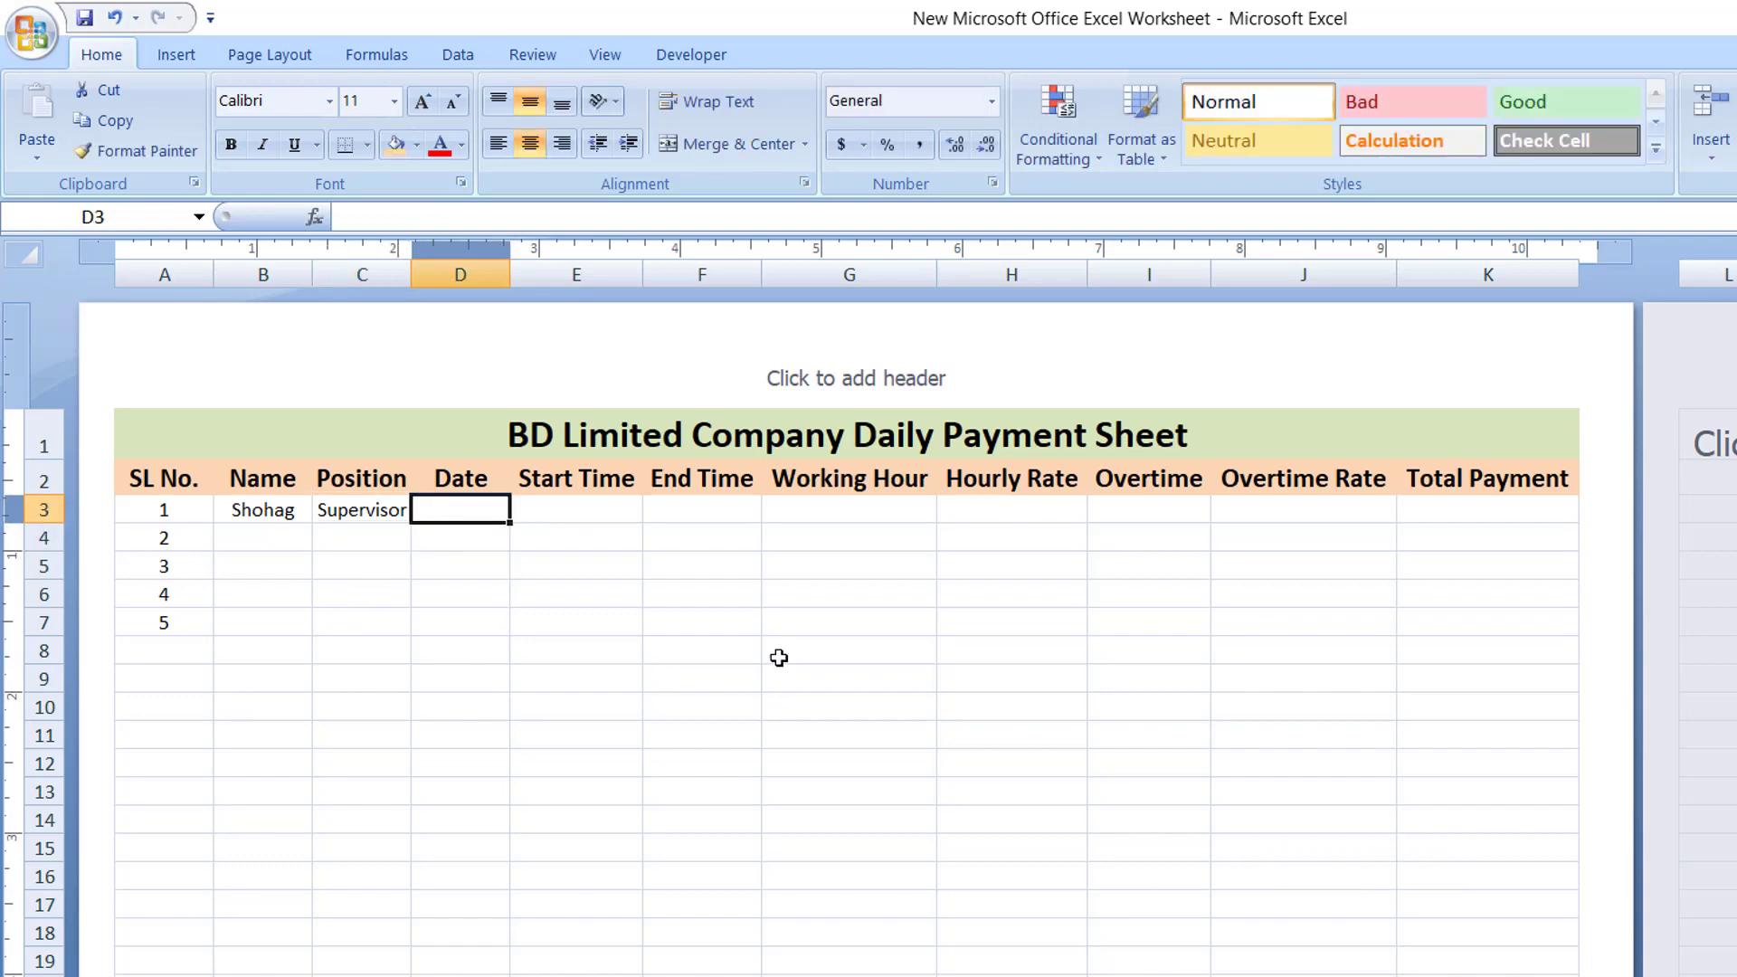
key("ctrl+semicolon")
key("ctrl+semicolon")
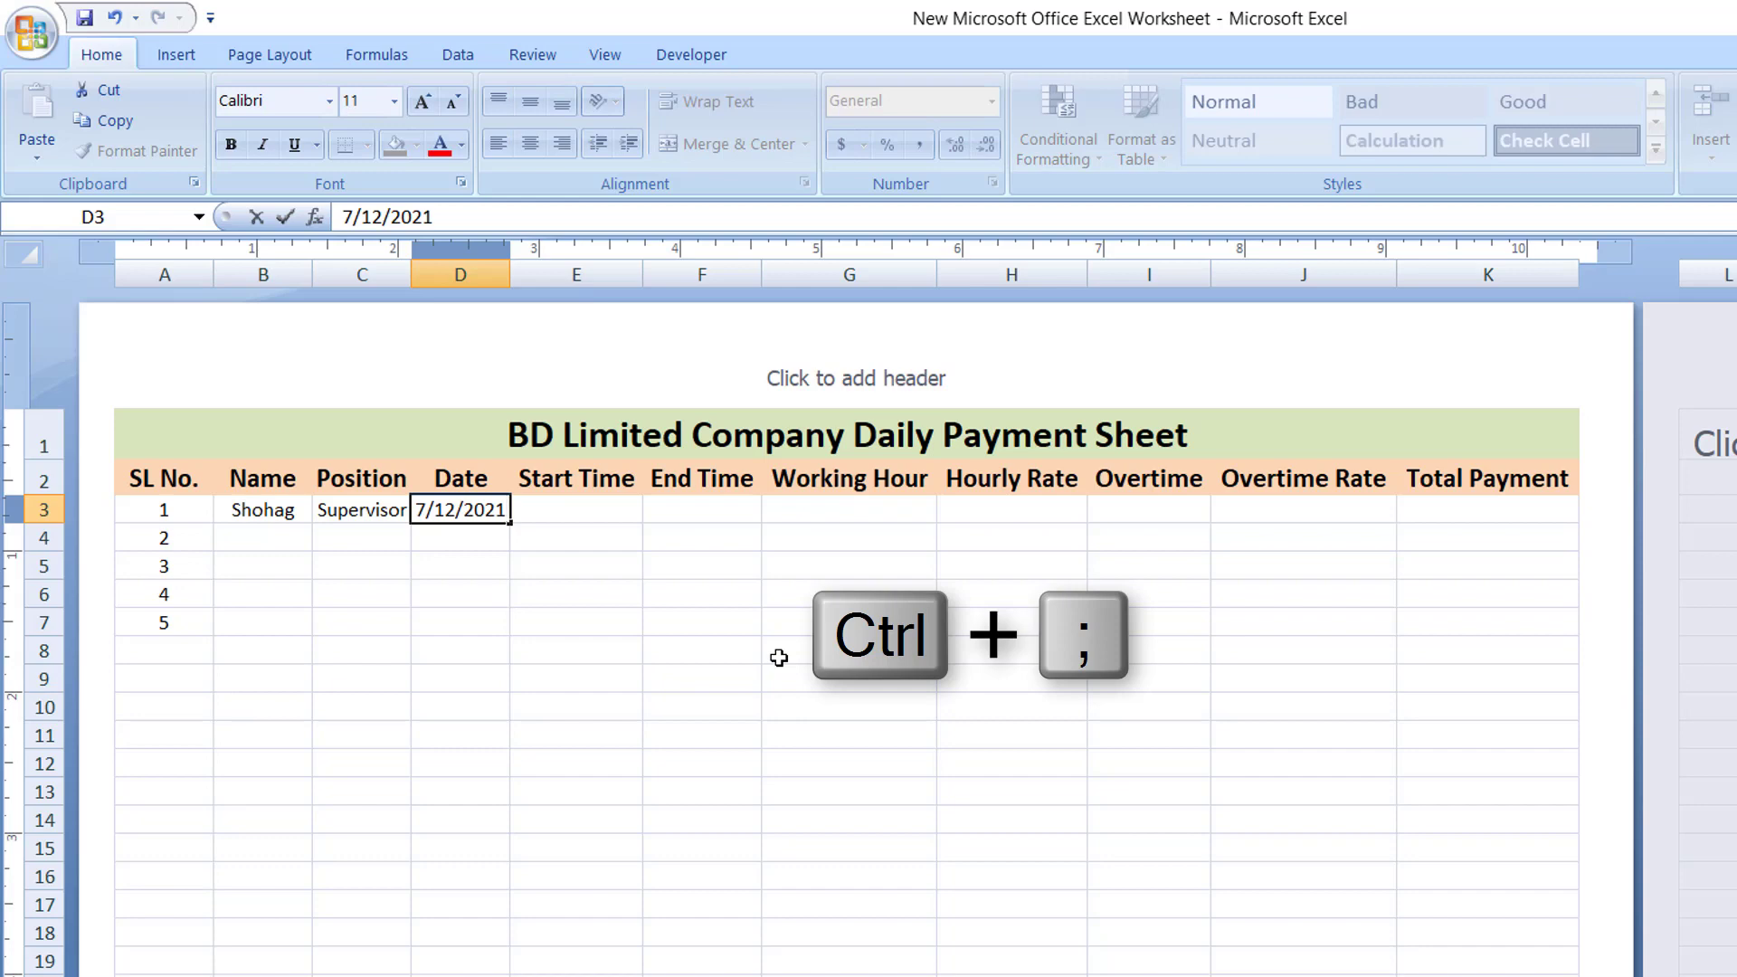
key("Tab")
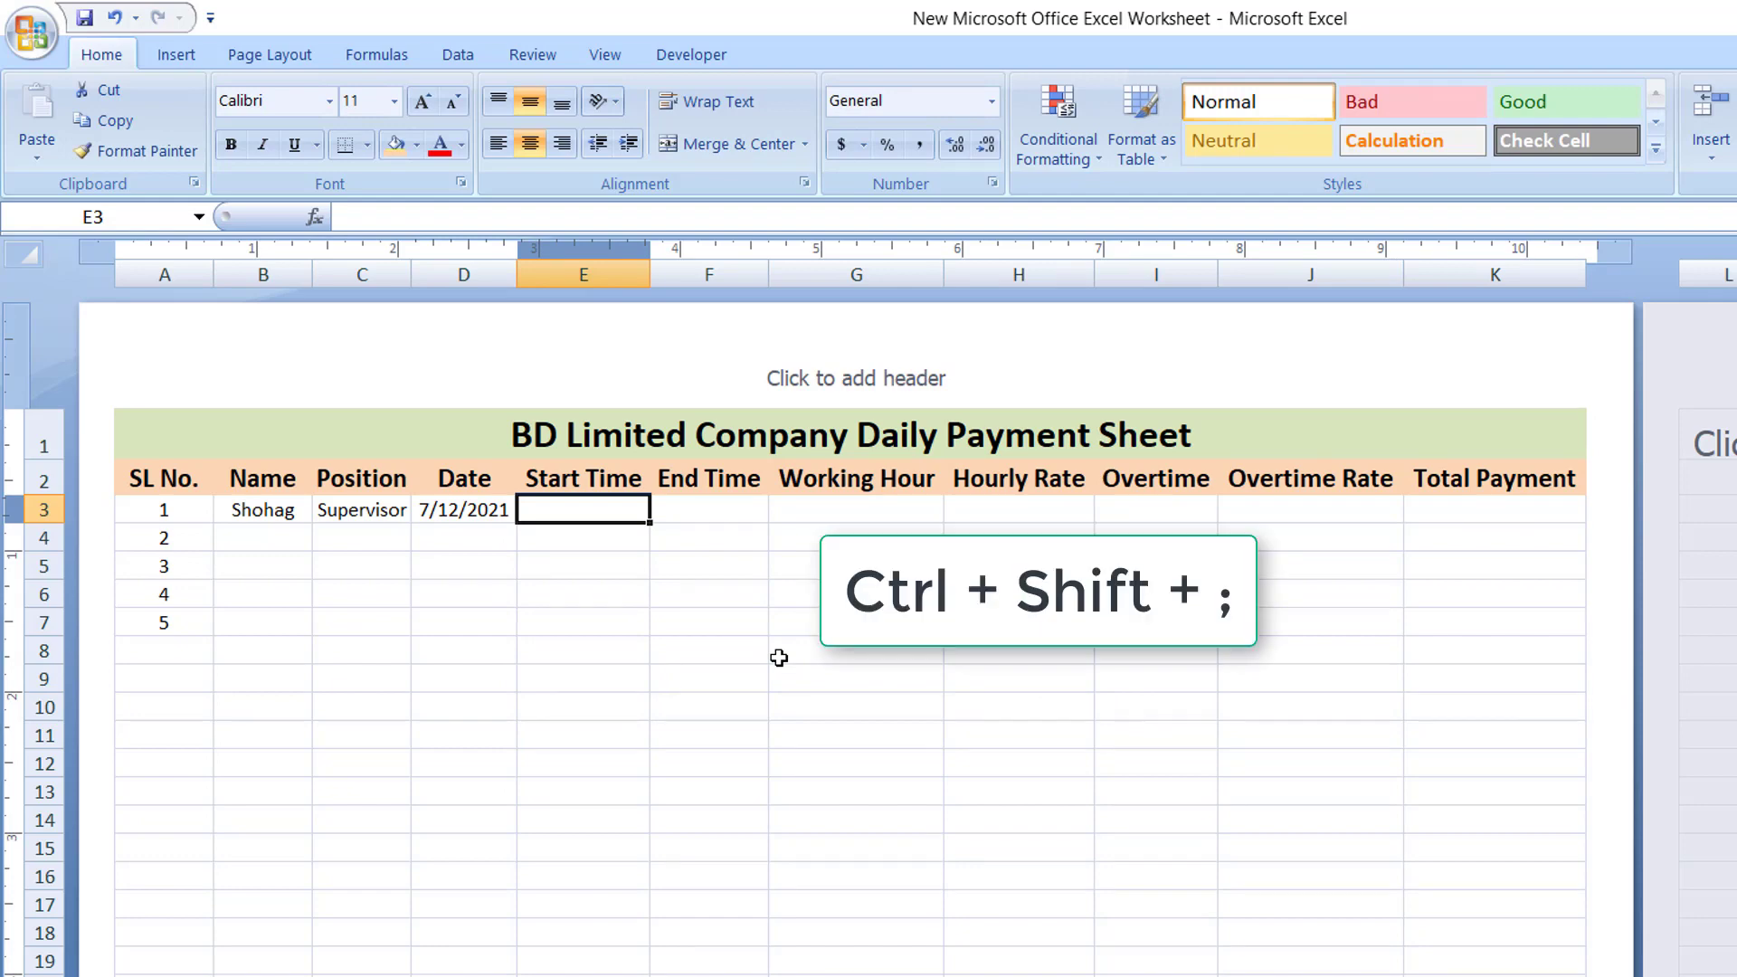
key("ctrl+shift+semicolon")
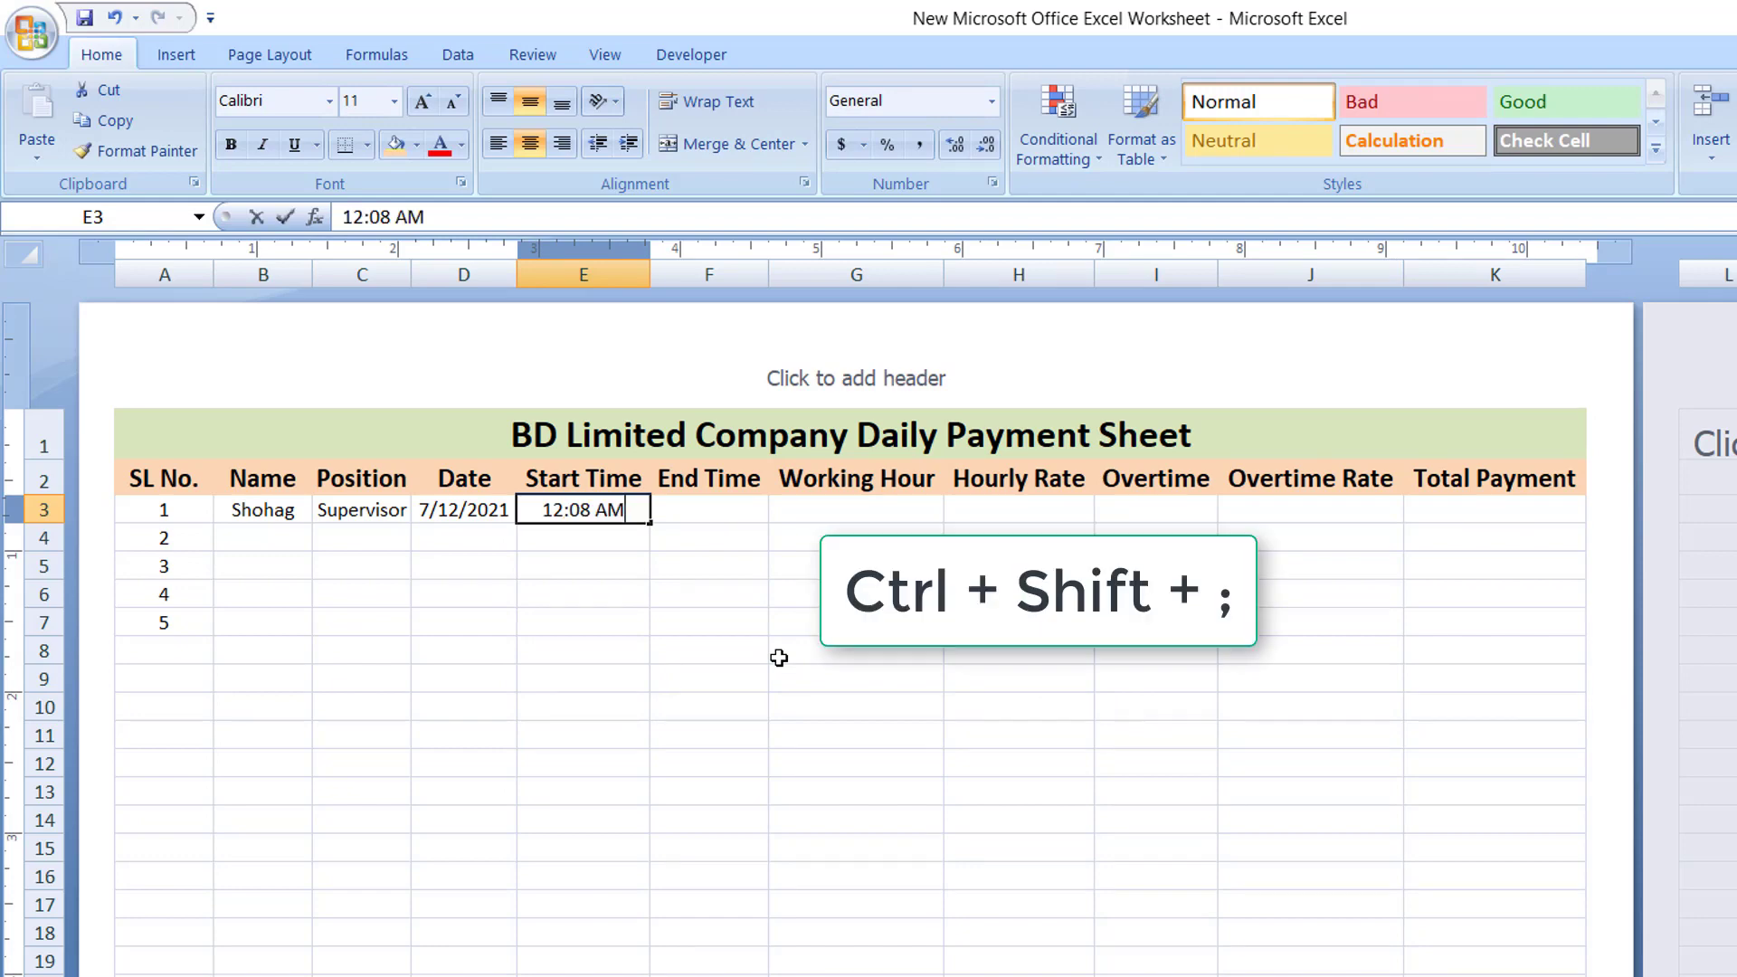
key("Tab")
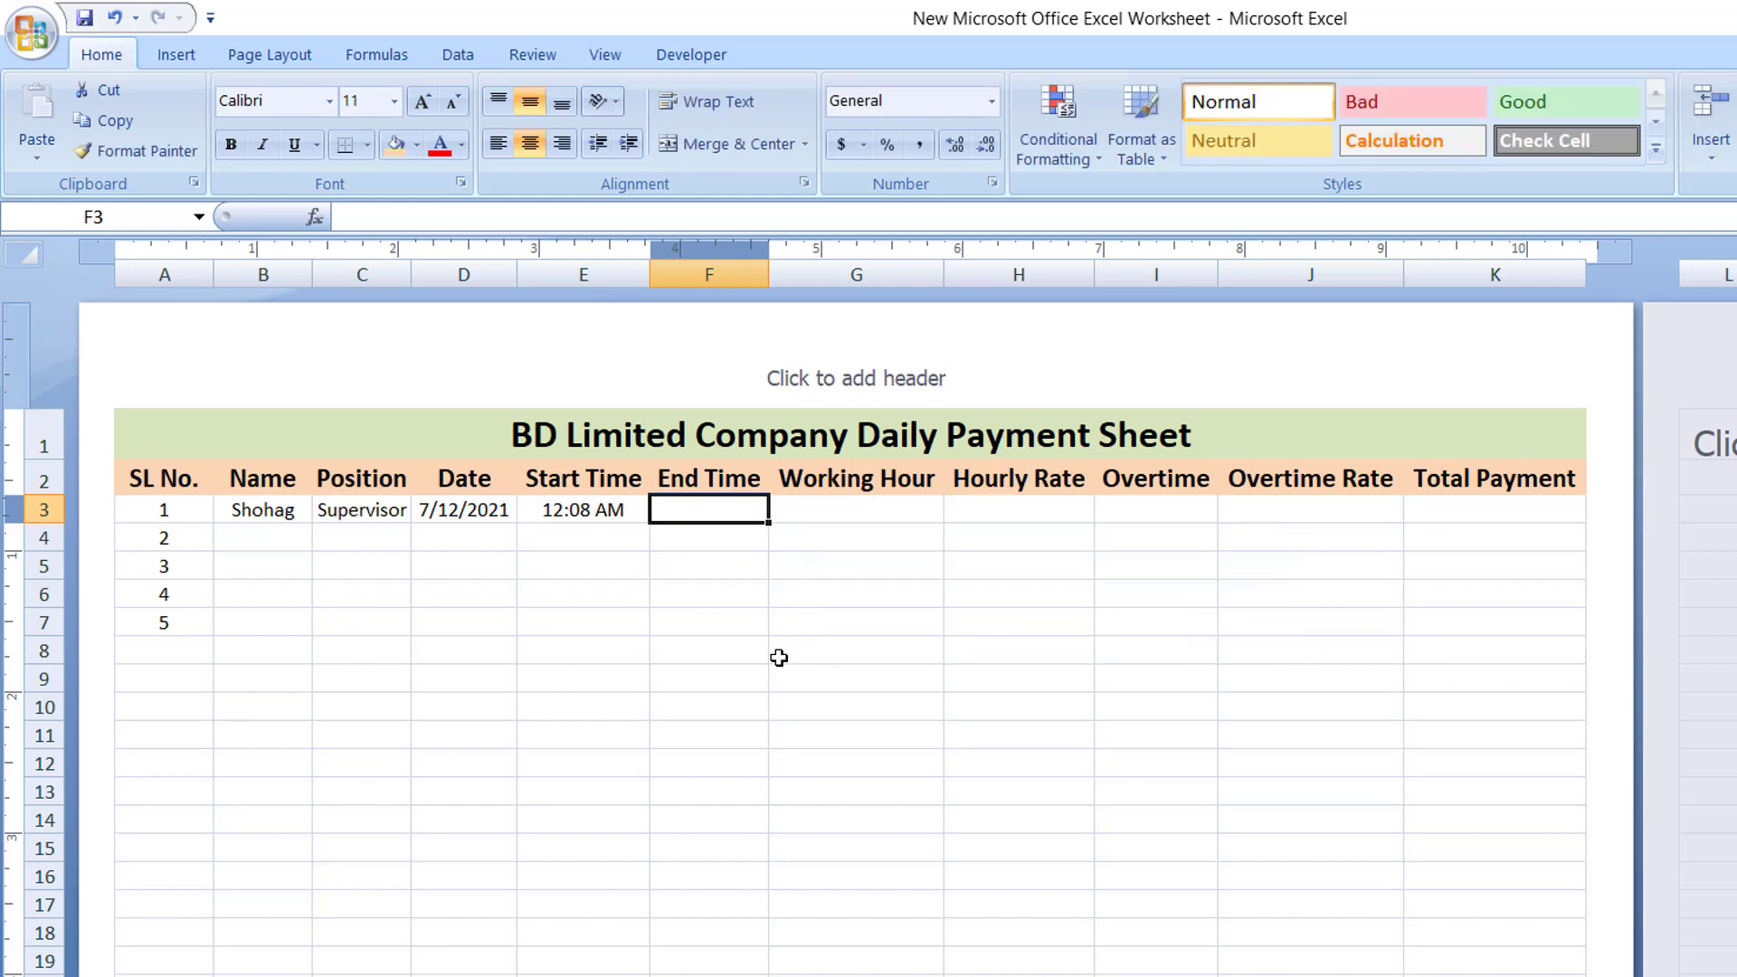
Set row 3's End Time to 10:08 AM by editing the inserted current time.
key("ctrl+shift+semicolon")
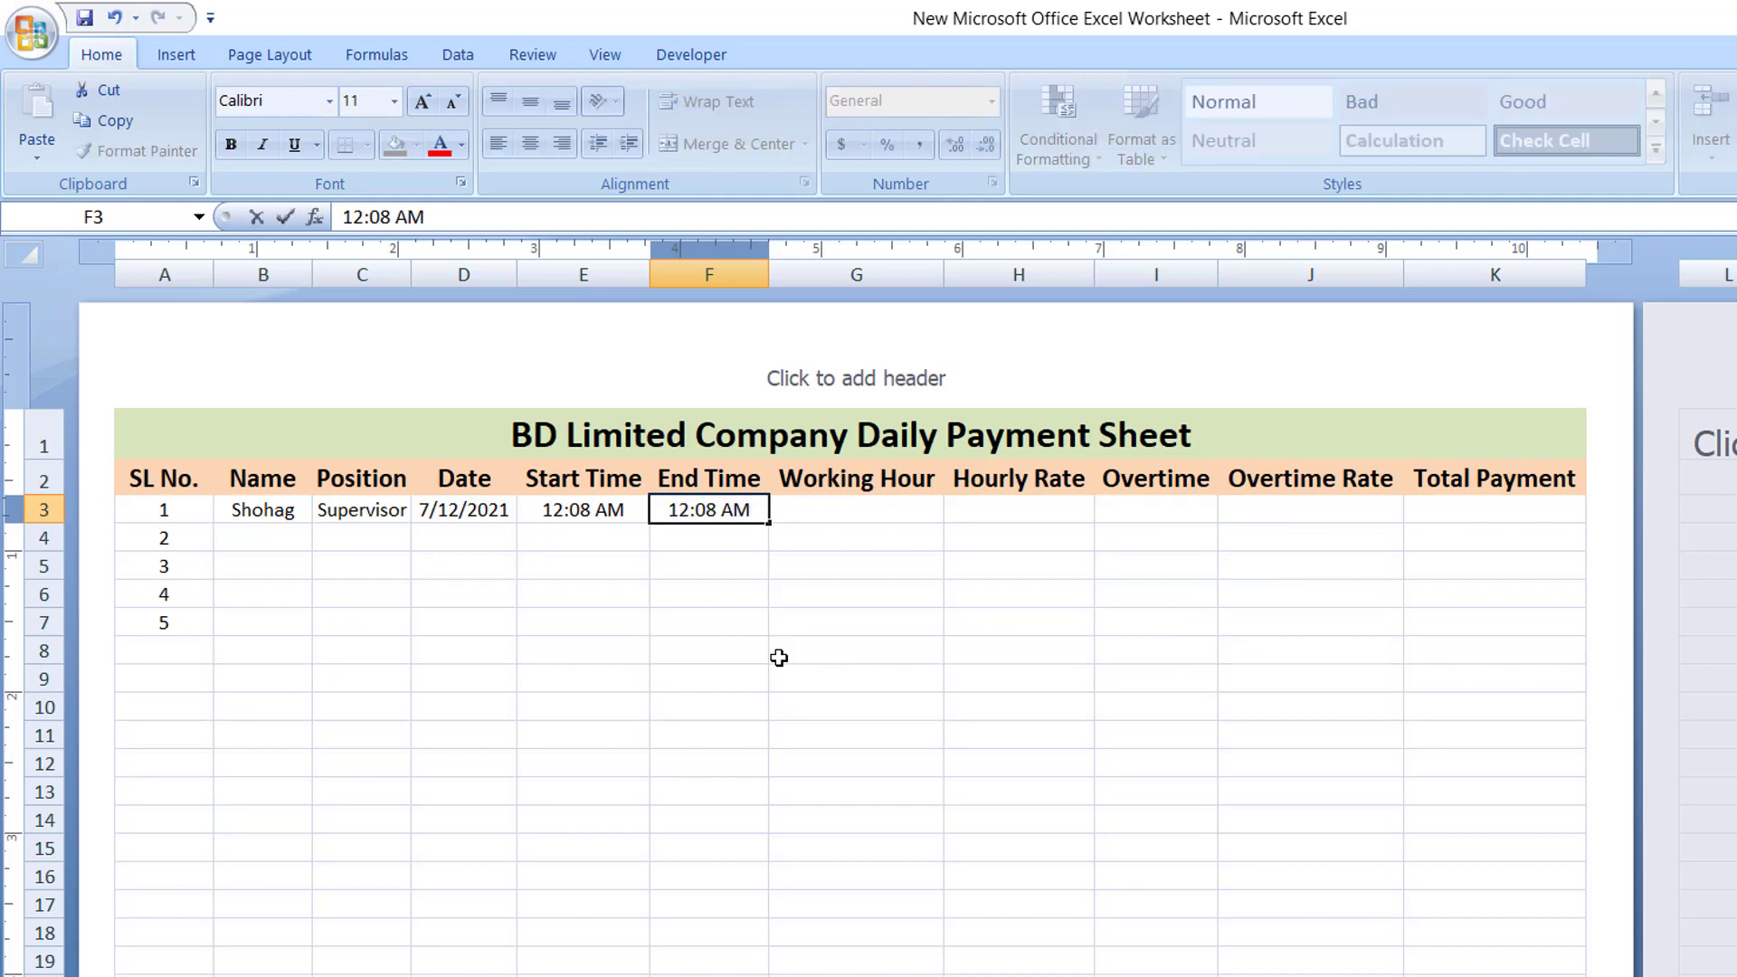
key("Return")
key("Up")
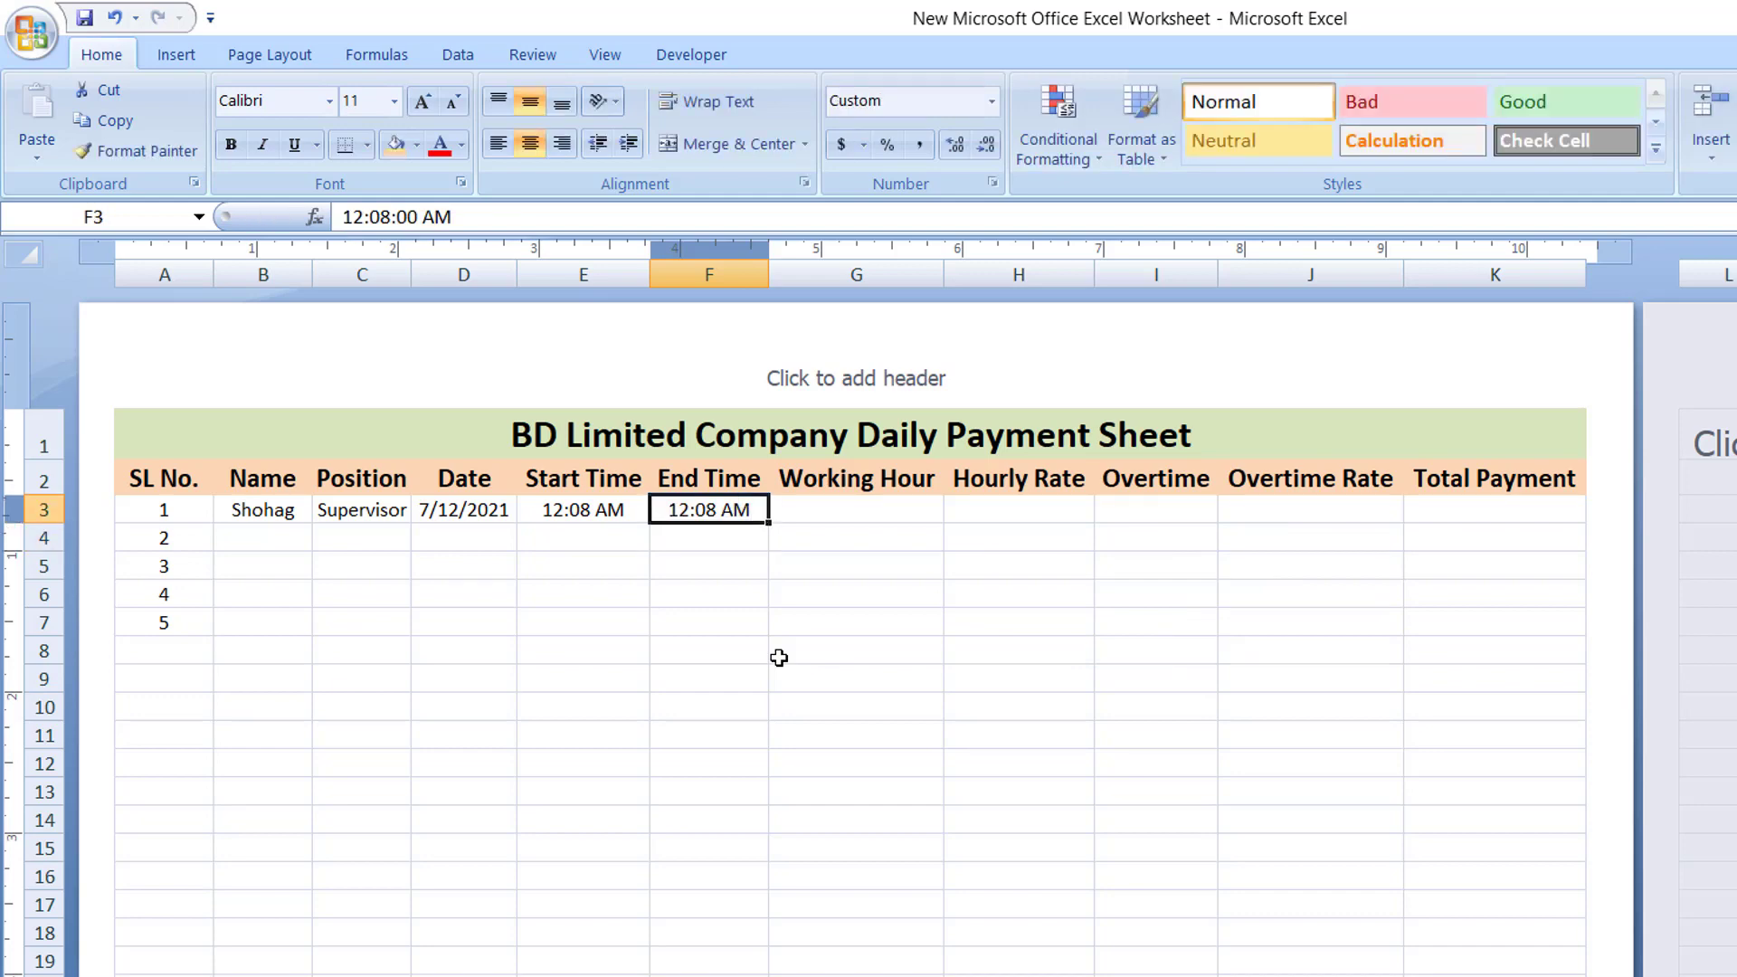
double_click(675, 511)
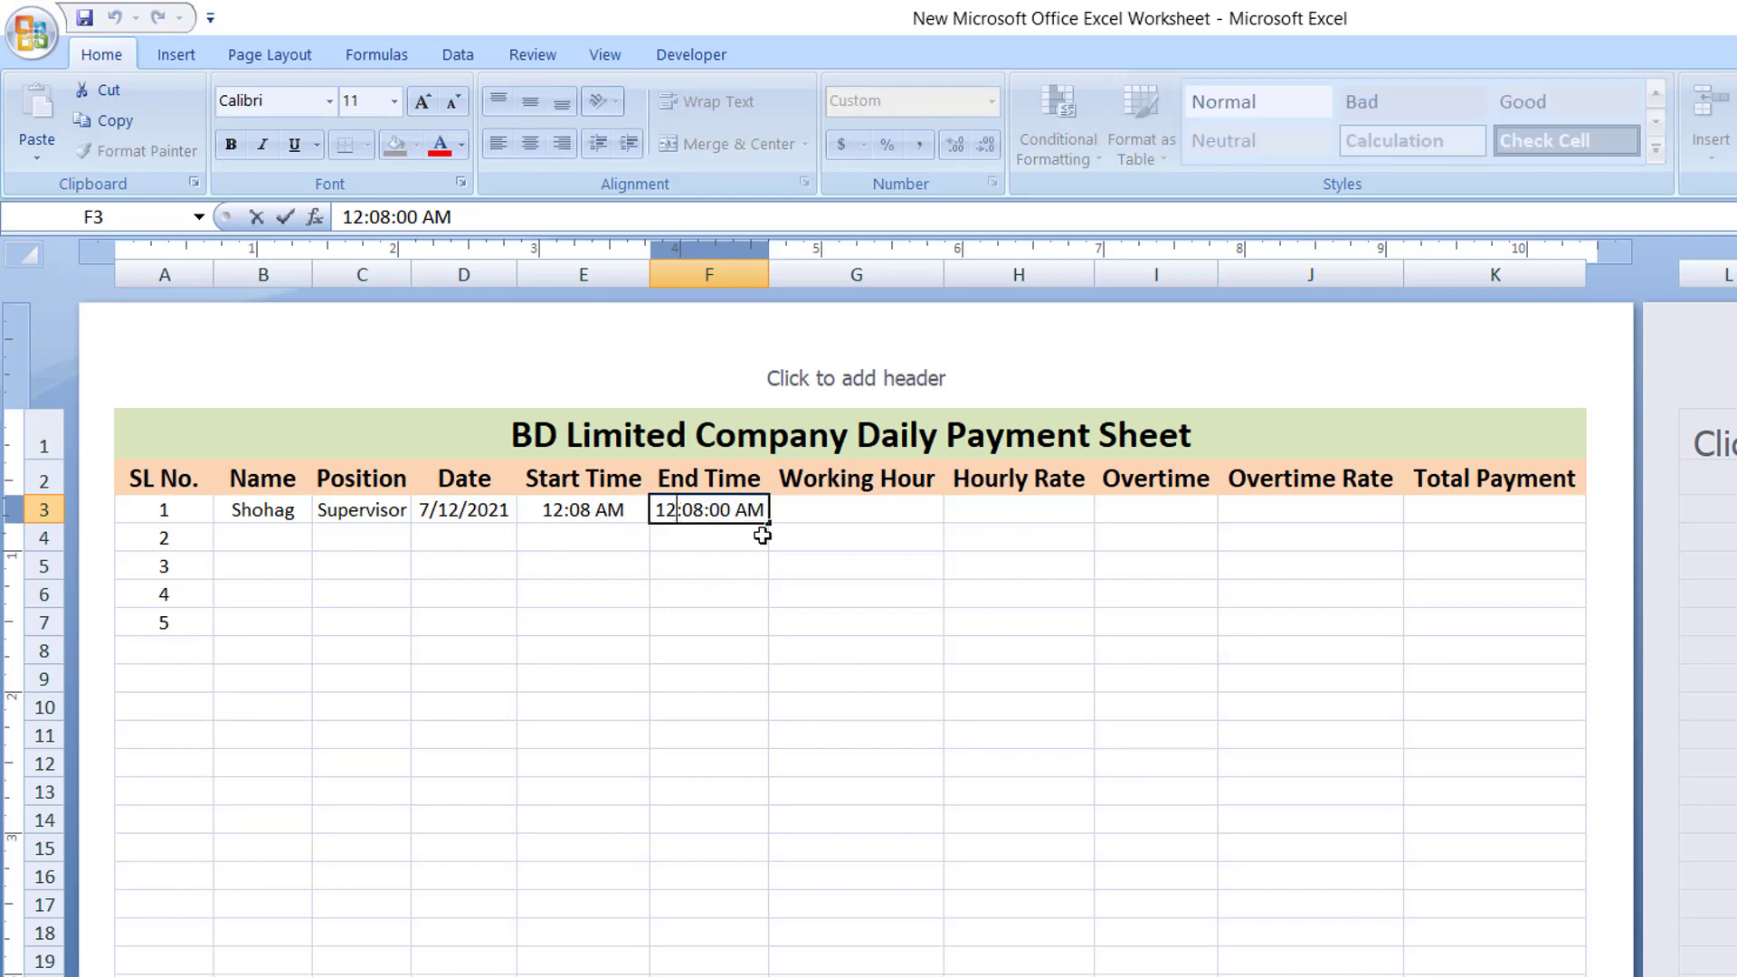
key("Escape")
key("BackSpace")
key("BackSpace")
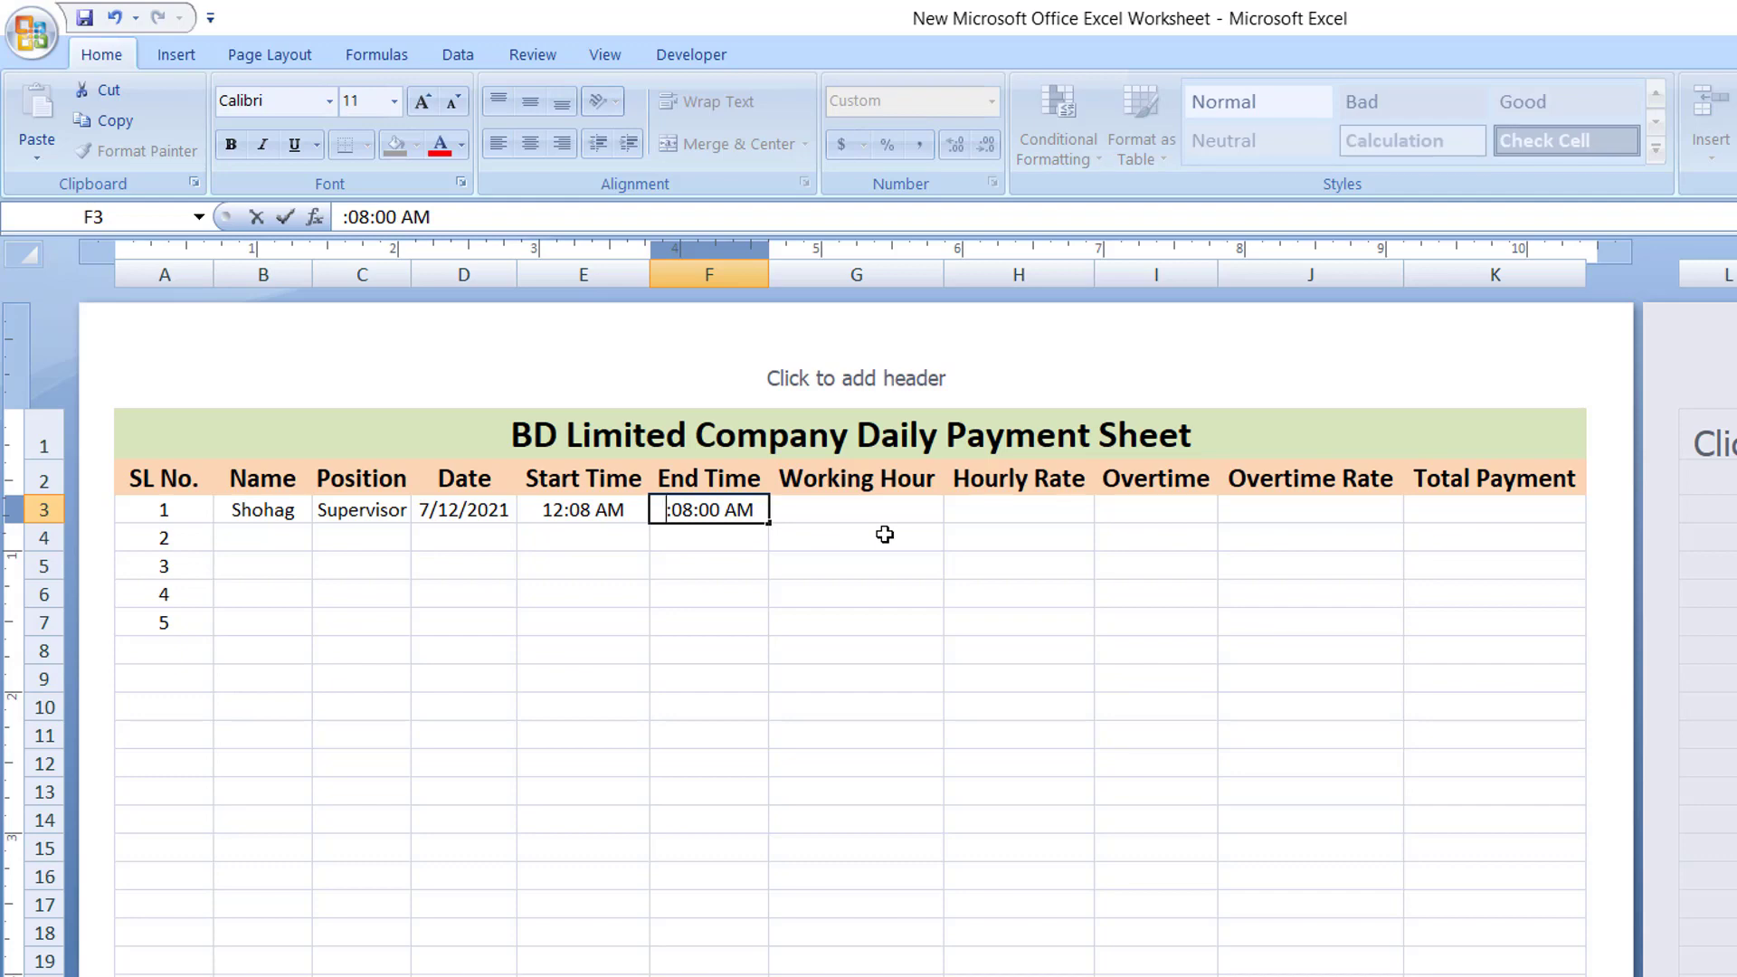
type("10")
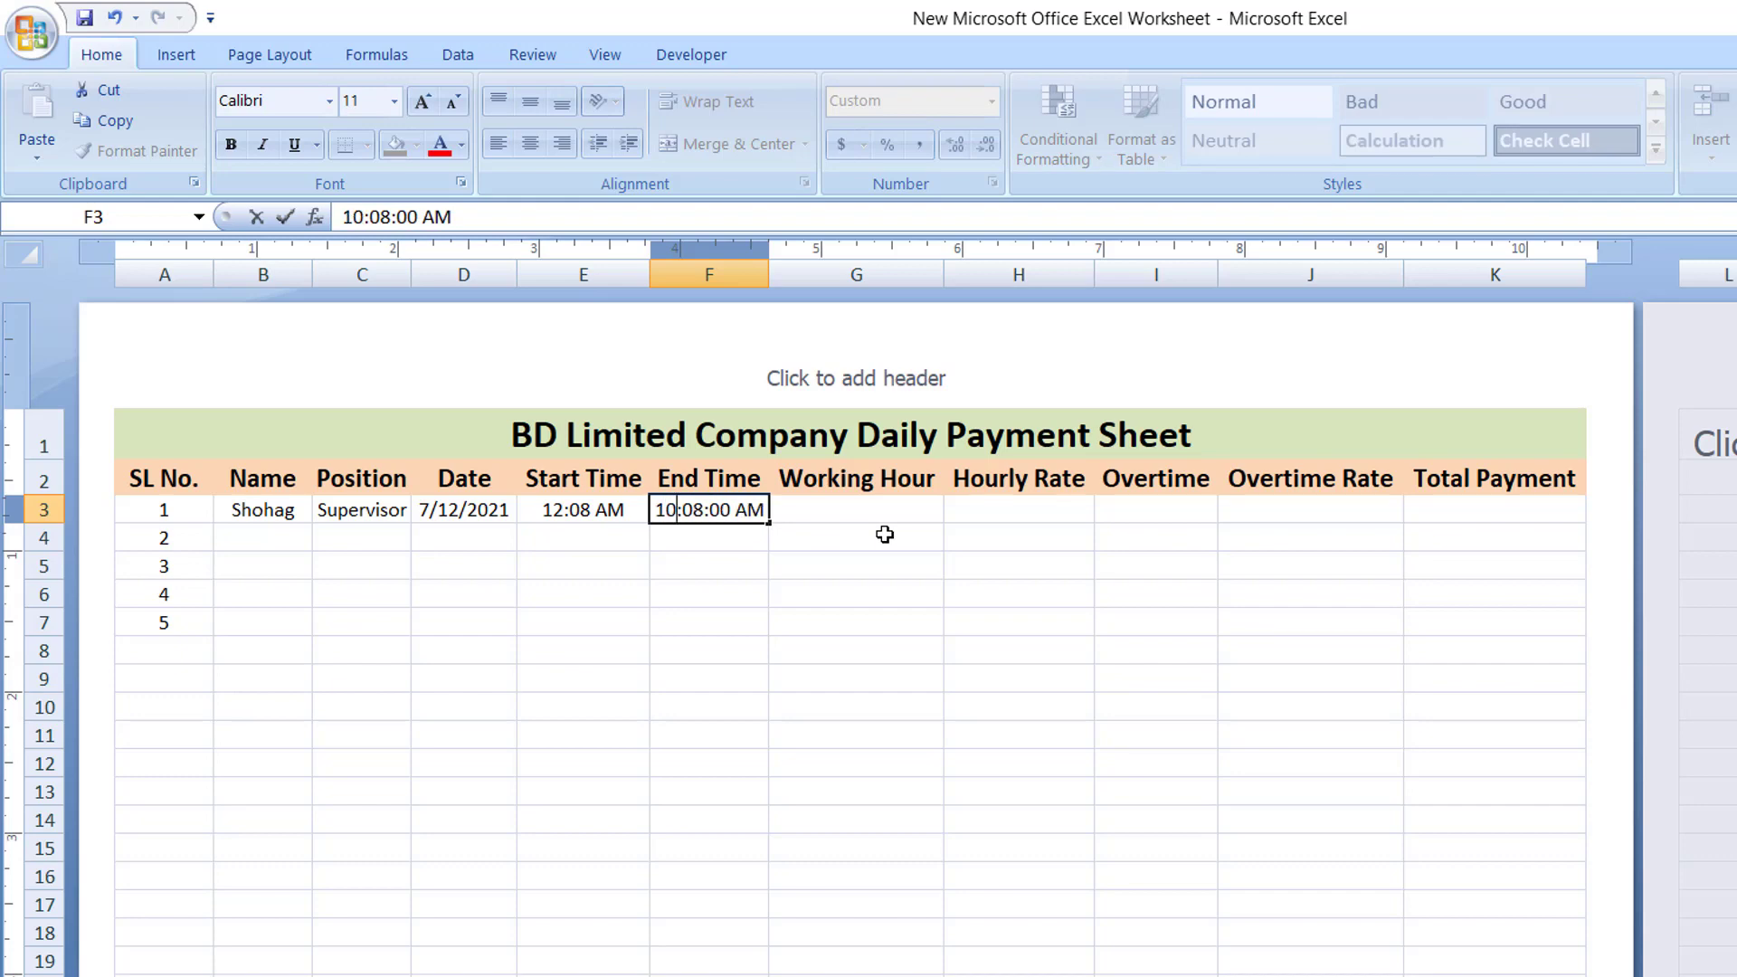
key("Return")
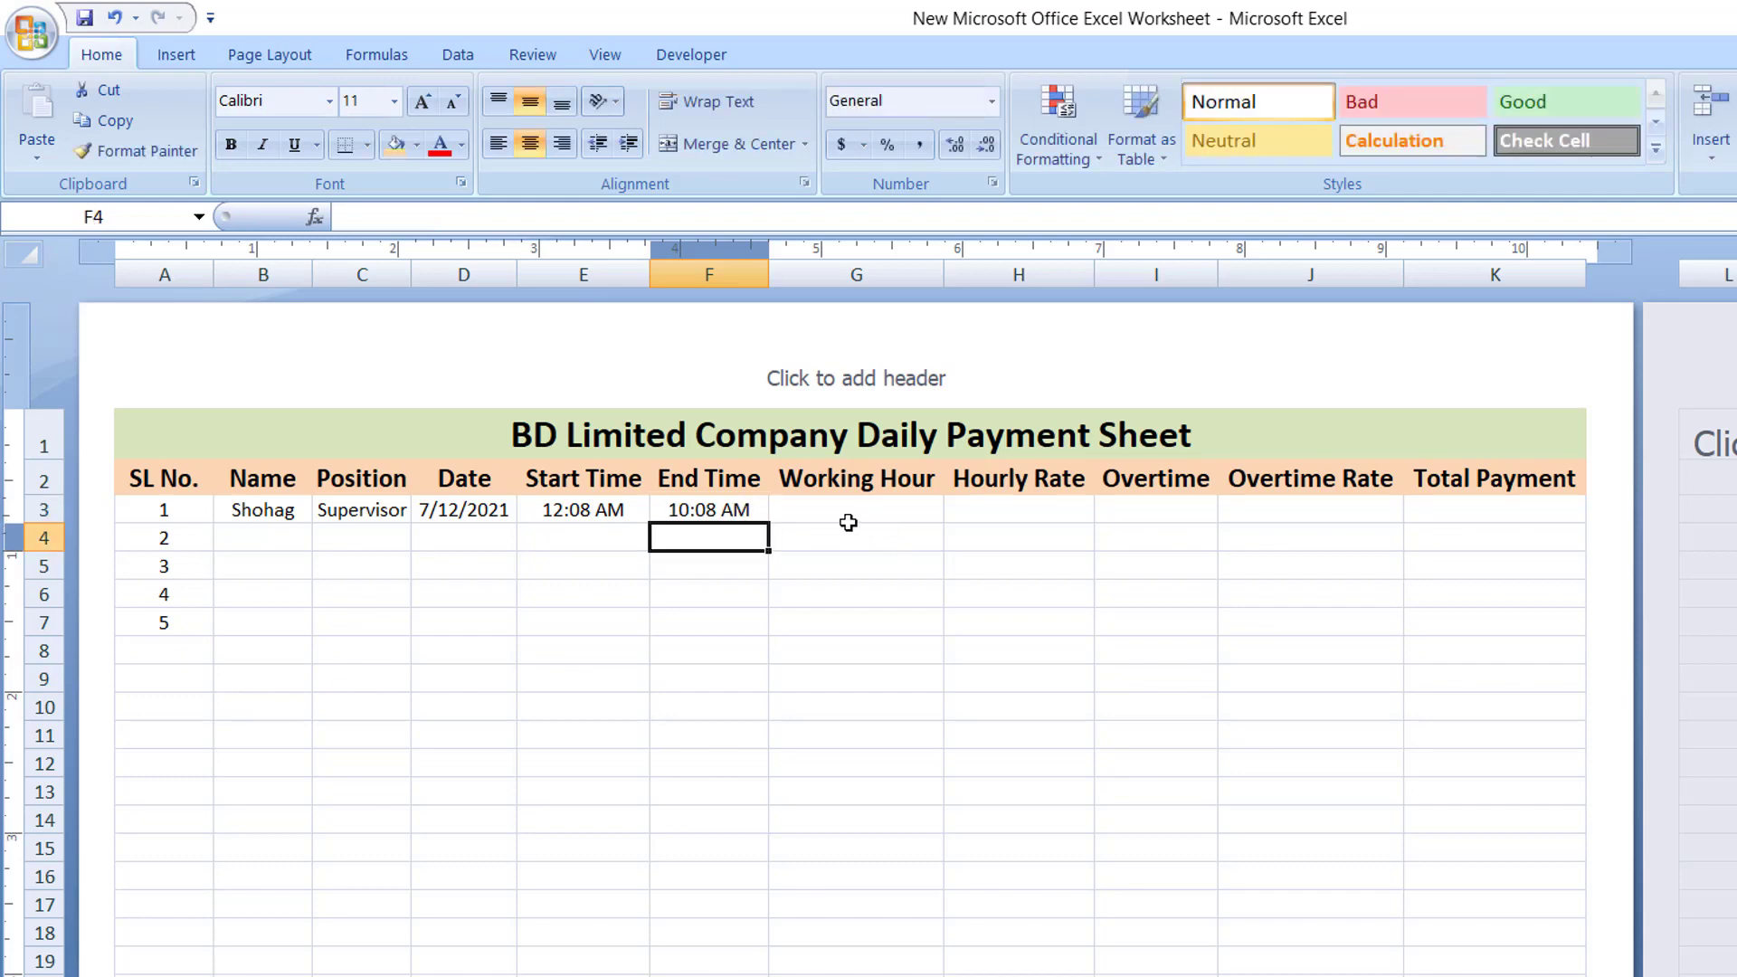
Enter Hourly Rate 70 and Overtime Rate 100 in row 3, then select A3:J7.
left_click(1004, 512)
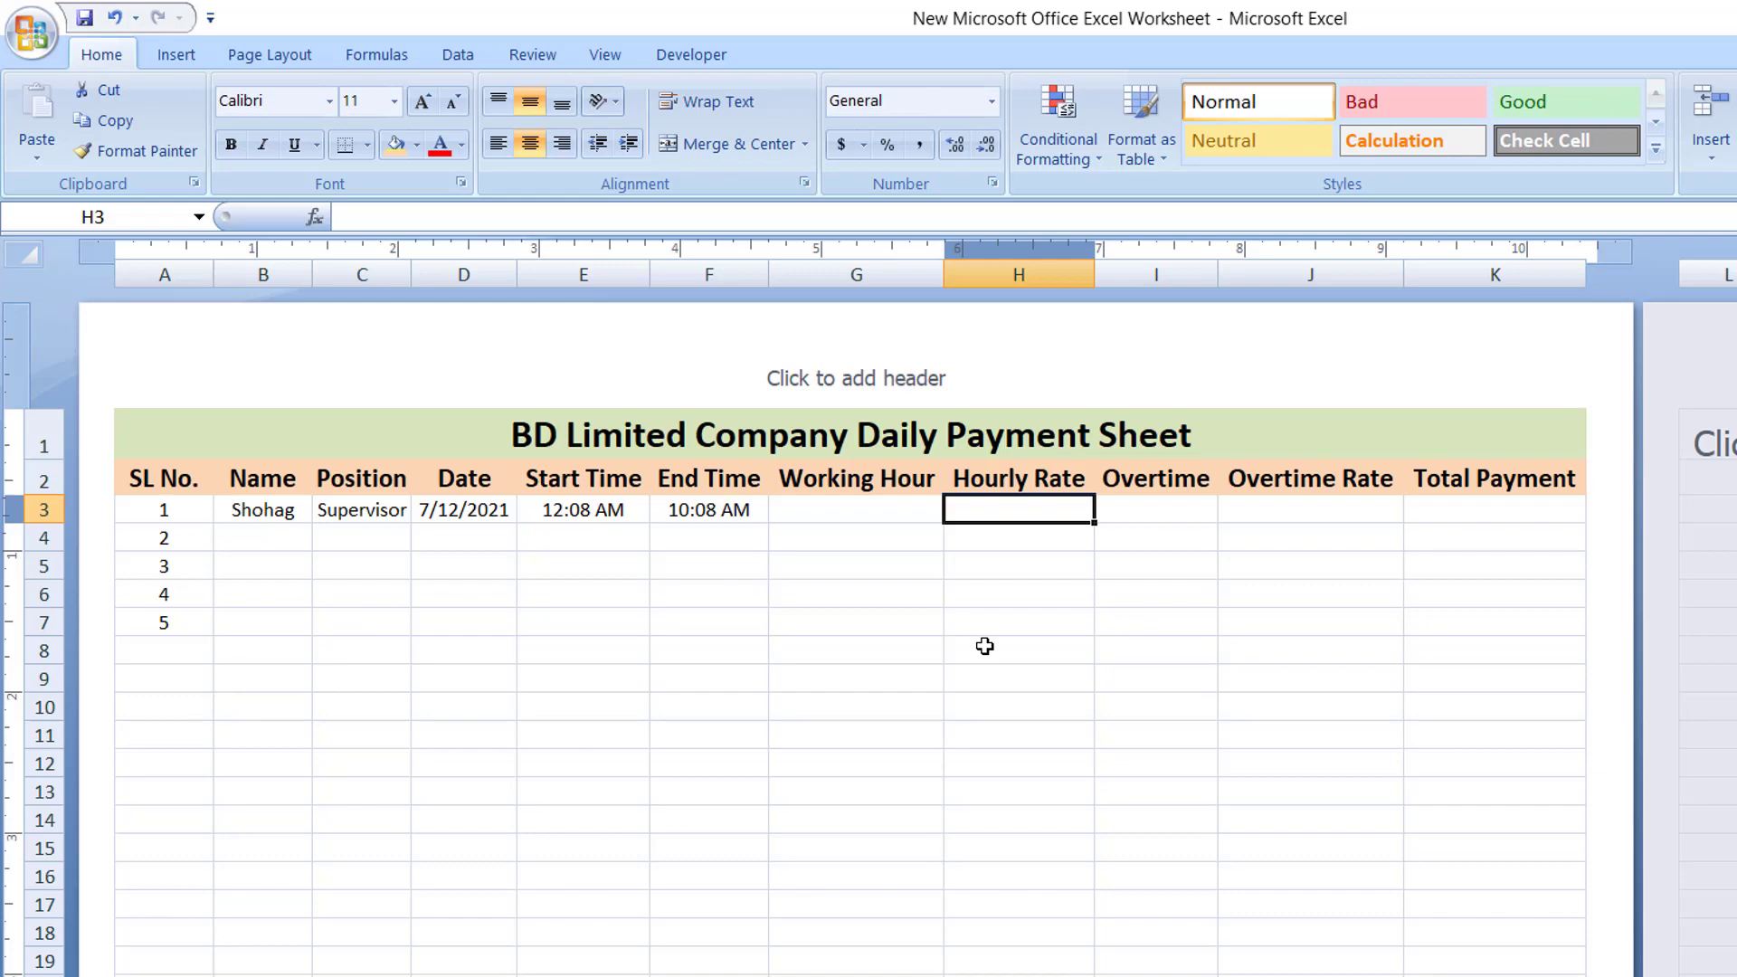
type("70")
key("Return")
key("Up")
key("Right")
key("Right")
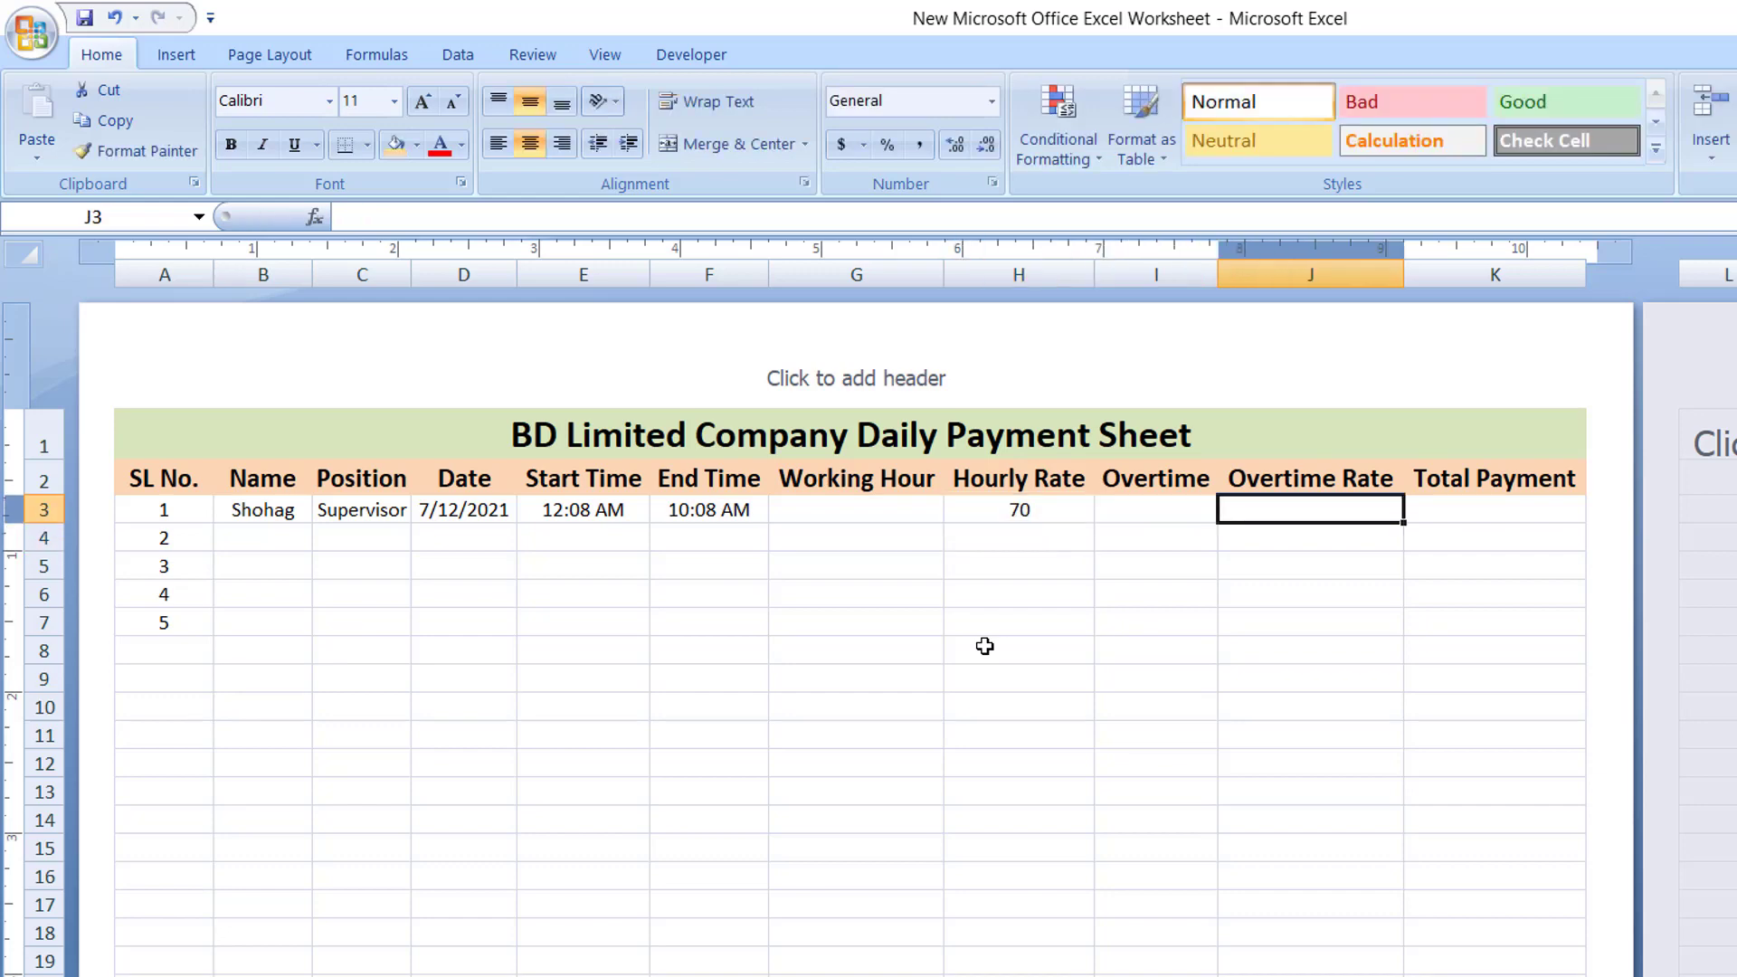
type("100")
key("Return")
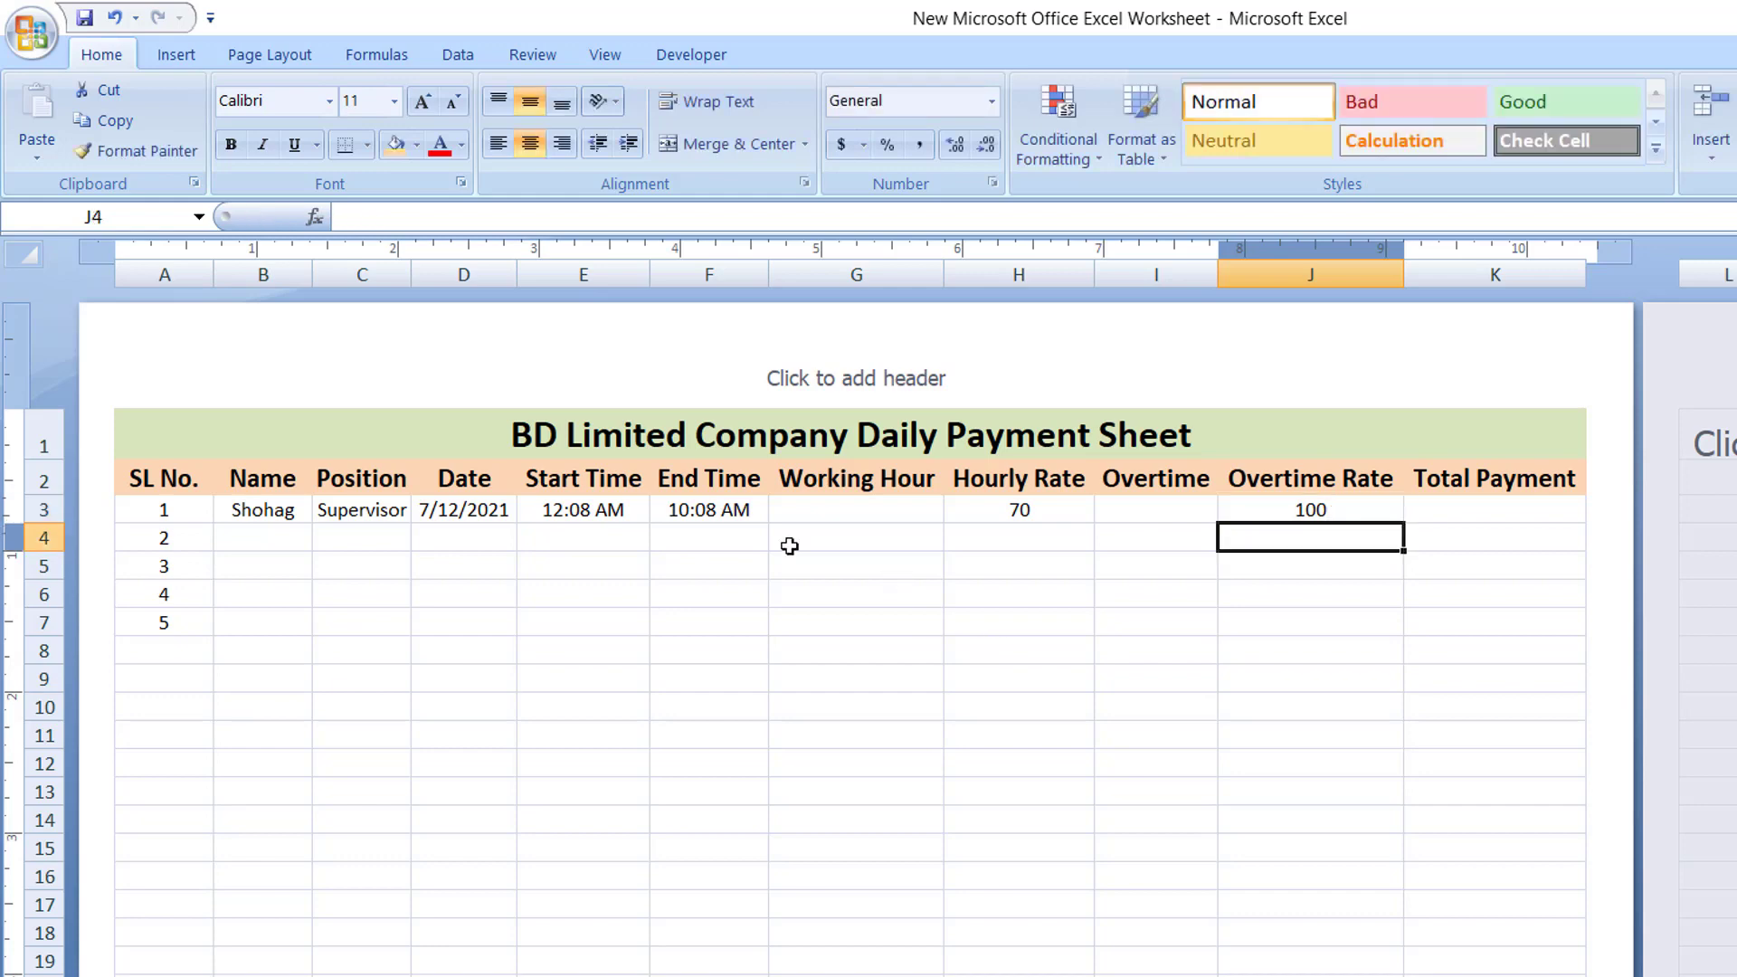
mouse_move(172, 510)
left_mouse_down()
mouse_move(1350, 630)
mouse_move(1538, 620)
left_mouse_up()
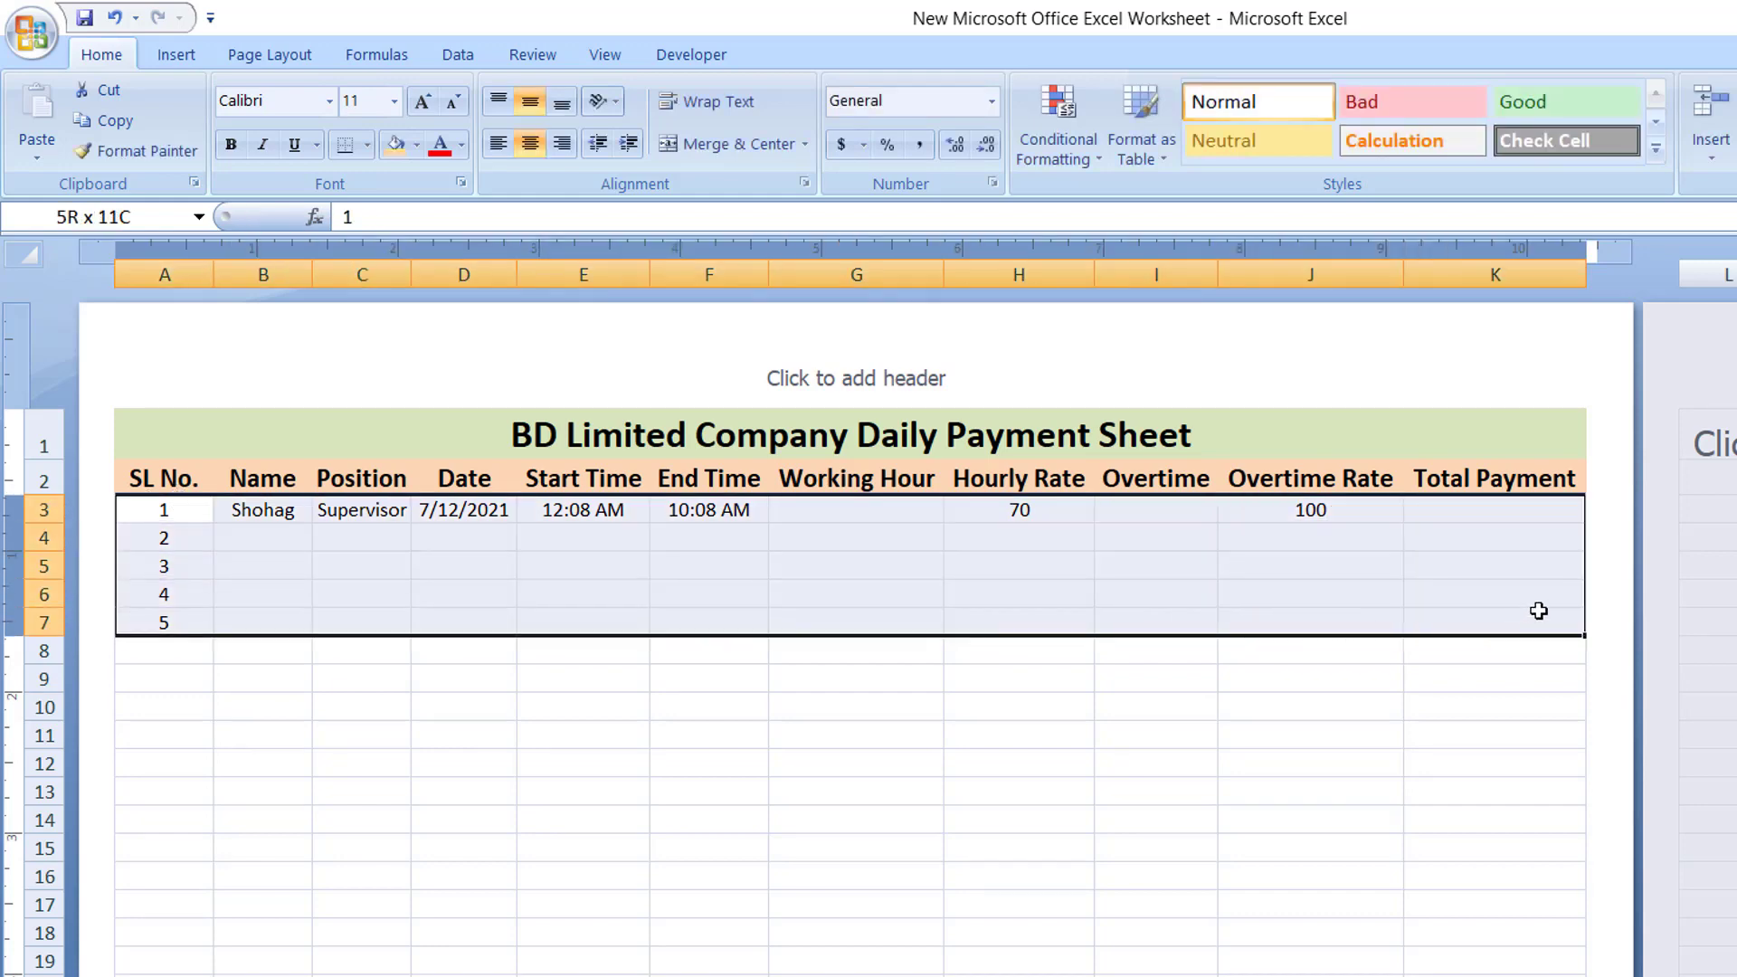
Increase the data rows' font size to 14 points.
left_click(422, 107)
left_click(418, 101)
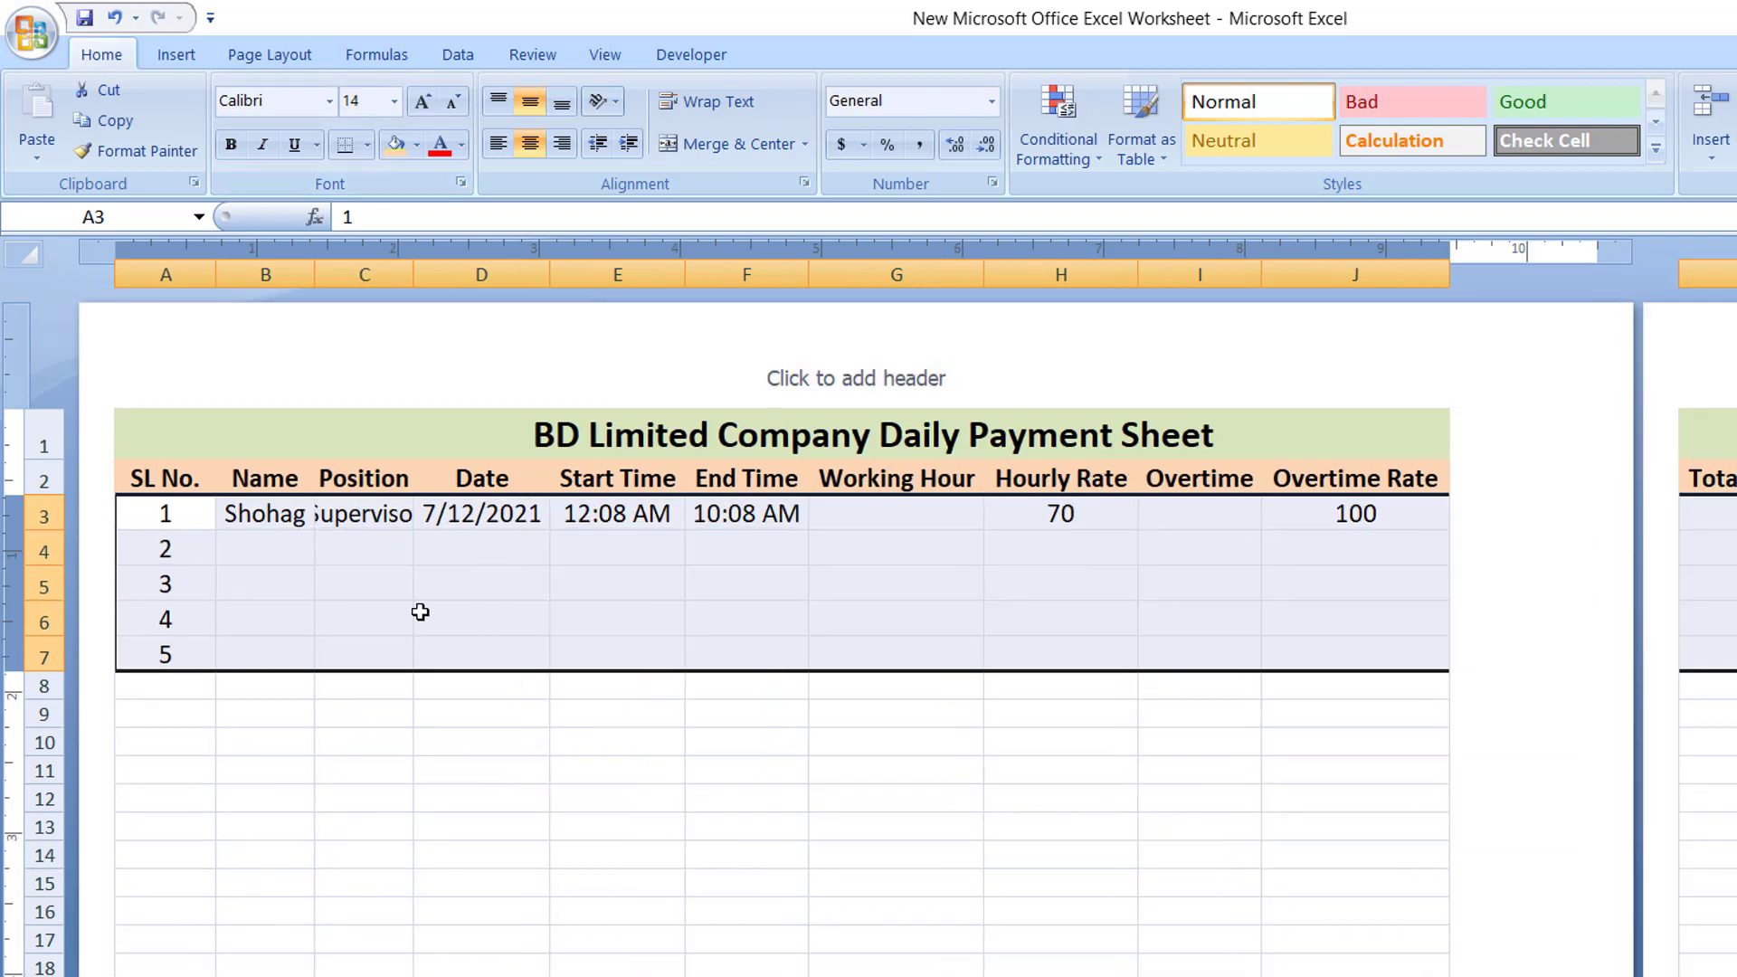
left_click(420, 613)
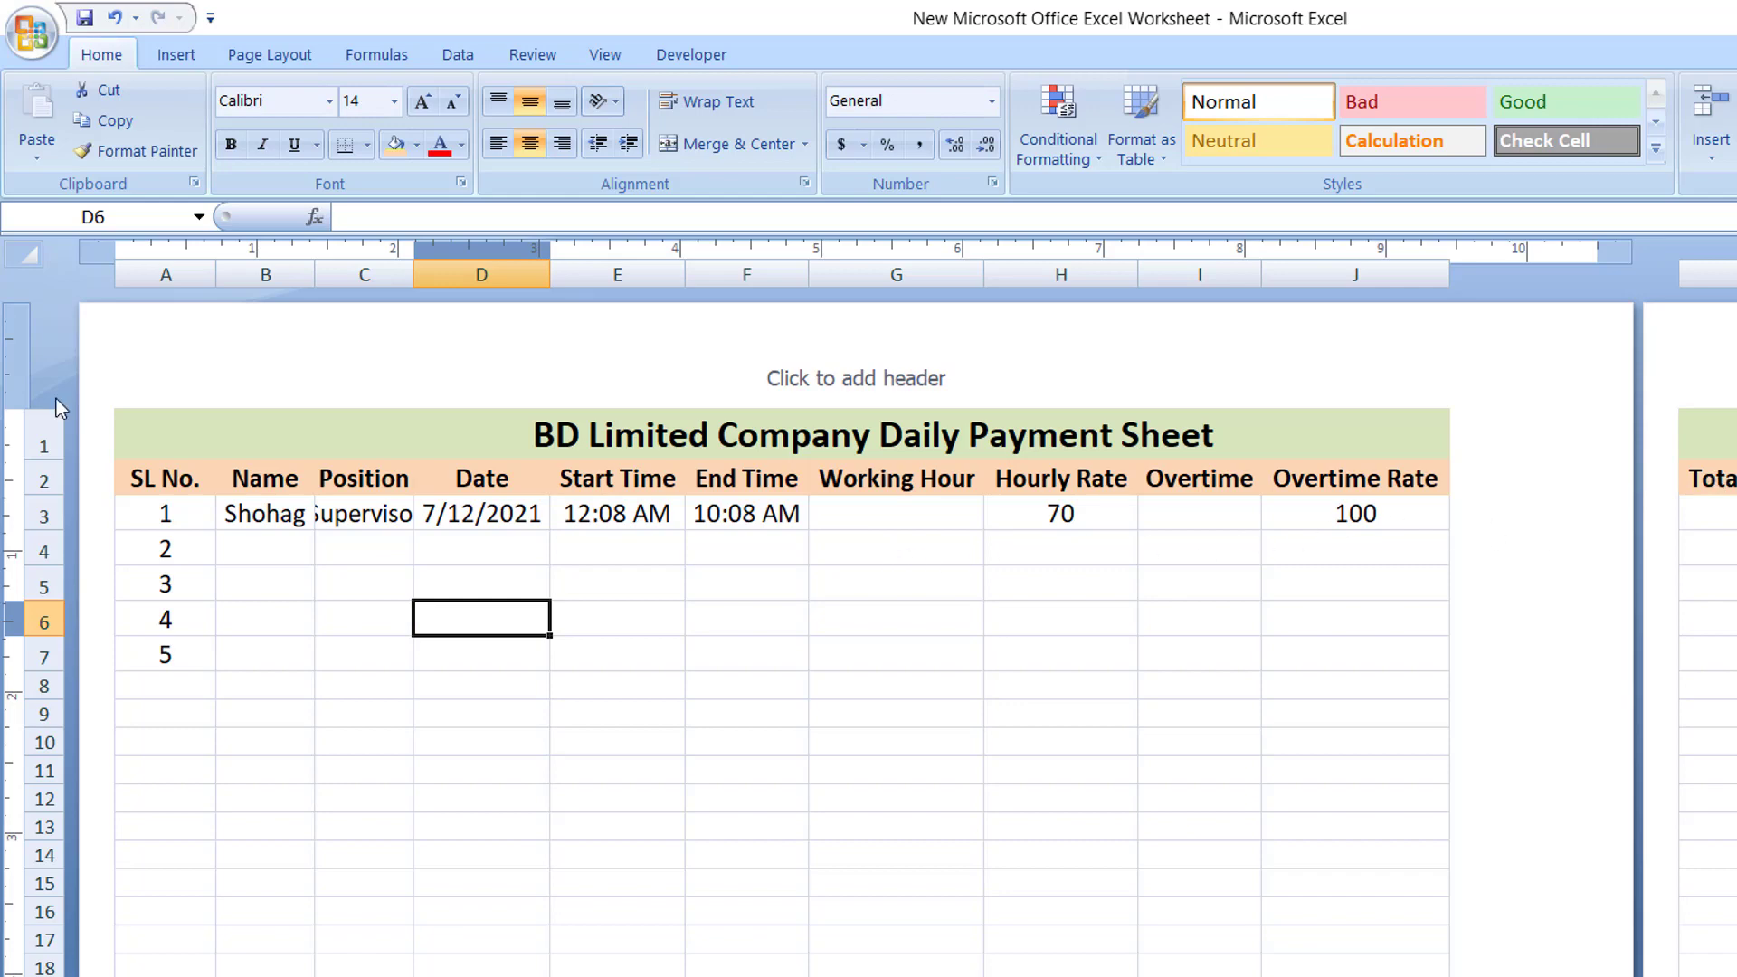
Narrow columns A and G and wrap the Working Hour header onto two lines.
left_click_drag(210, 274, 186, 274)
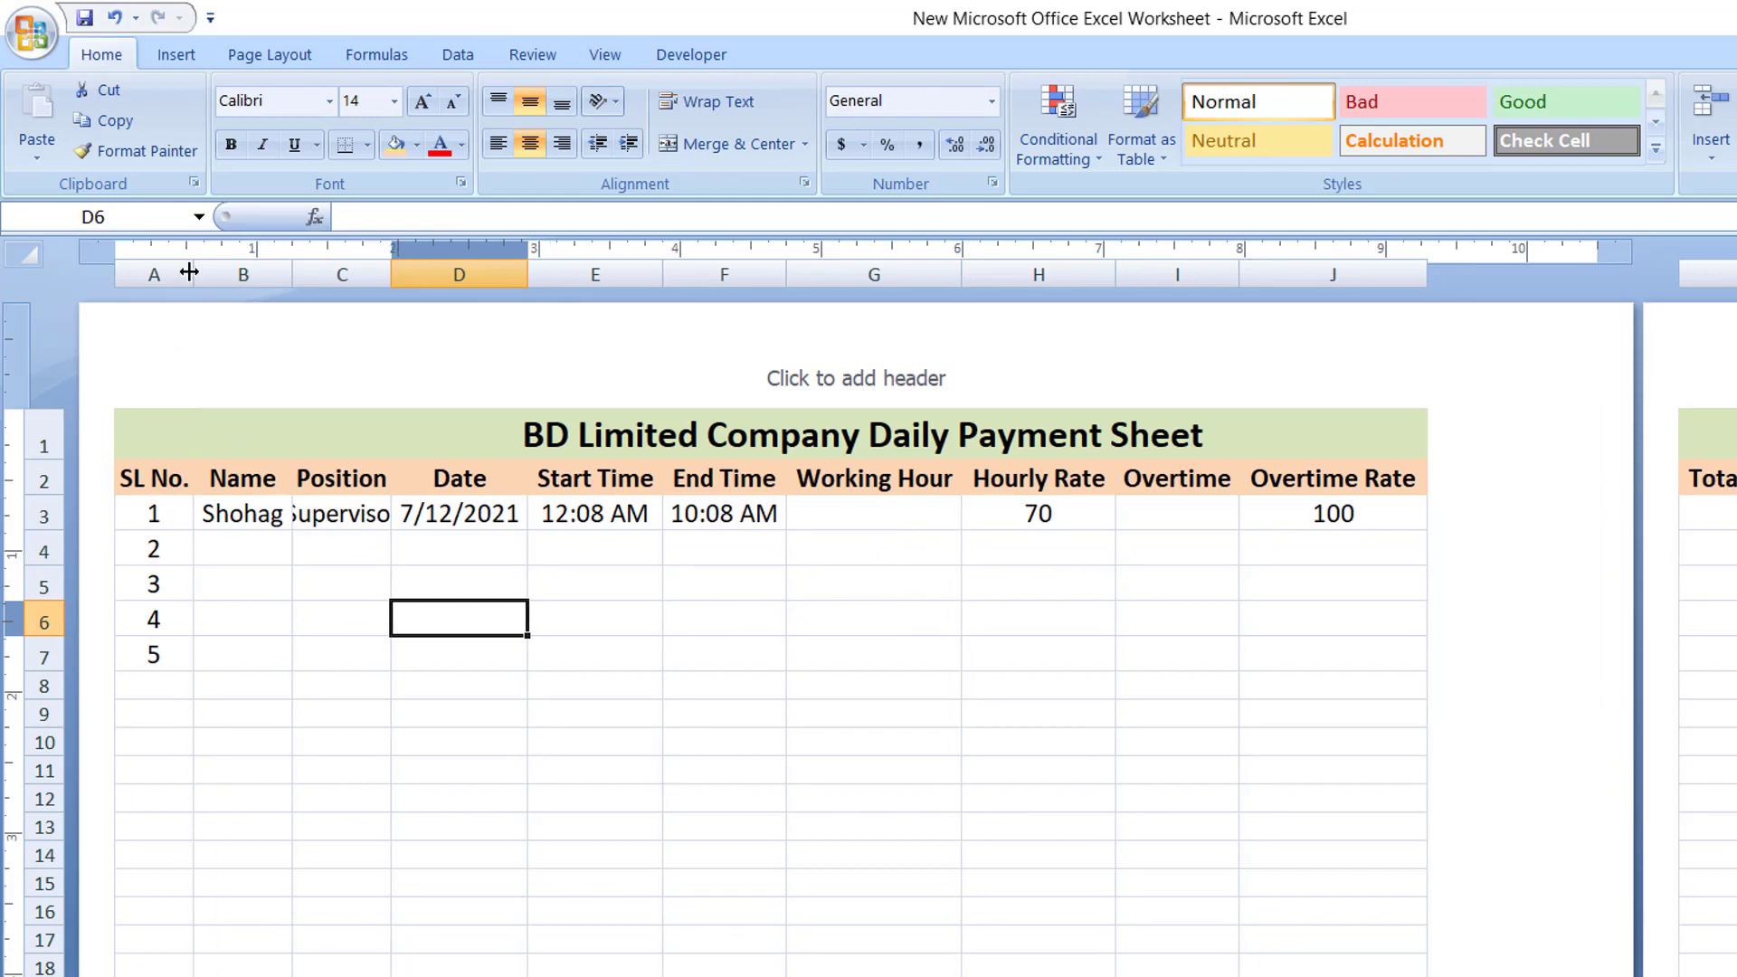
left_click(868, 478)
left_click_drag(961, 283, 921, 283)
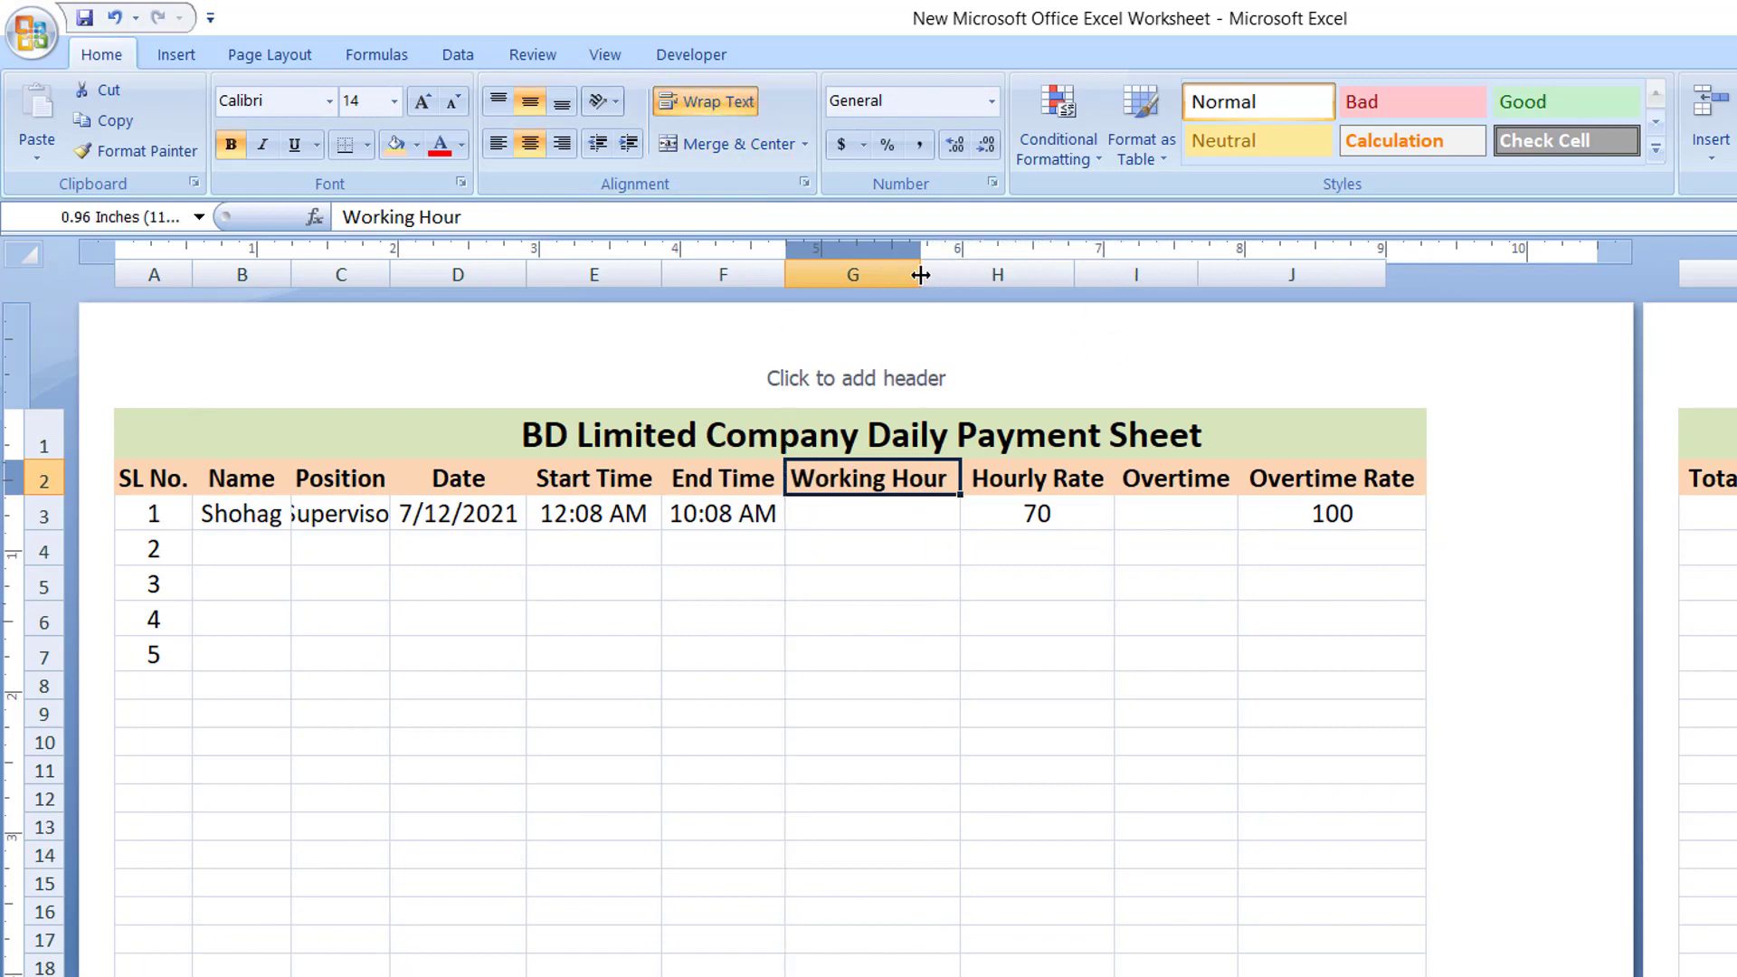
left_click(719, 100)
left_click(718, 101)
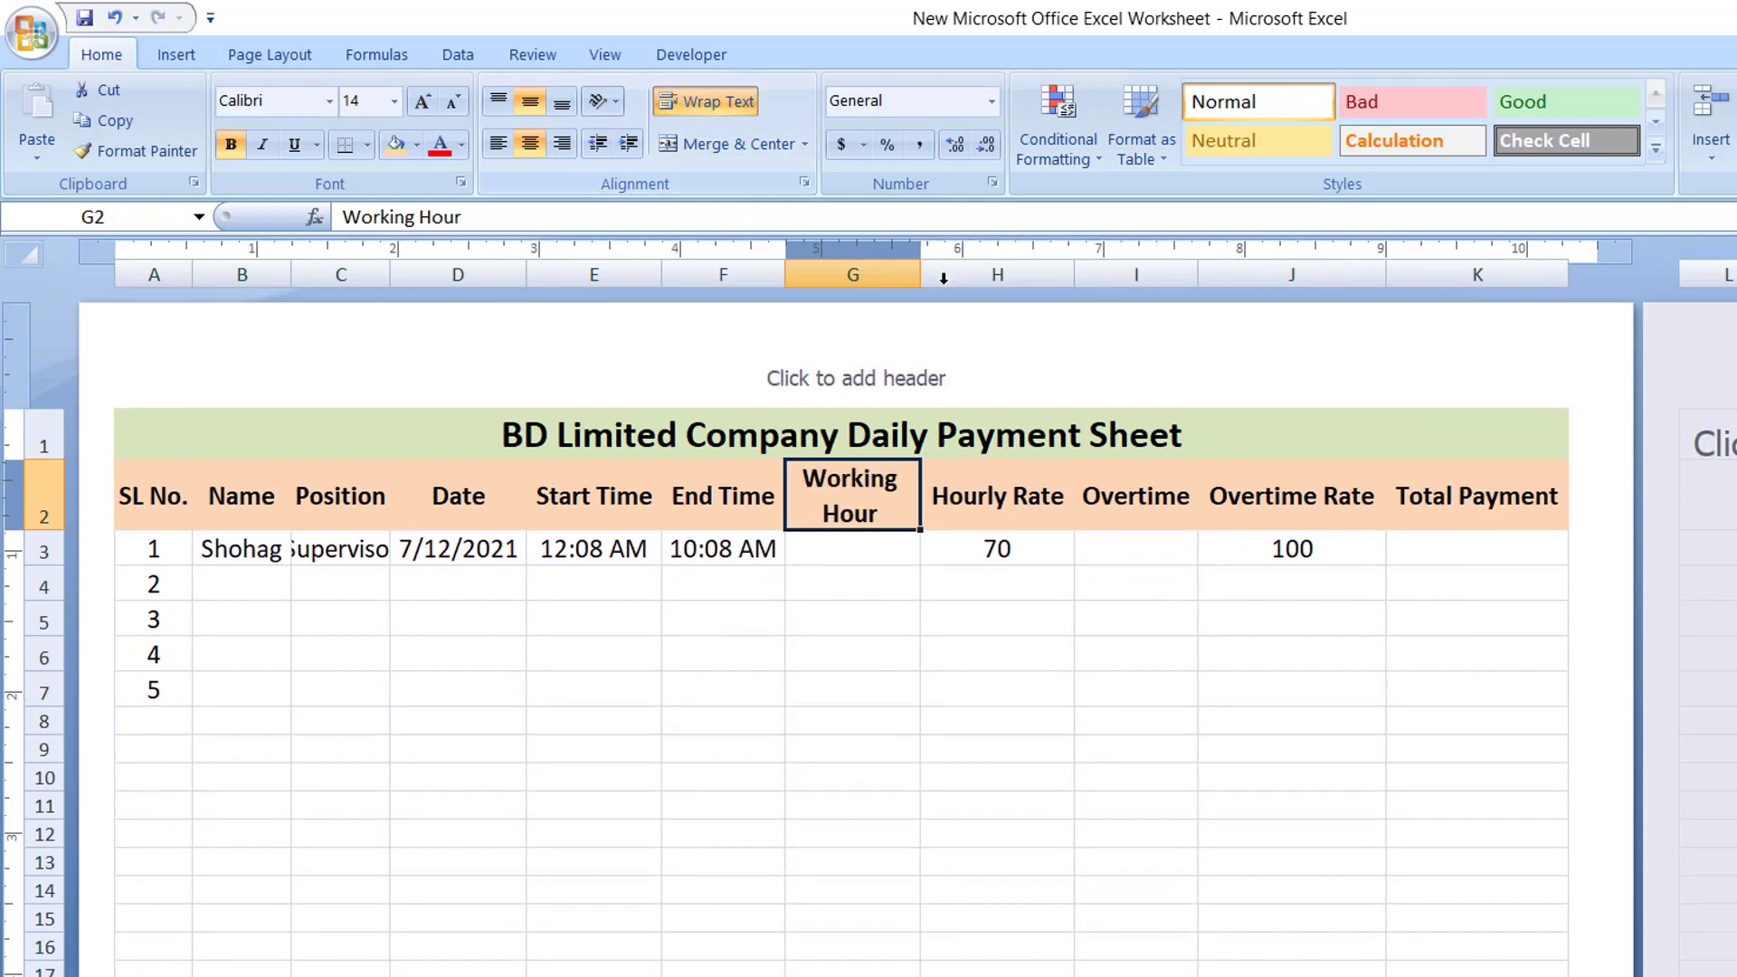
left_click(851, 554)
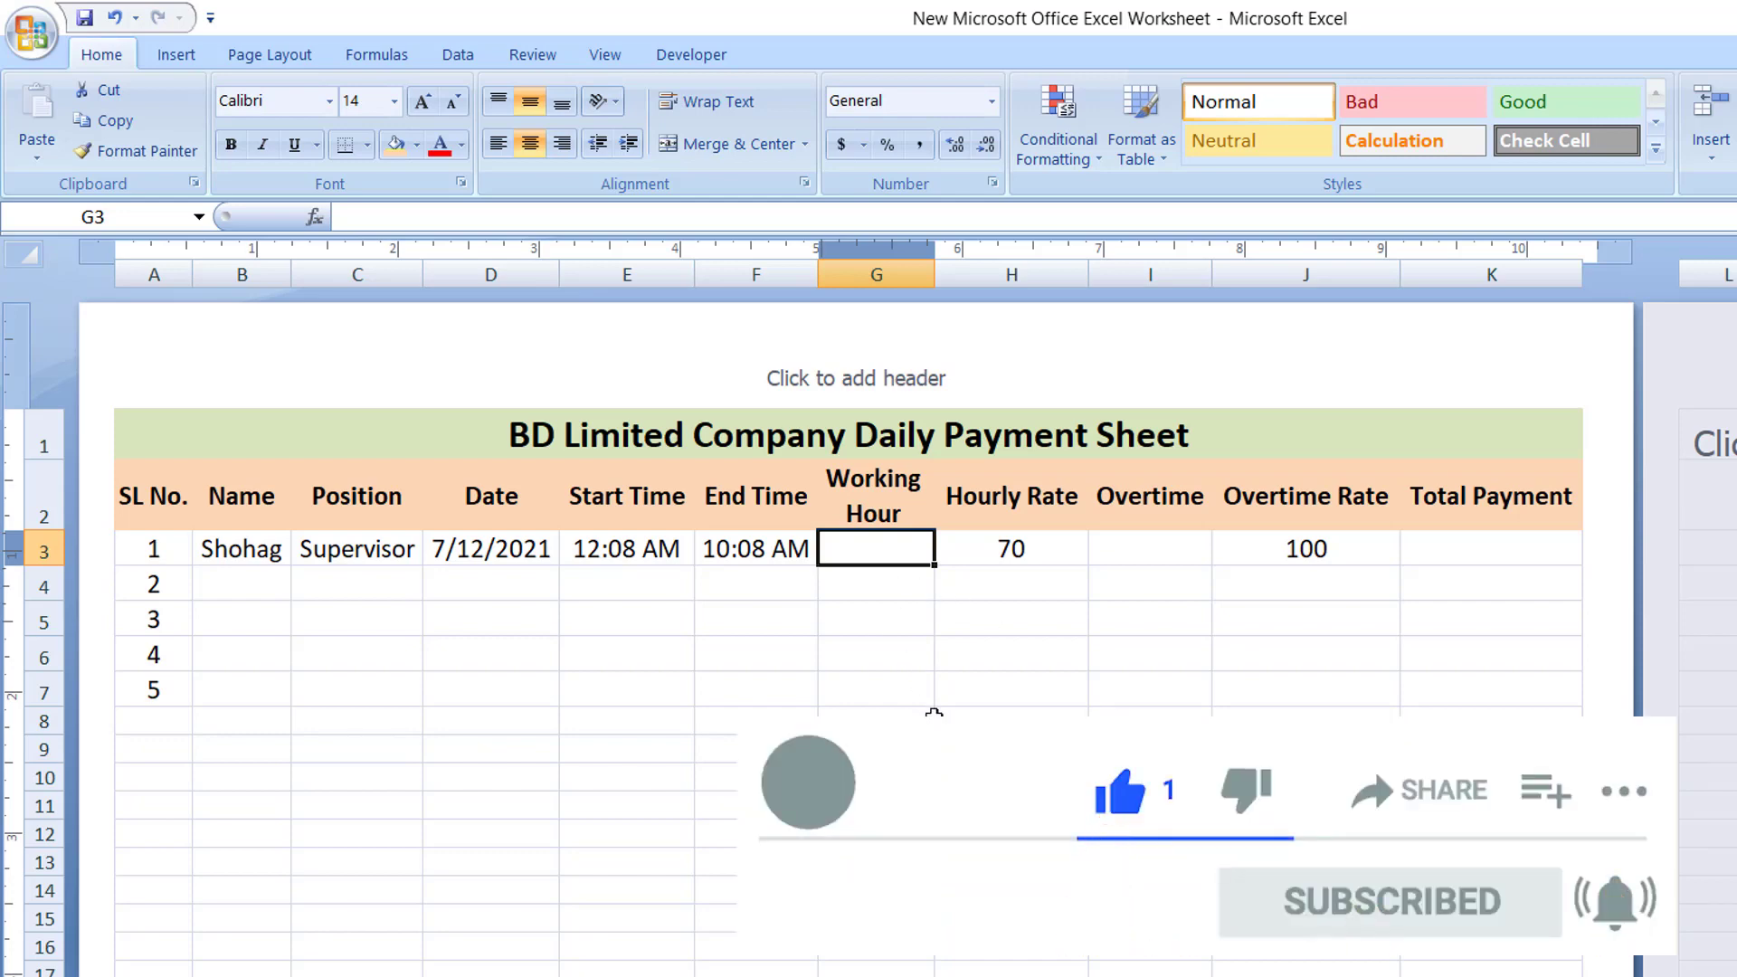
Start the Working Hour formula in G3 with =IF((.
type("=IF")
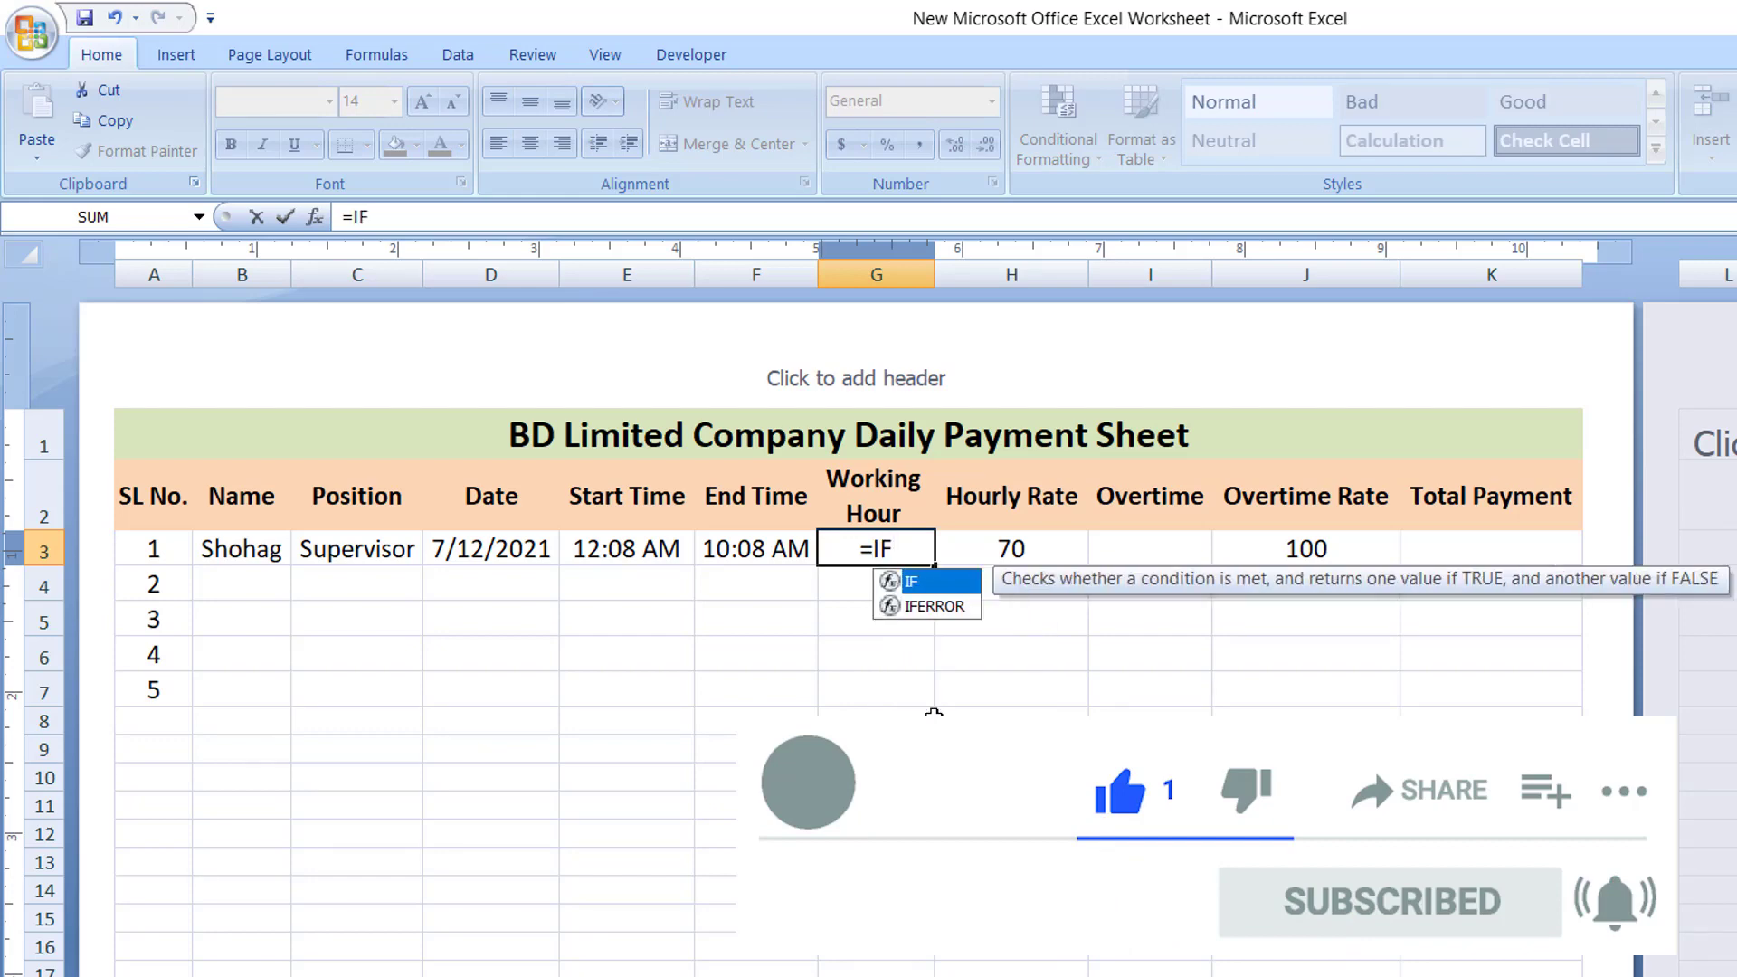
type("((")
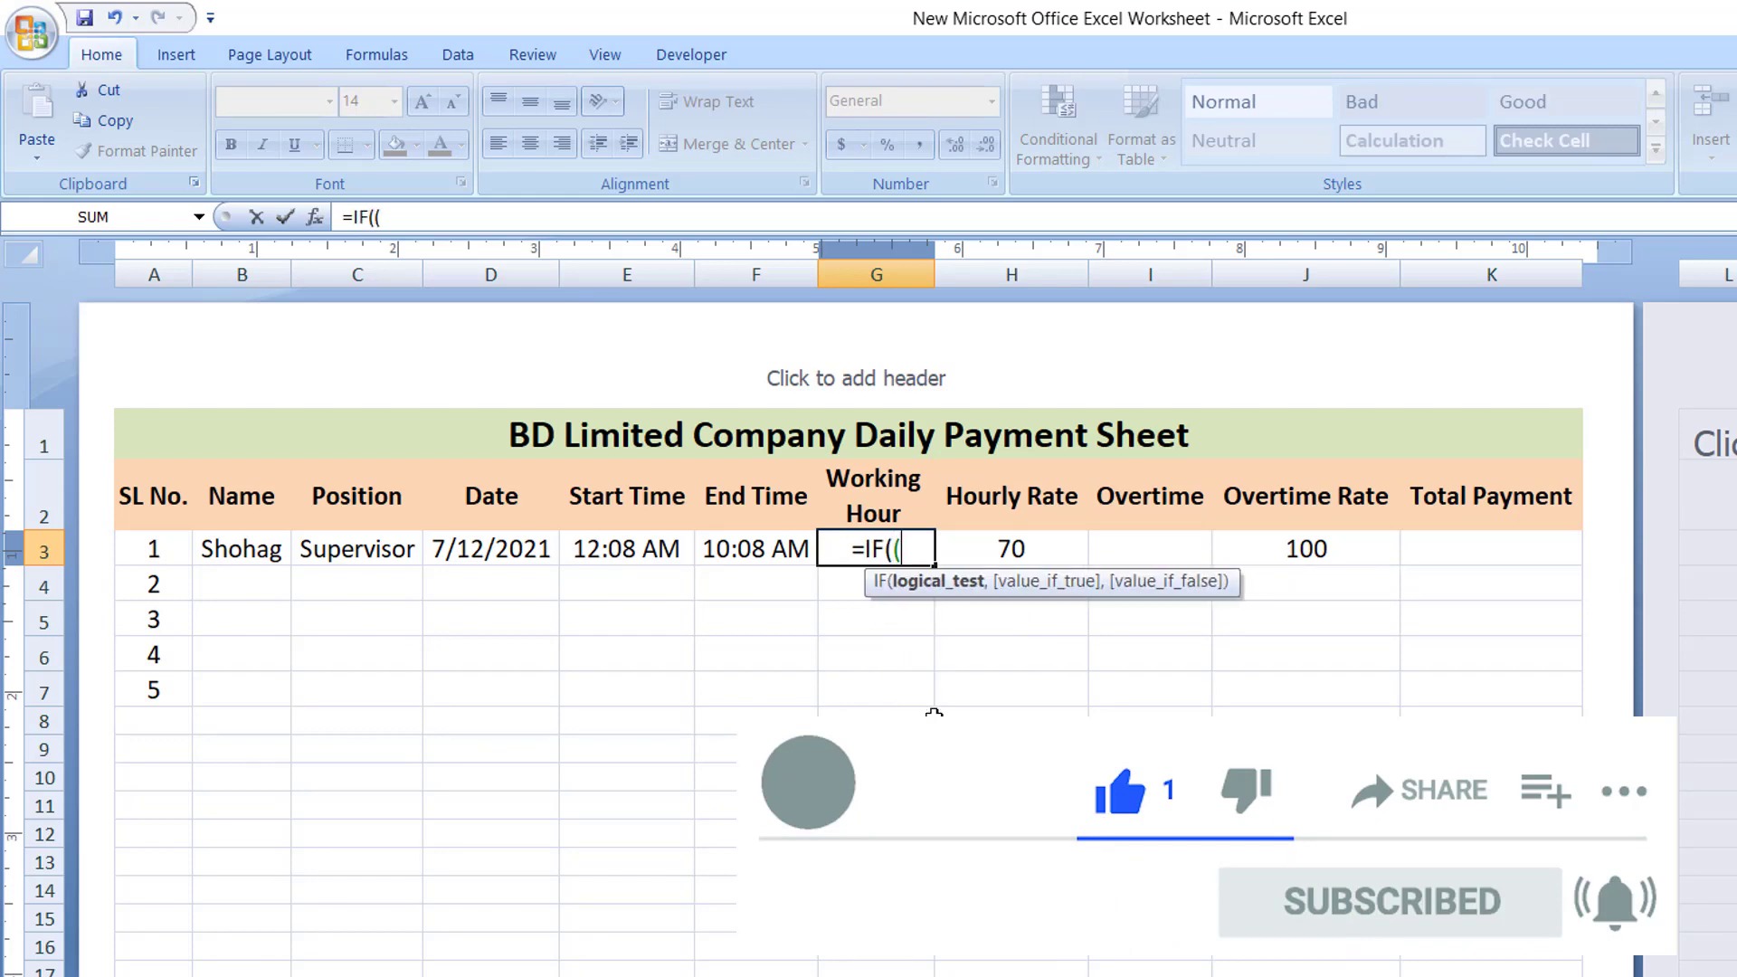
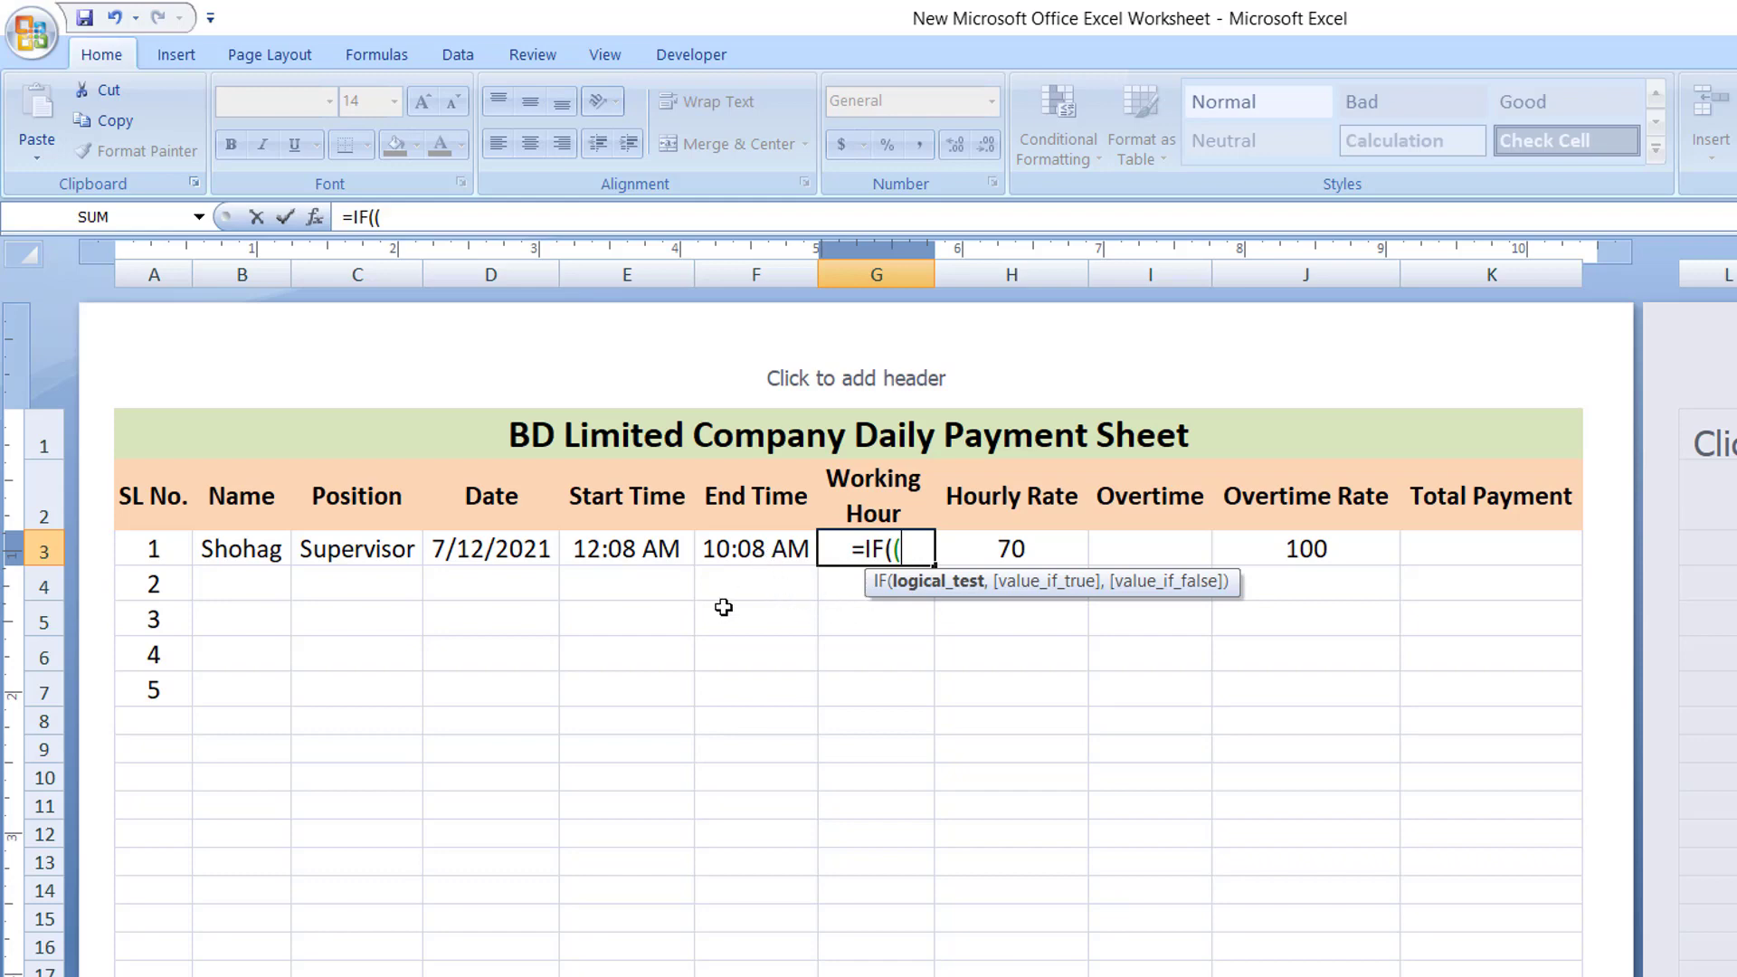
Complete the G3 IF test so it checks whether (F3-E3)*24 exceeds 8.
left_click(794, 551)
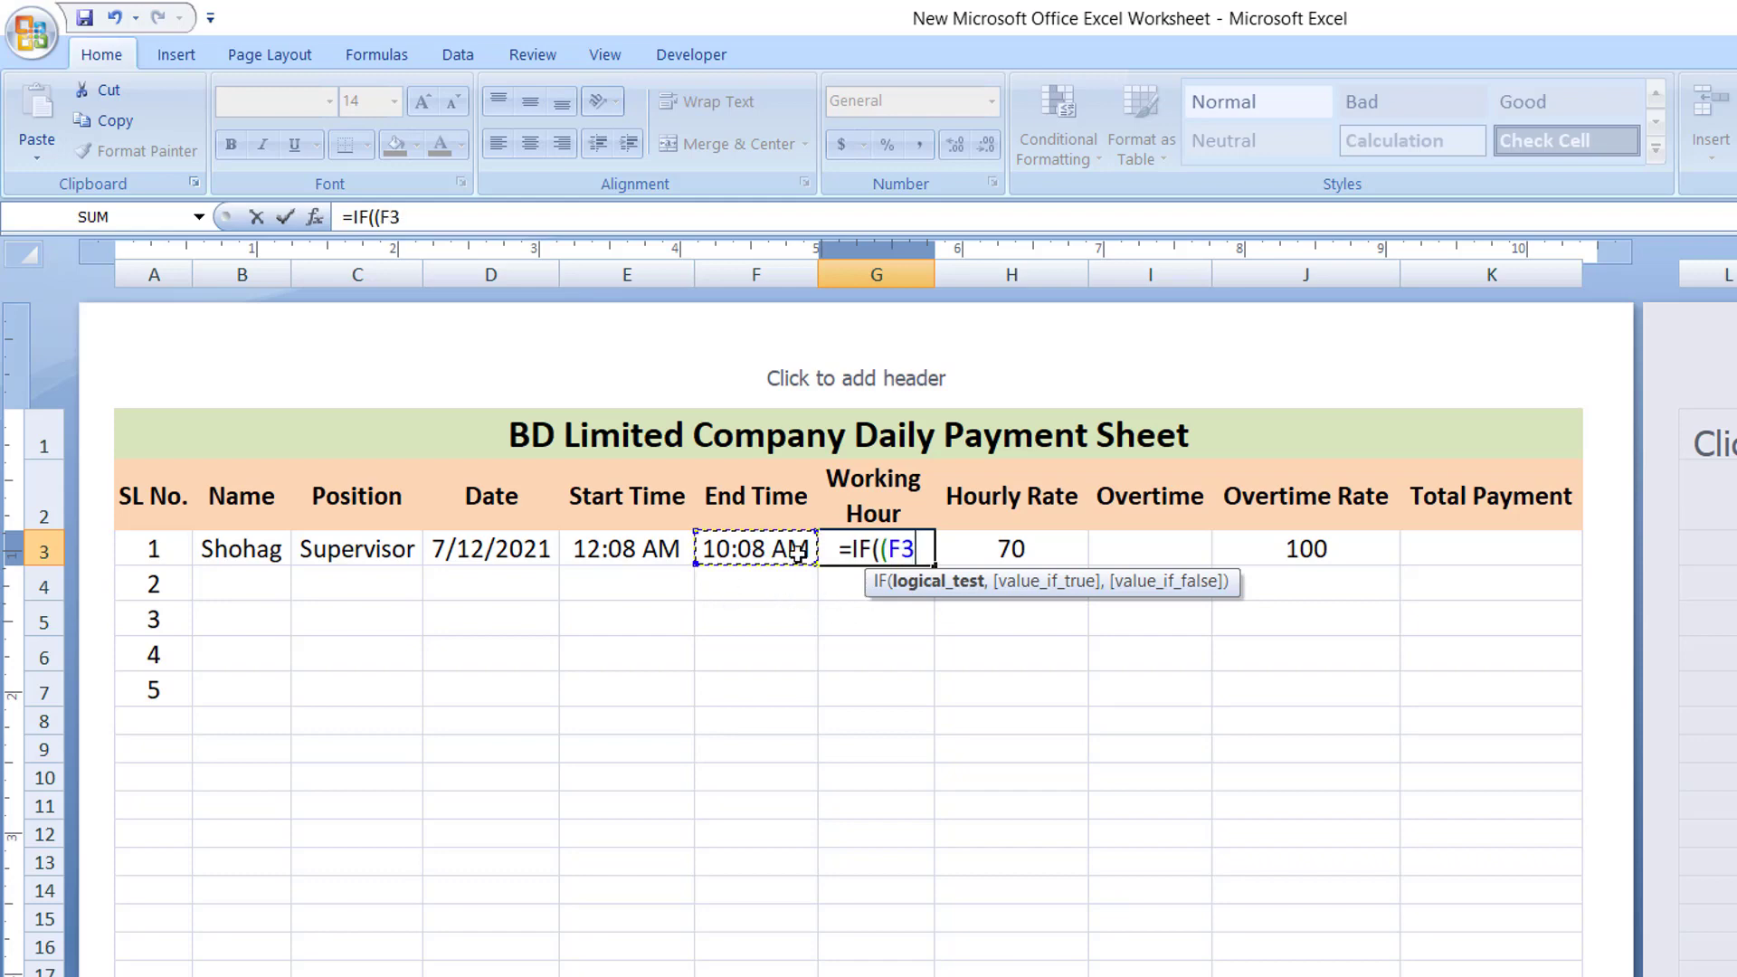
type("-")
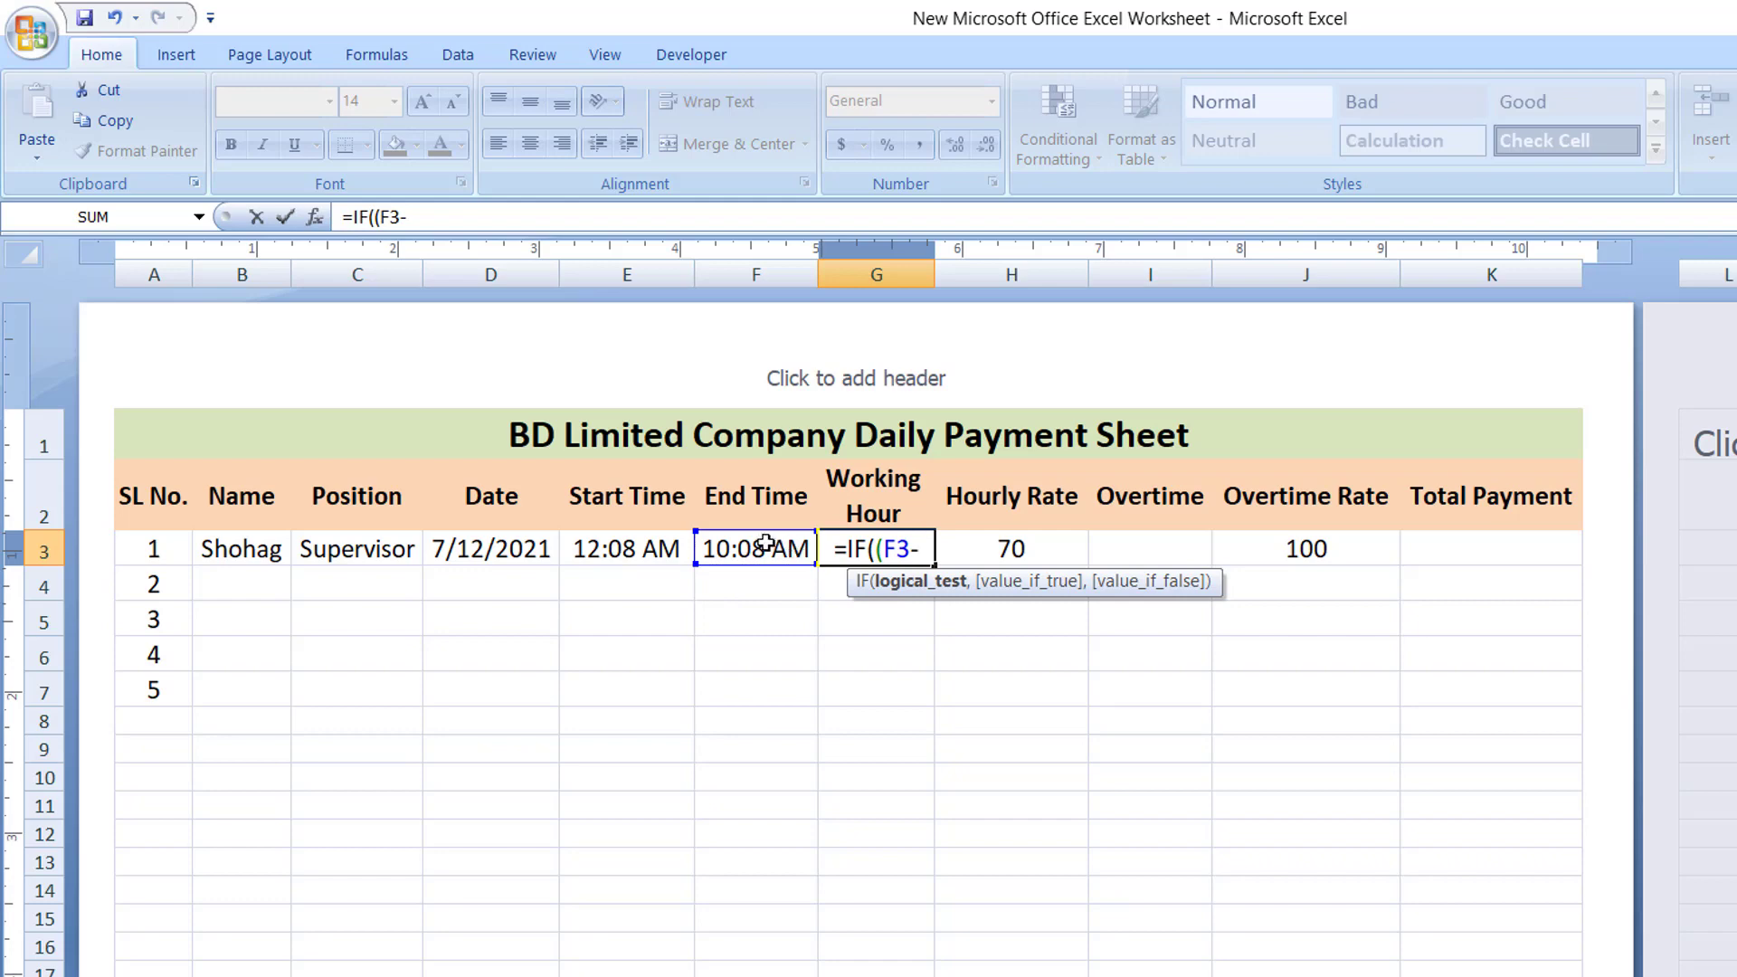
left_click(635, 549)
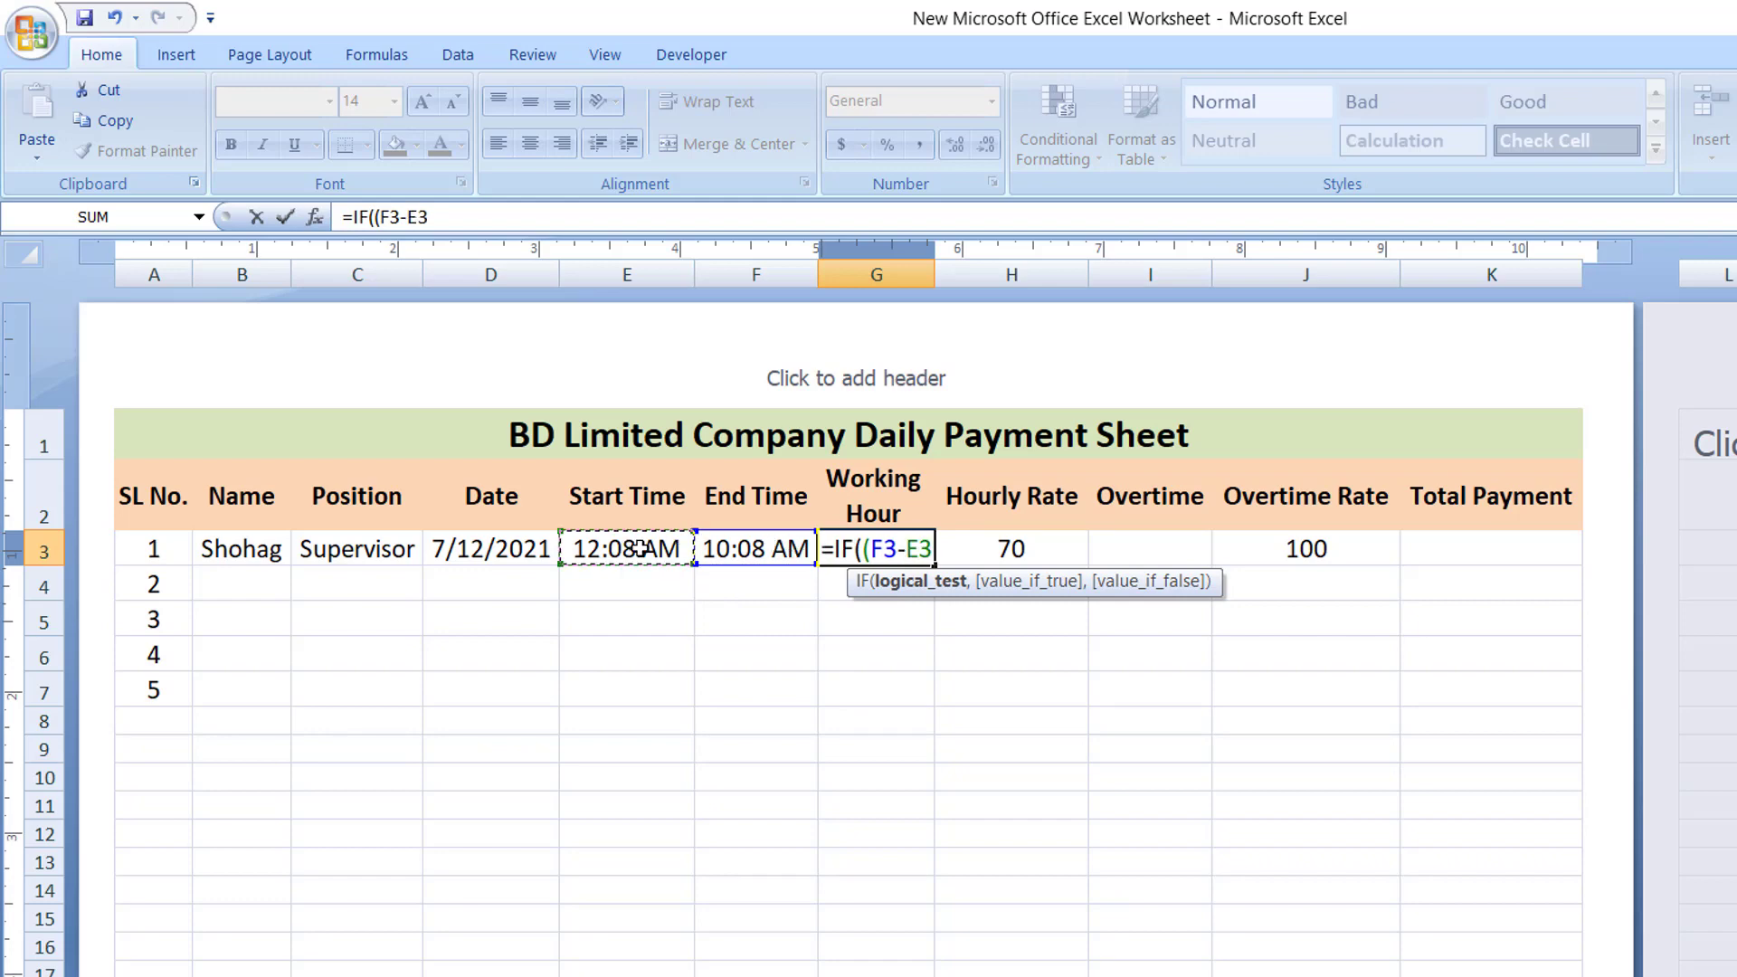
type(")")
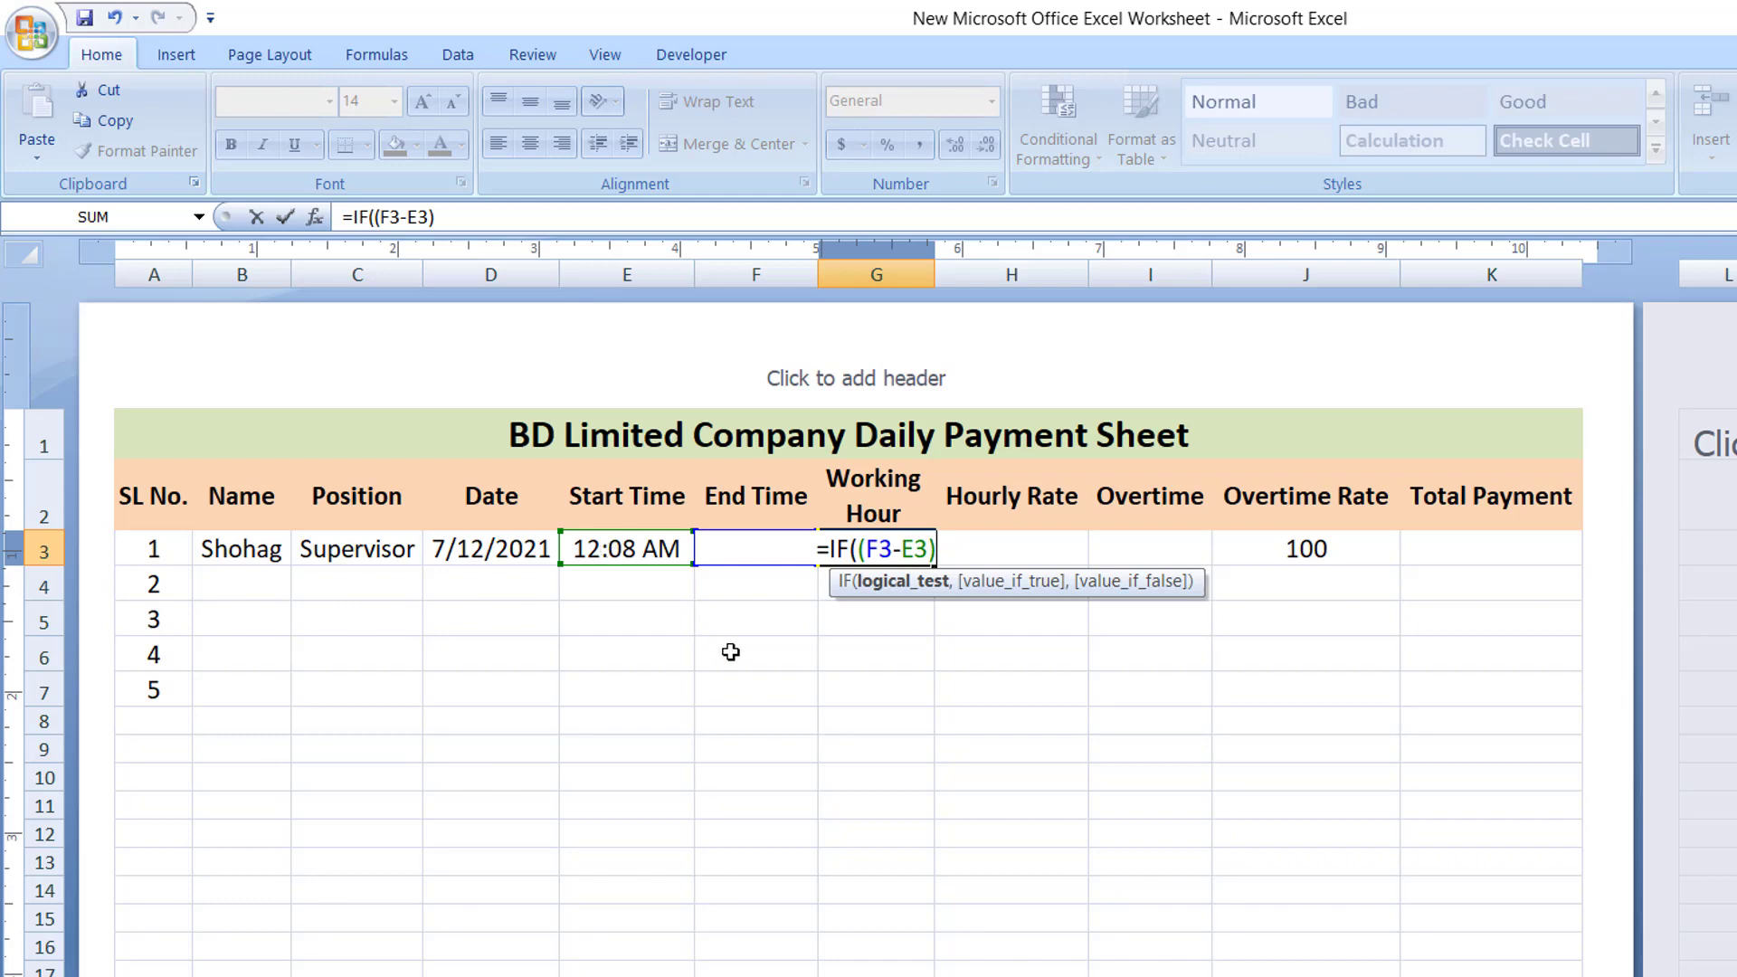
type("*")
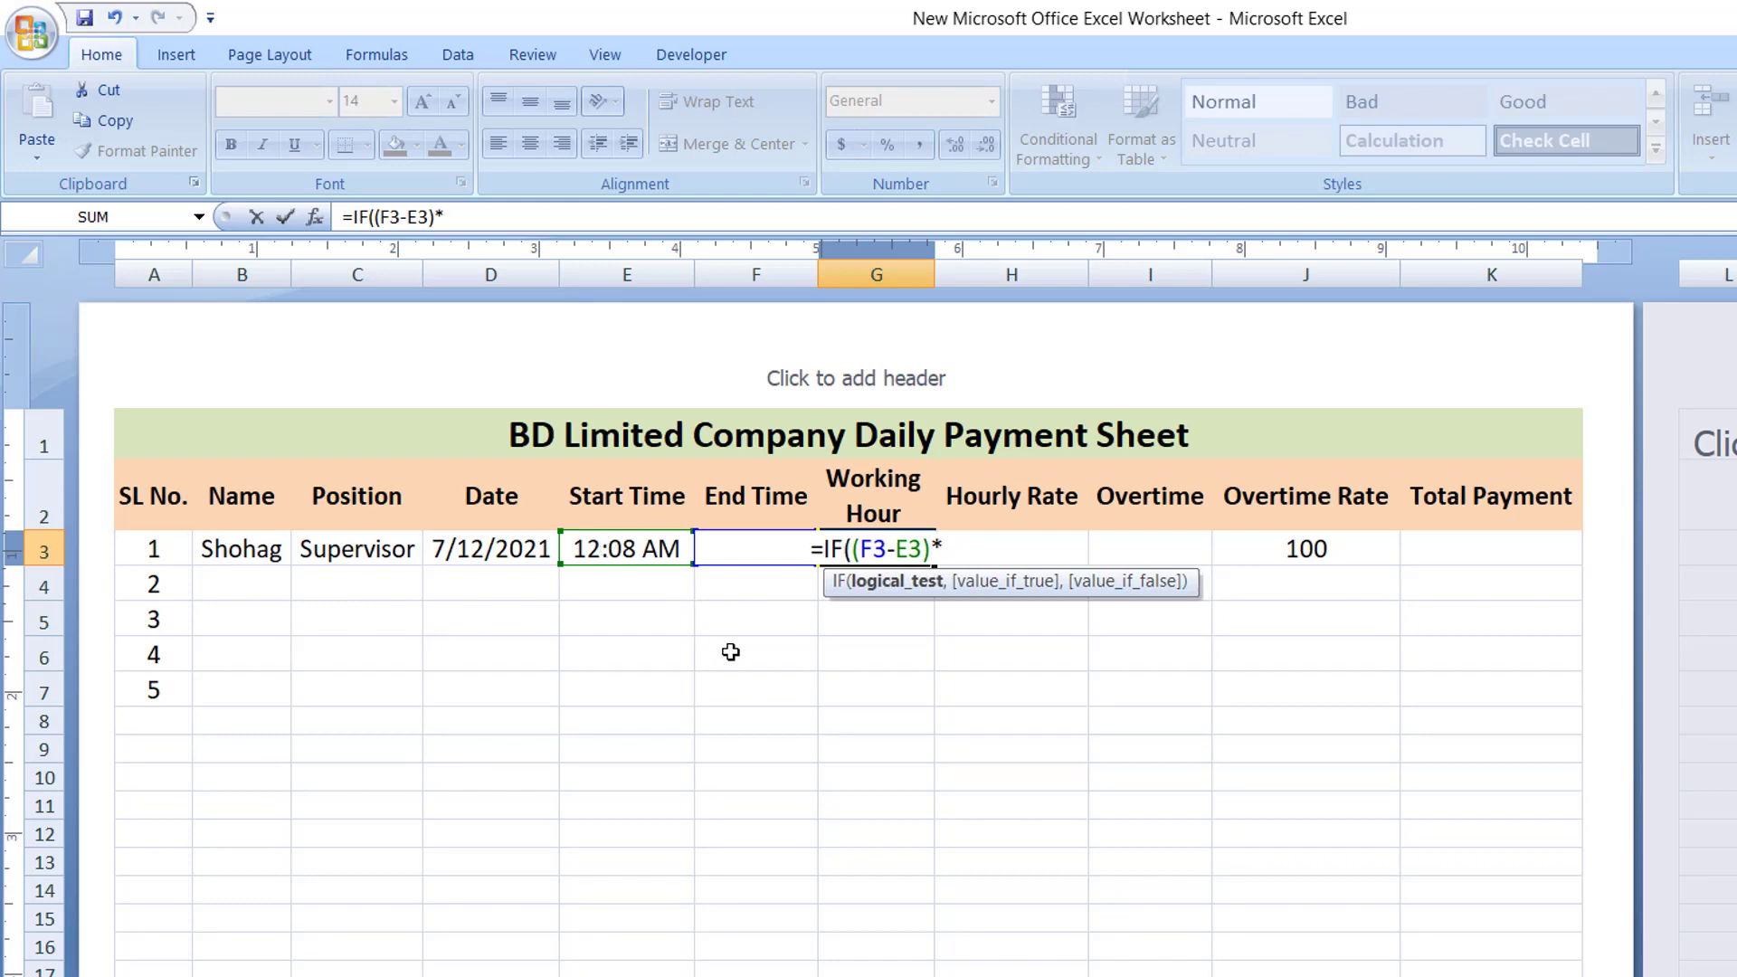
type("24")
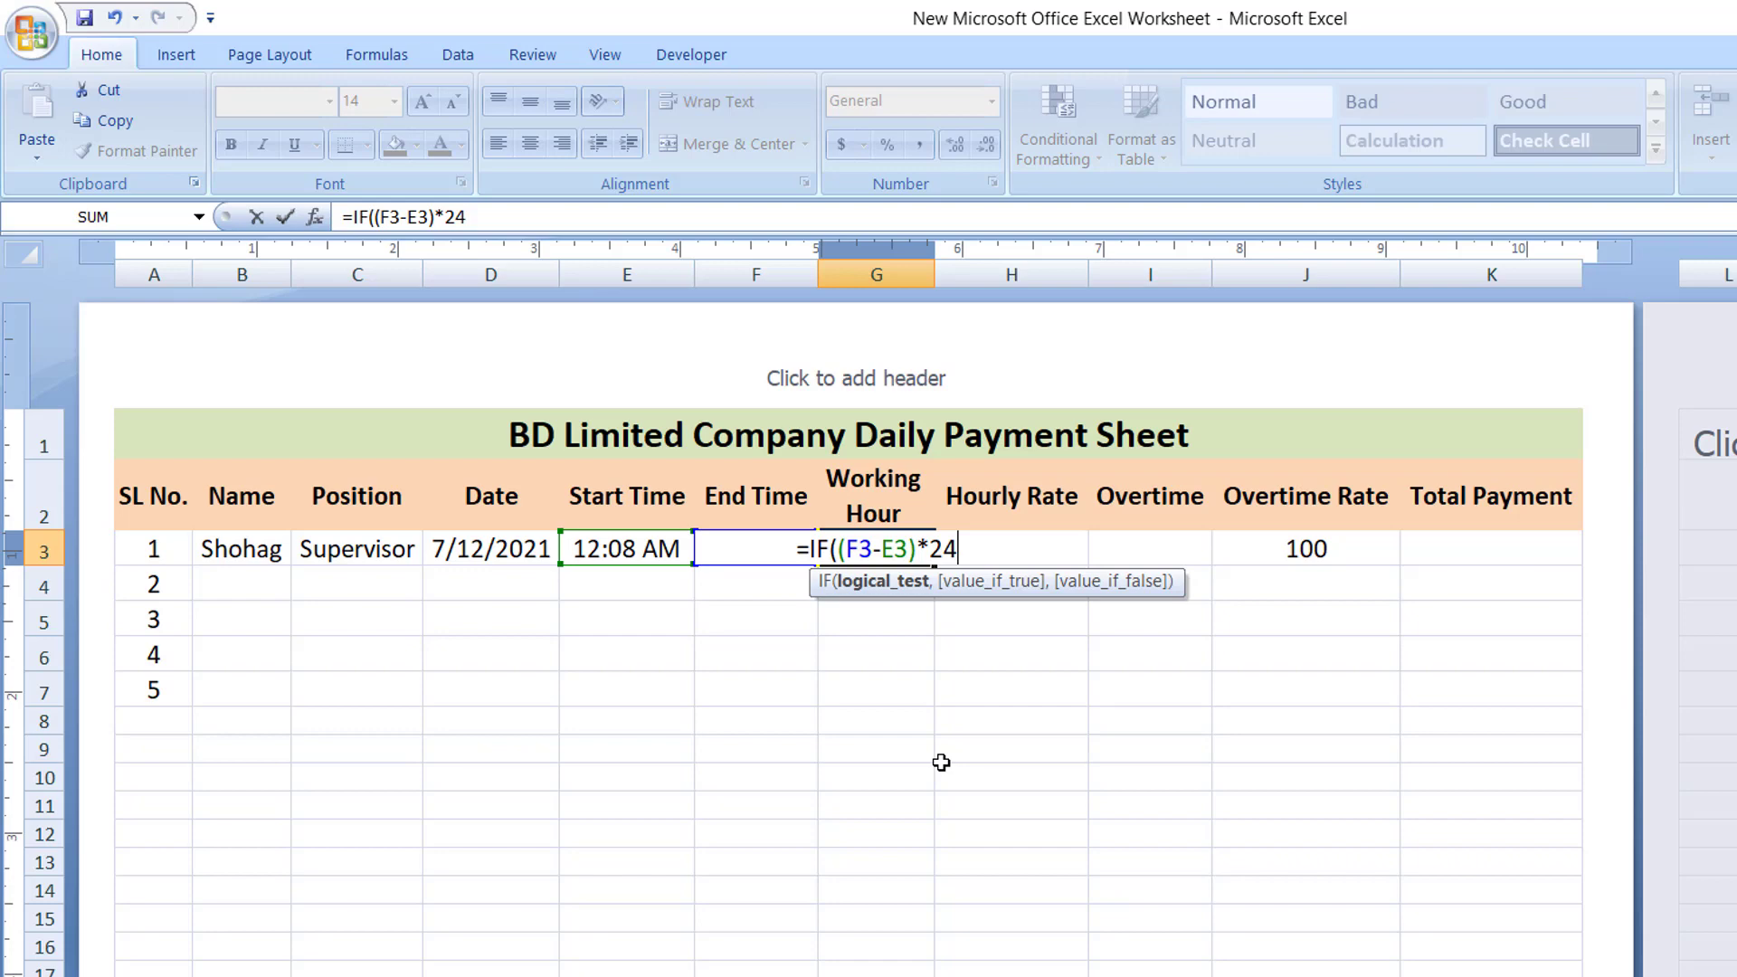
type(">")
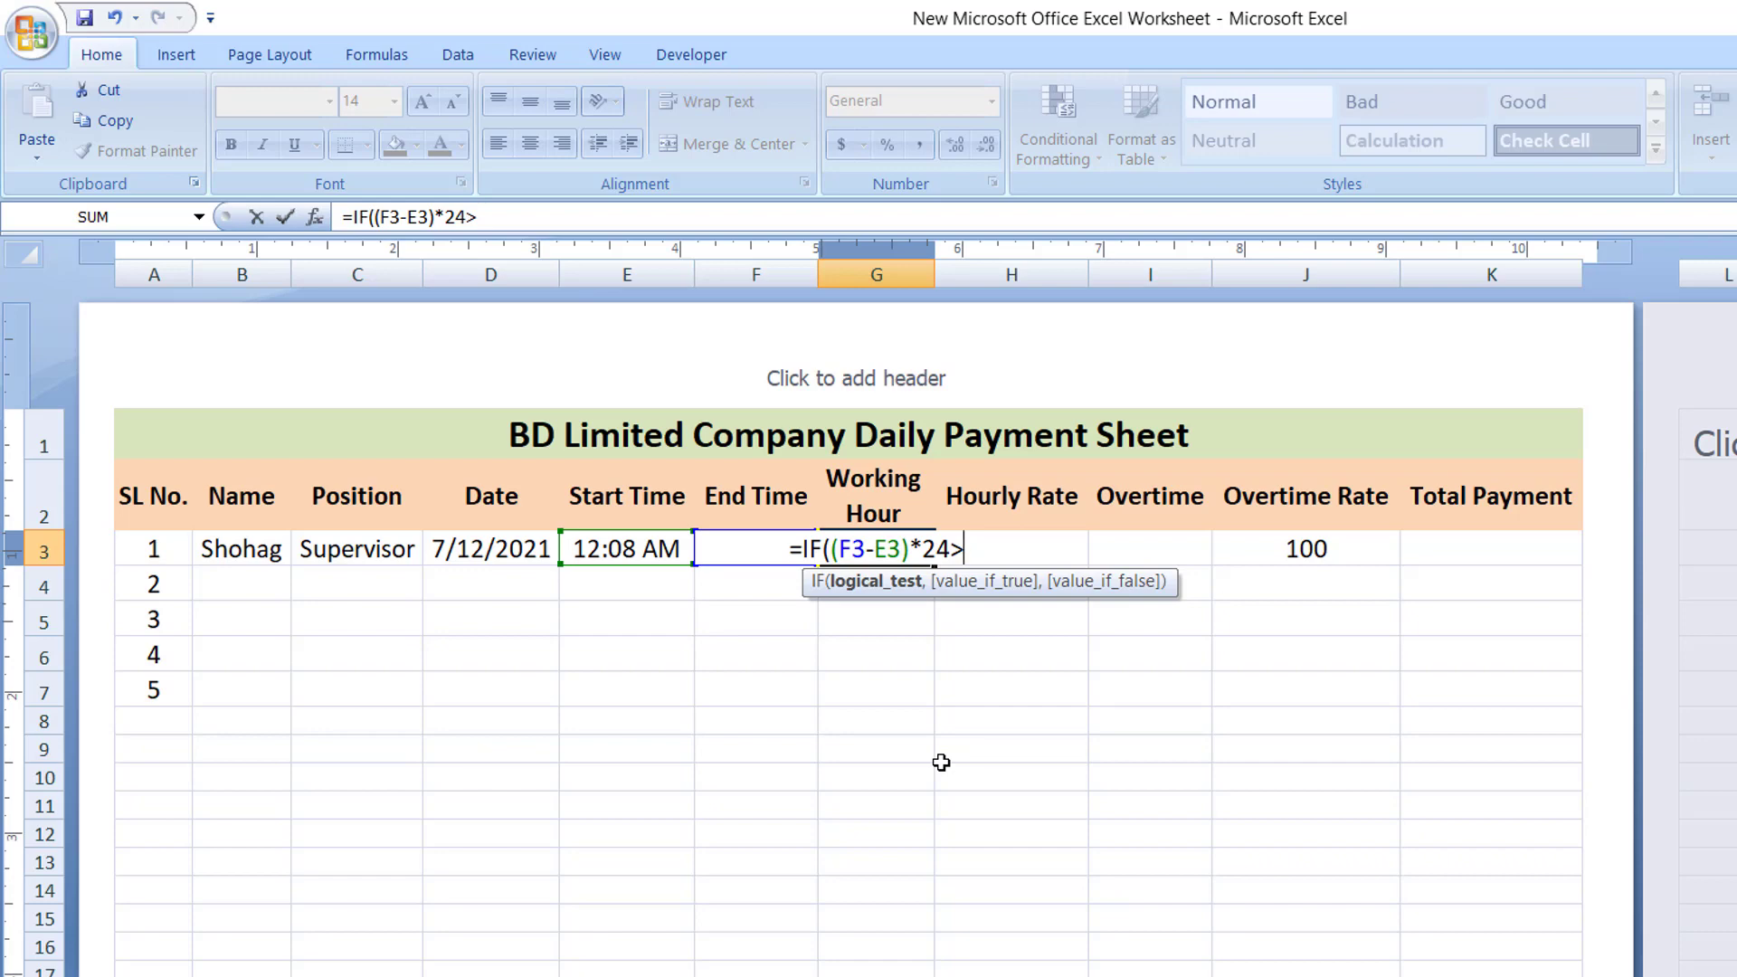
type("8")
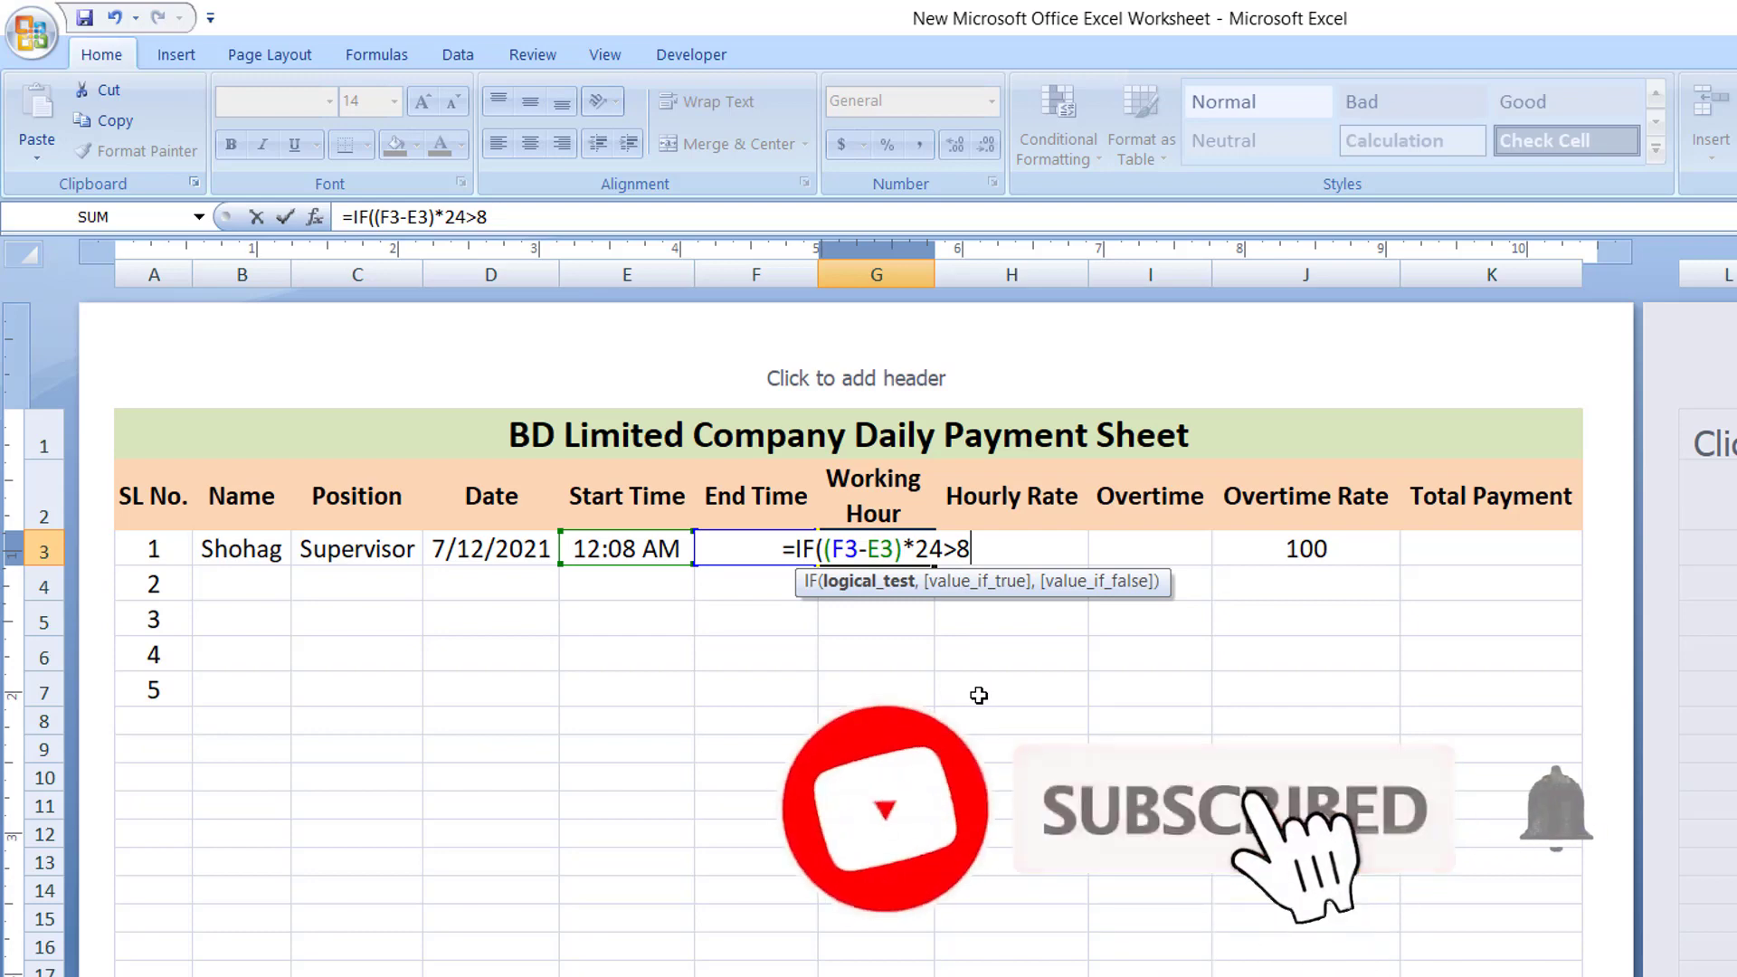
type(",")
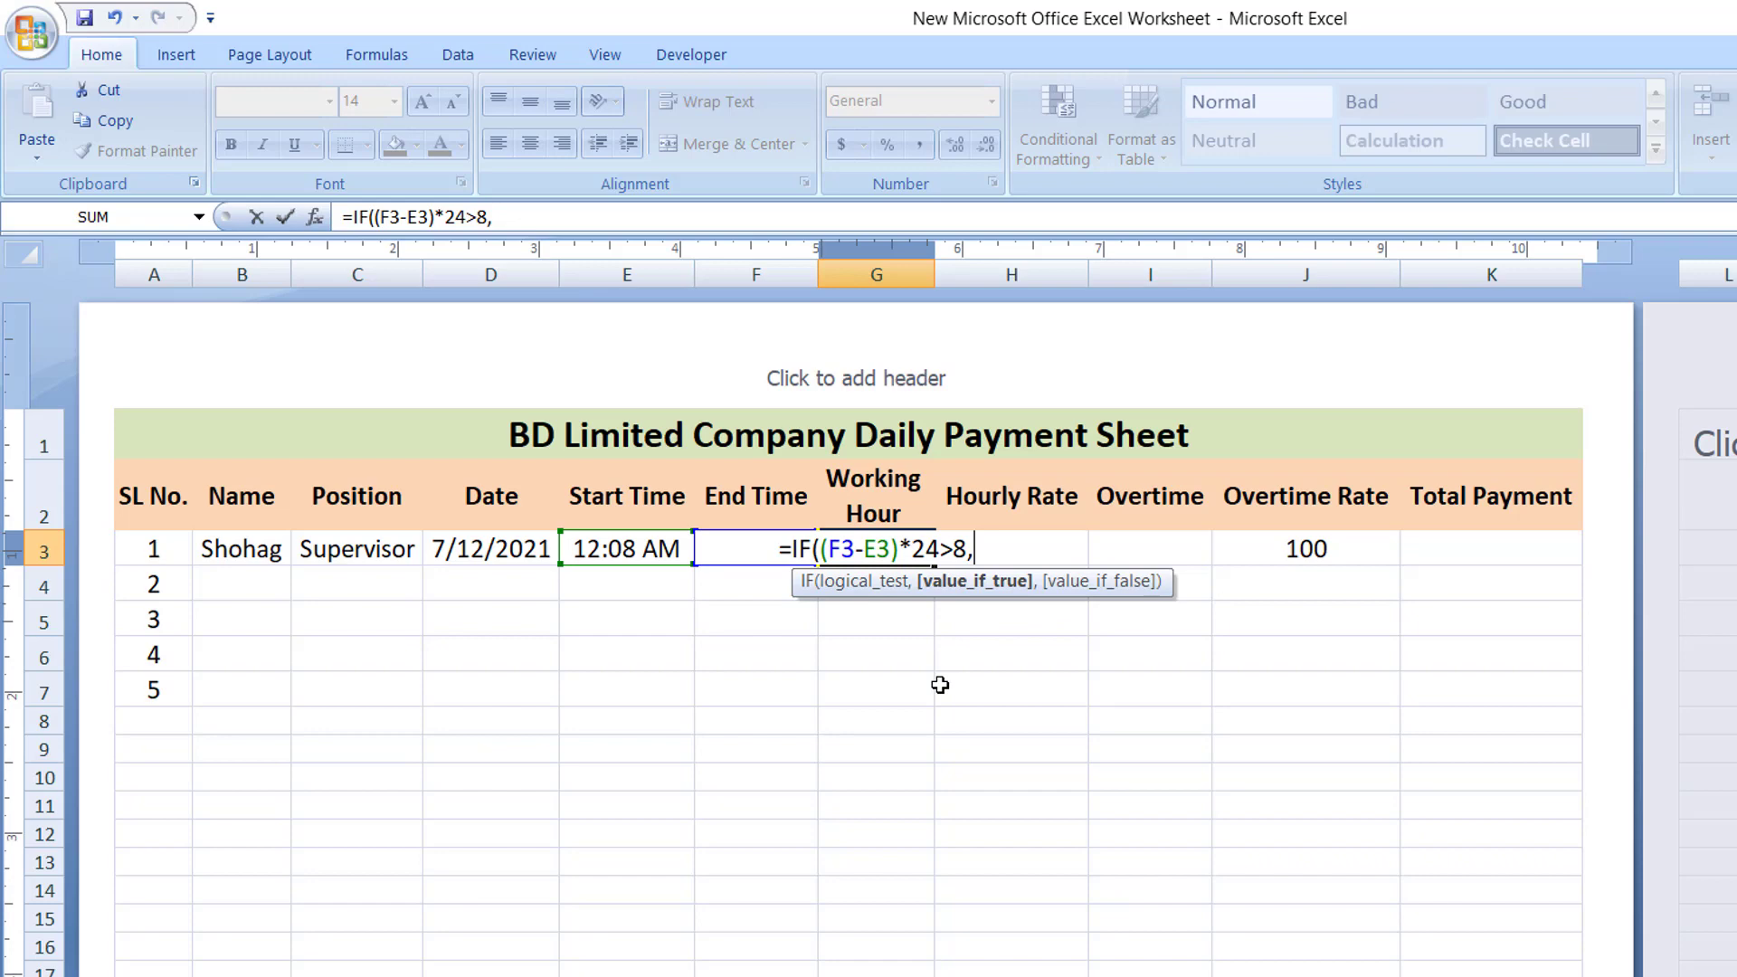
Enter 8 as the true-value argument of the G3 IF formula.
type("8")
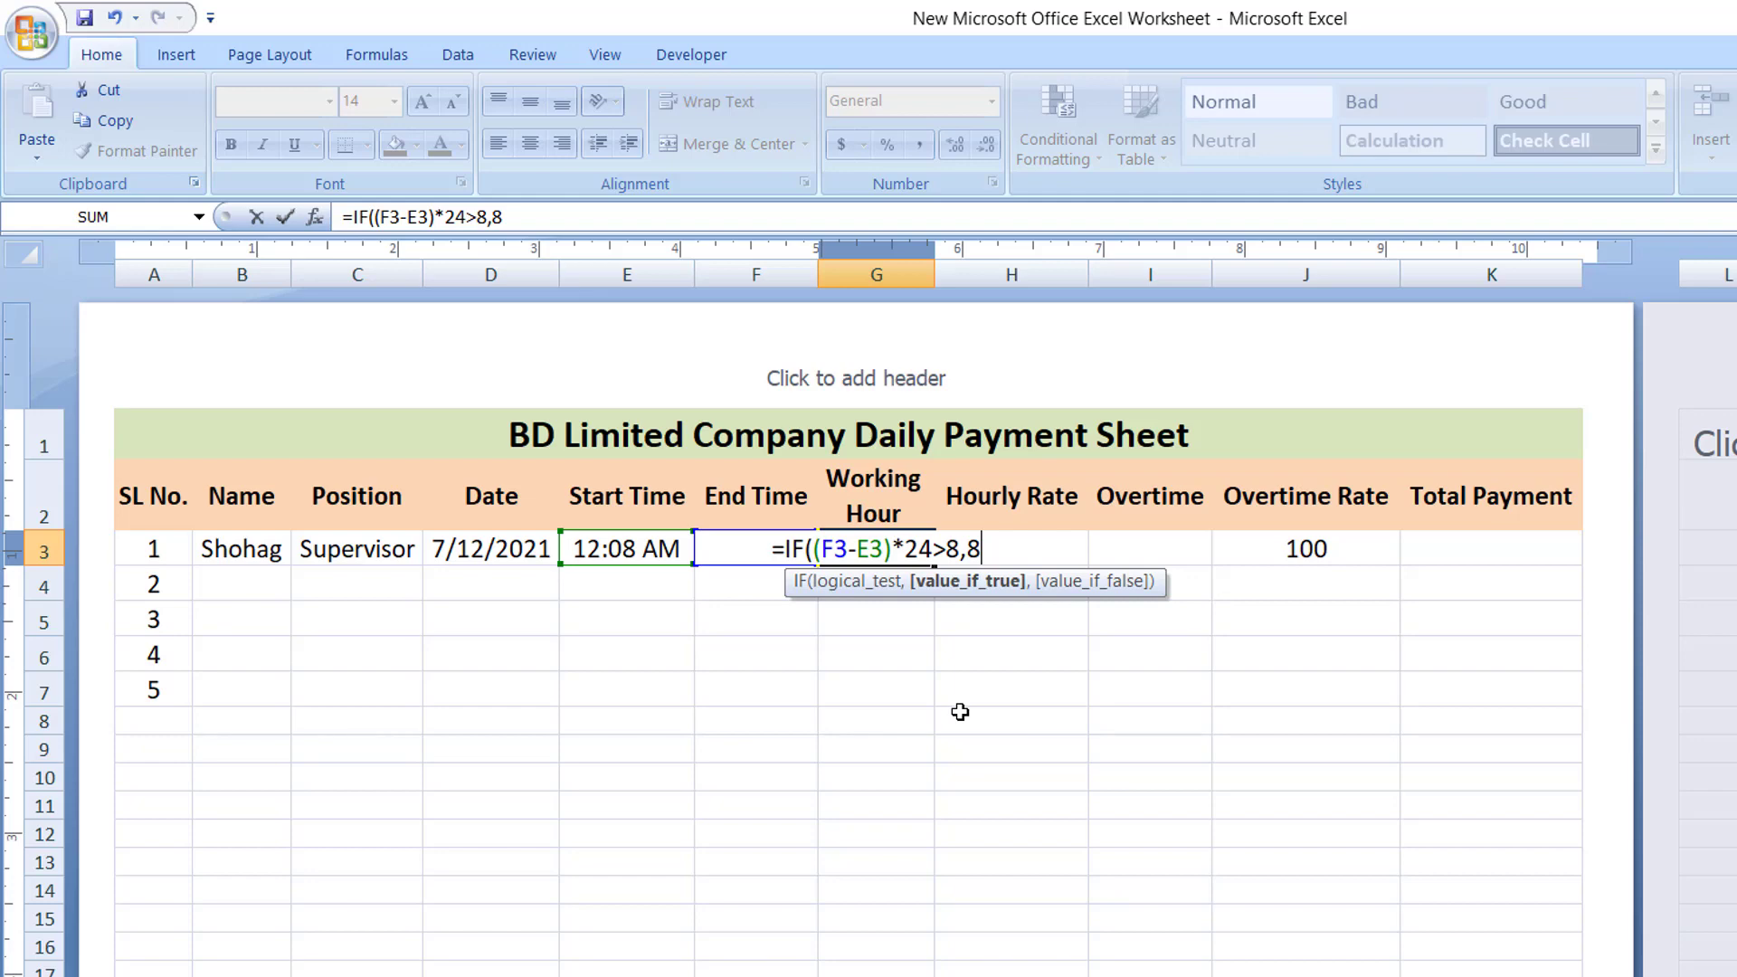
type(",")
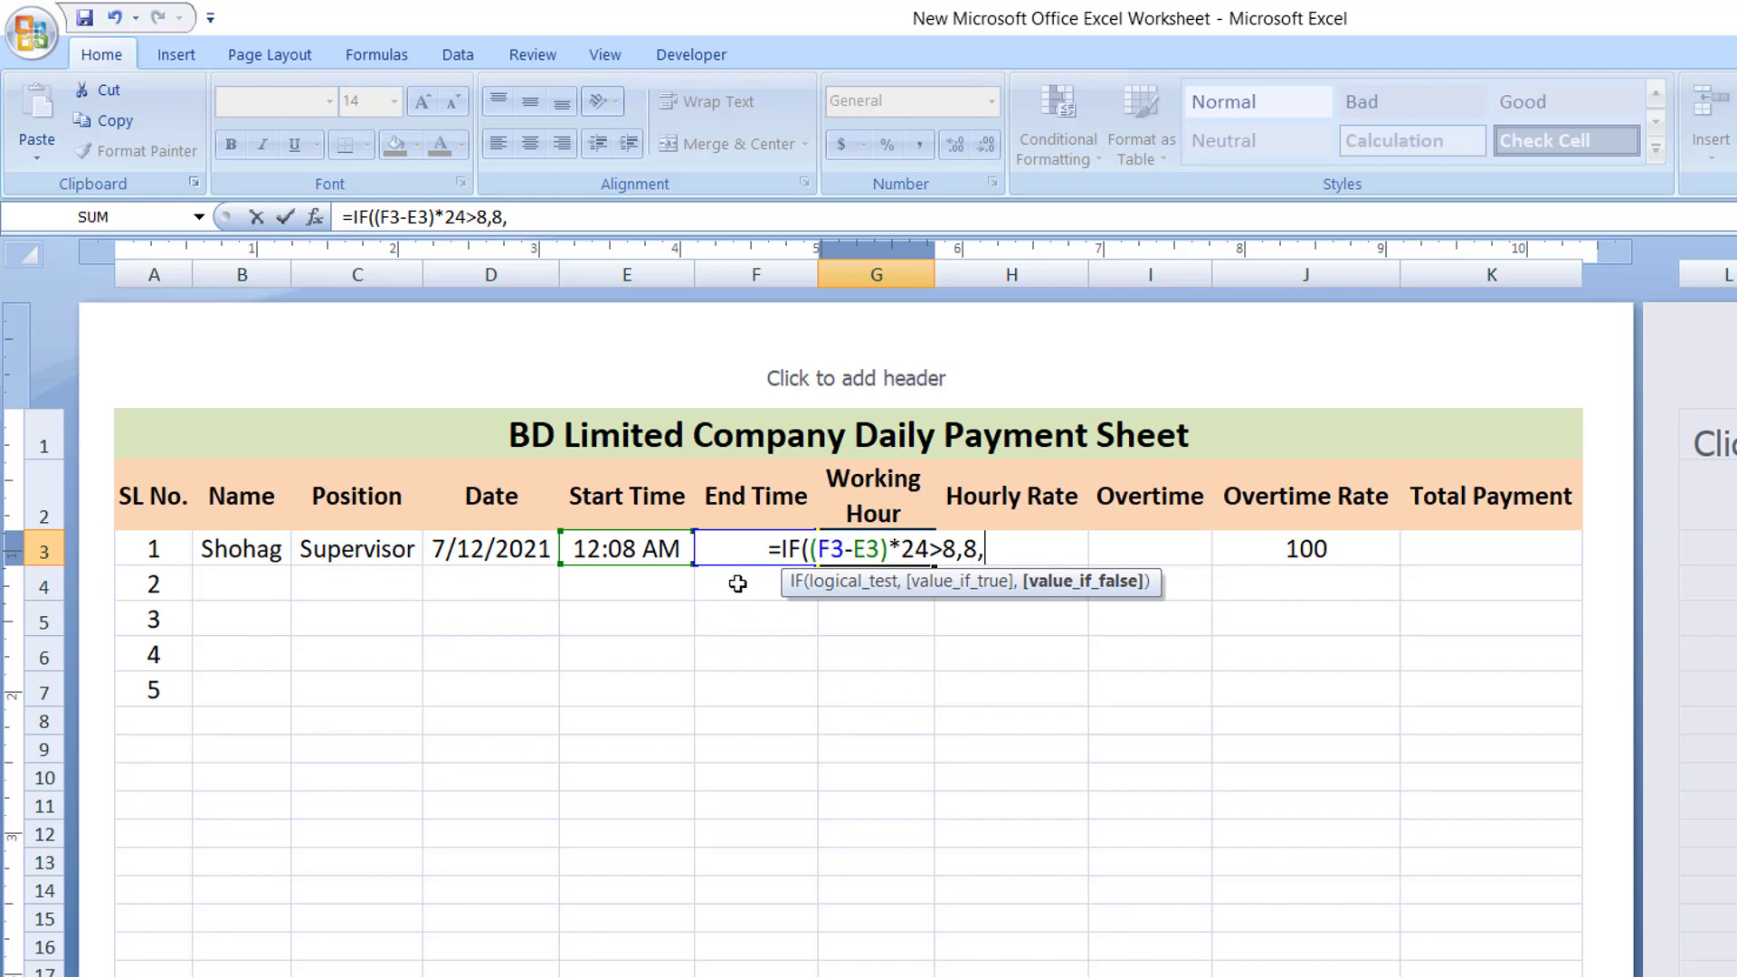
Add (F3-E3) as the false value so G3 reads =IF((F3-E3)*24>8,8,(F3-E3)).
type("(")
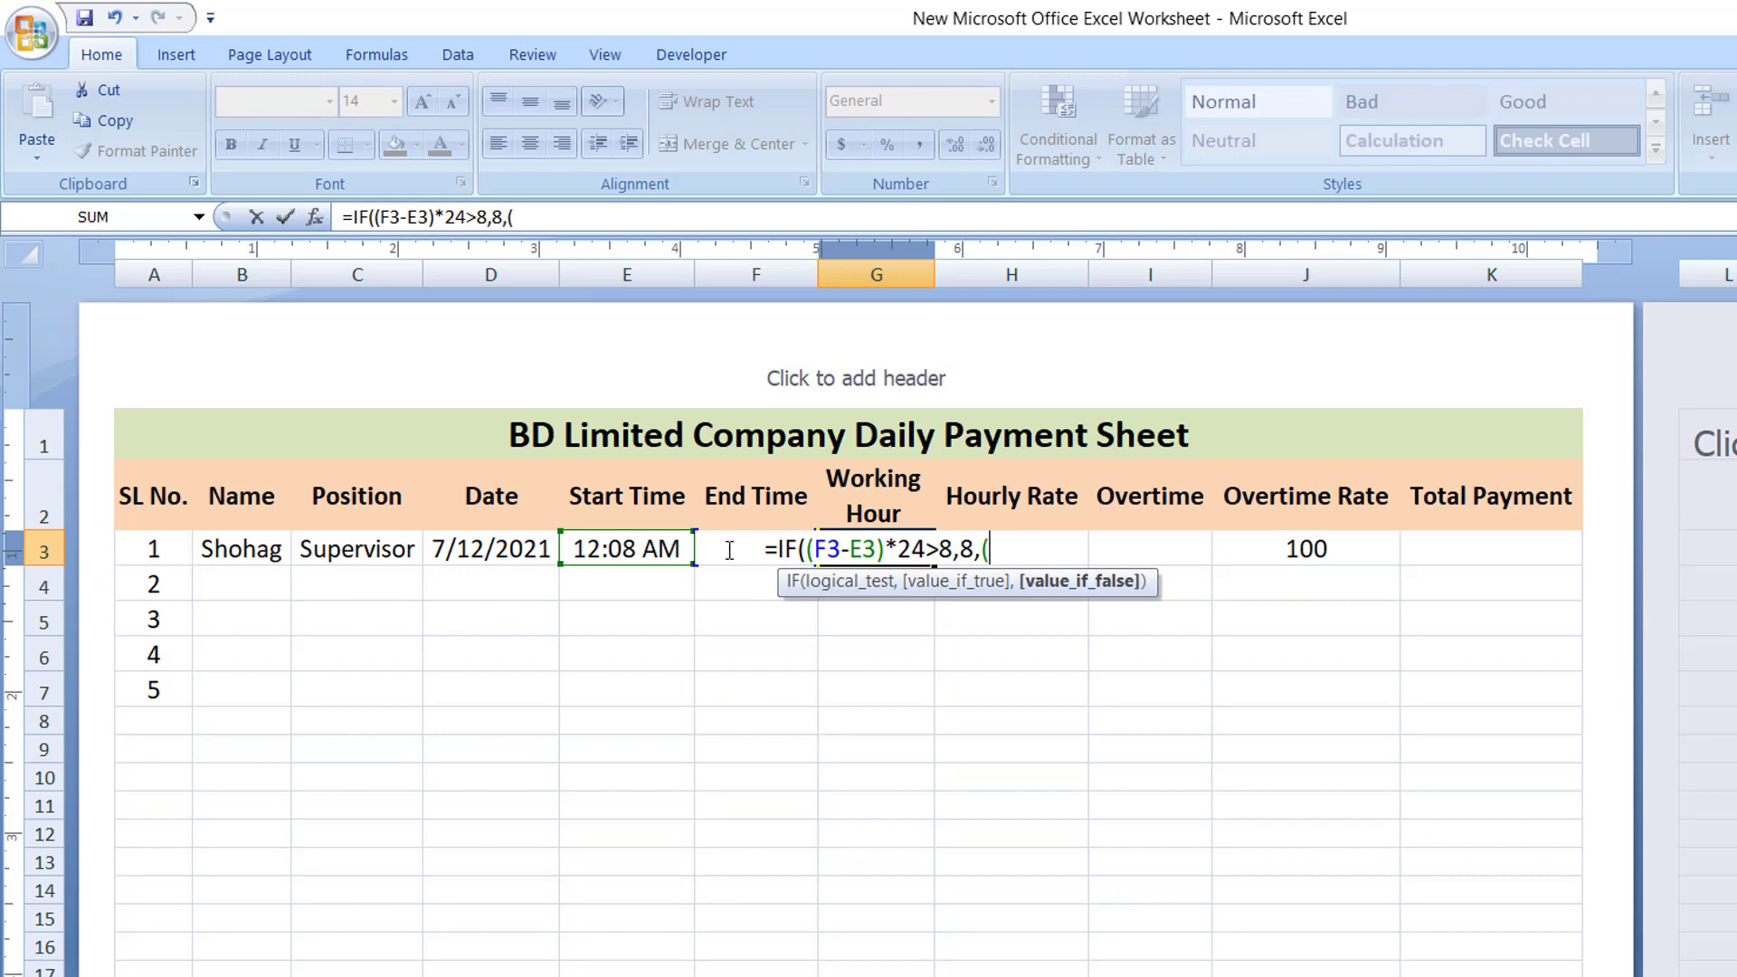
type("F3")
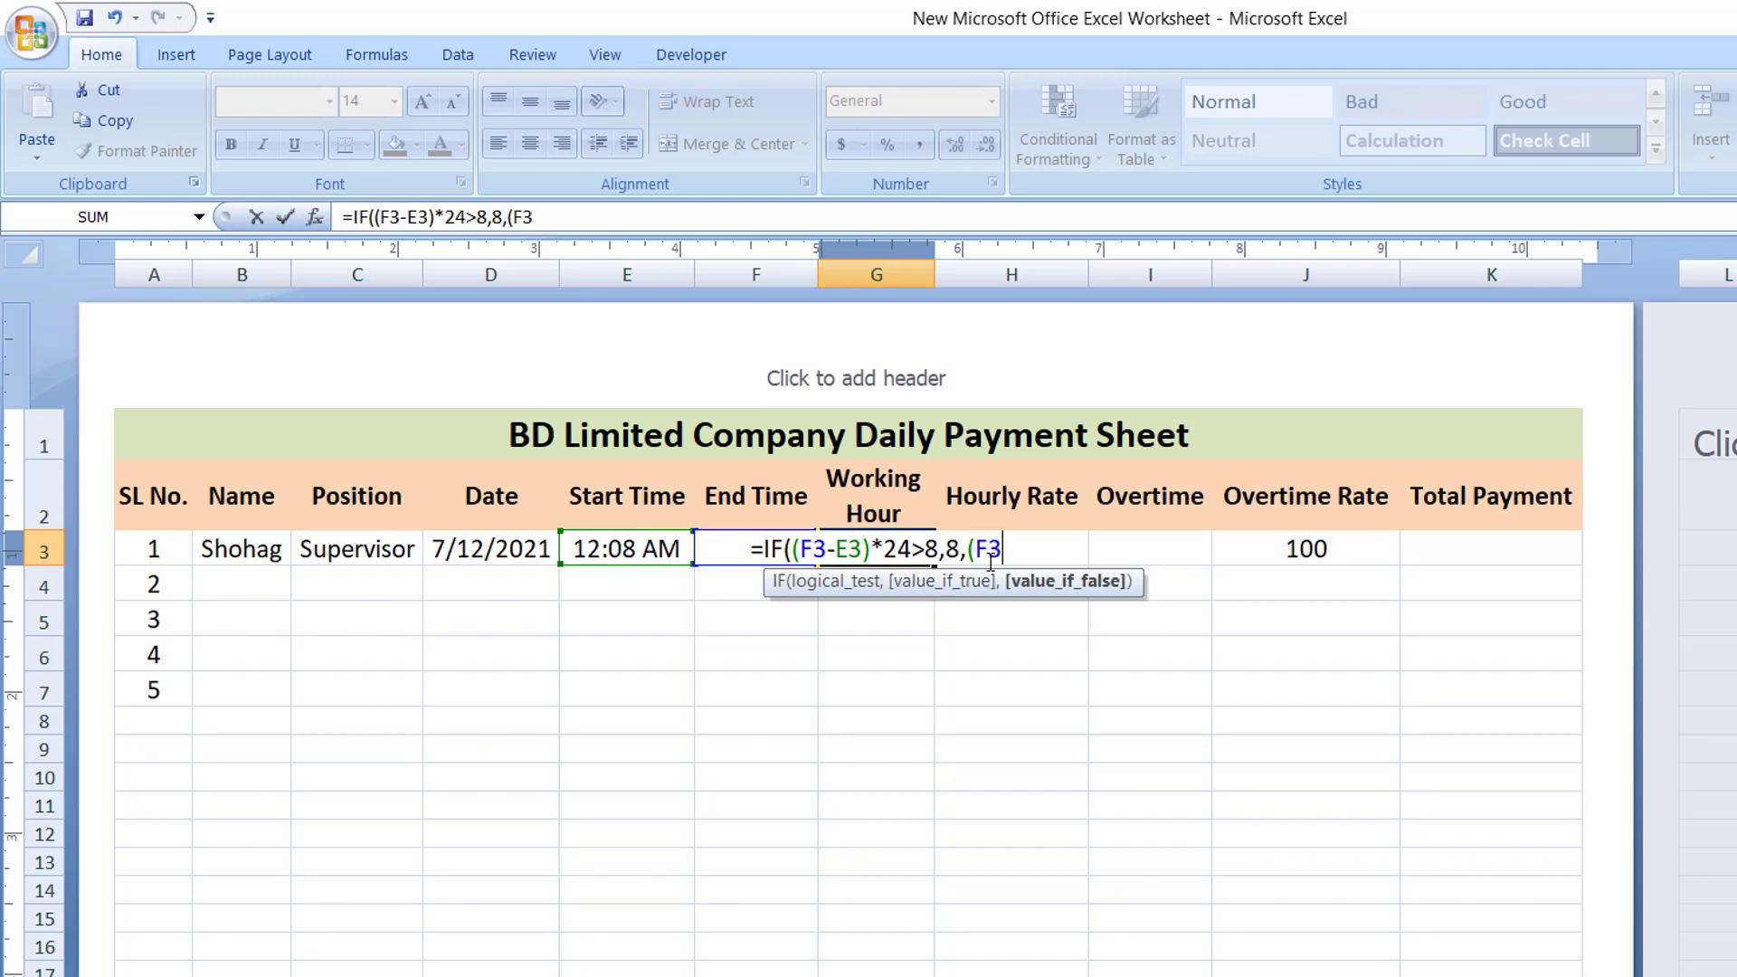
type("-")
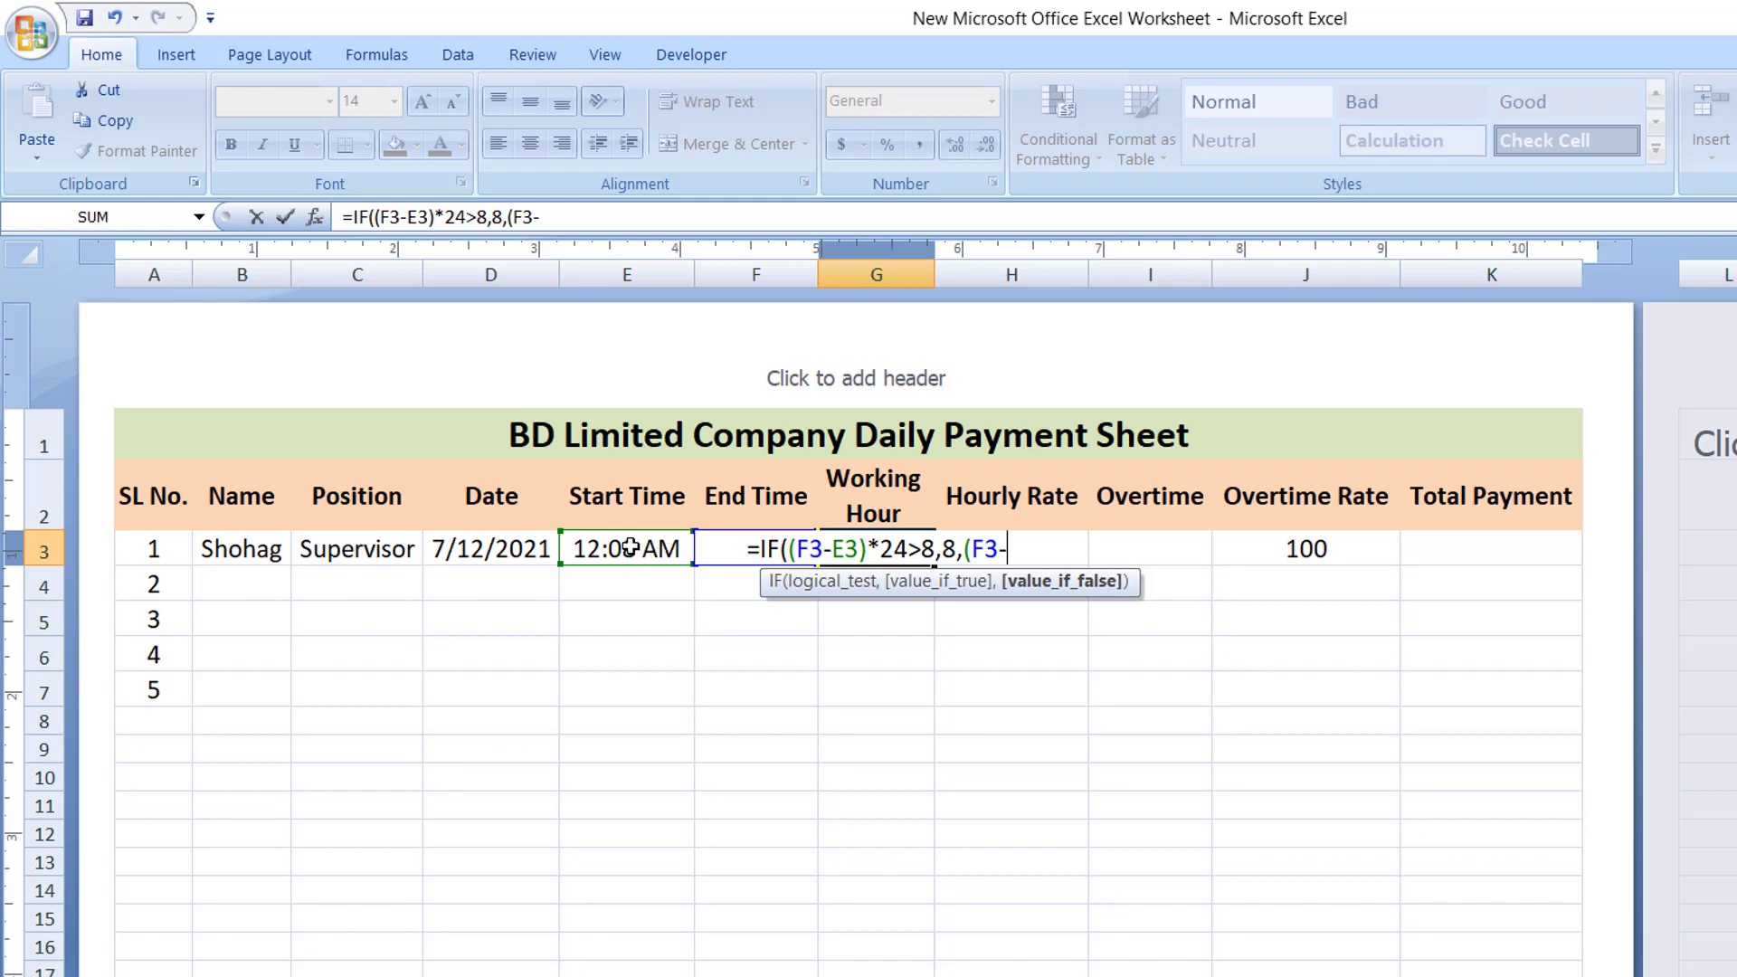
left_click(624, 548)
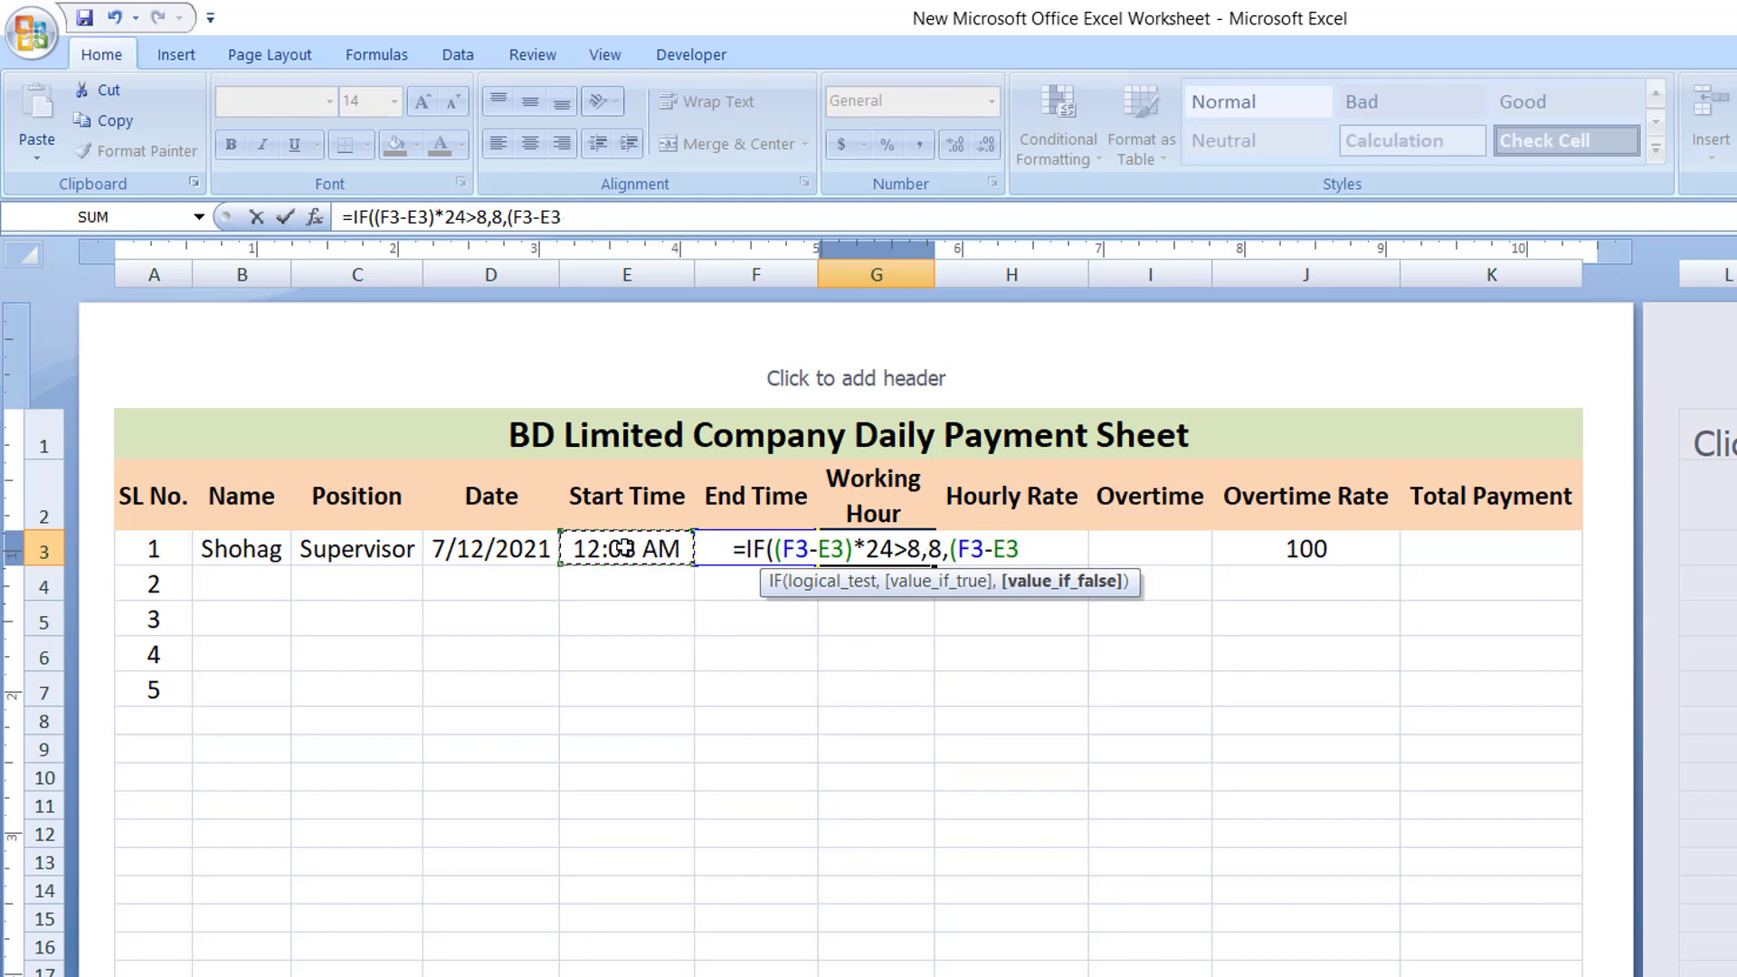
type(")")
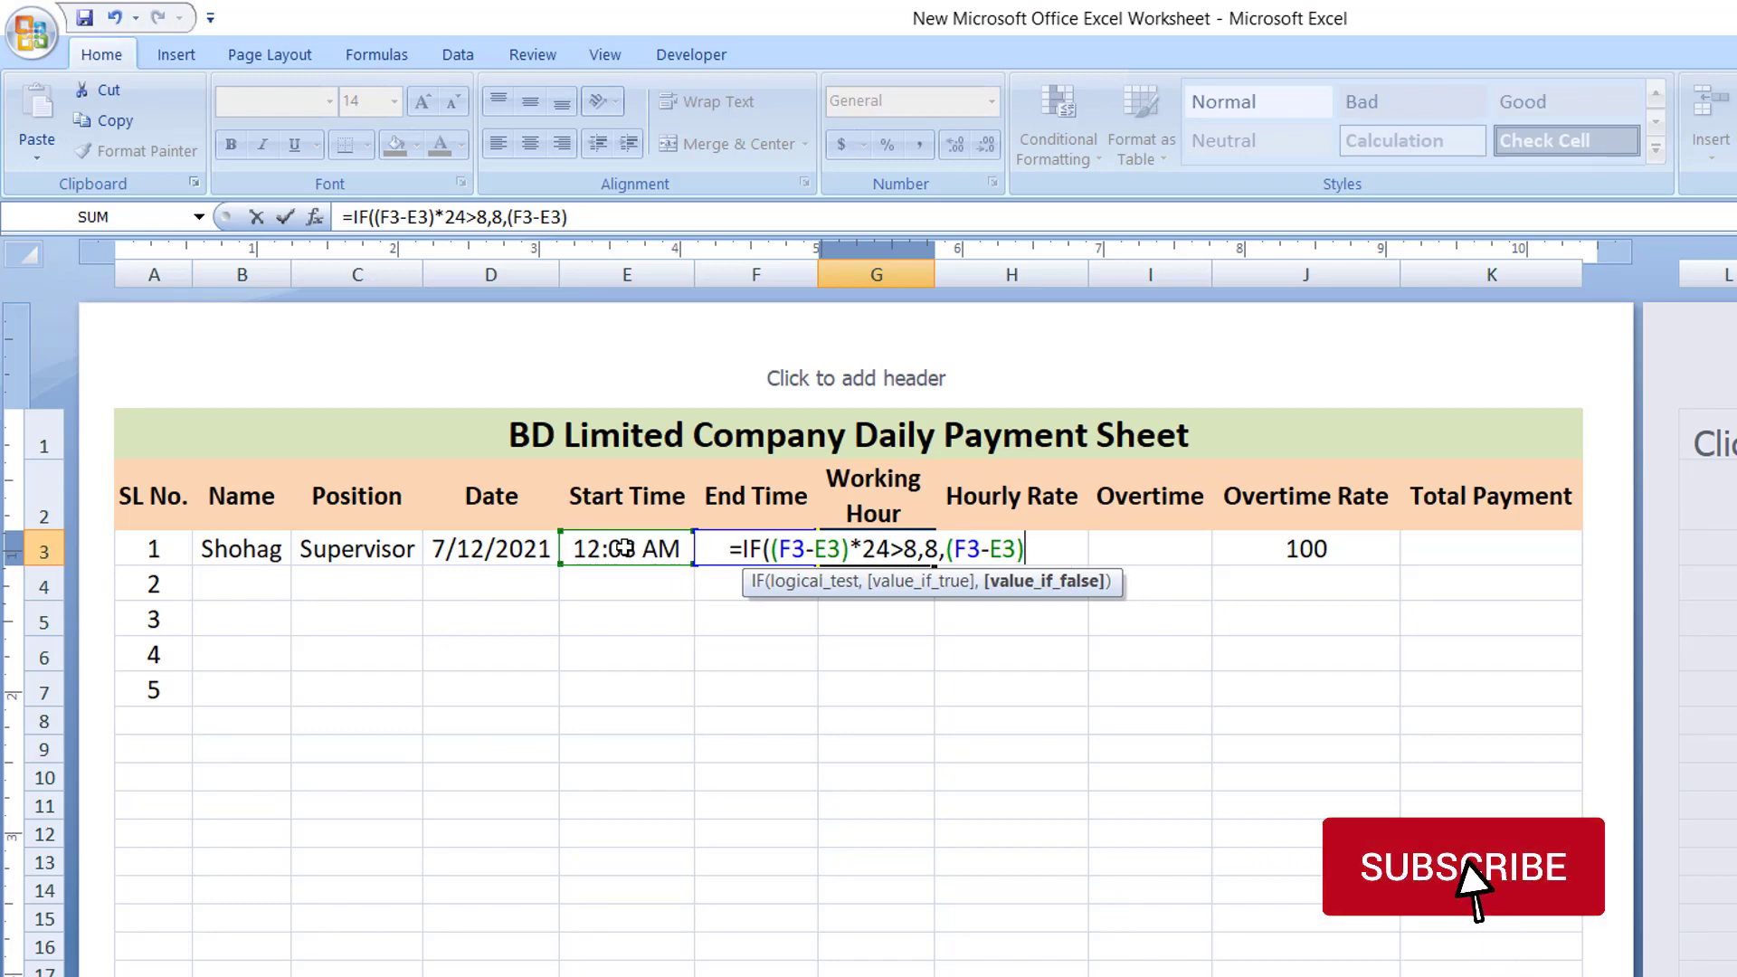
type(")")
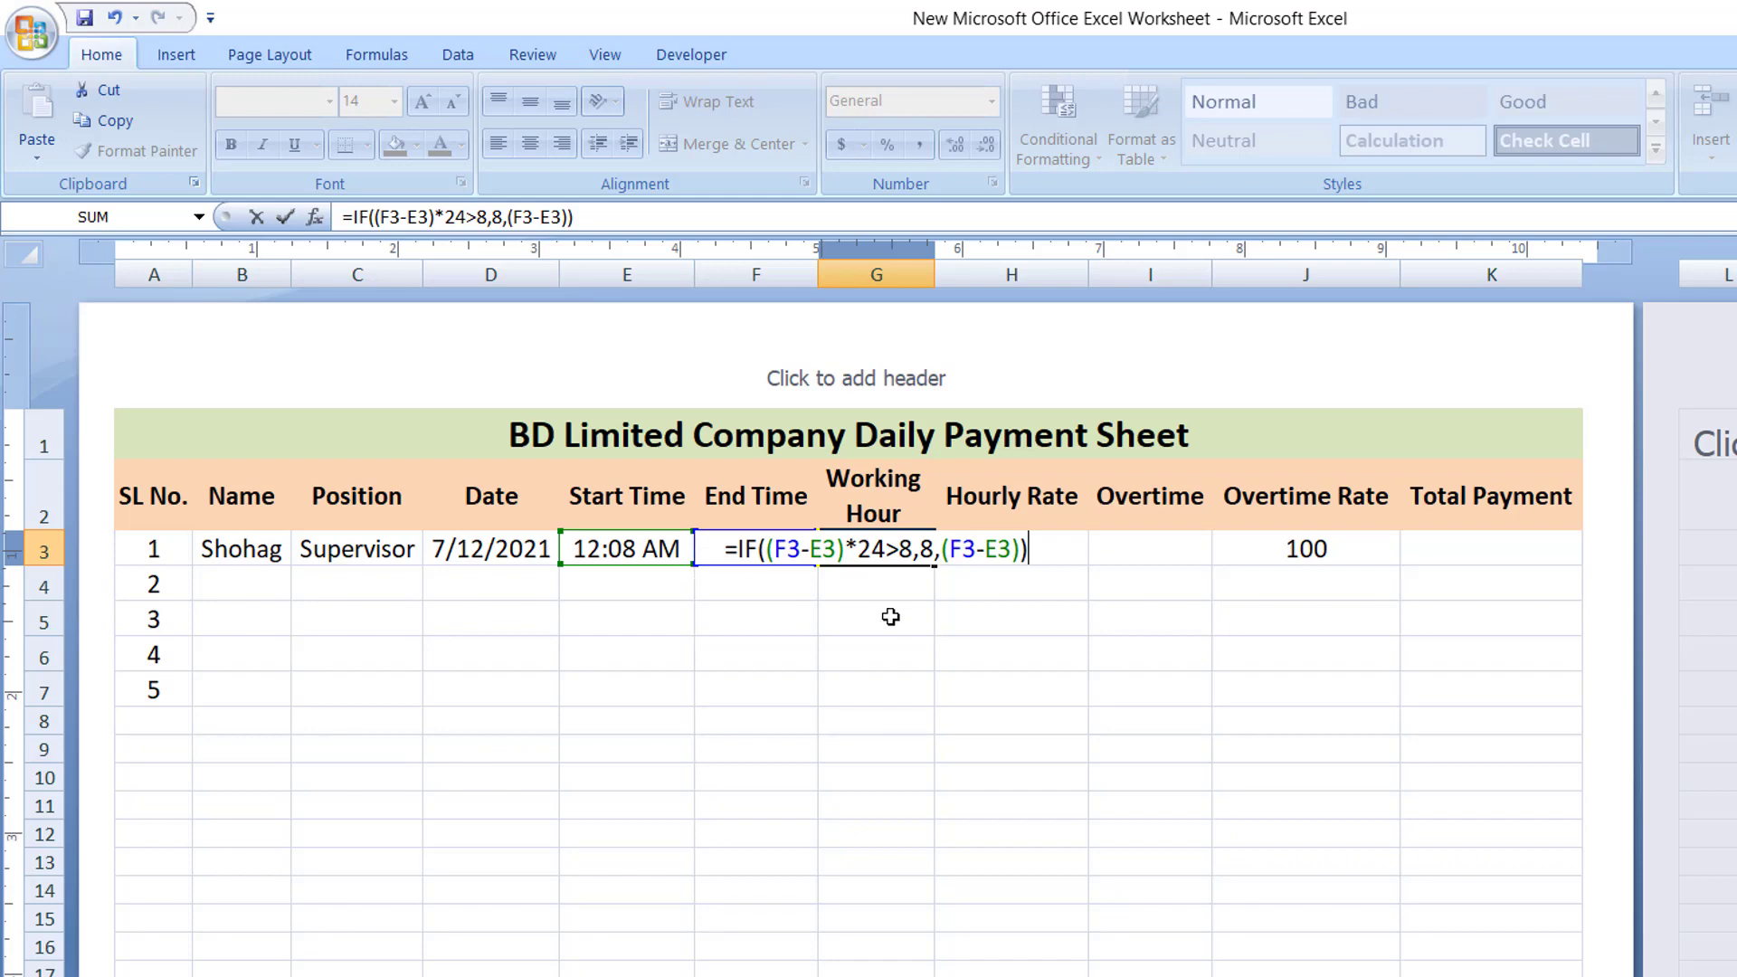
Commit the Working Hour formula so G3 shows 8, and verify it.
key("Return")
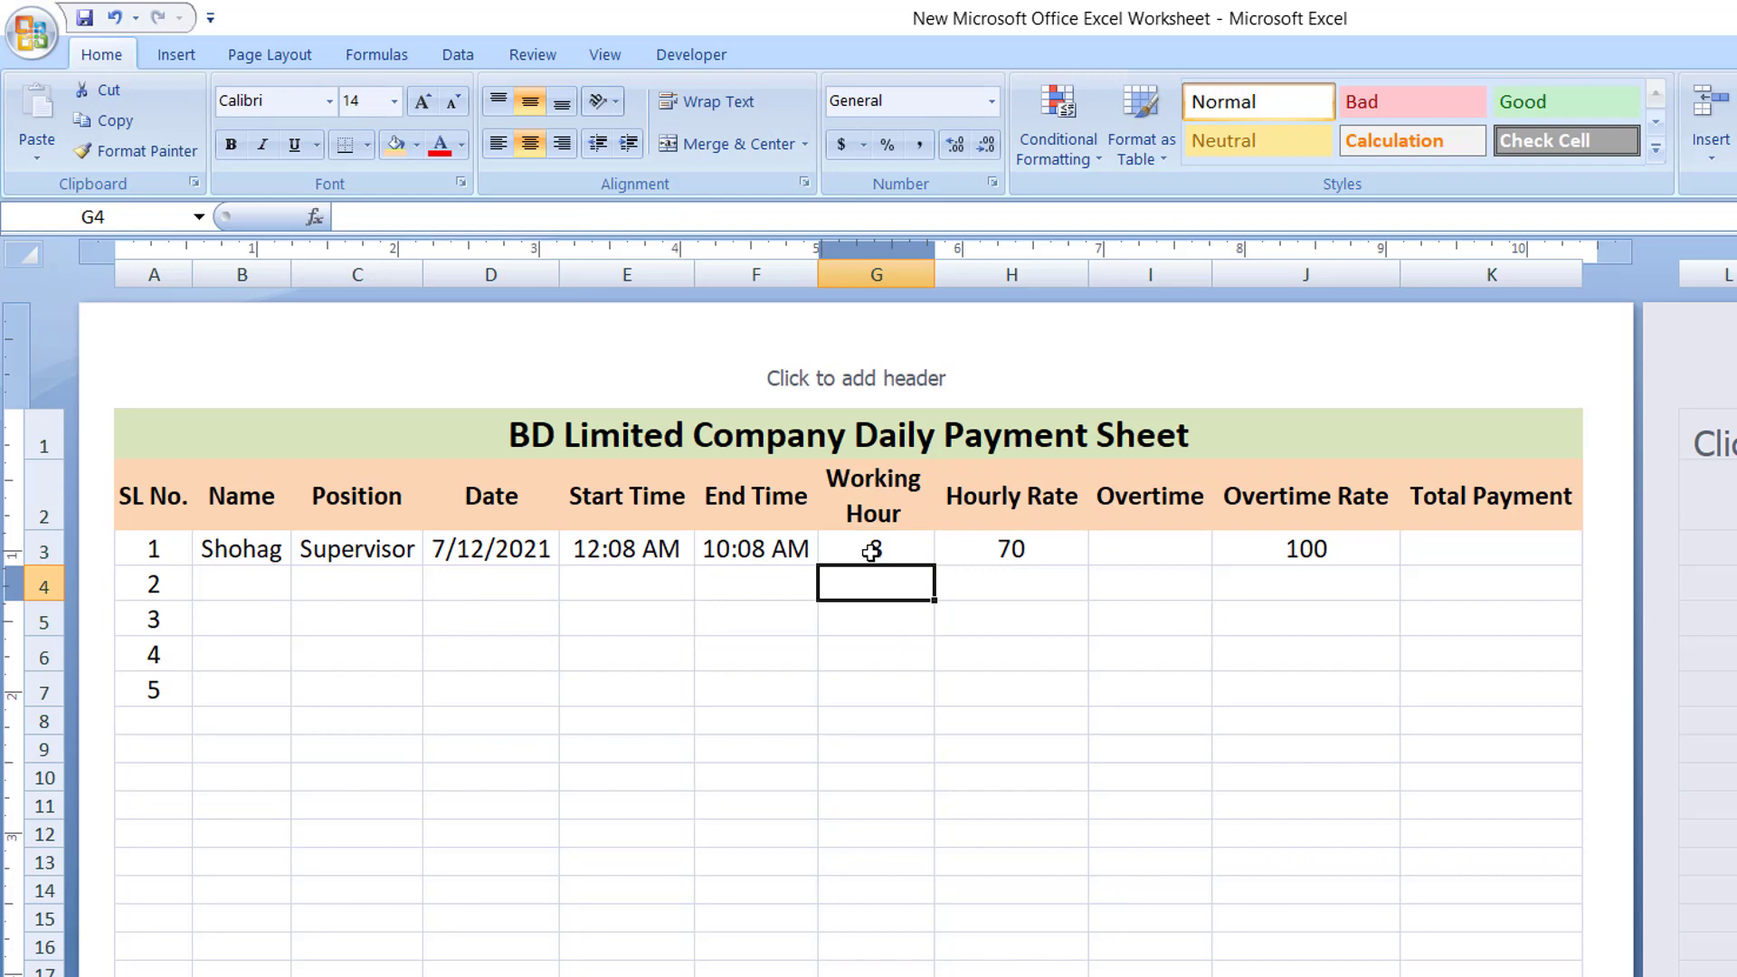
left_click(886, 552)
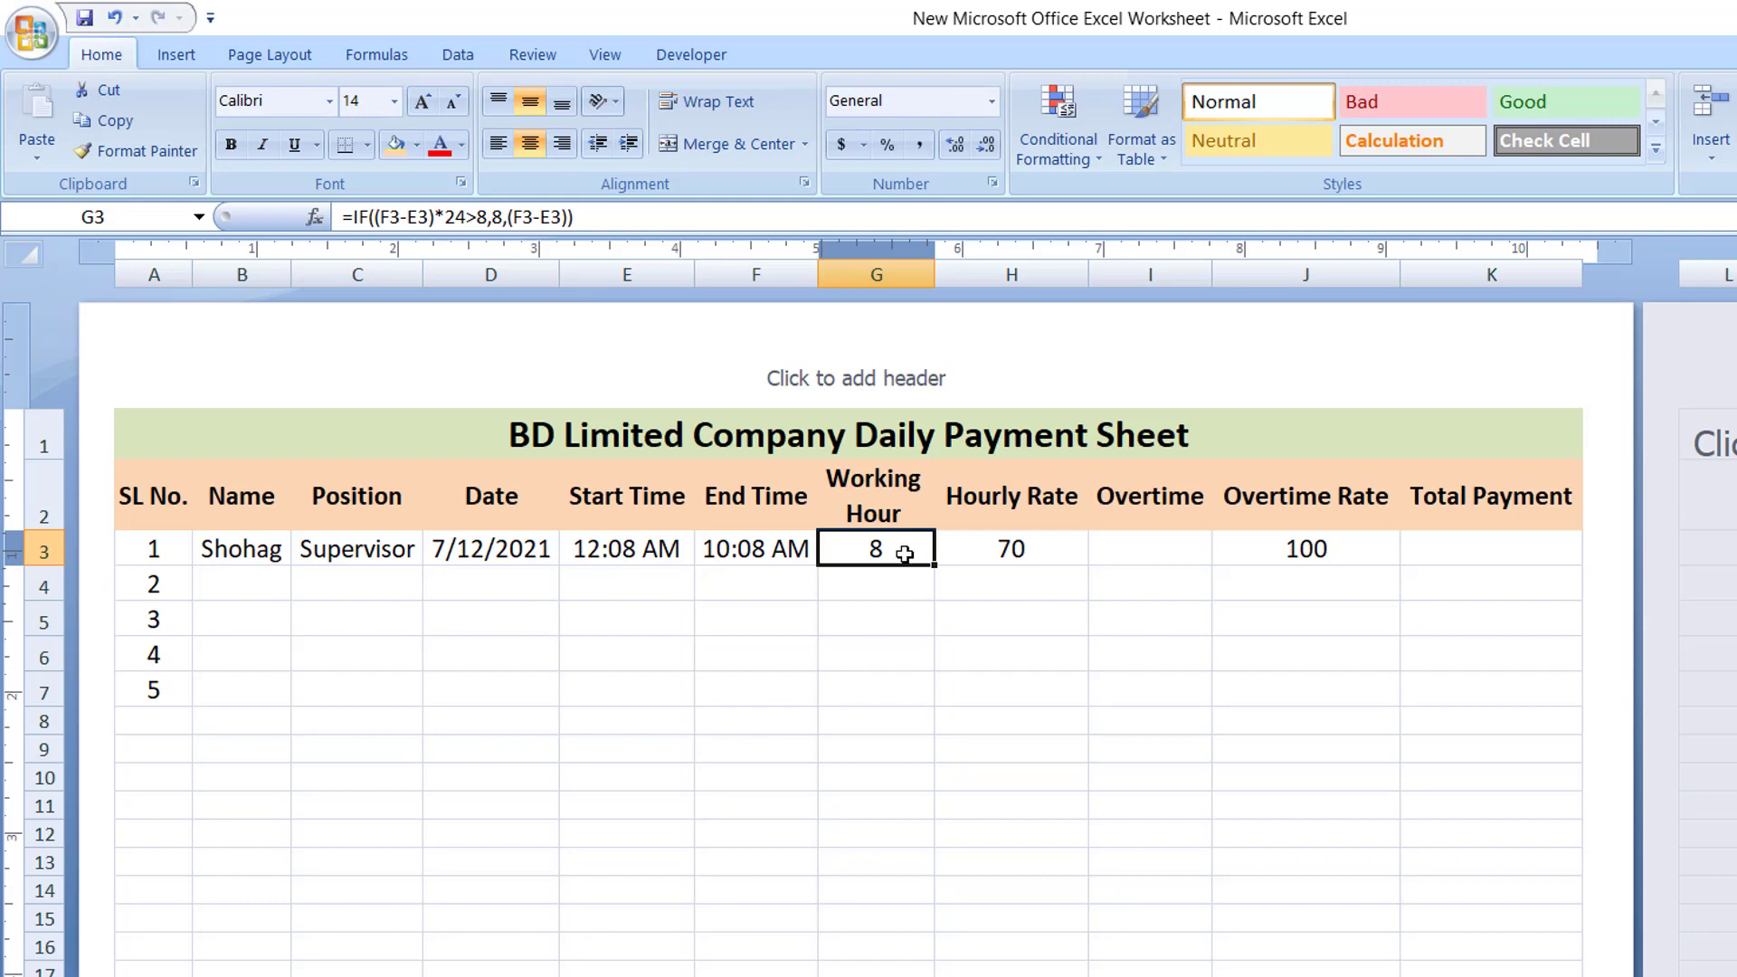
left_click(1151, 561)
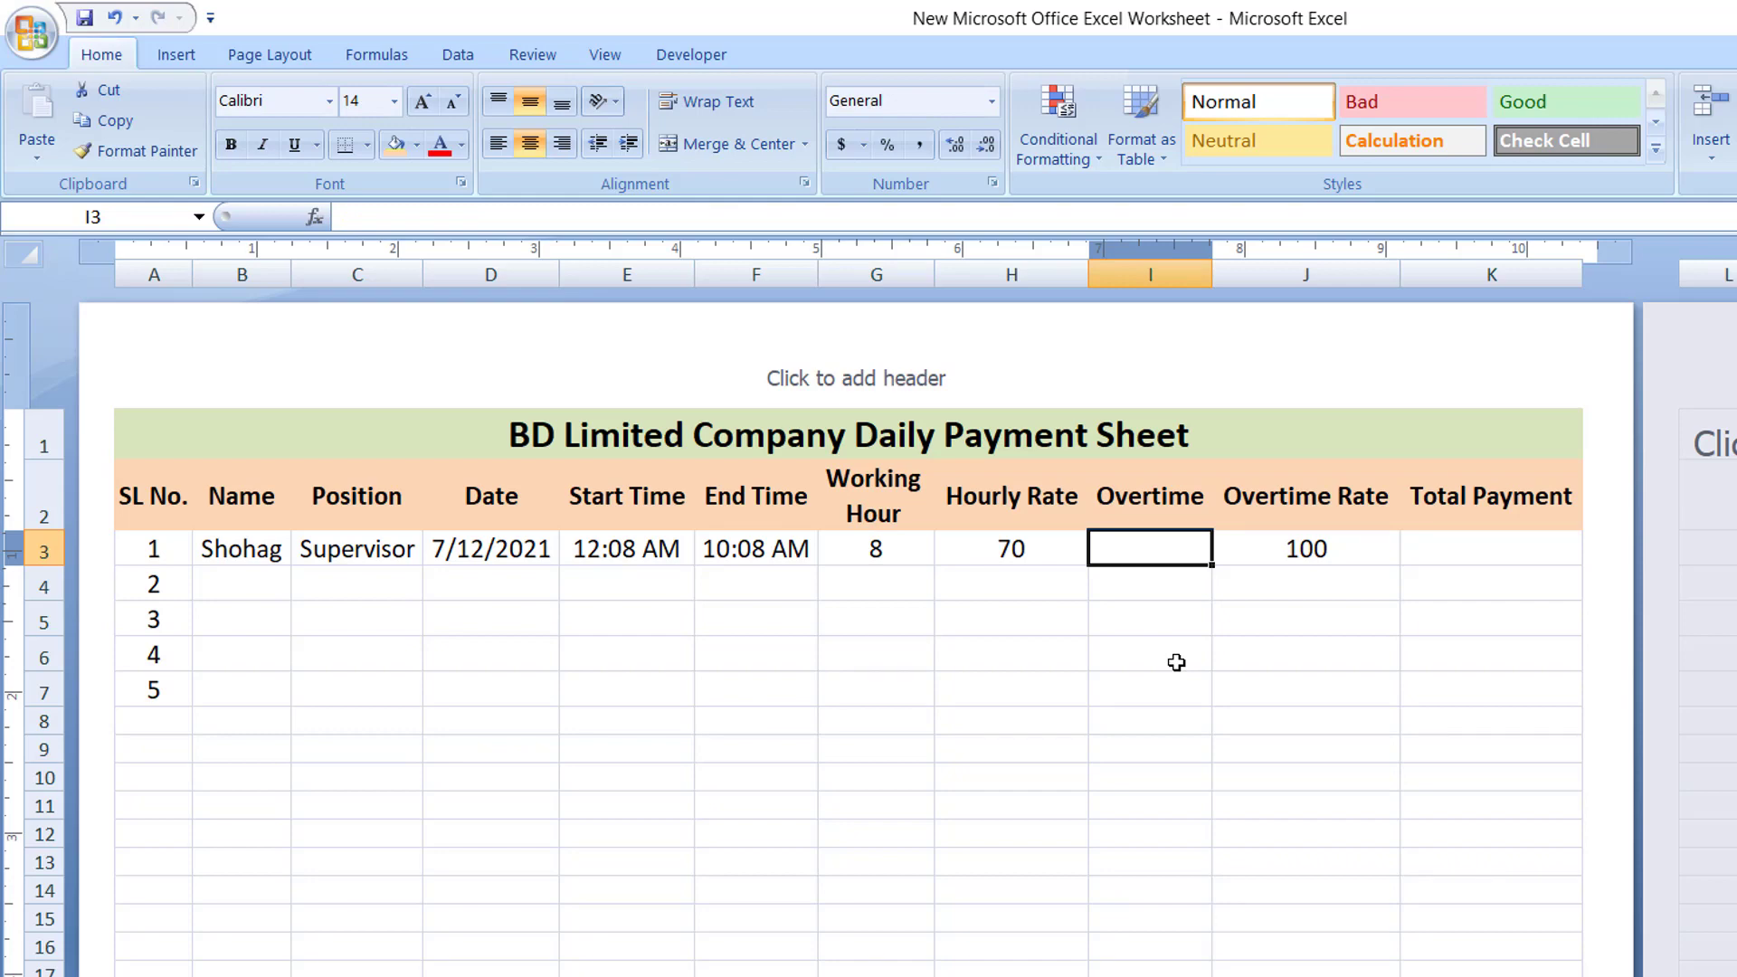
Start the I3 Overtime formula with the test =IF((F3-E3)*24>8,.
type("=")
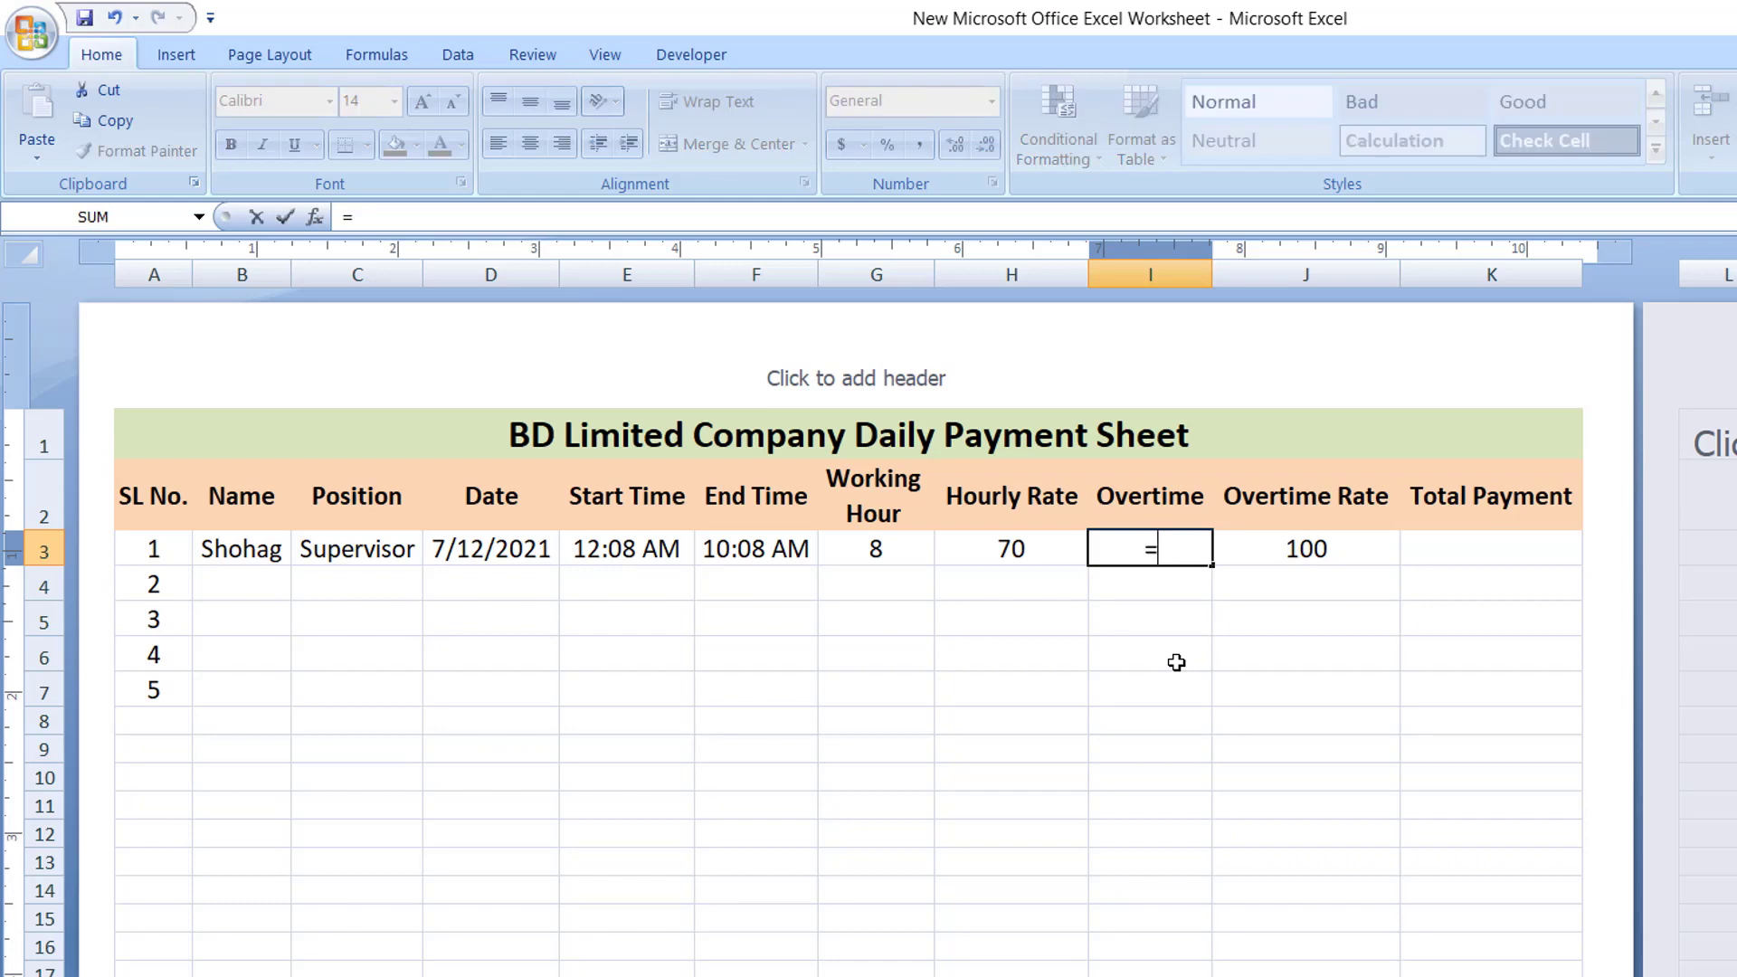
type("IF((")
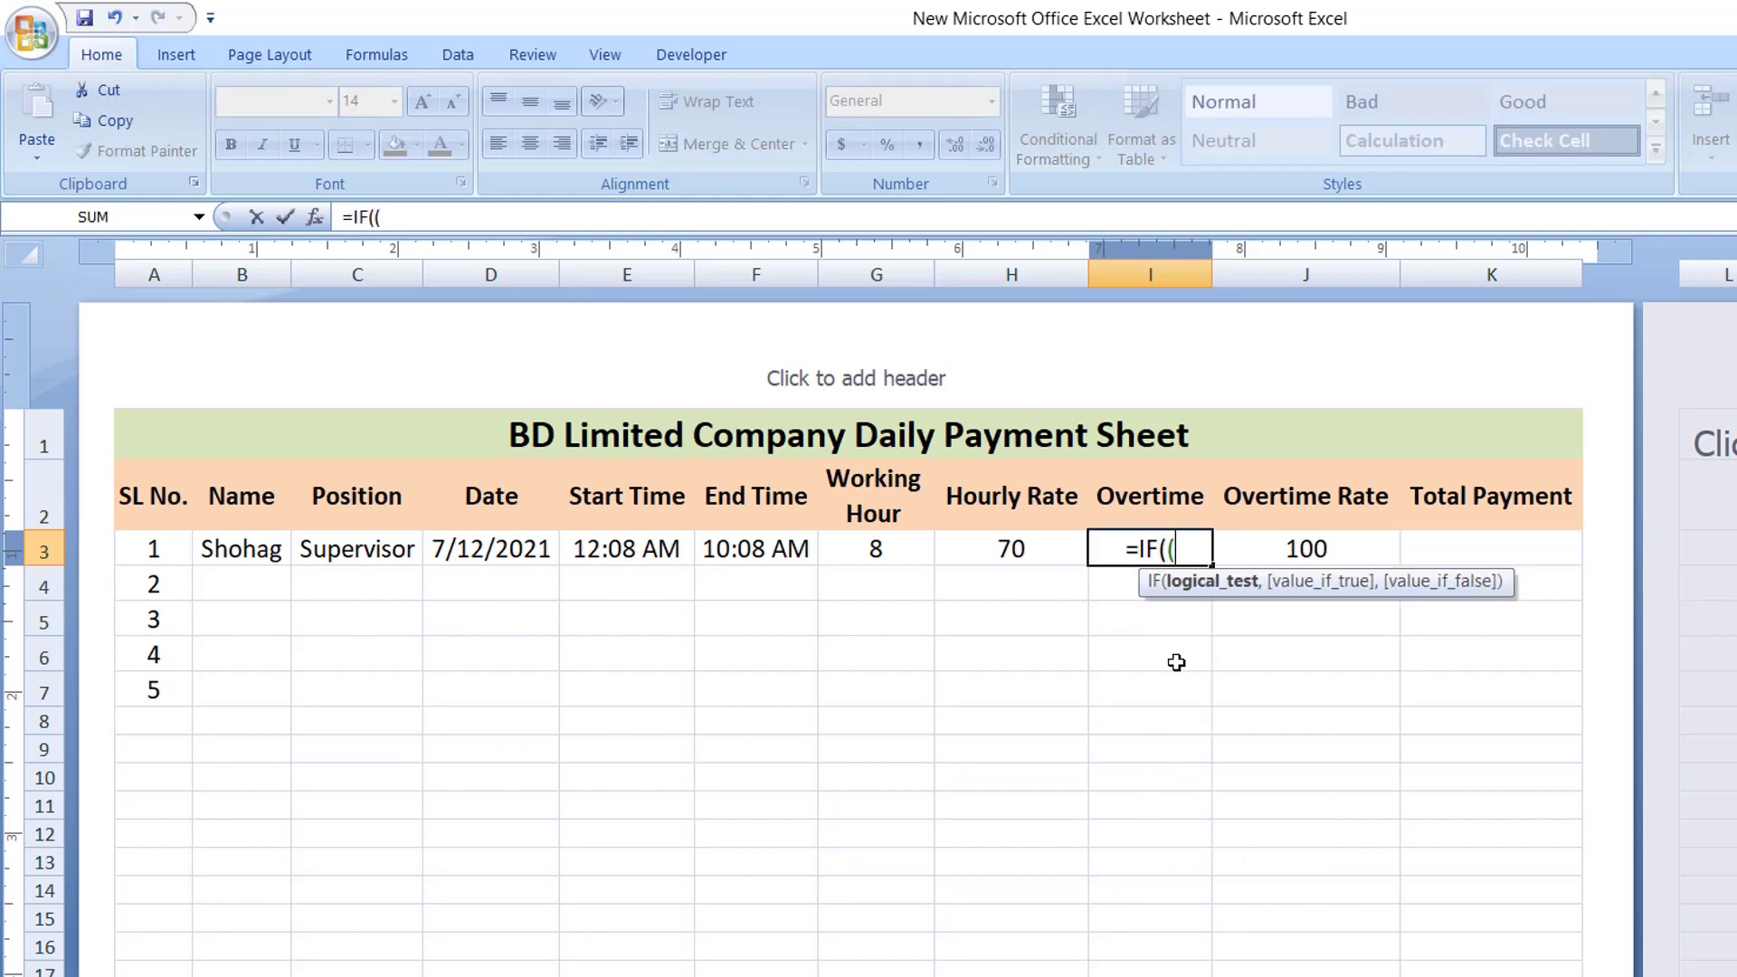
left_click(750, 550)
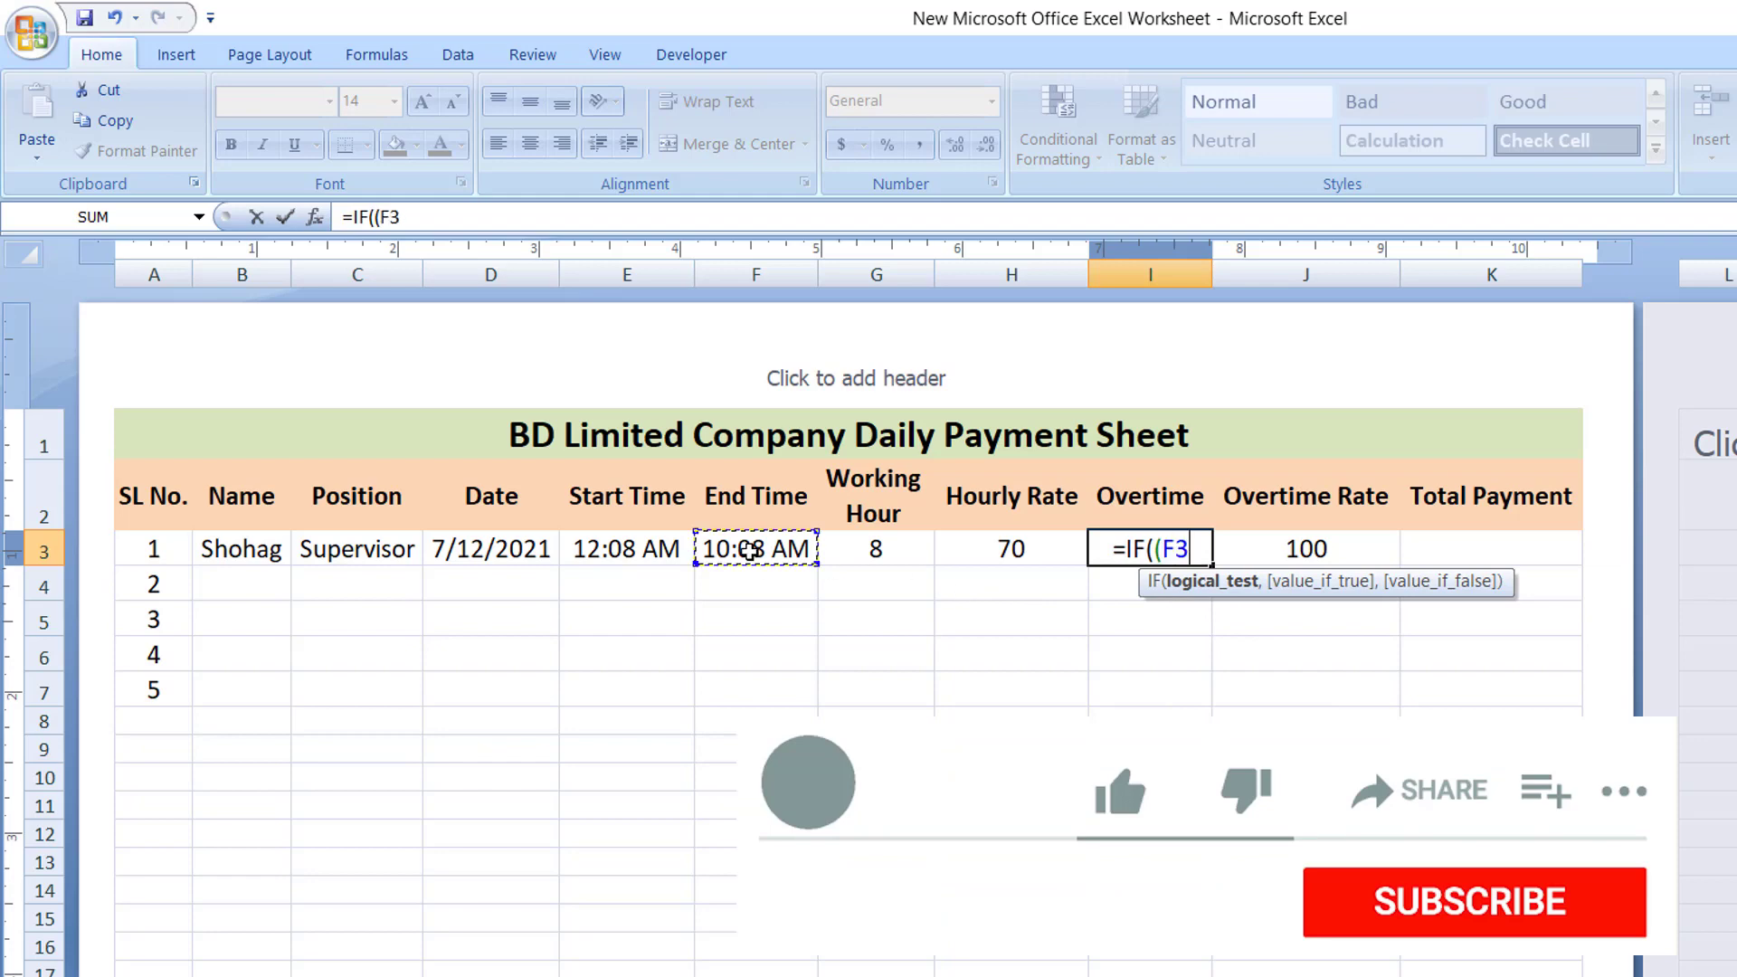
type("-")
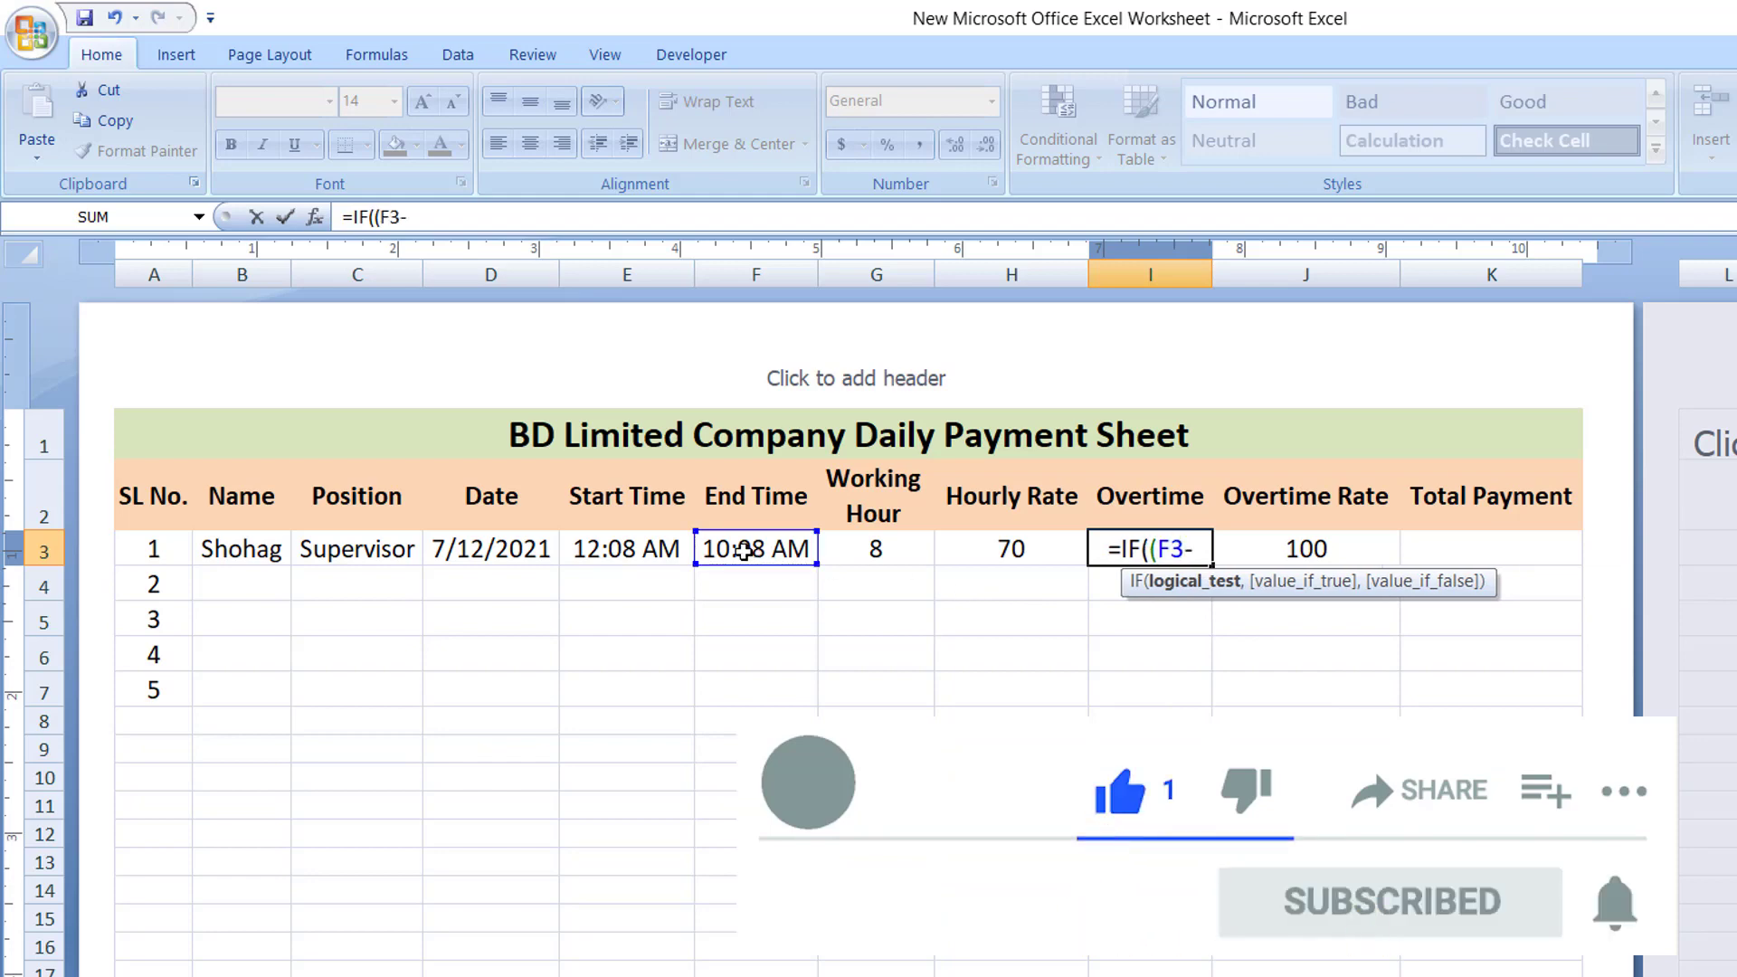
left_click(633, 548)
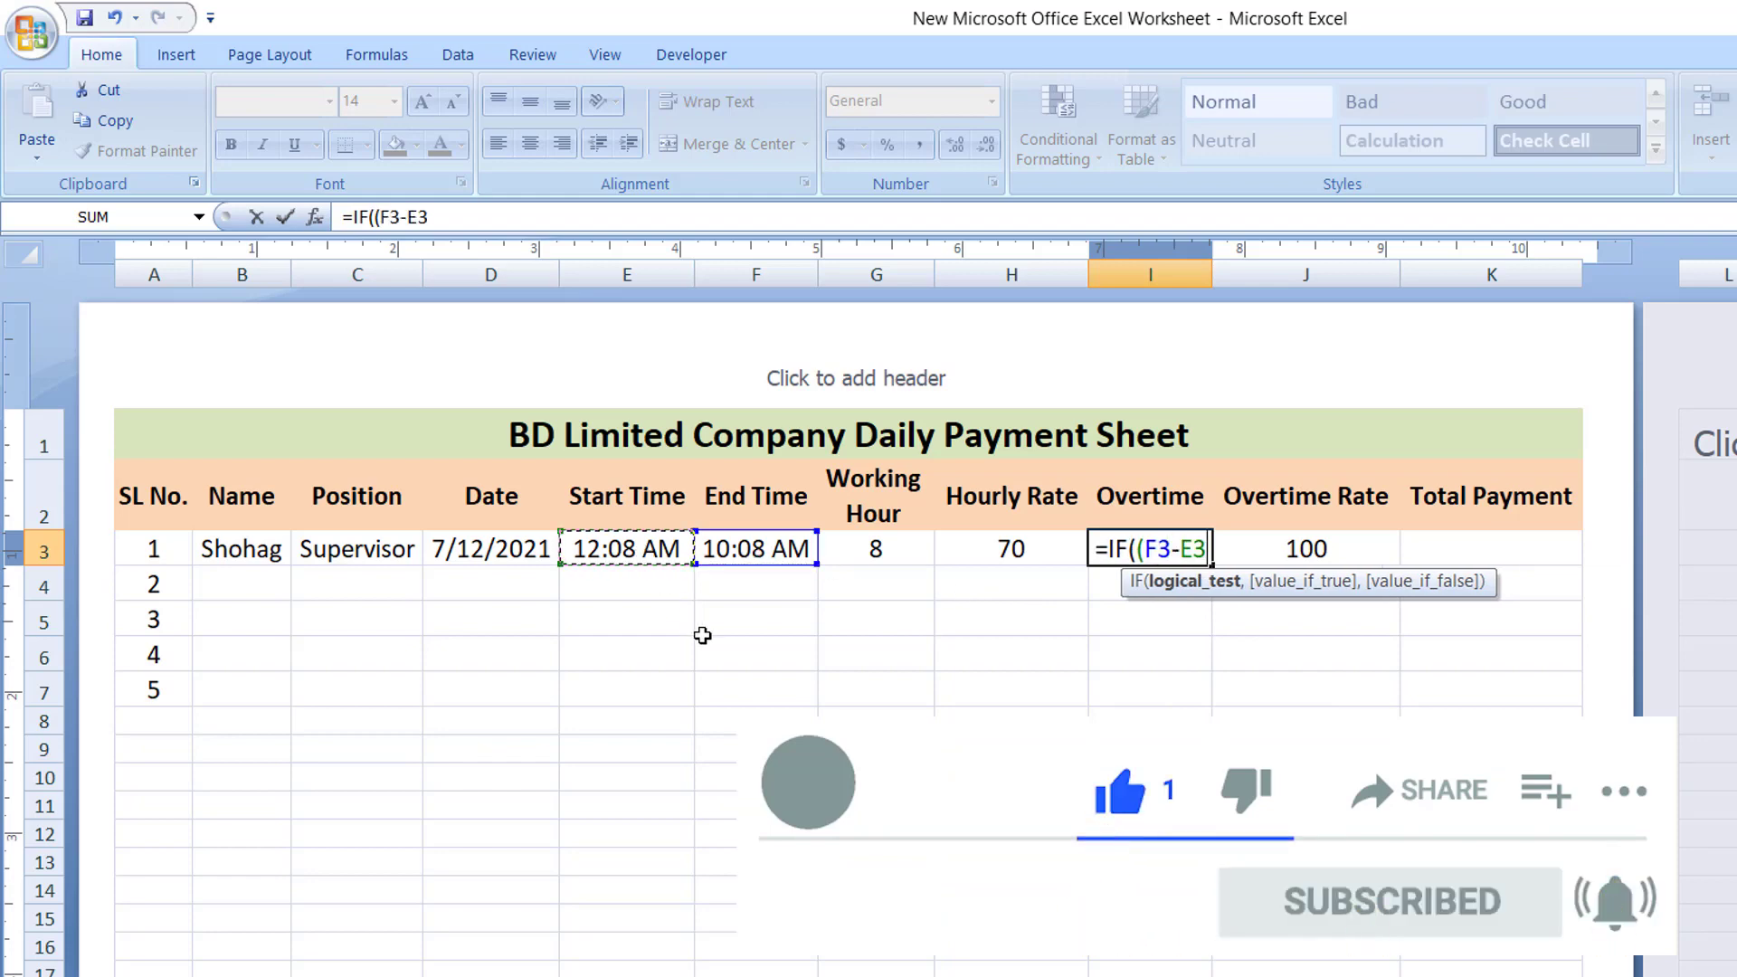
type(")")
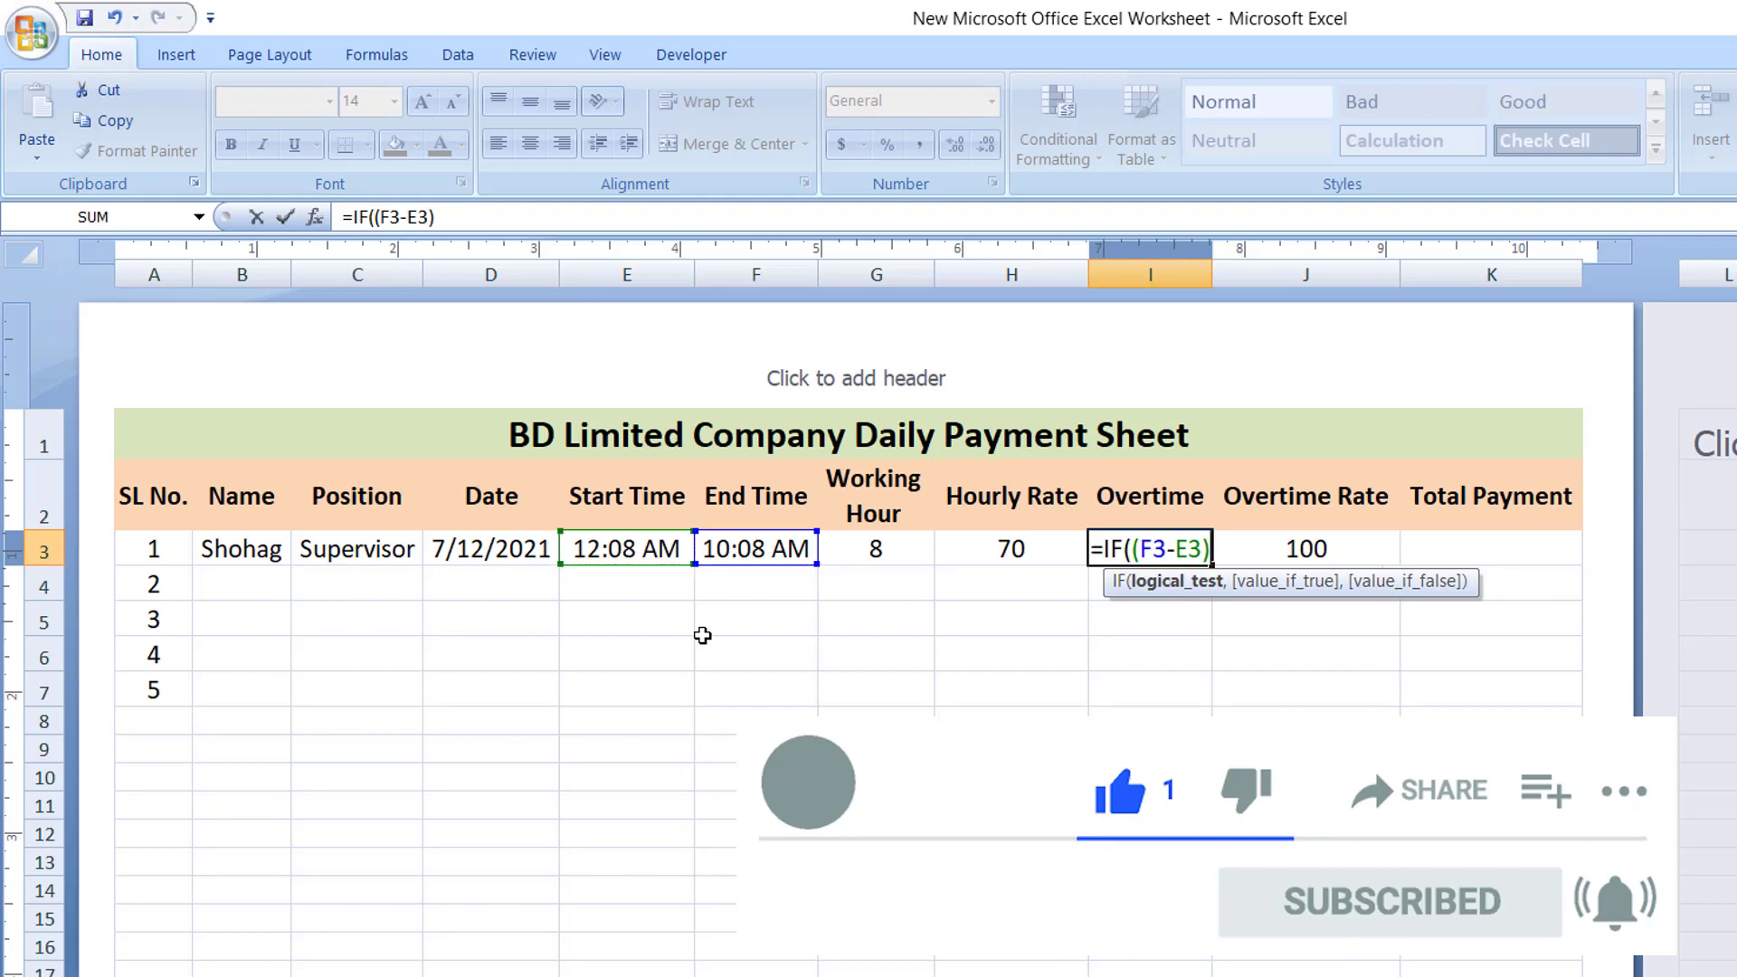
type("*24")
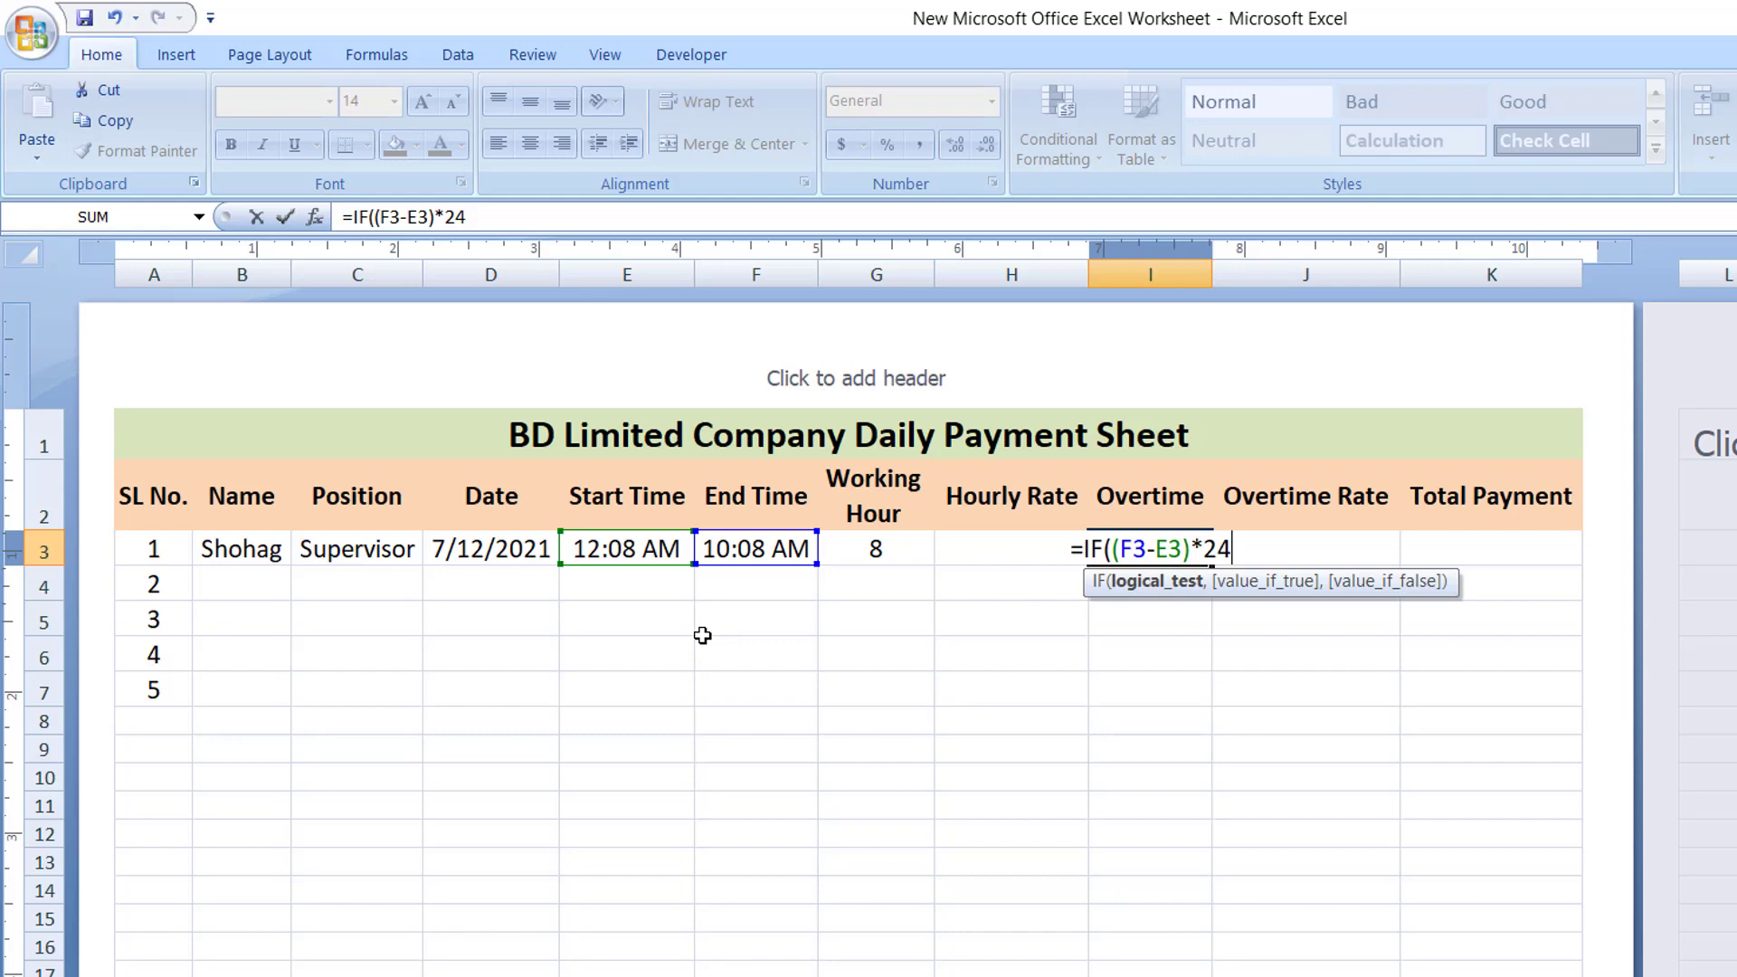
type(">")
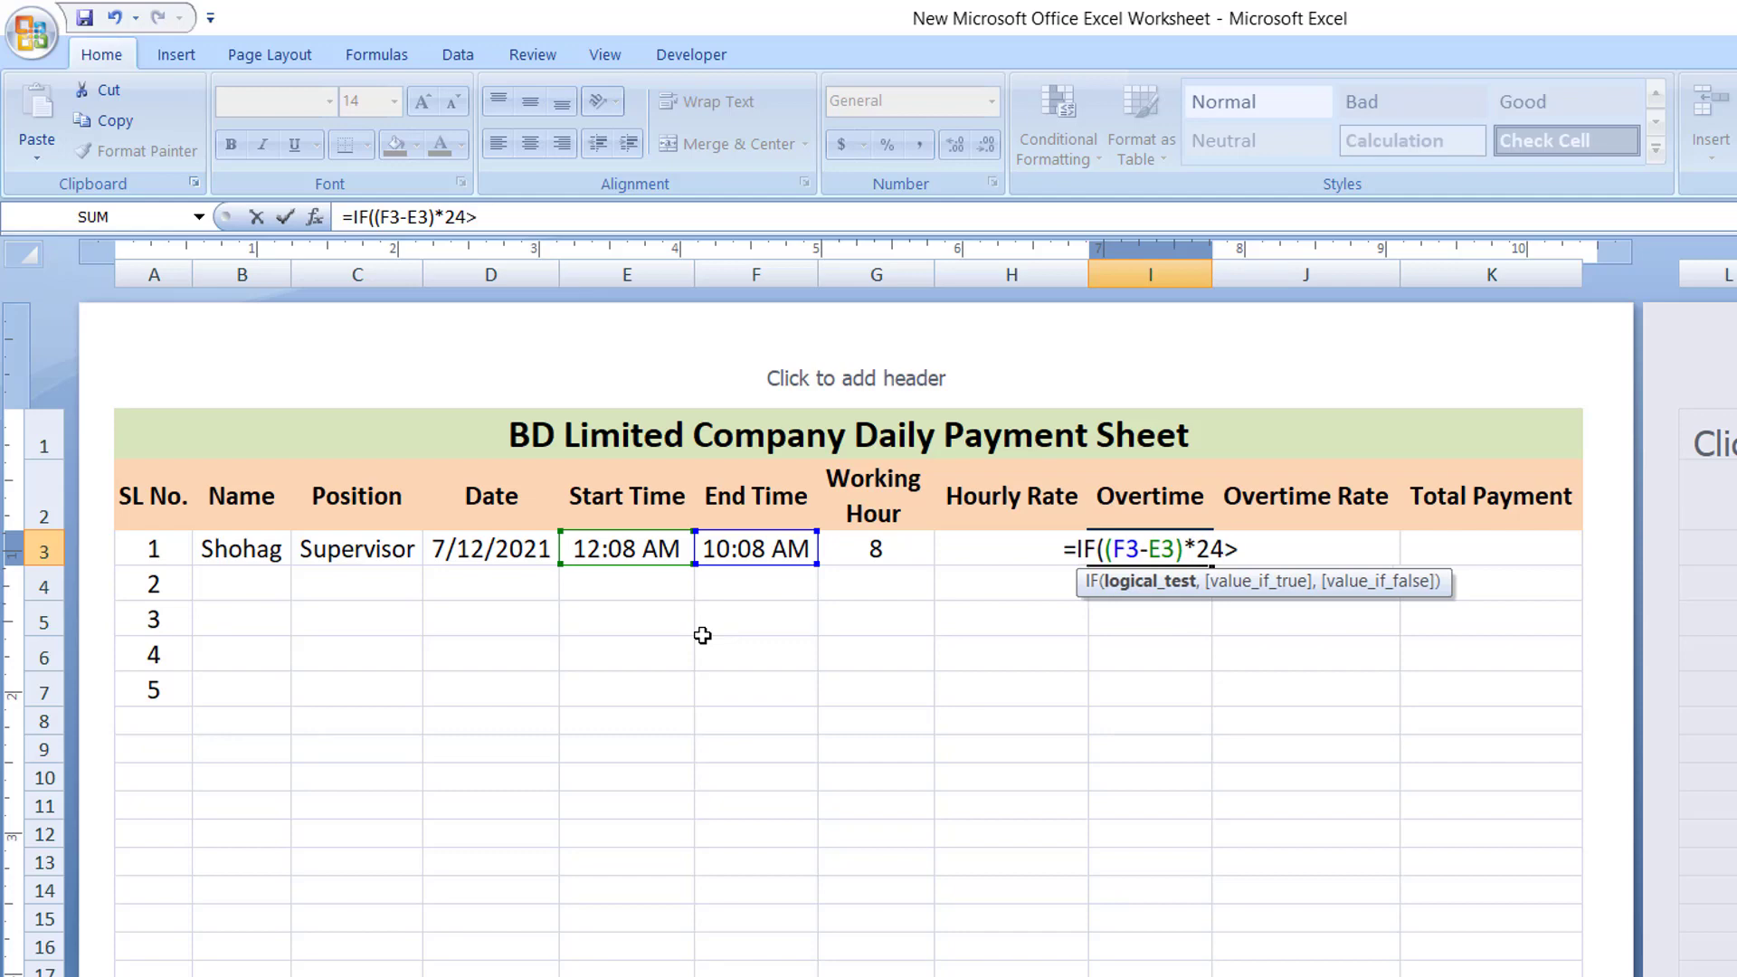
type("8")
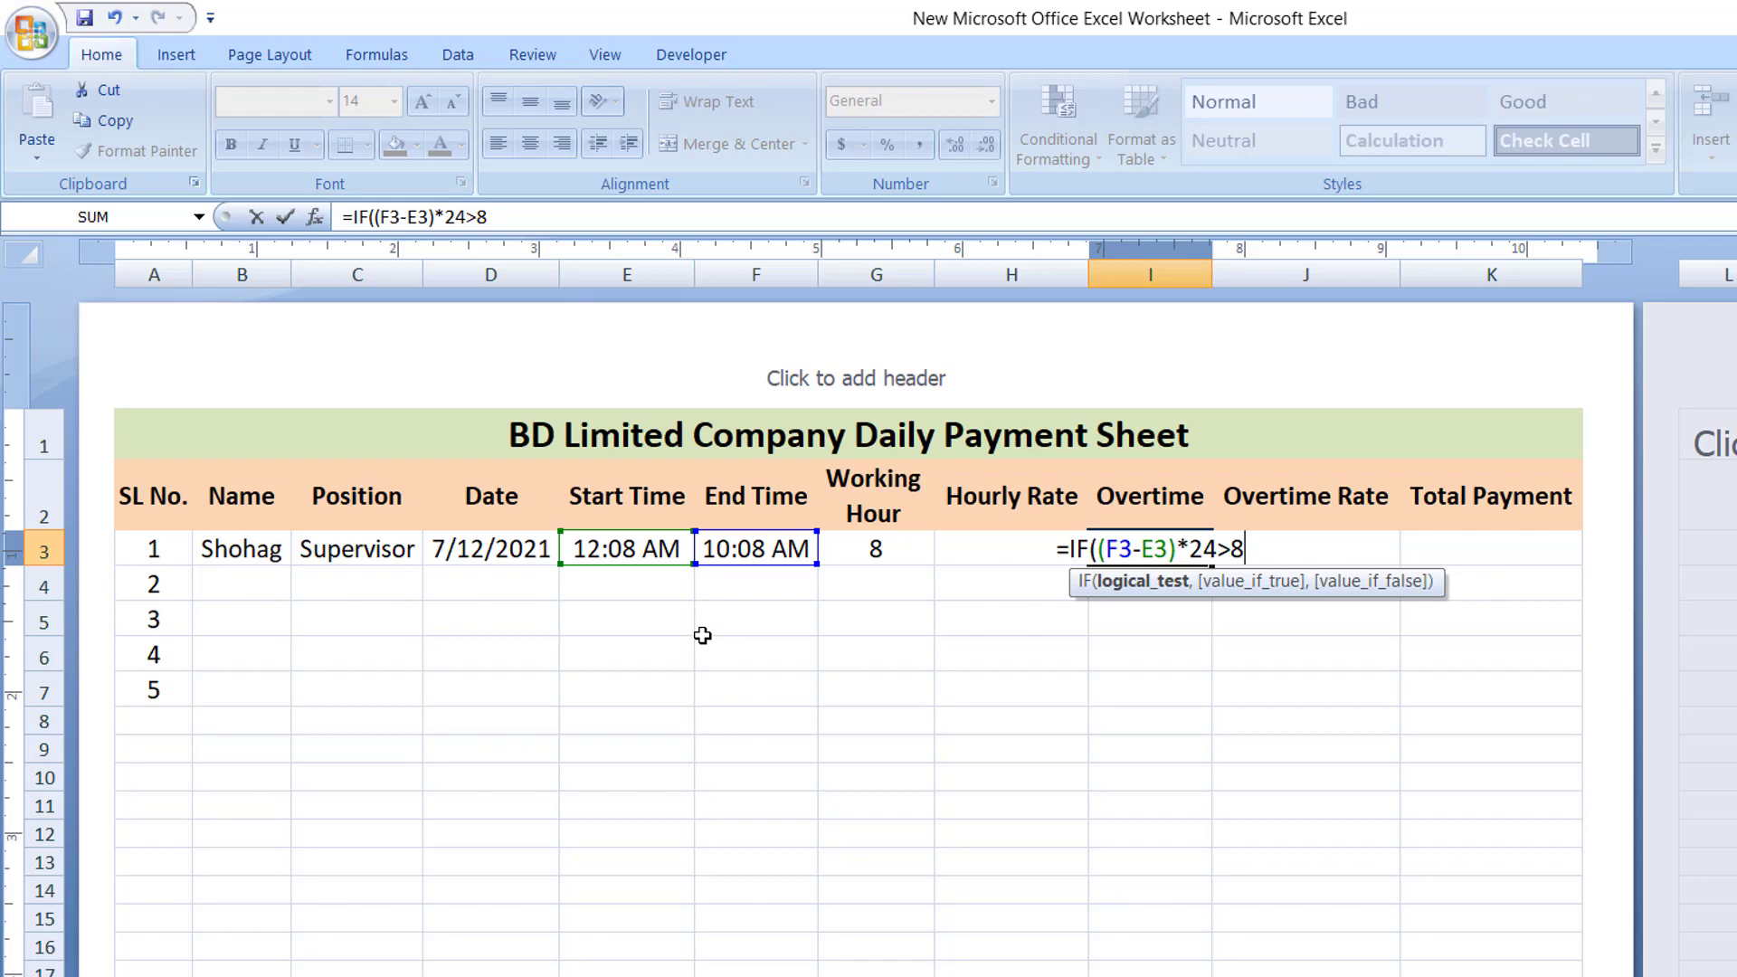
type(",")
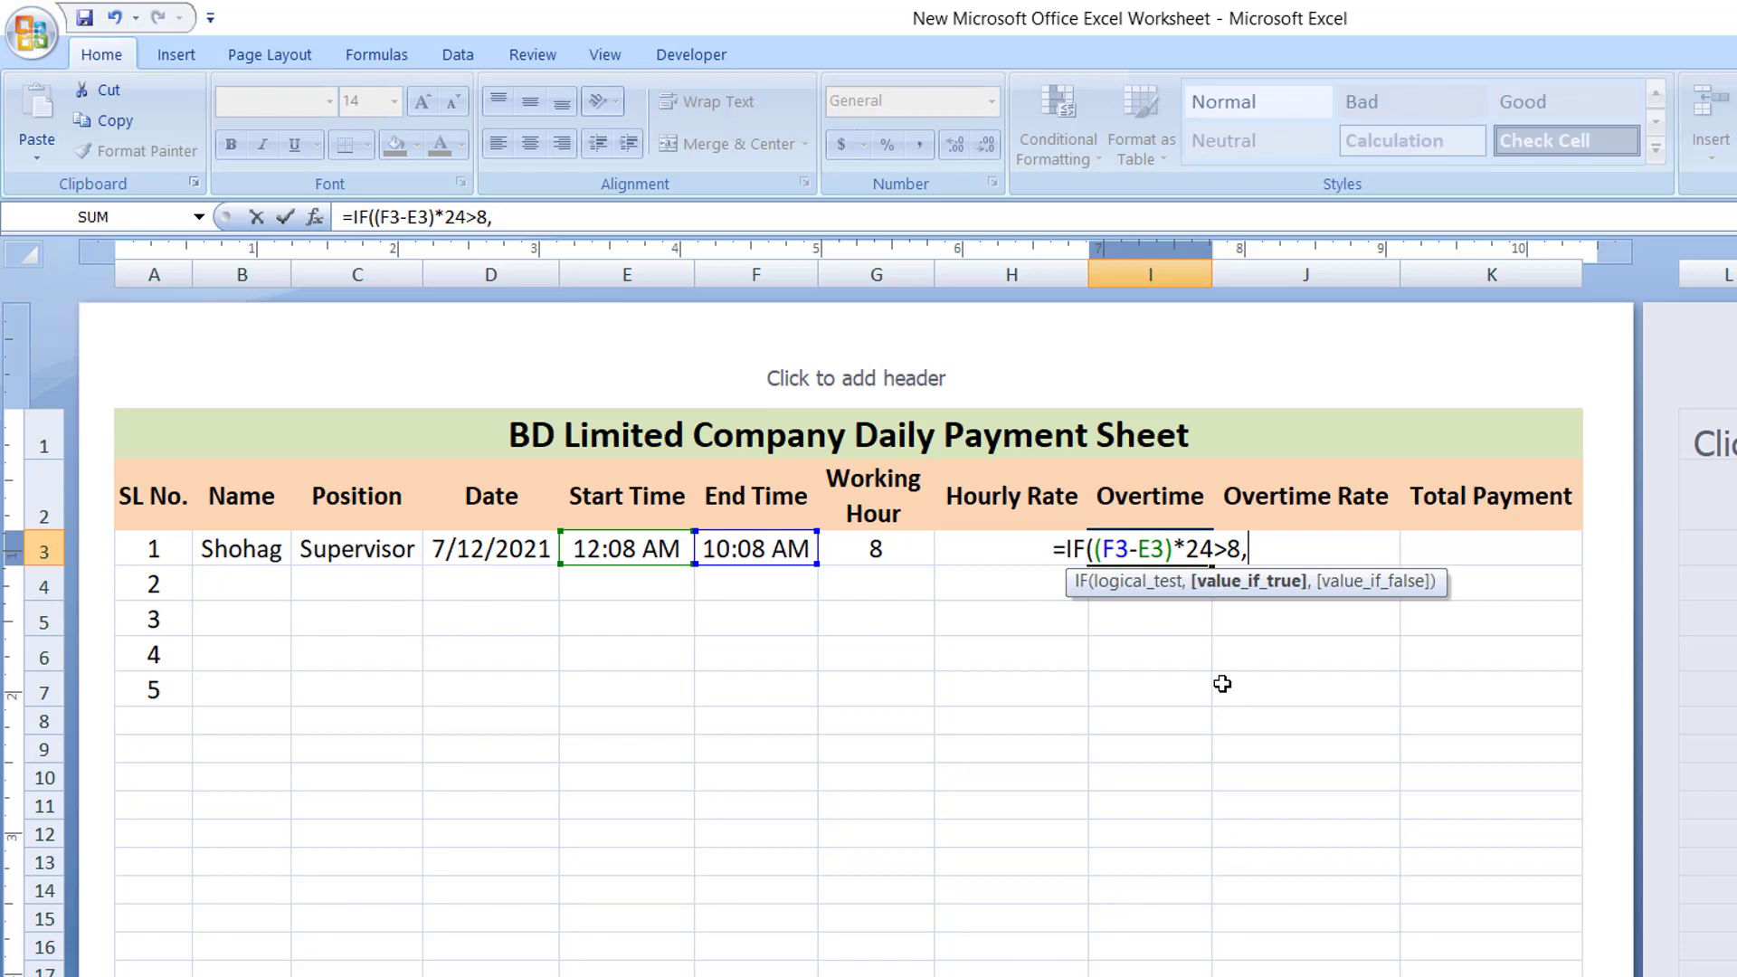
Finish the I3 formula returning (F3-E3)*24-8 when over 8 hours, otherwise 0.
type("(")
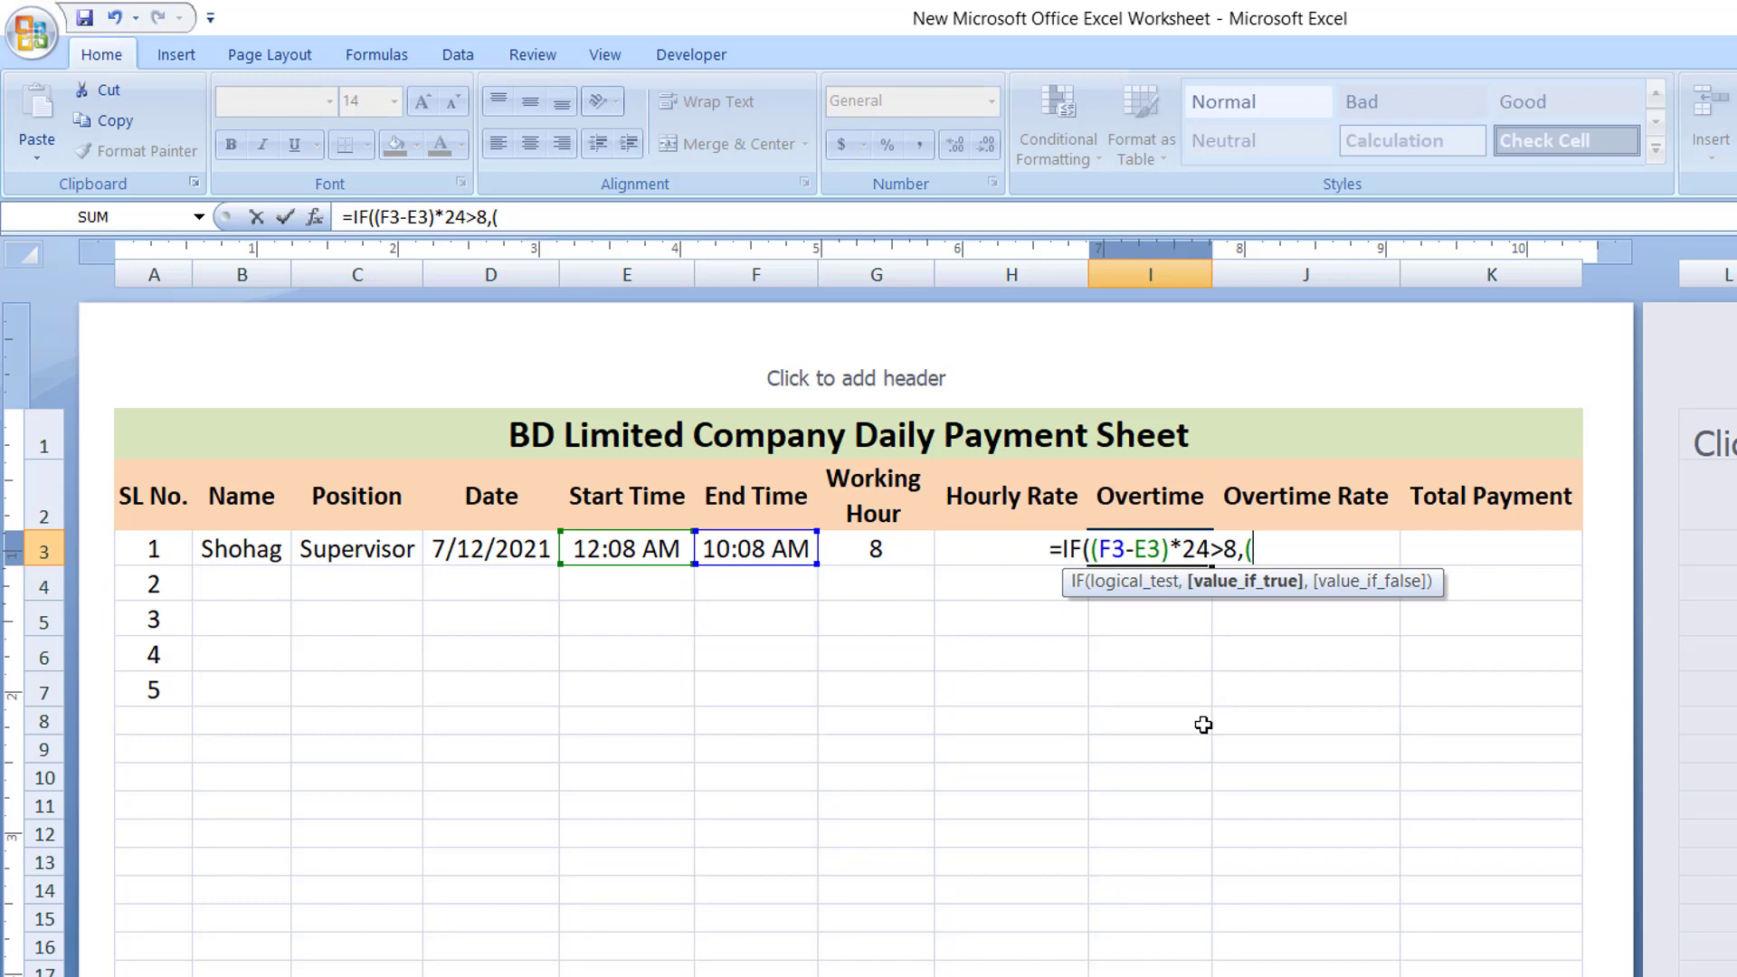
left_click(762, 550)
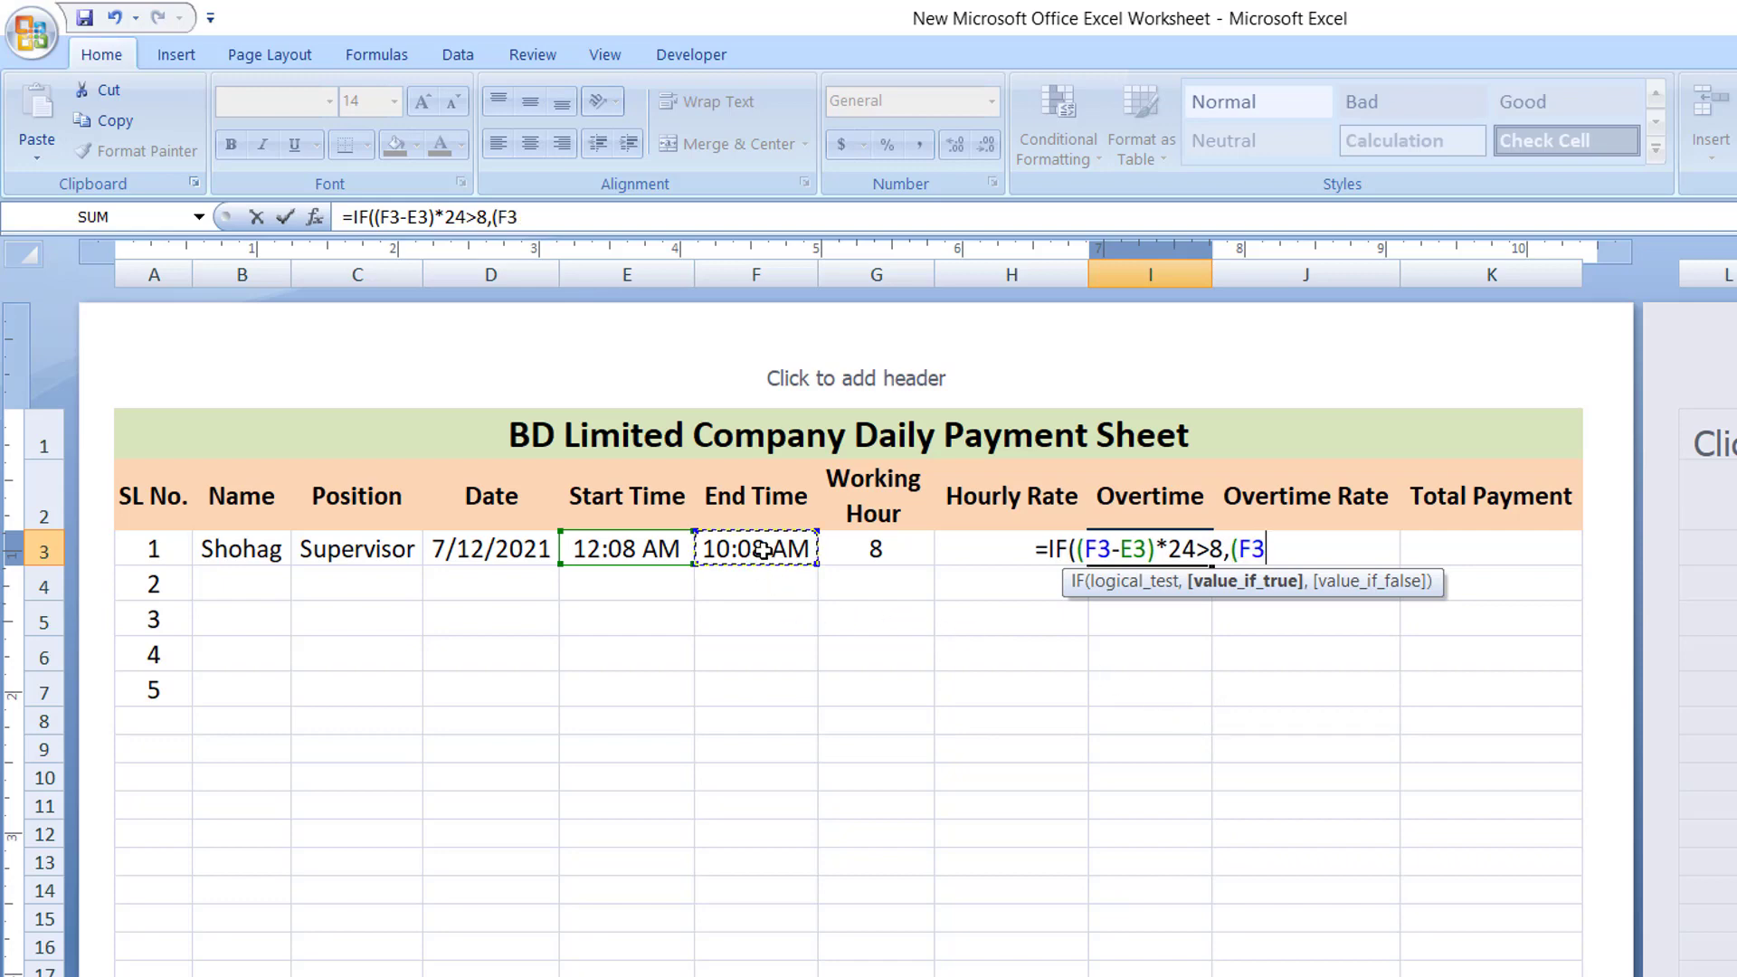
type("-")
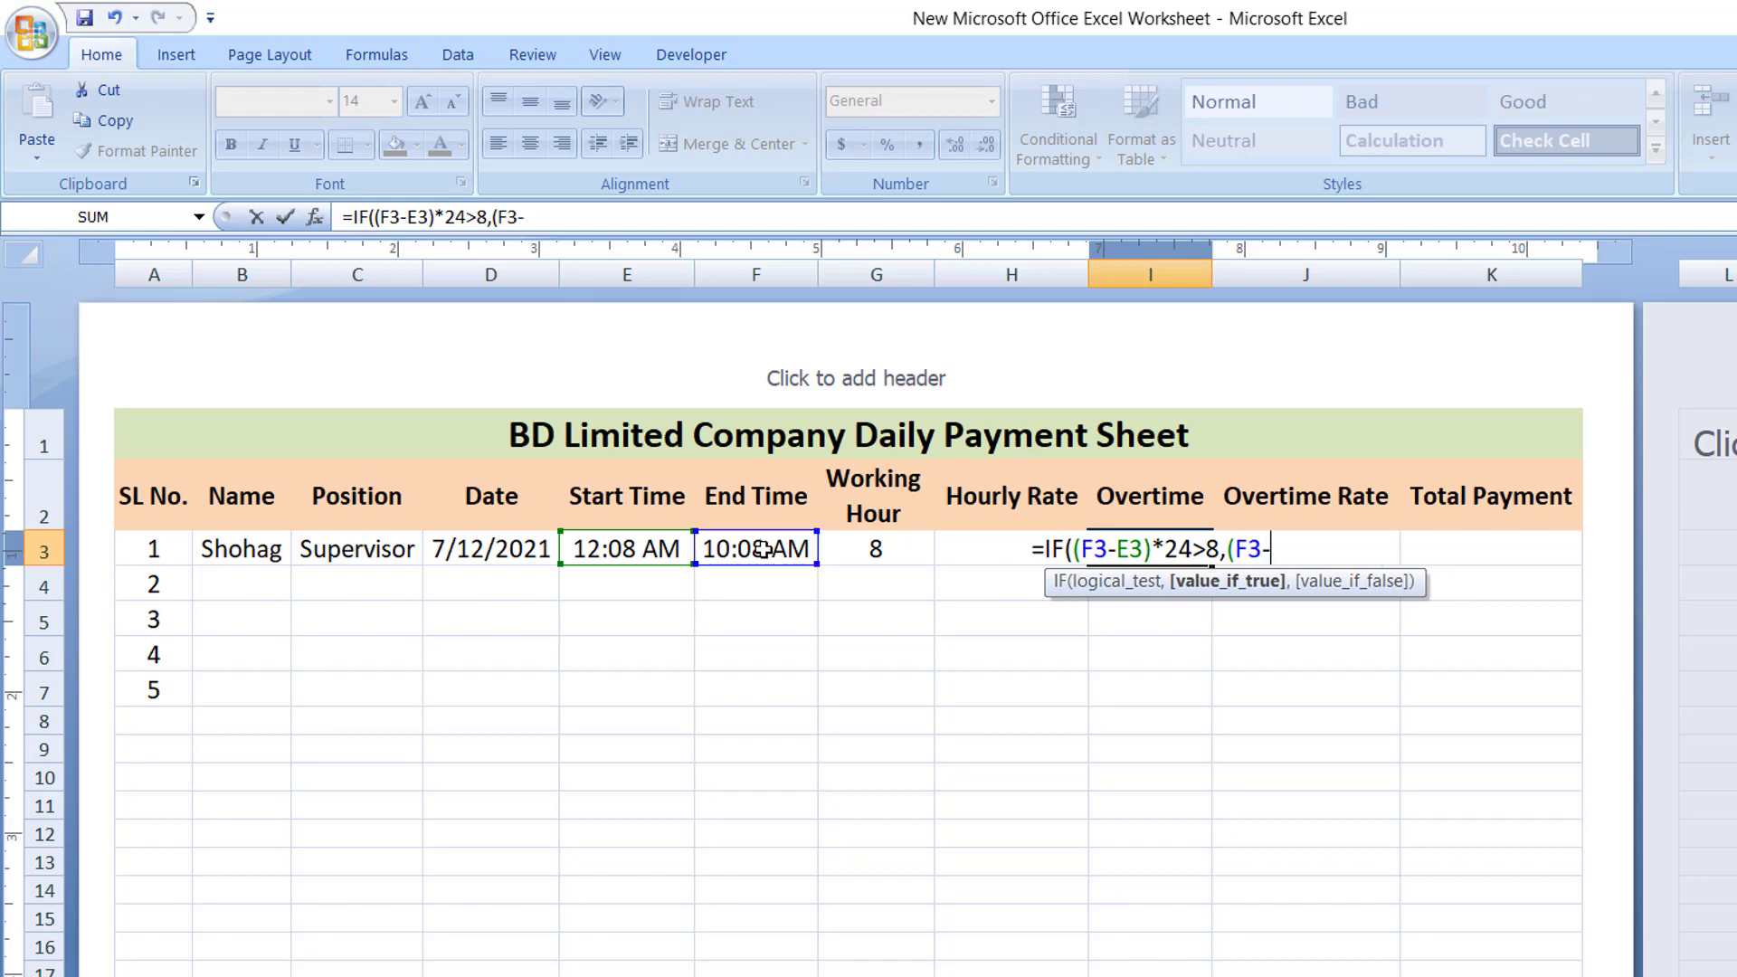
left_click(647, 550)
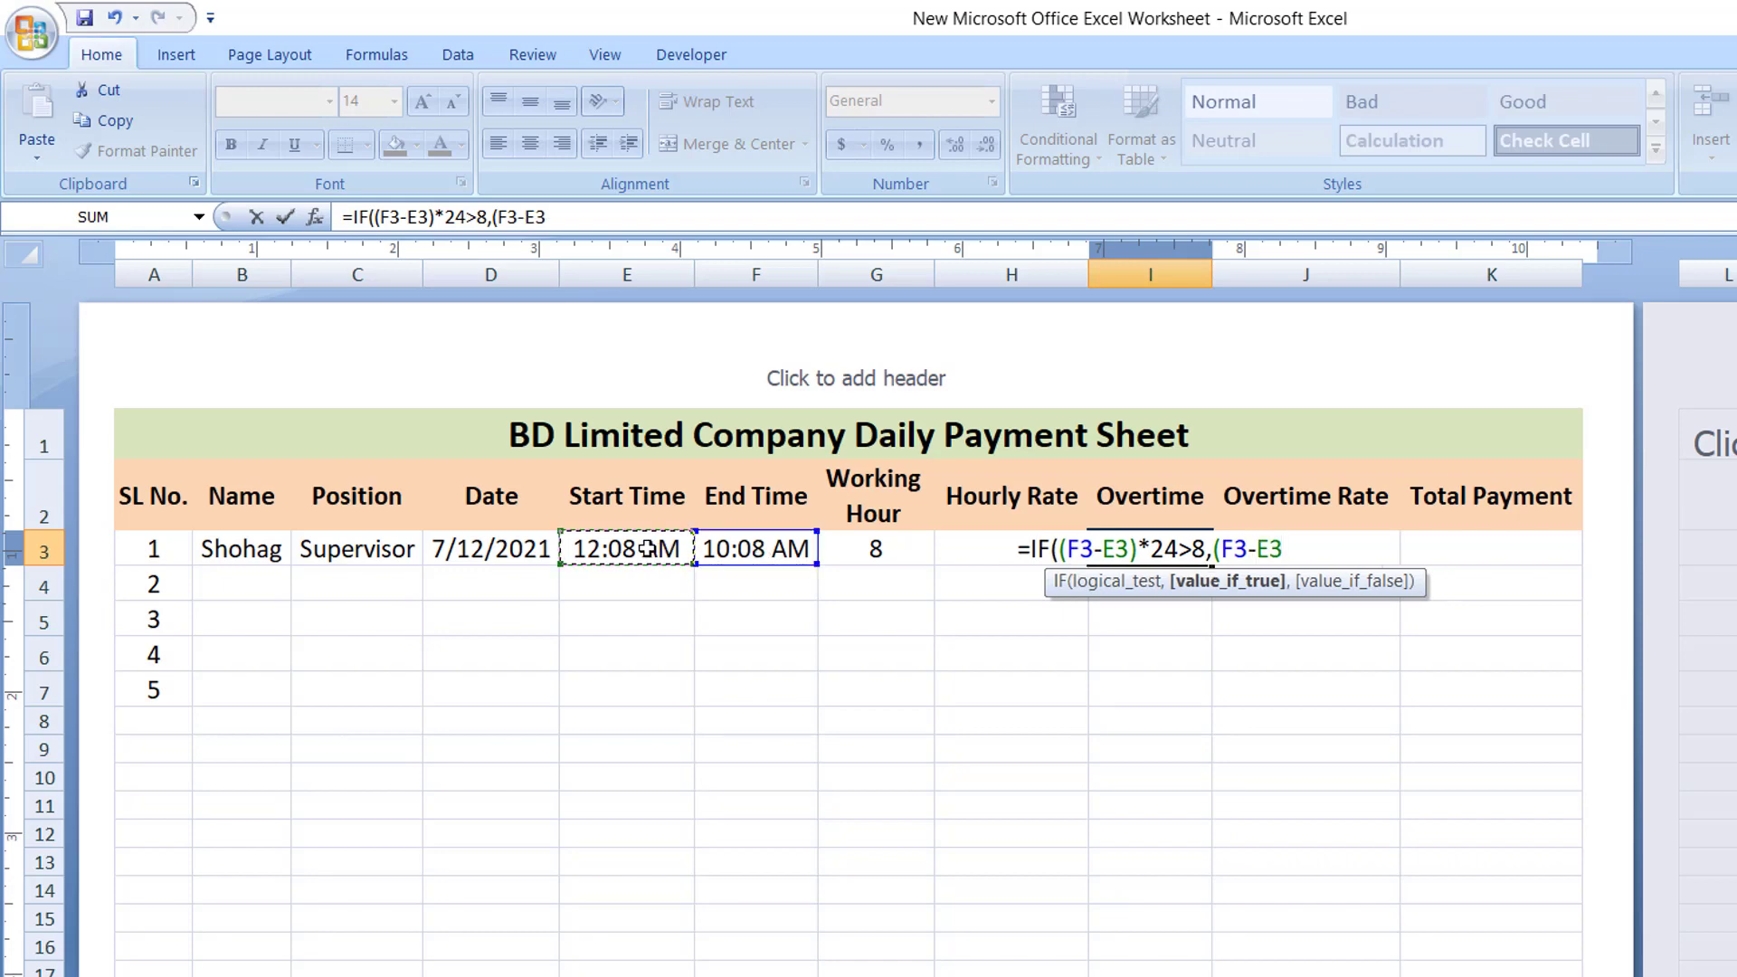
type(")")
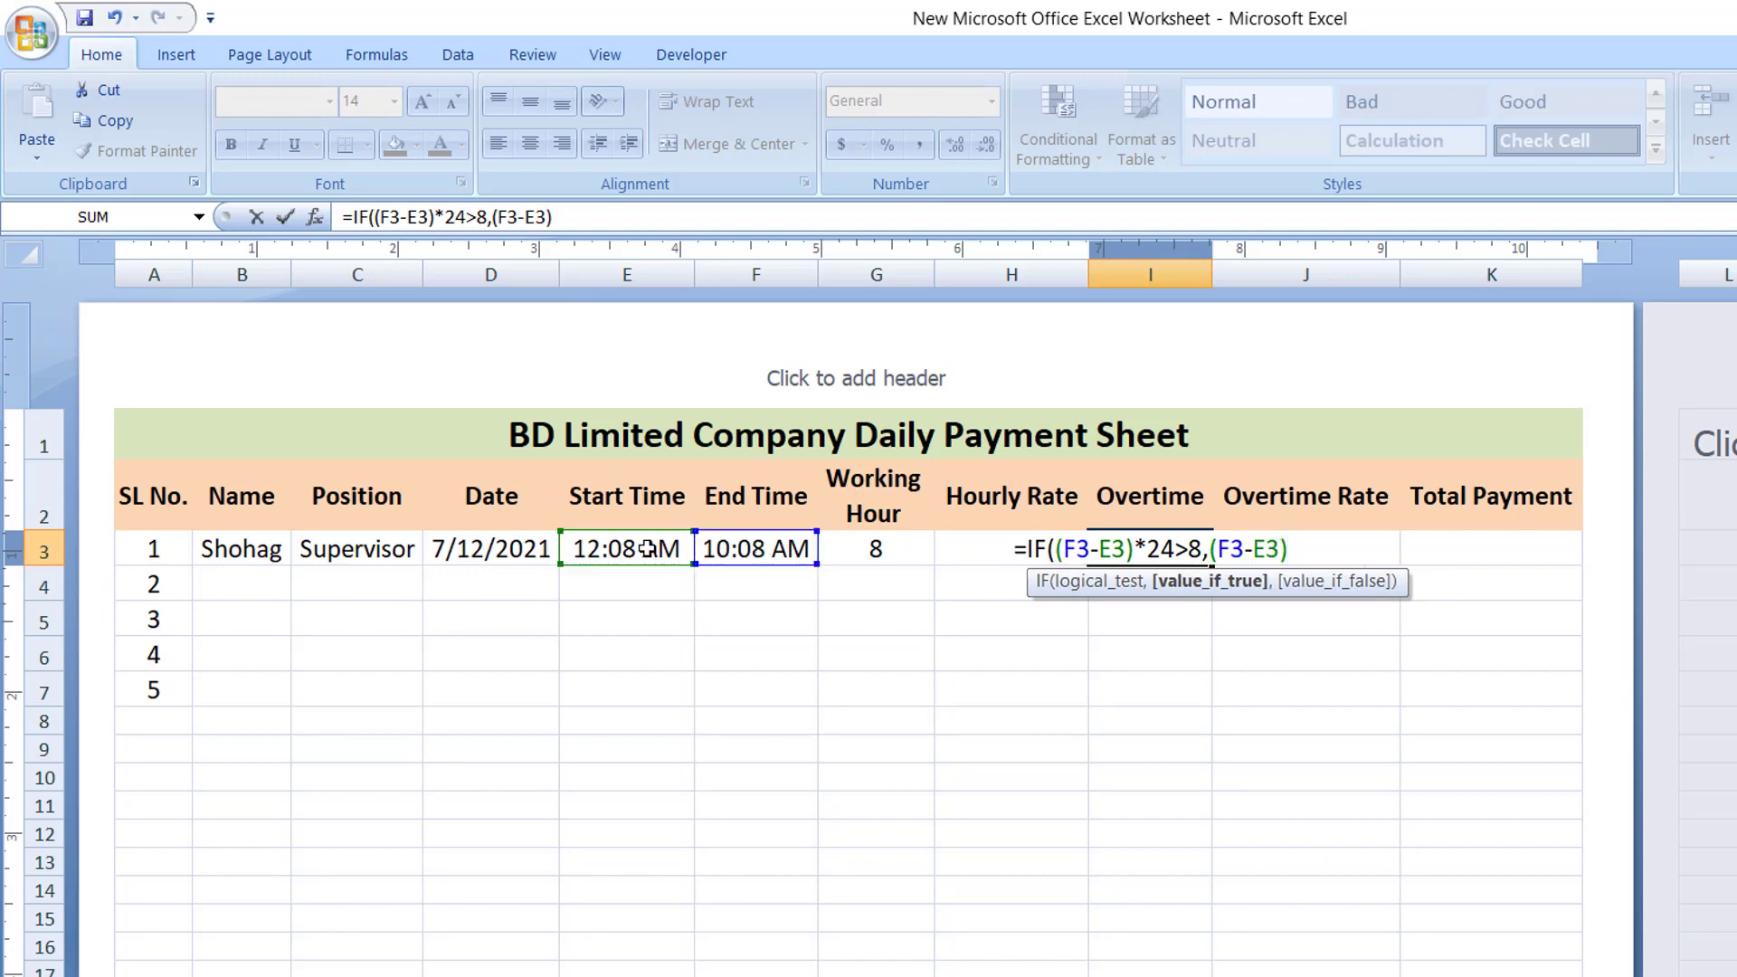
type("*2")
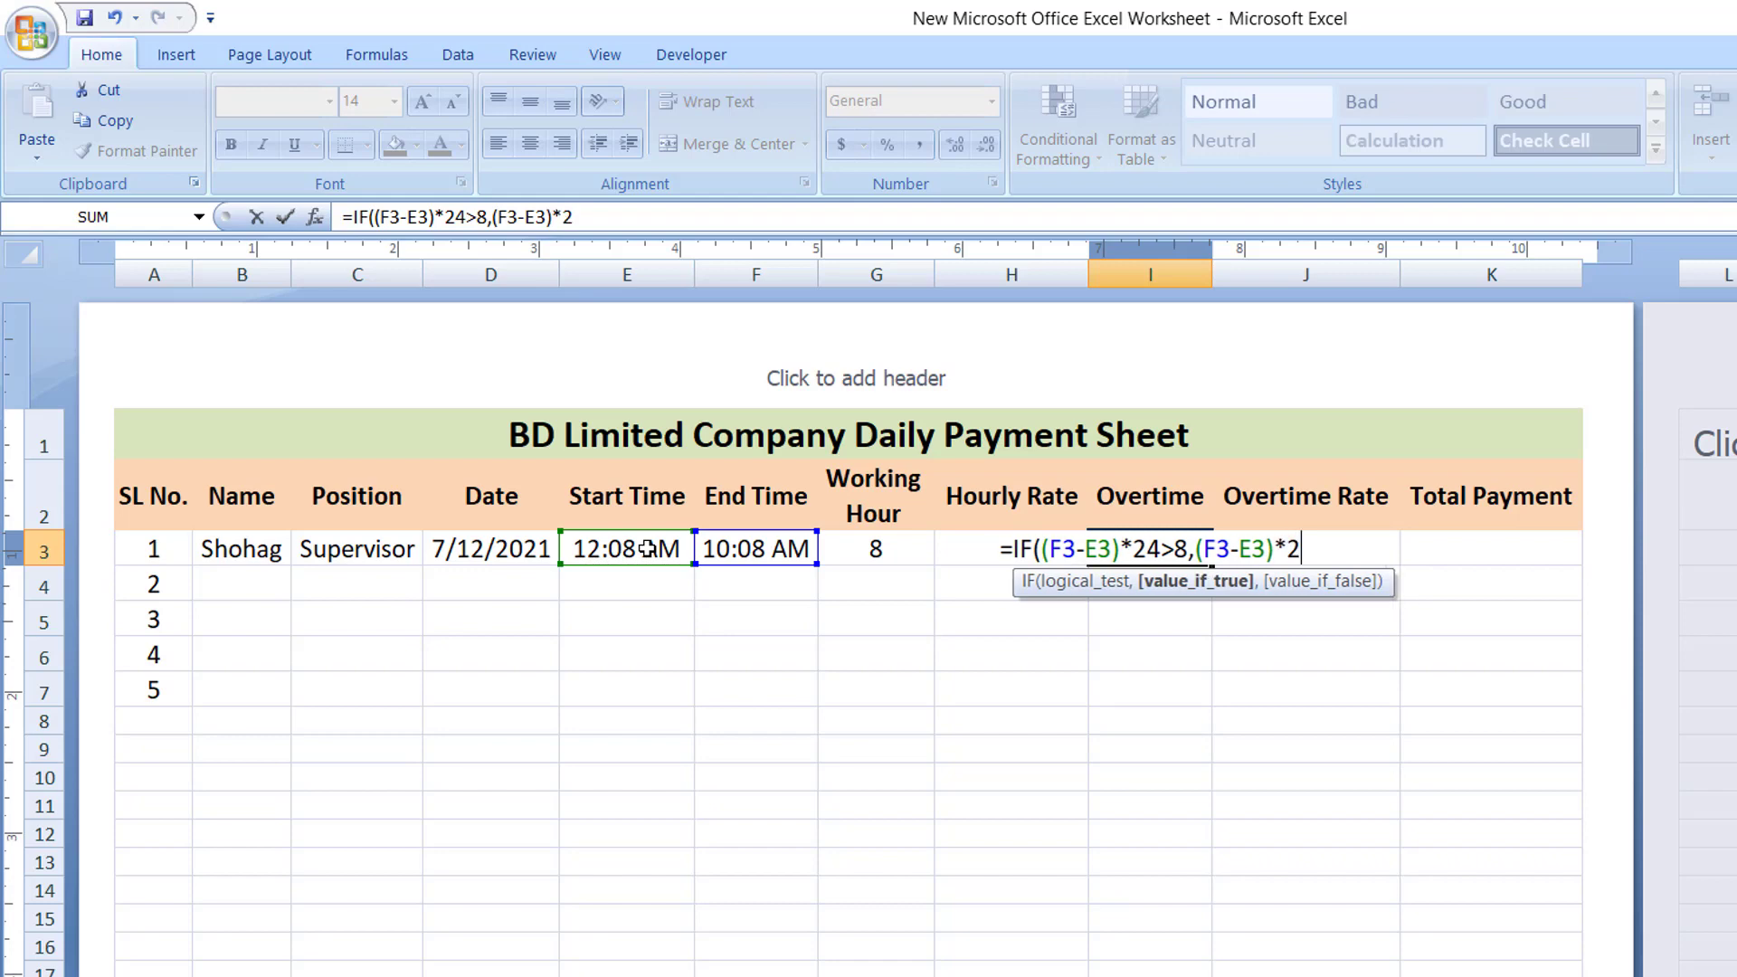
type("4-8")
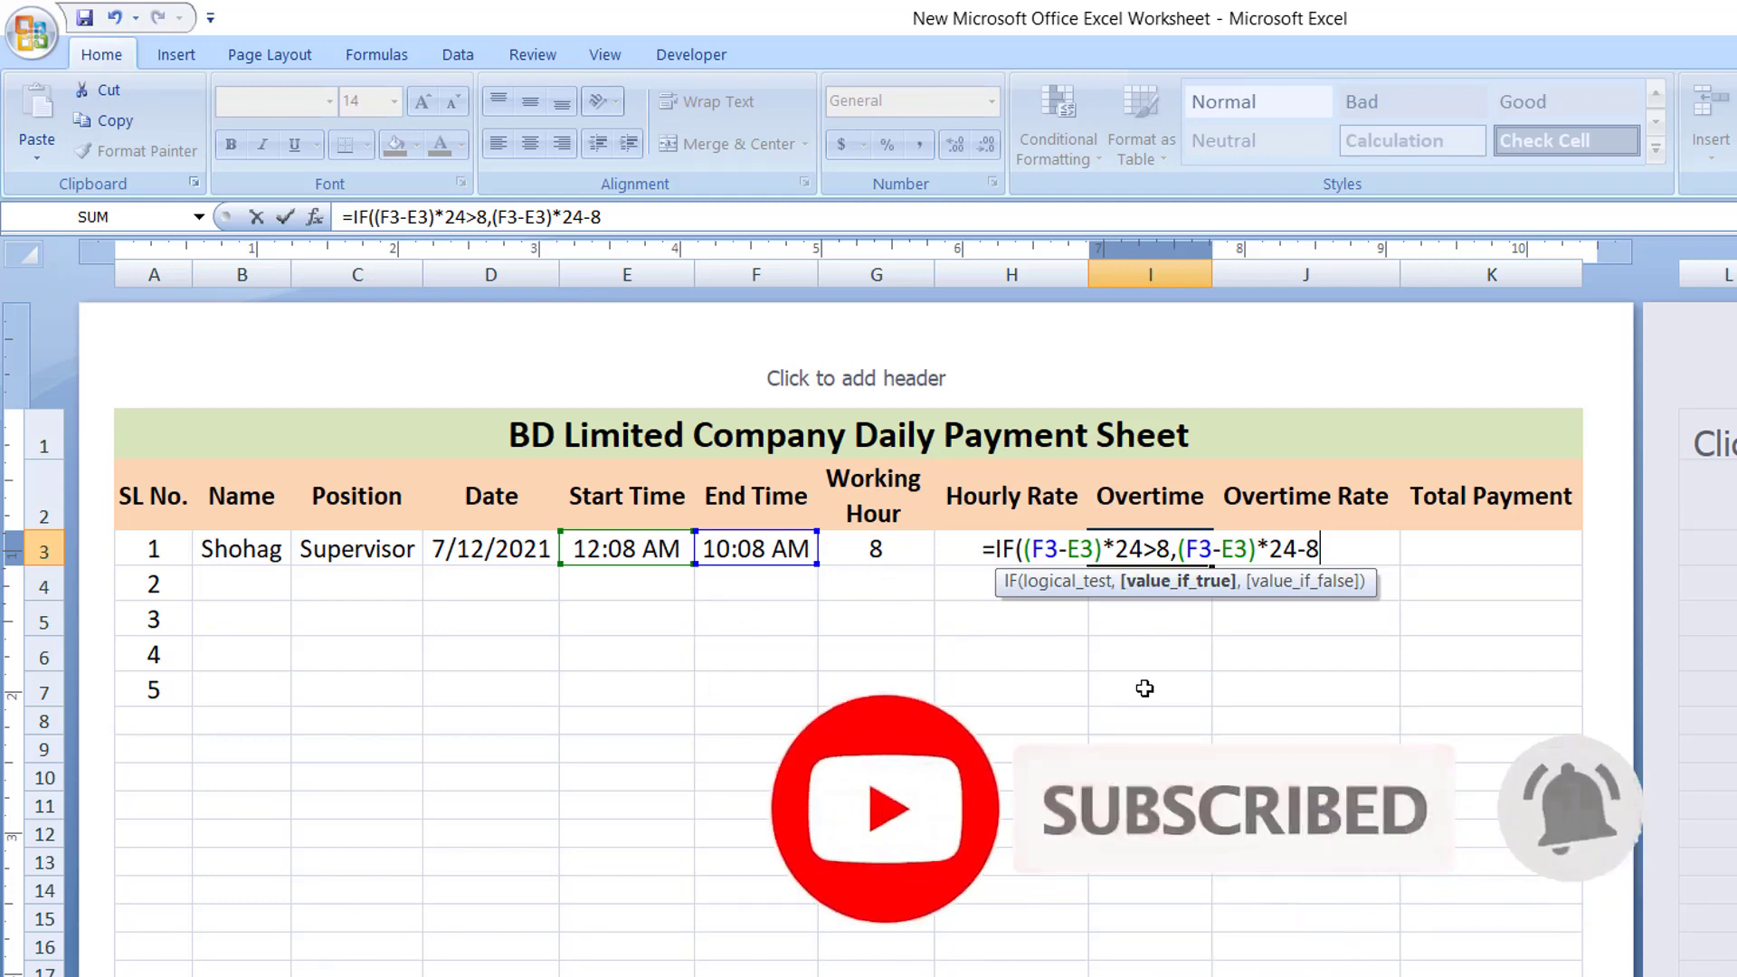
type(",")
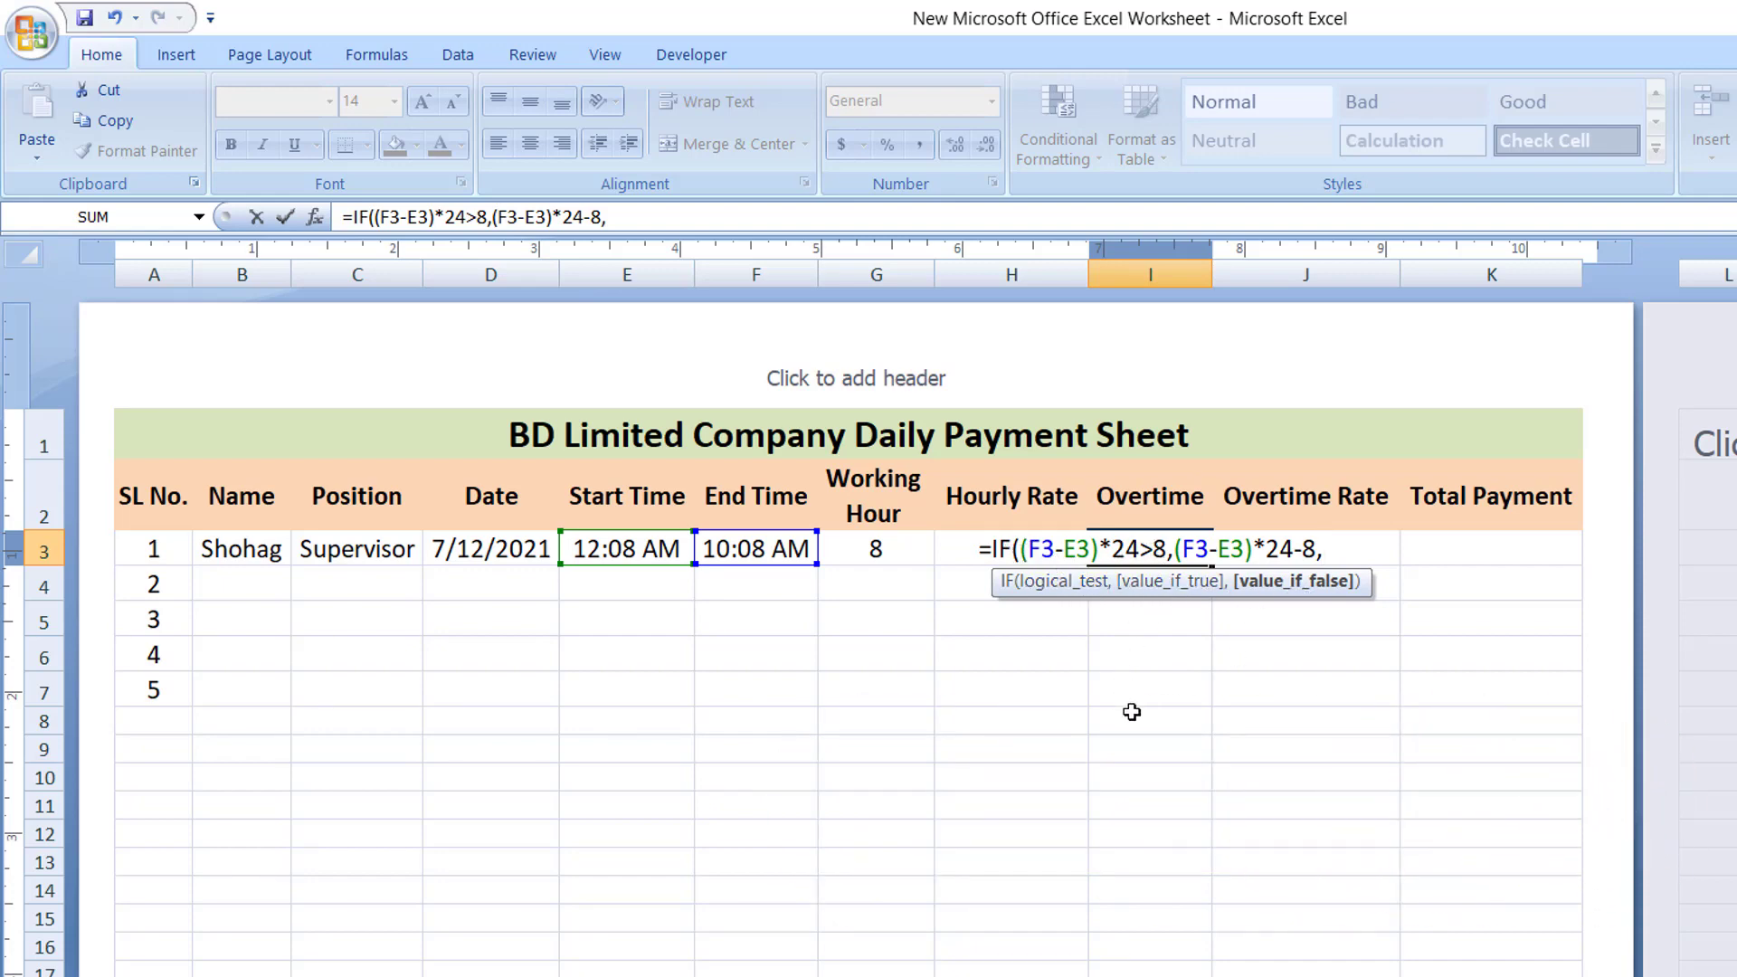
type("0")
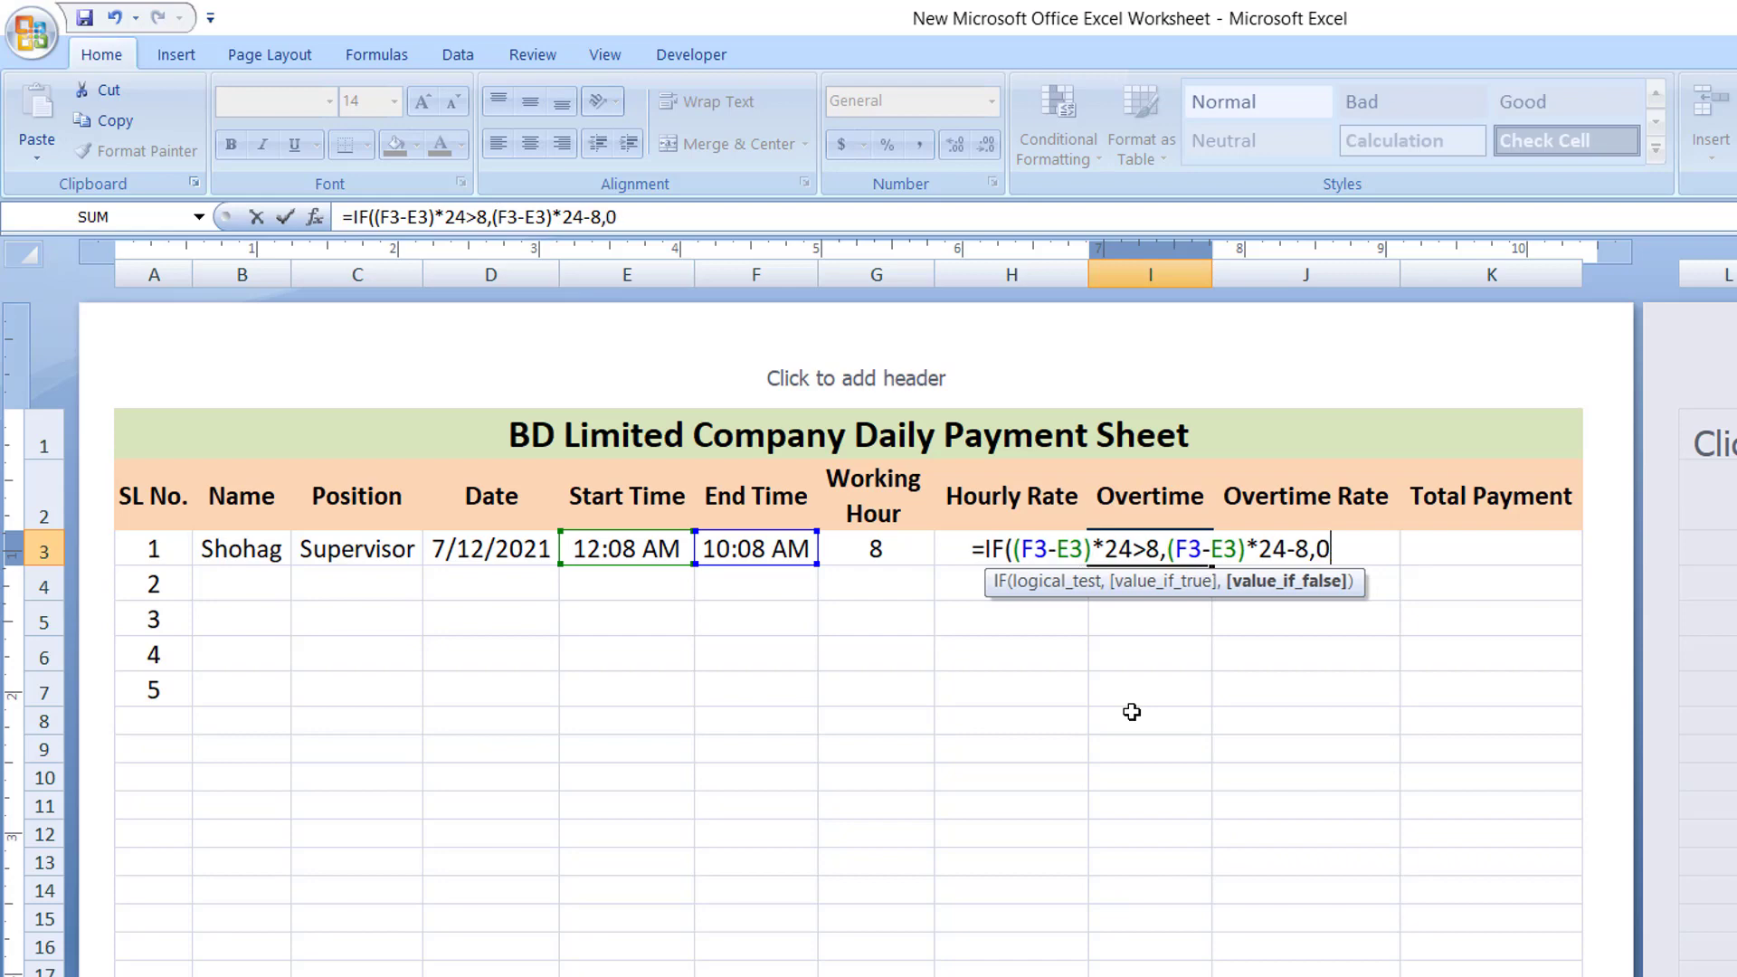
type(")")
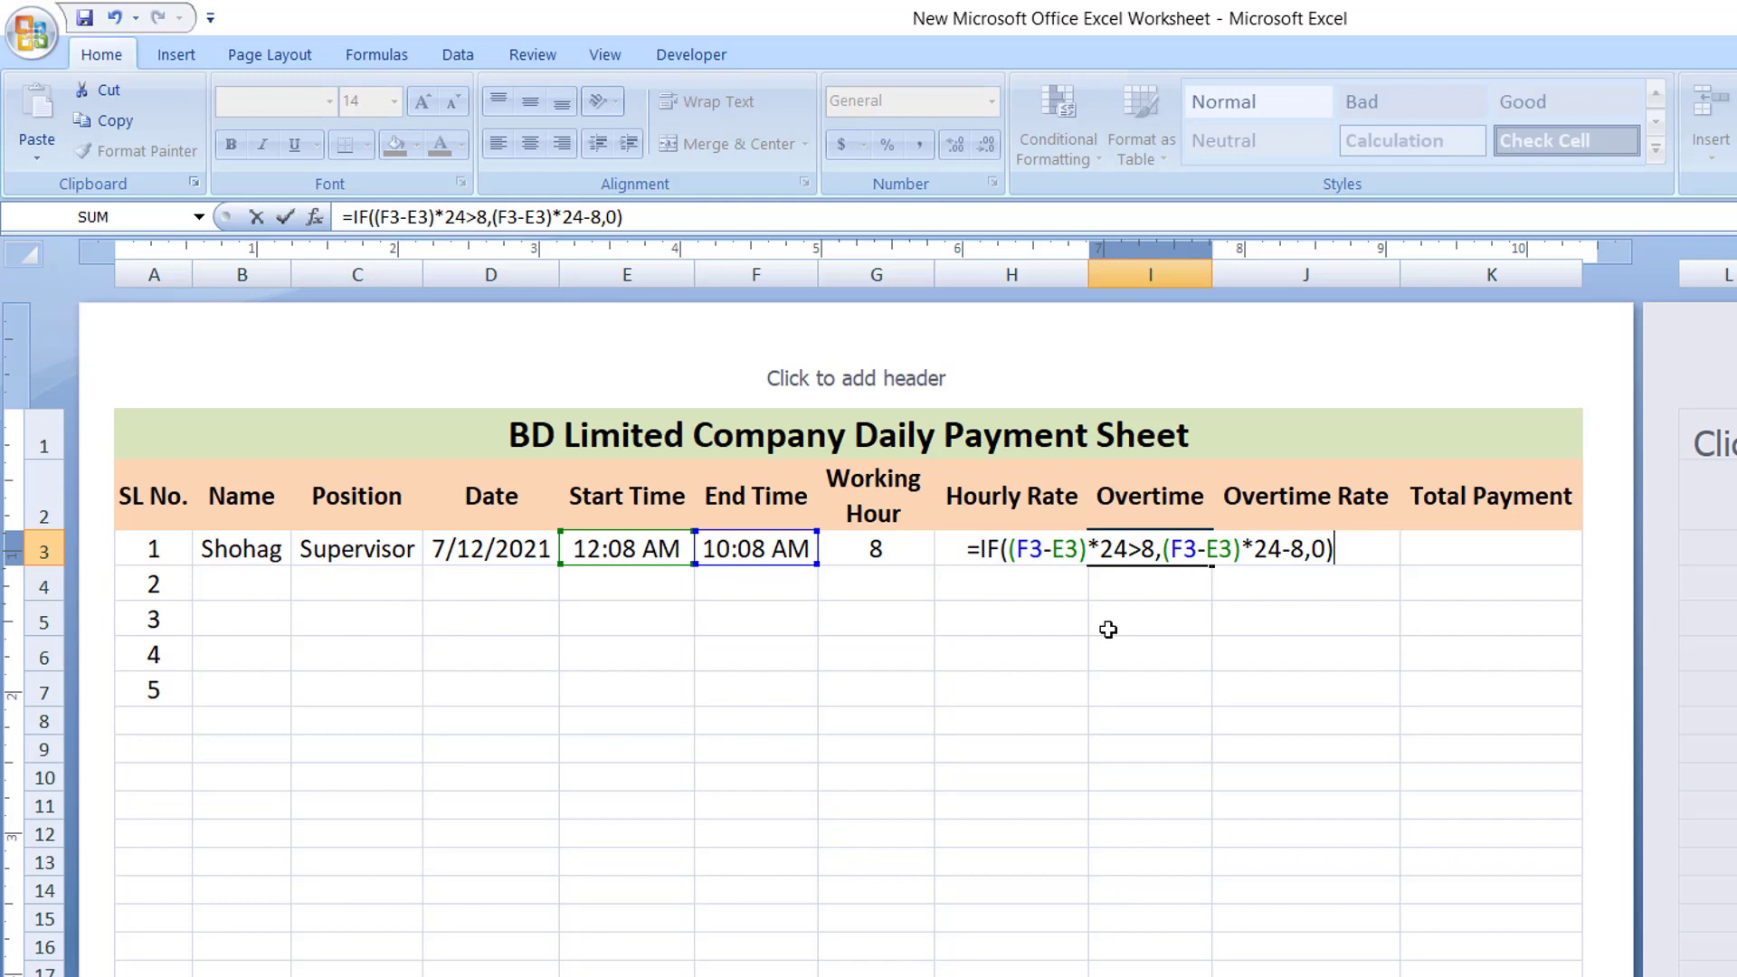
Commit =IF((F3-E3)*24>8,(F3-E3)*24-8,0) in I3 and recheck it, showing 2 overtime hours.
key("Return")
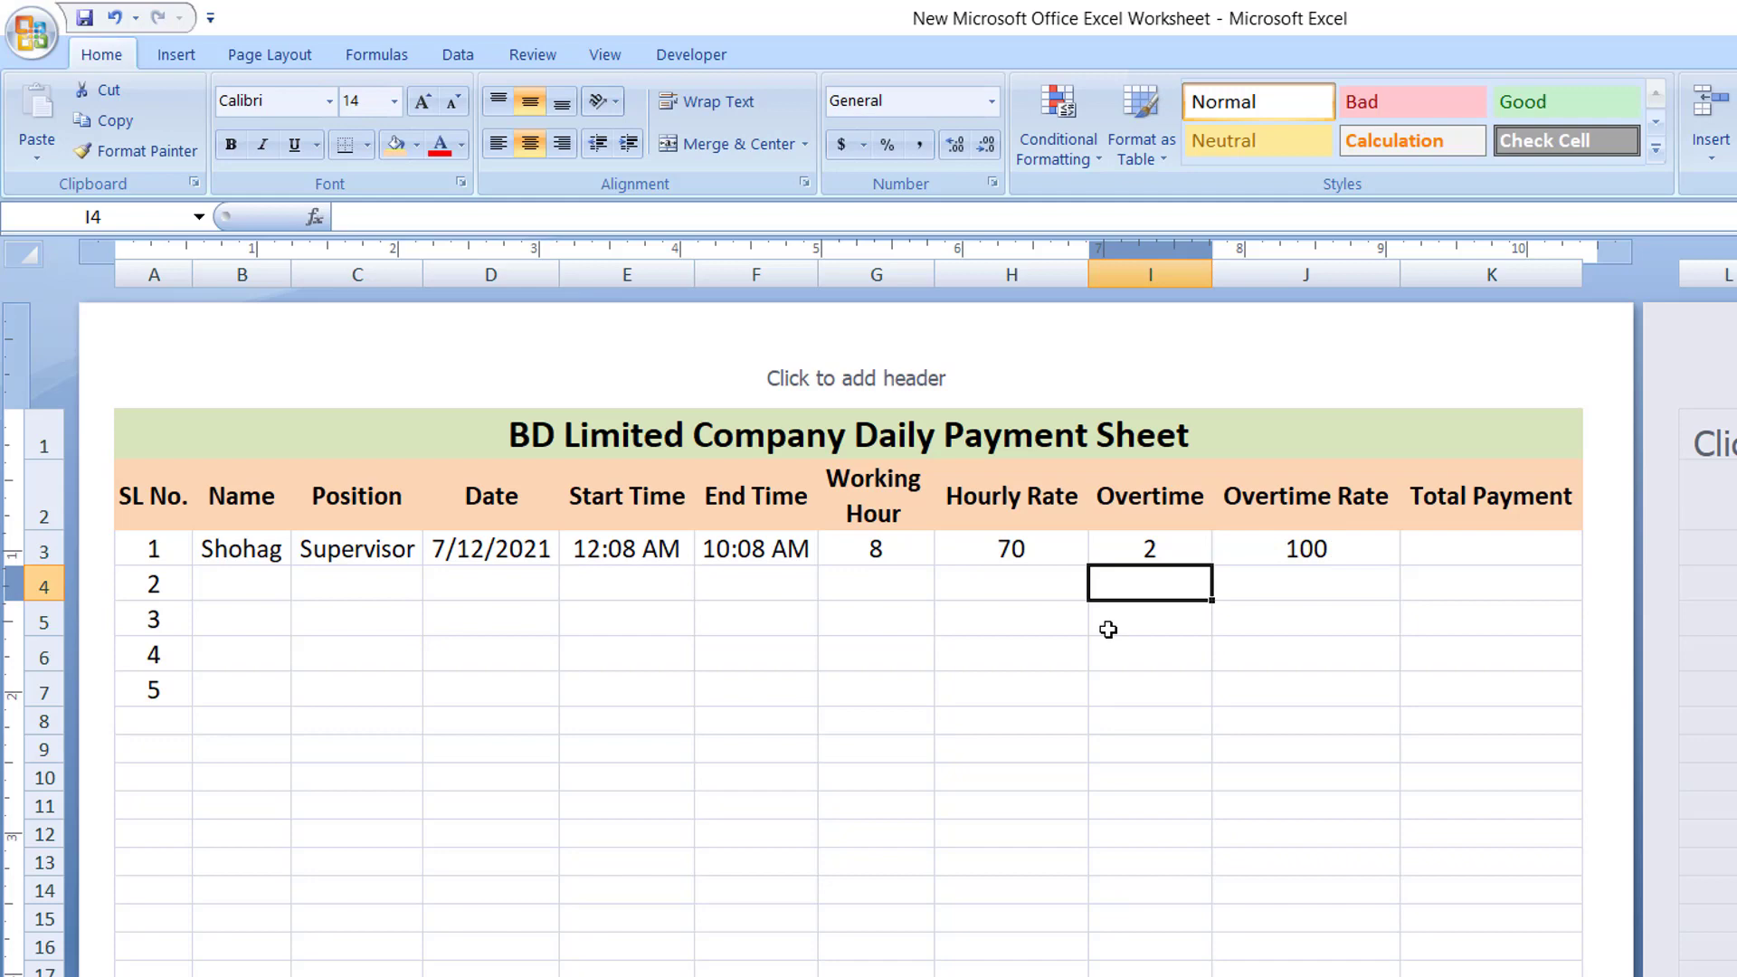
left_click(1189, 546)
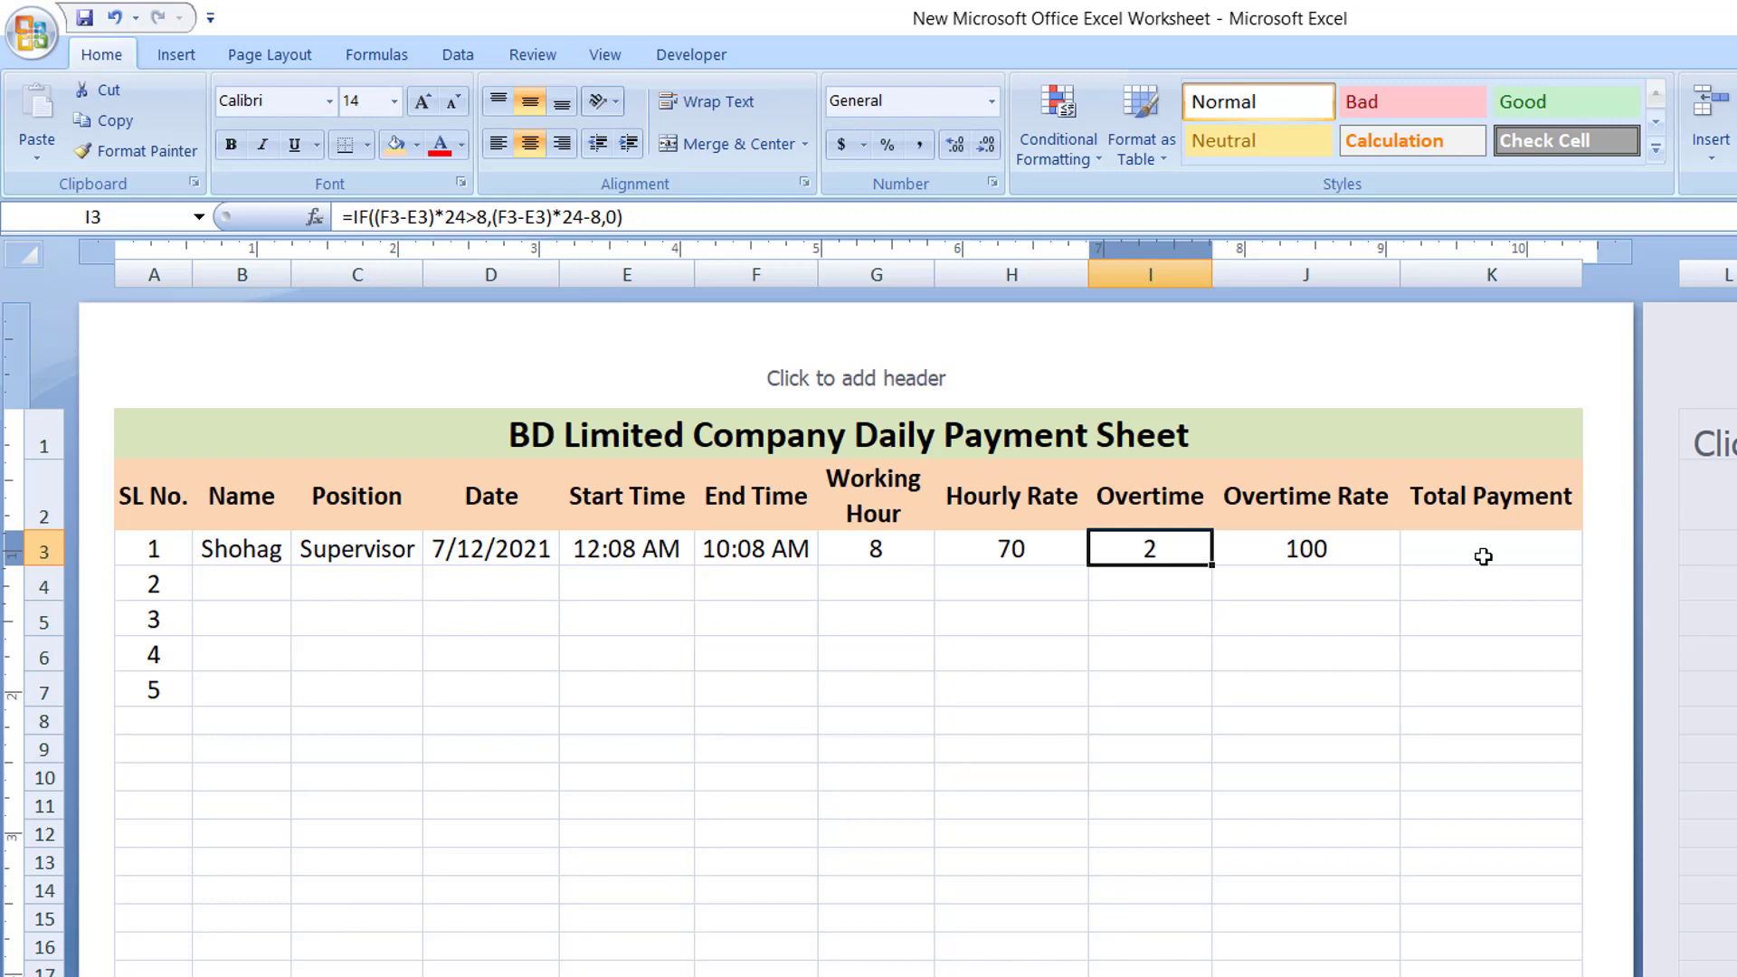
Enter =G3*H3+I3*J3 in K3 so the first employee's total payment shows 760.
left_click(1483, 557)
type("=")
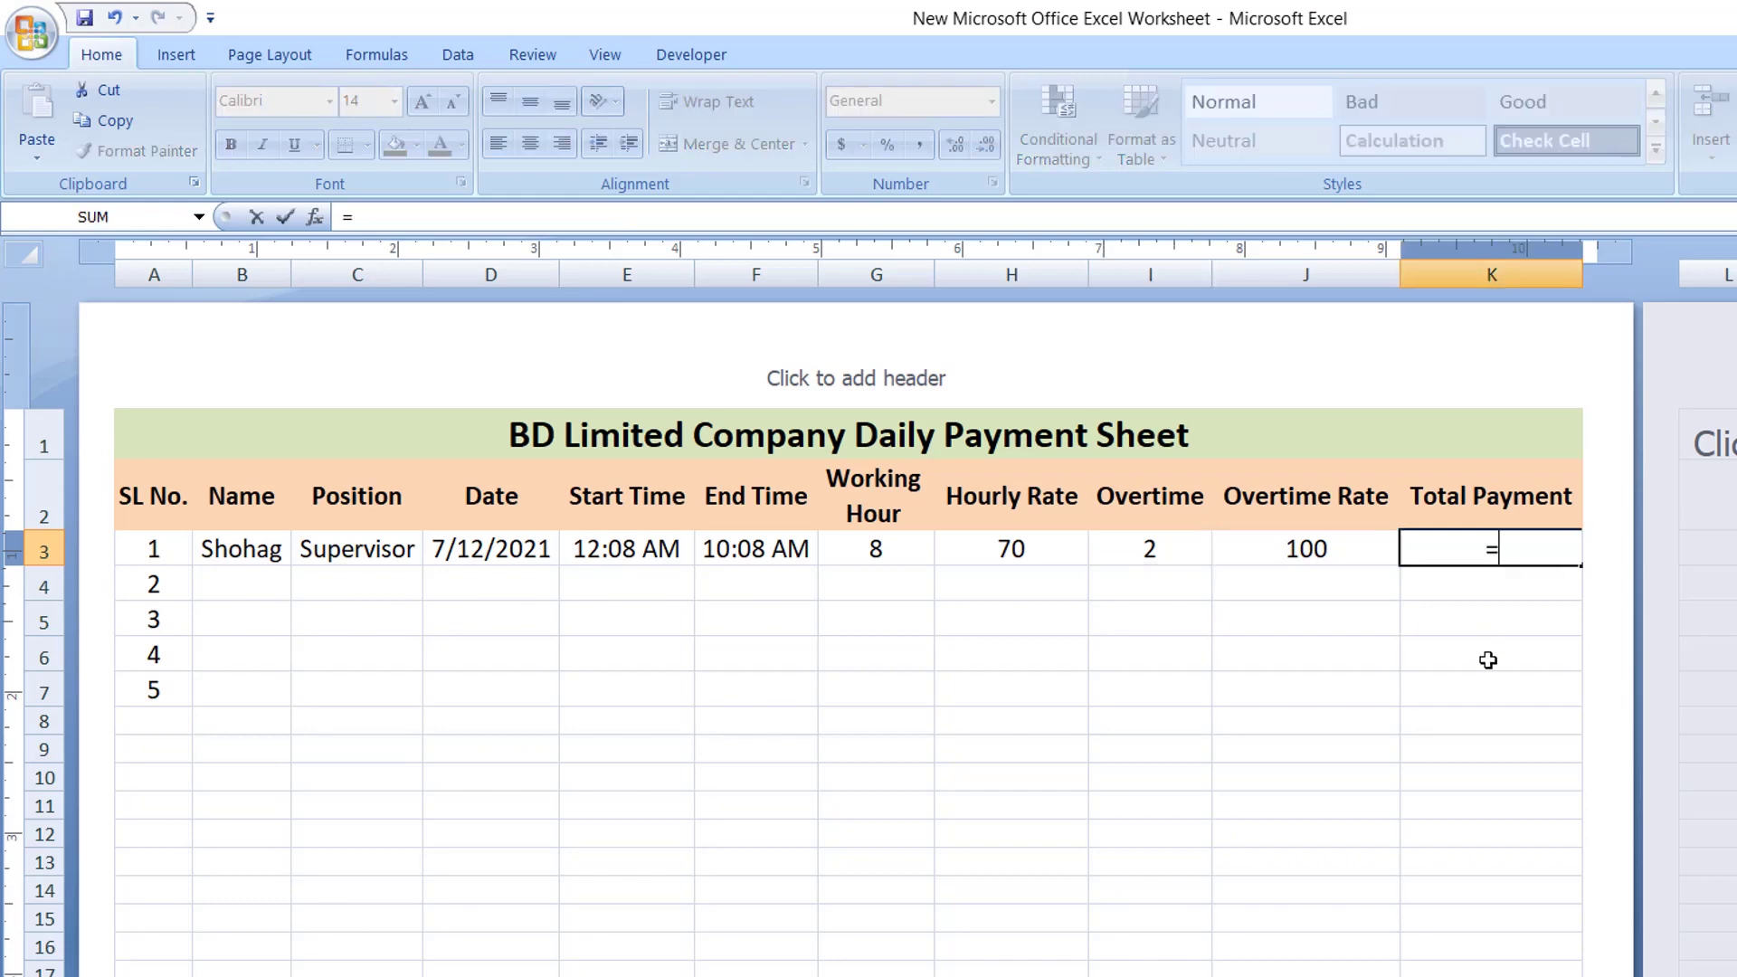
left_click(902, 556)
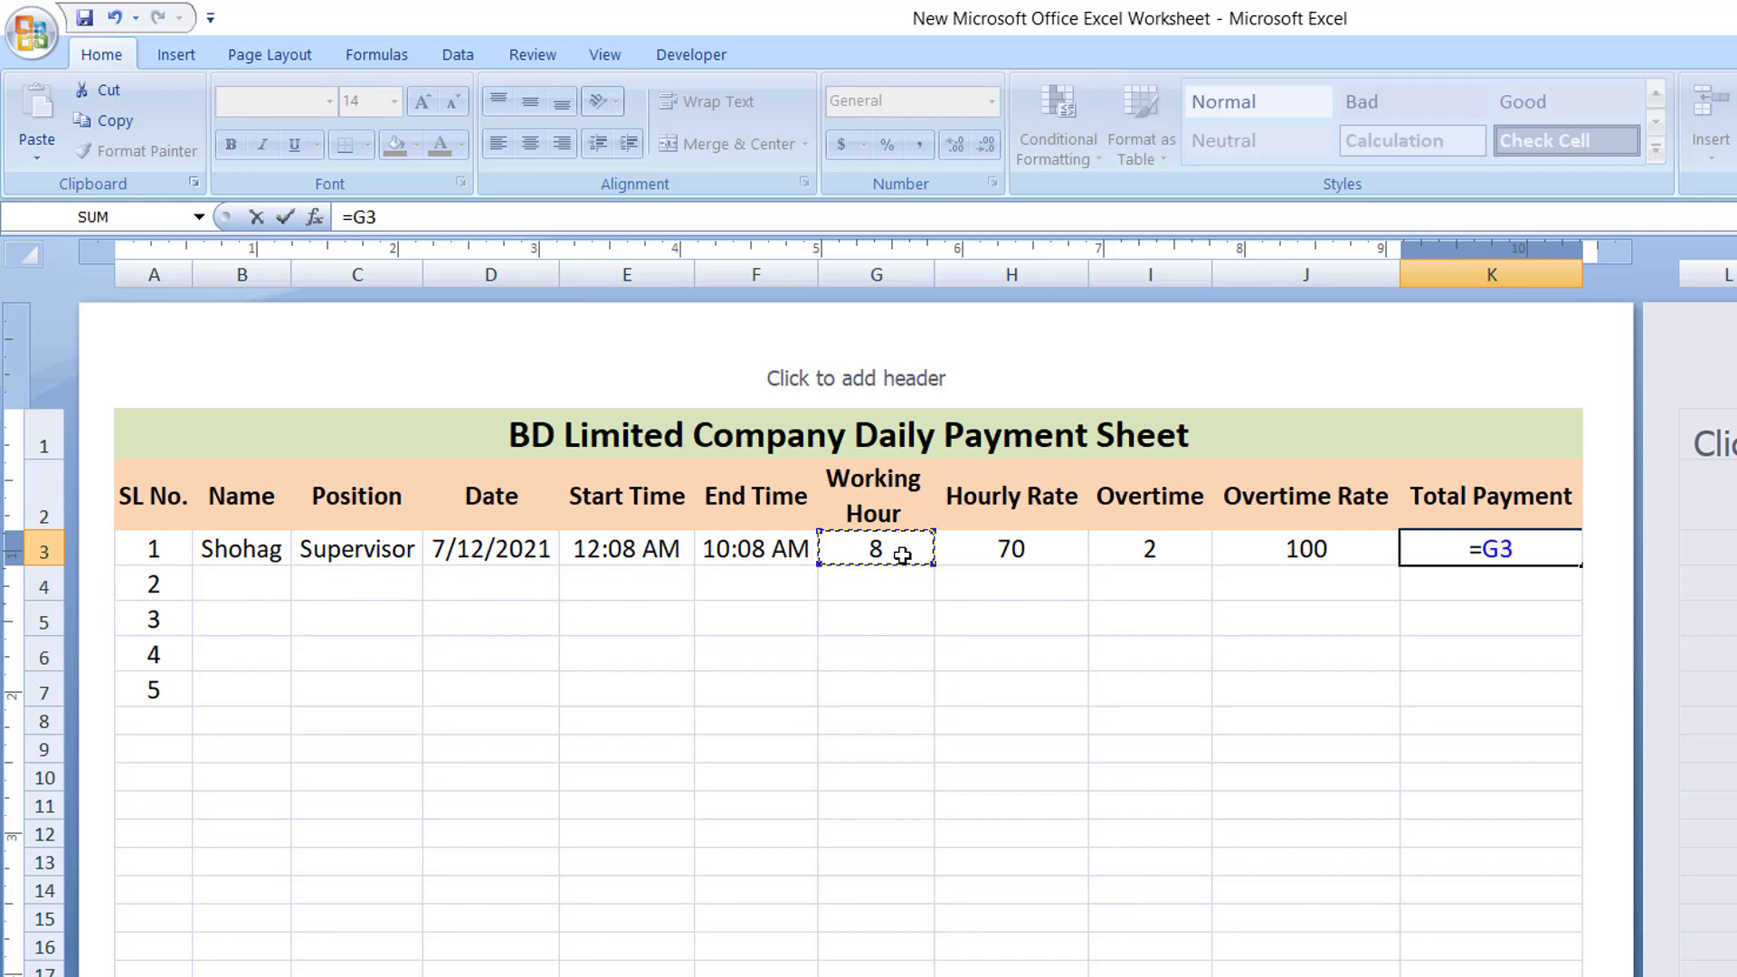
type("*")
left_click(1009, 554)
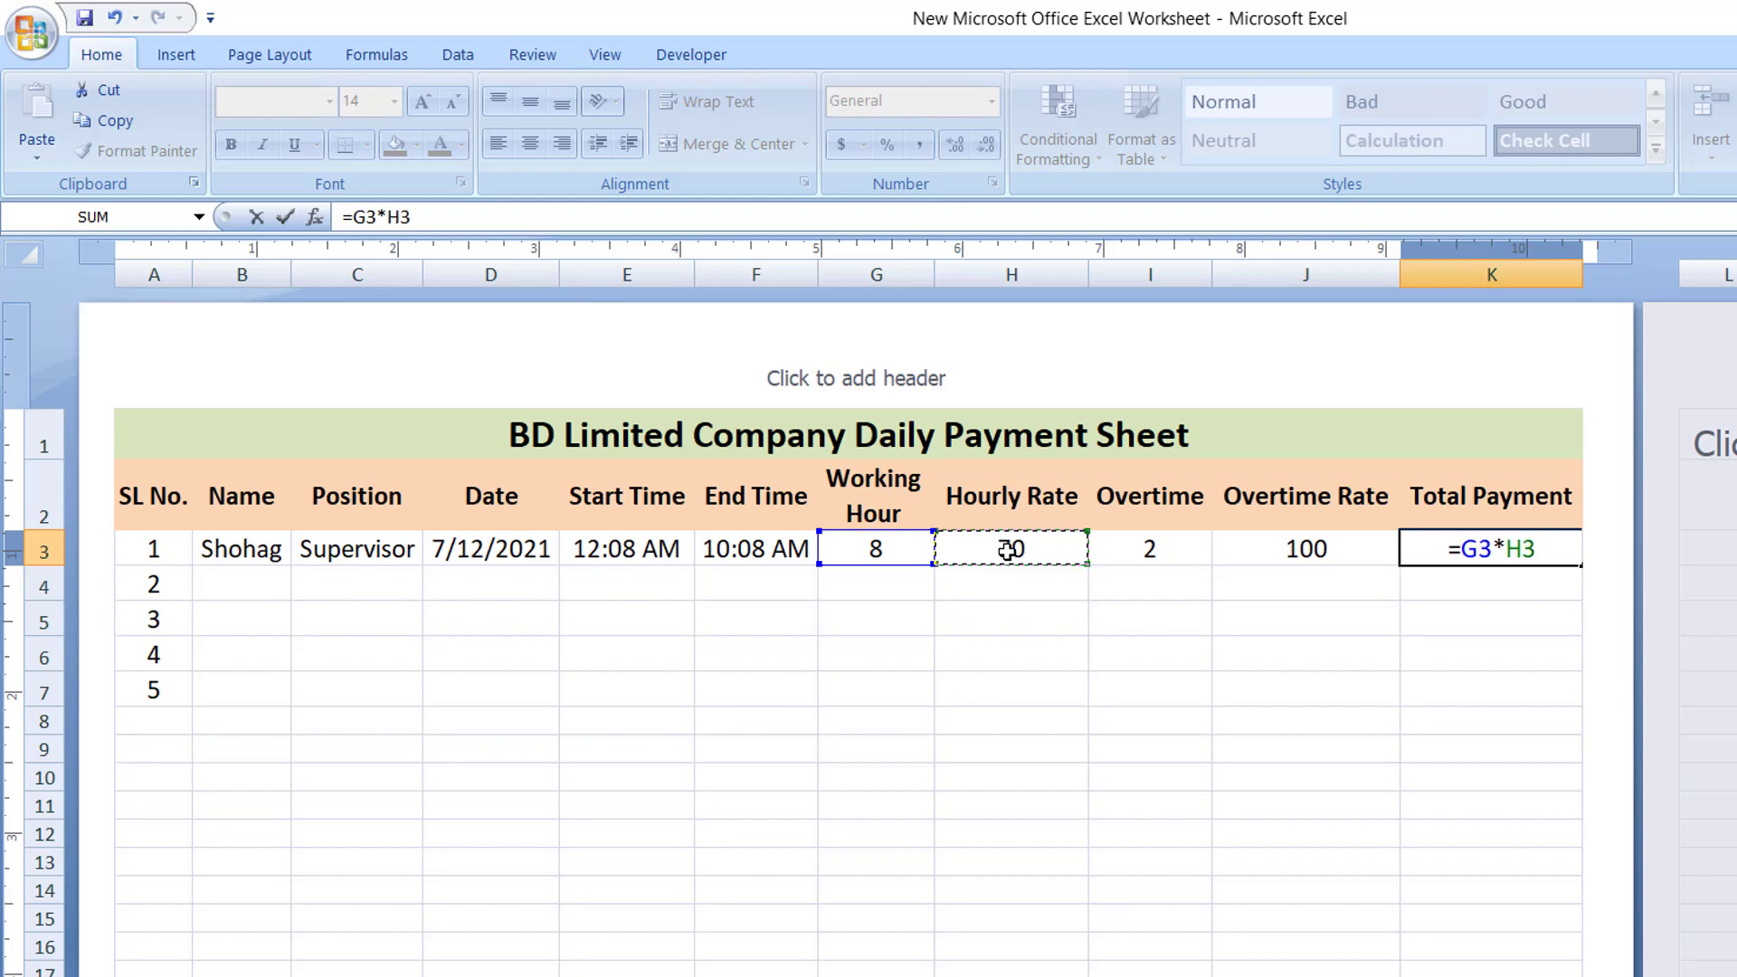
type("+")
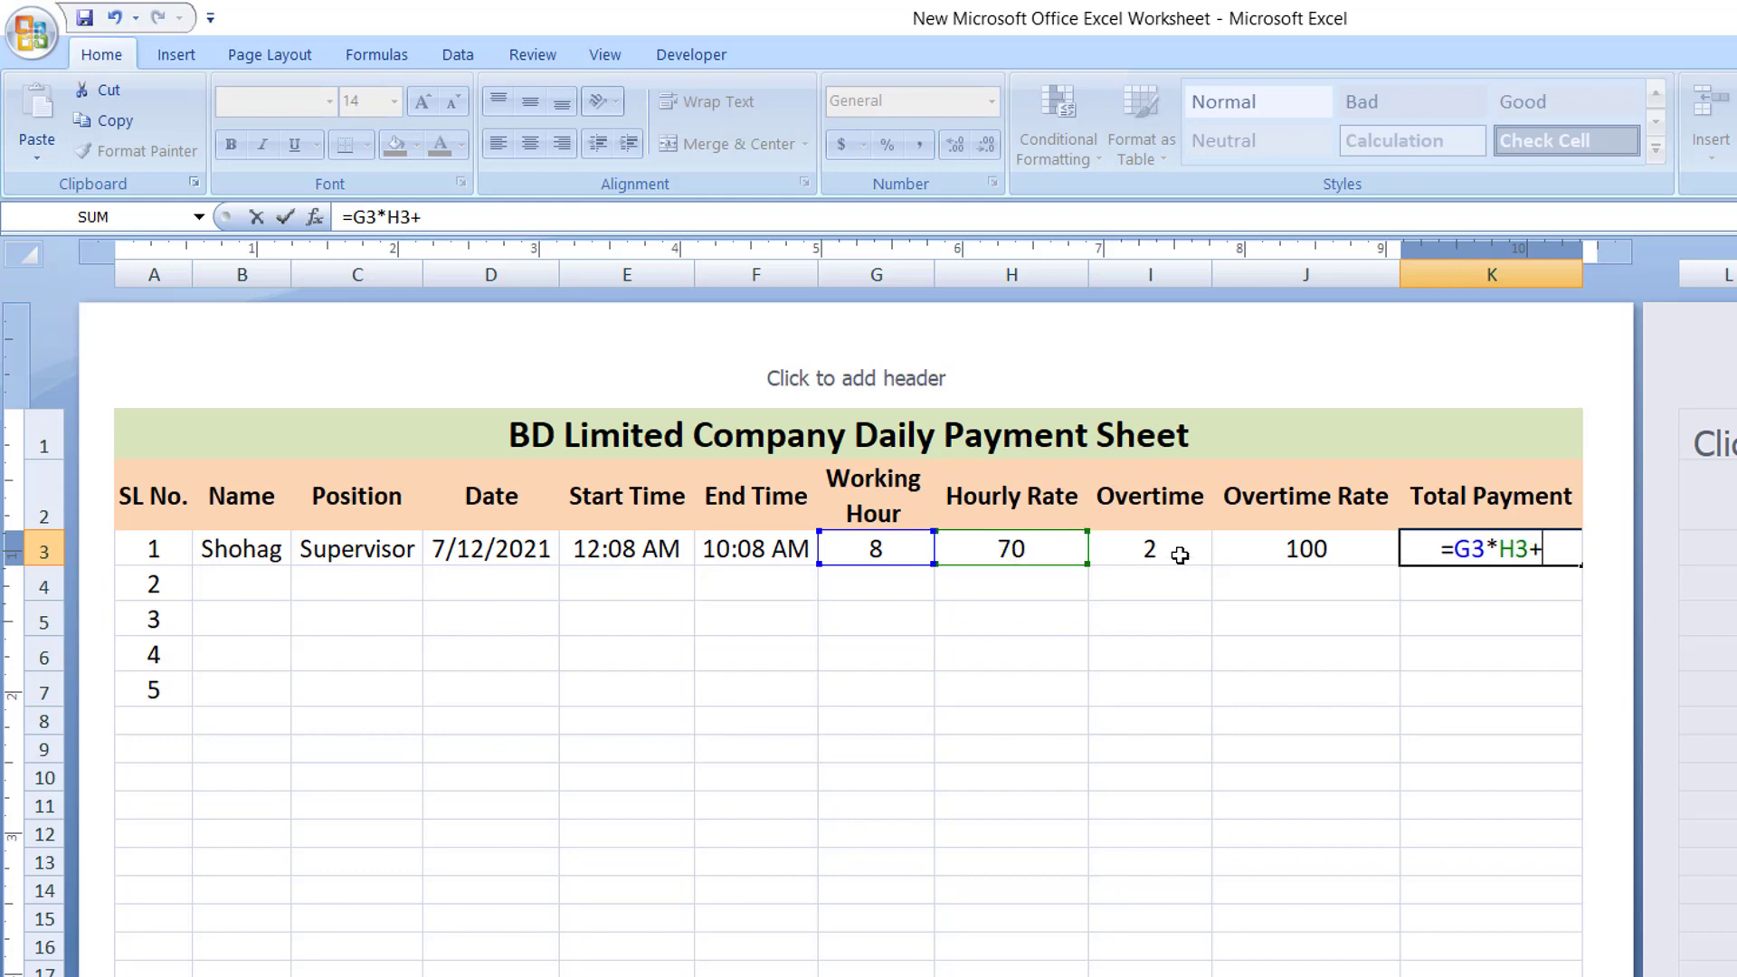
left_click(1180, 551)
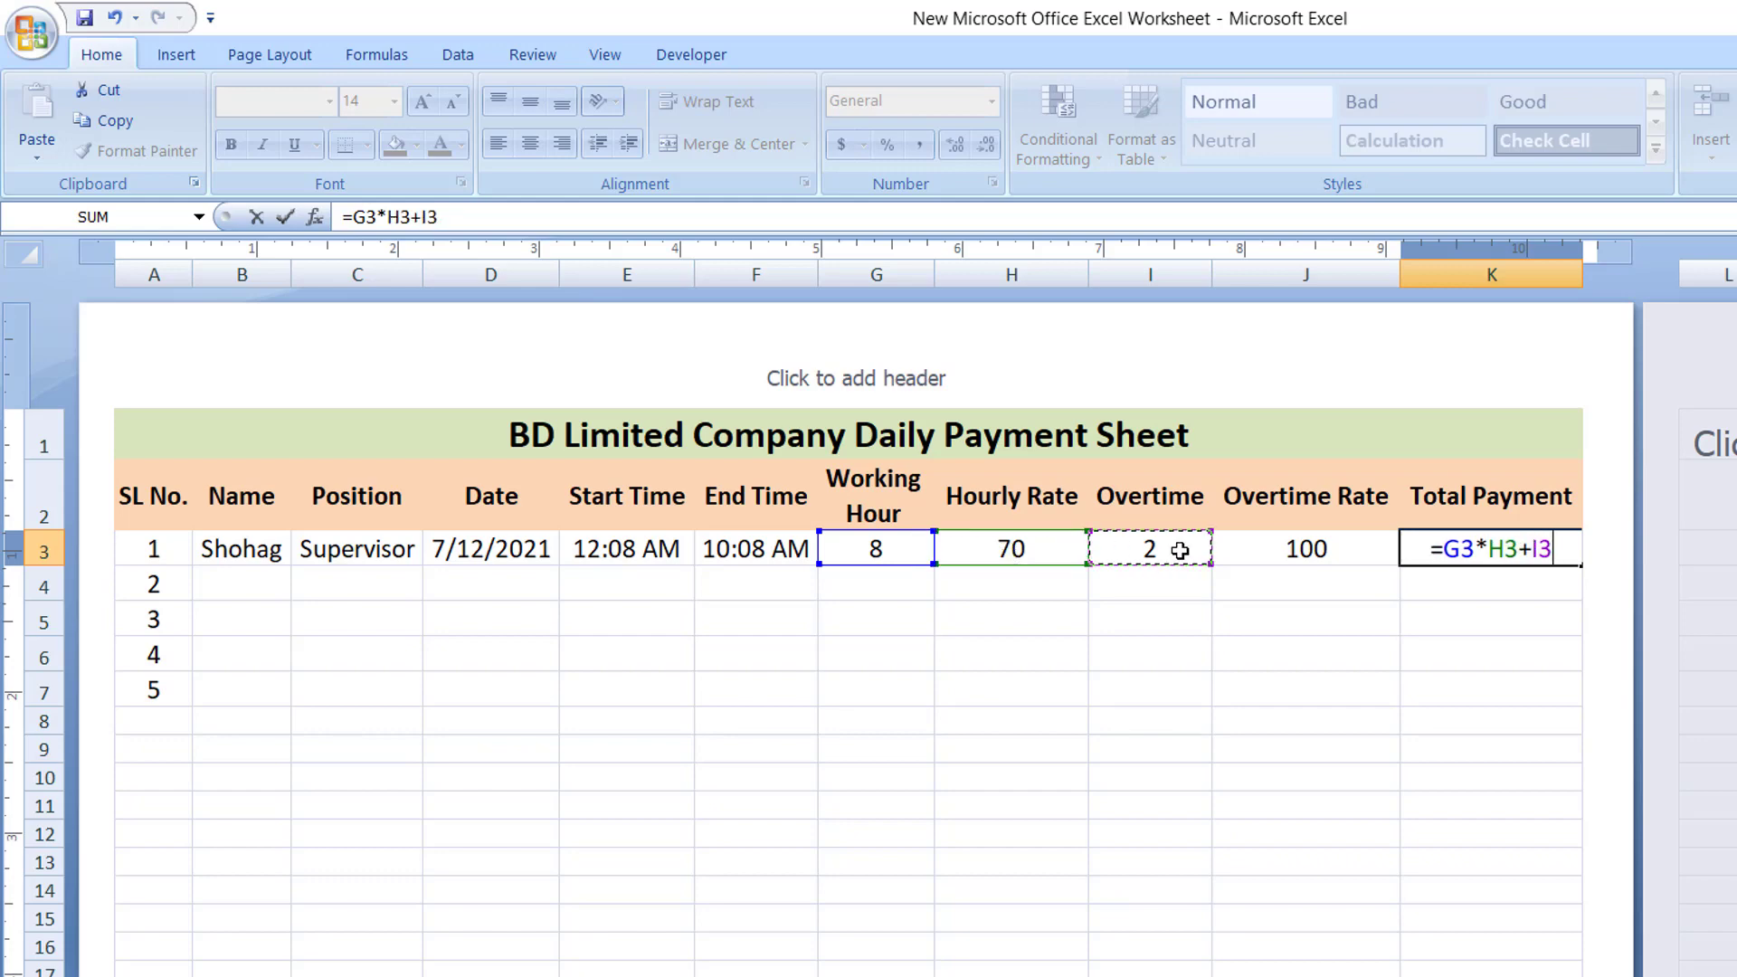
type("*")
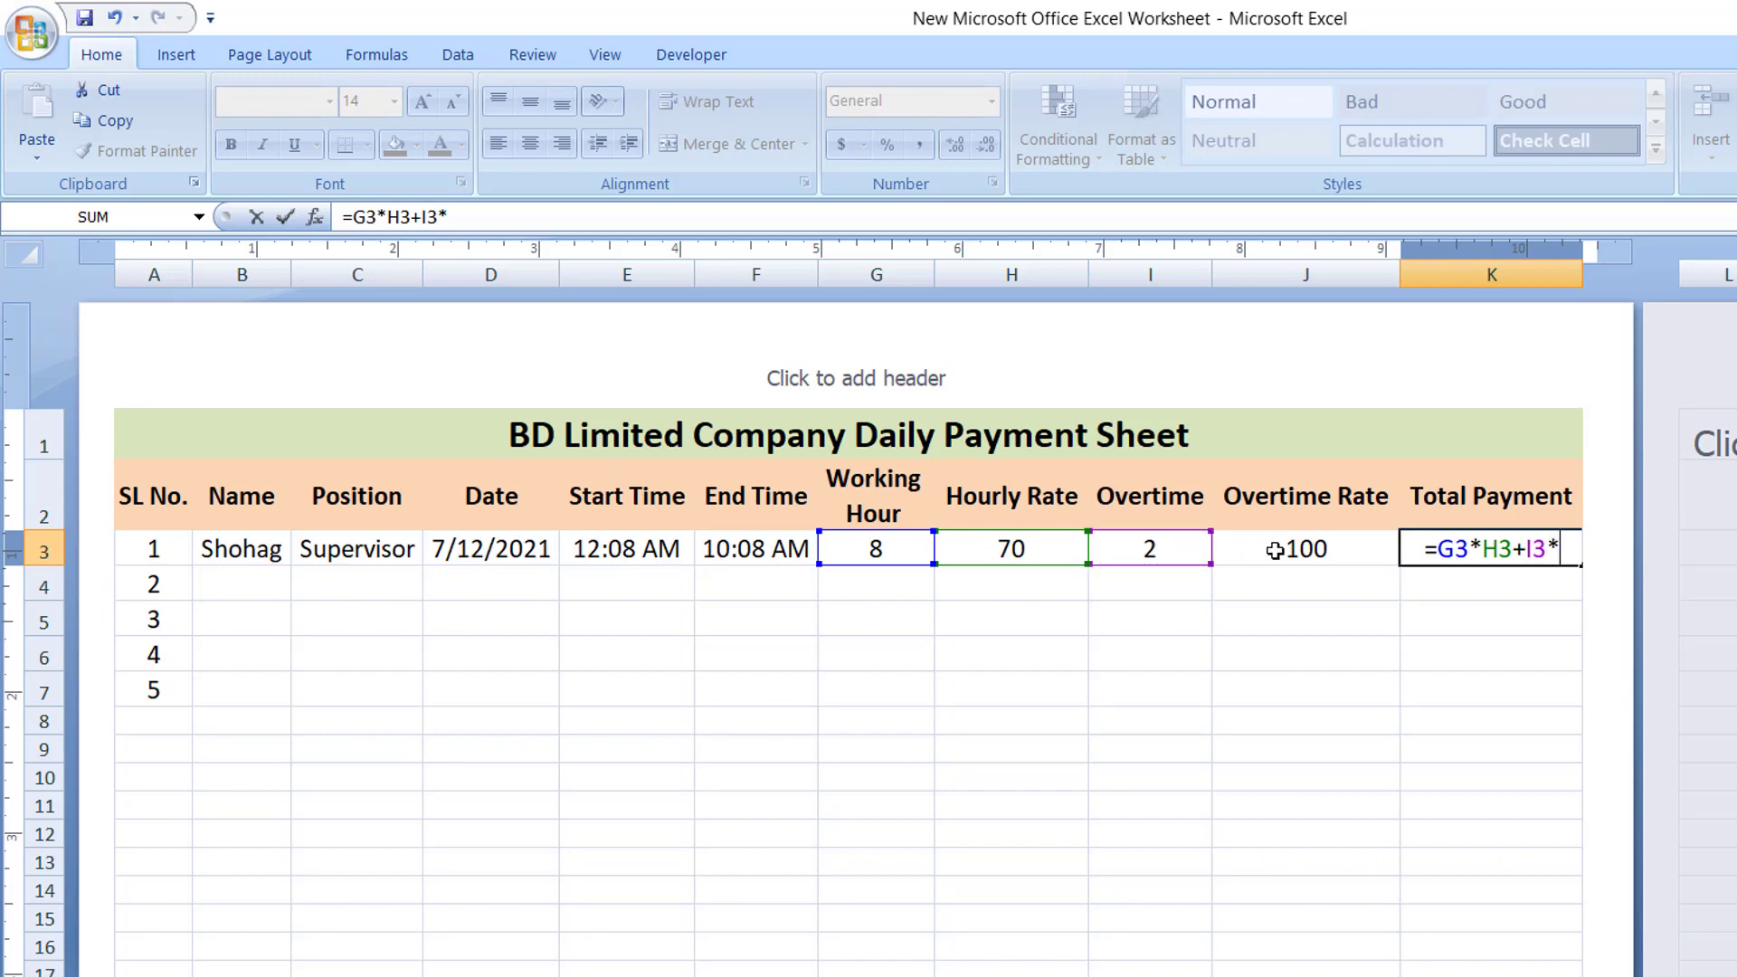
left_click(1275, 551)
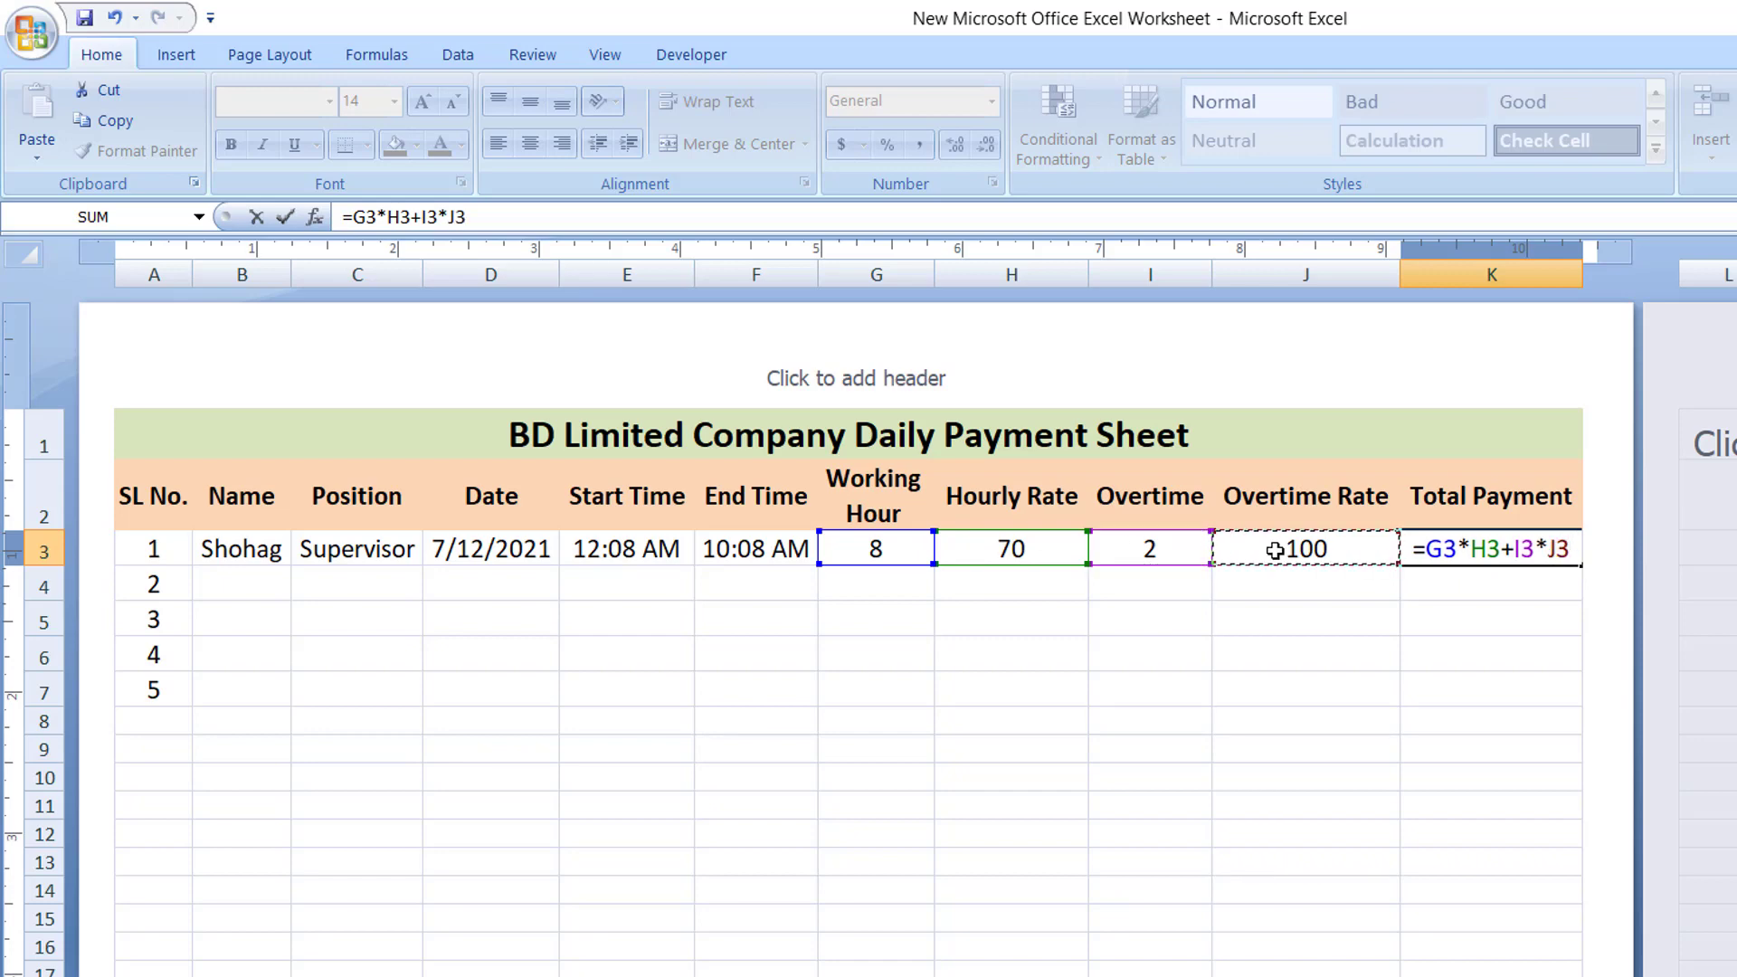
key("Return")
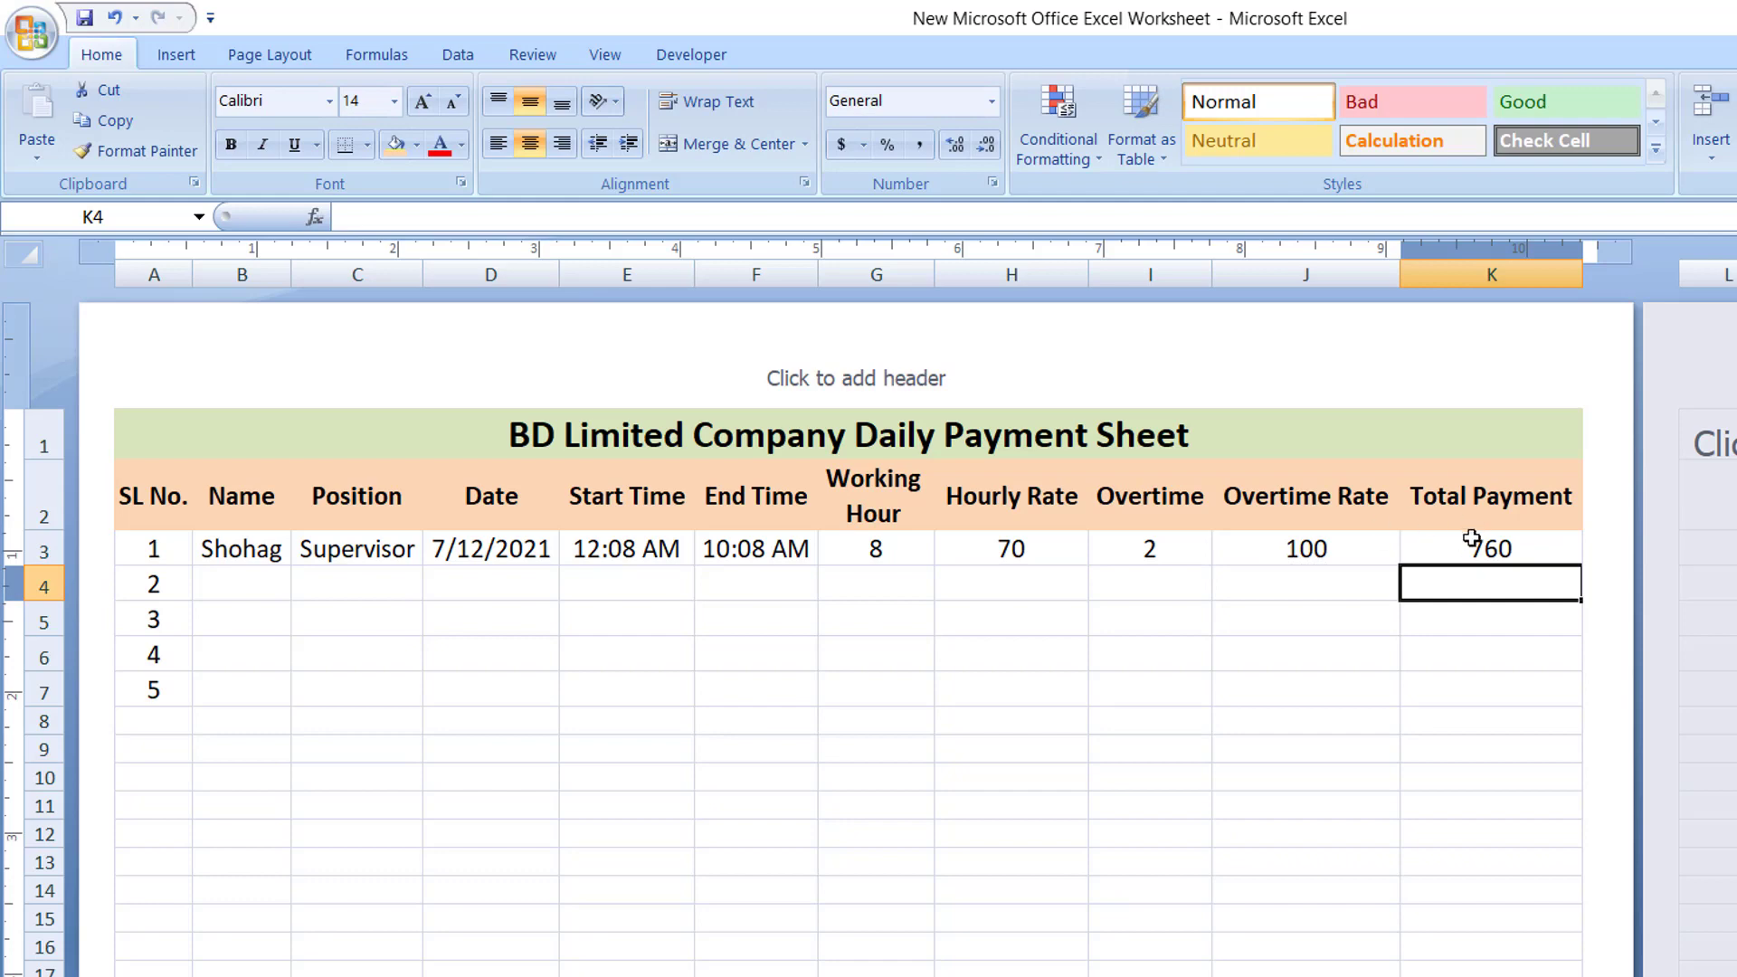
Enter hourly rates 60, 65, 50 and 55 in H4:H7 for the four new employees.
left_click(1467, 547)
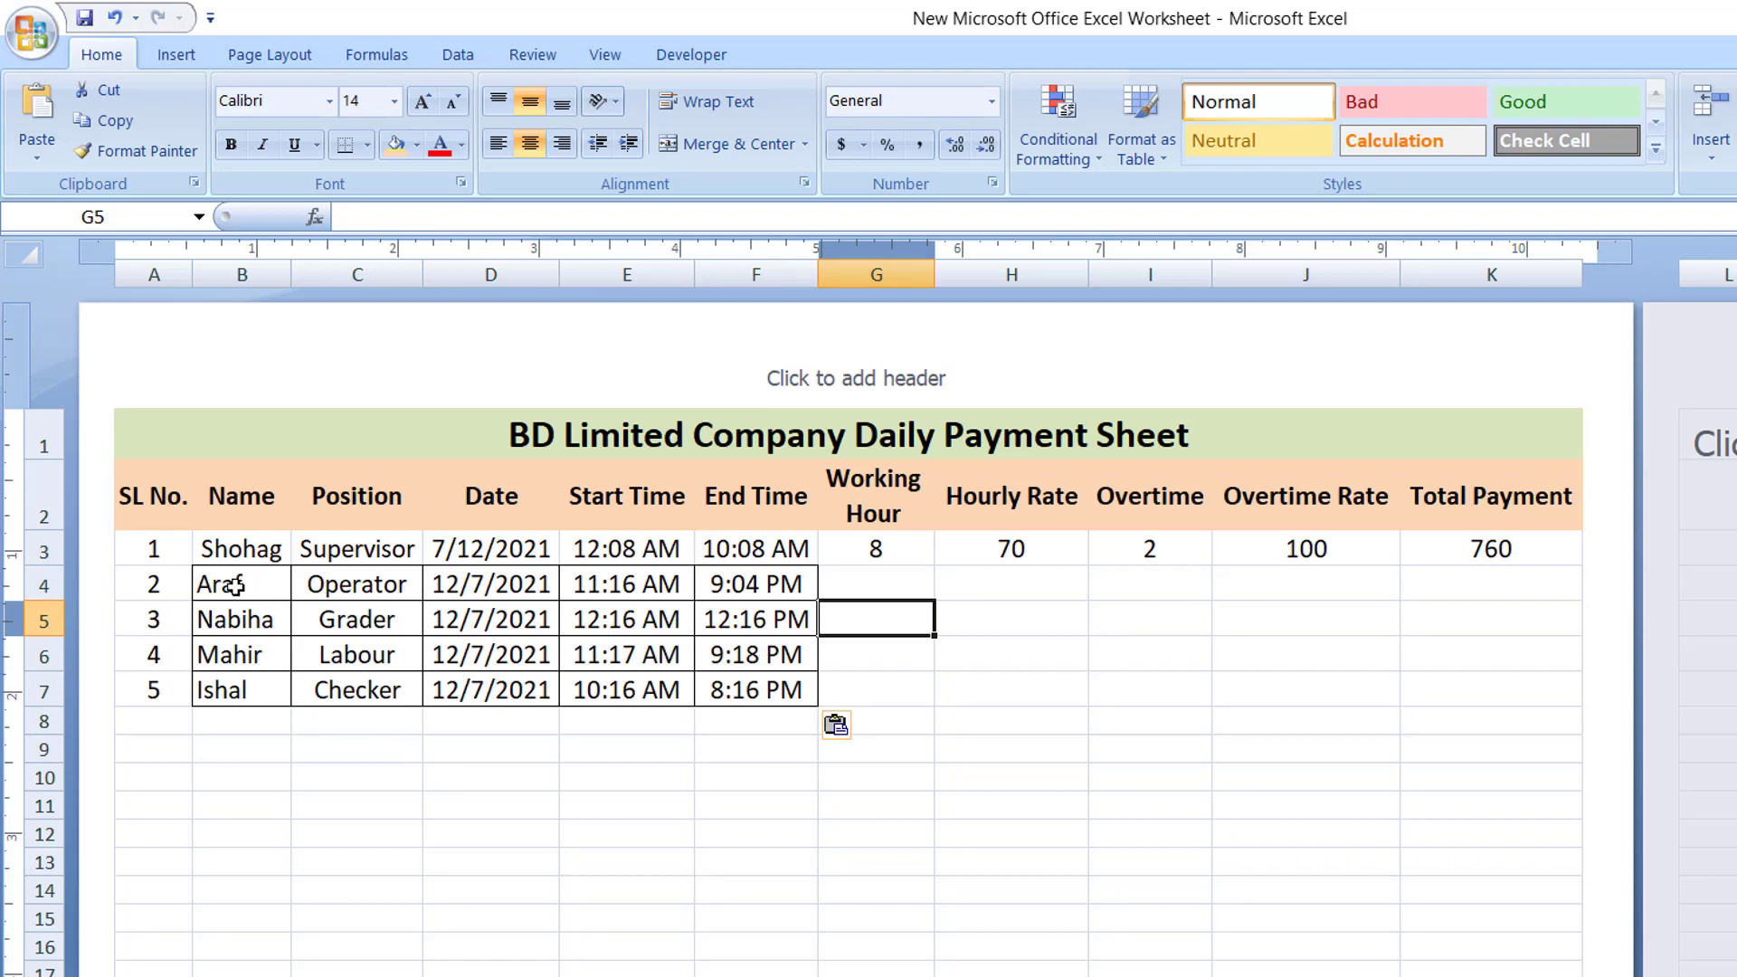
mouse_move(234, 586)
left_mouse_down()
mouse_move(648, 700)
mouse_move(751, 701)
left_mouse_up()
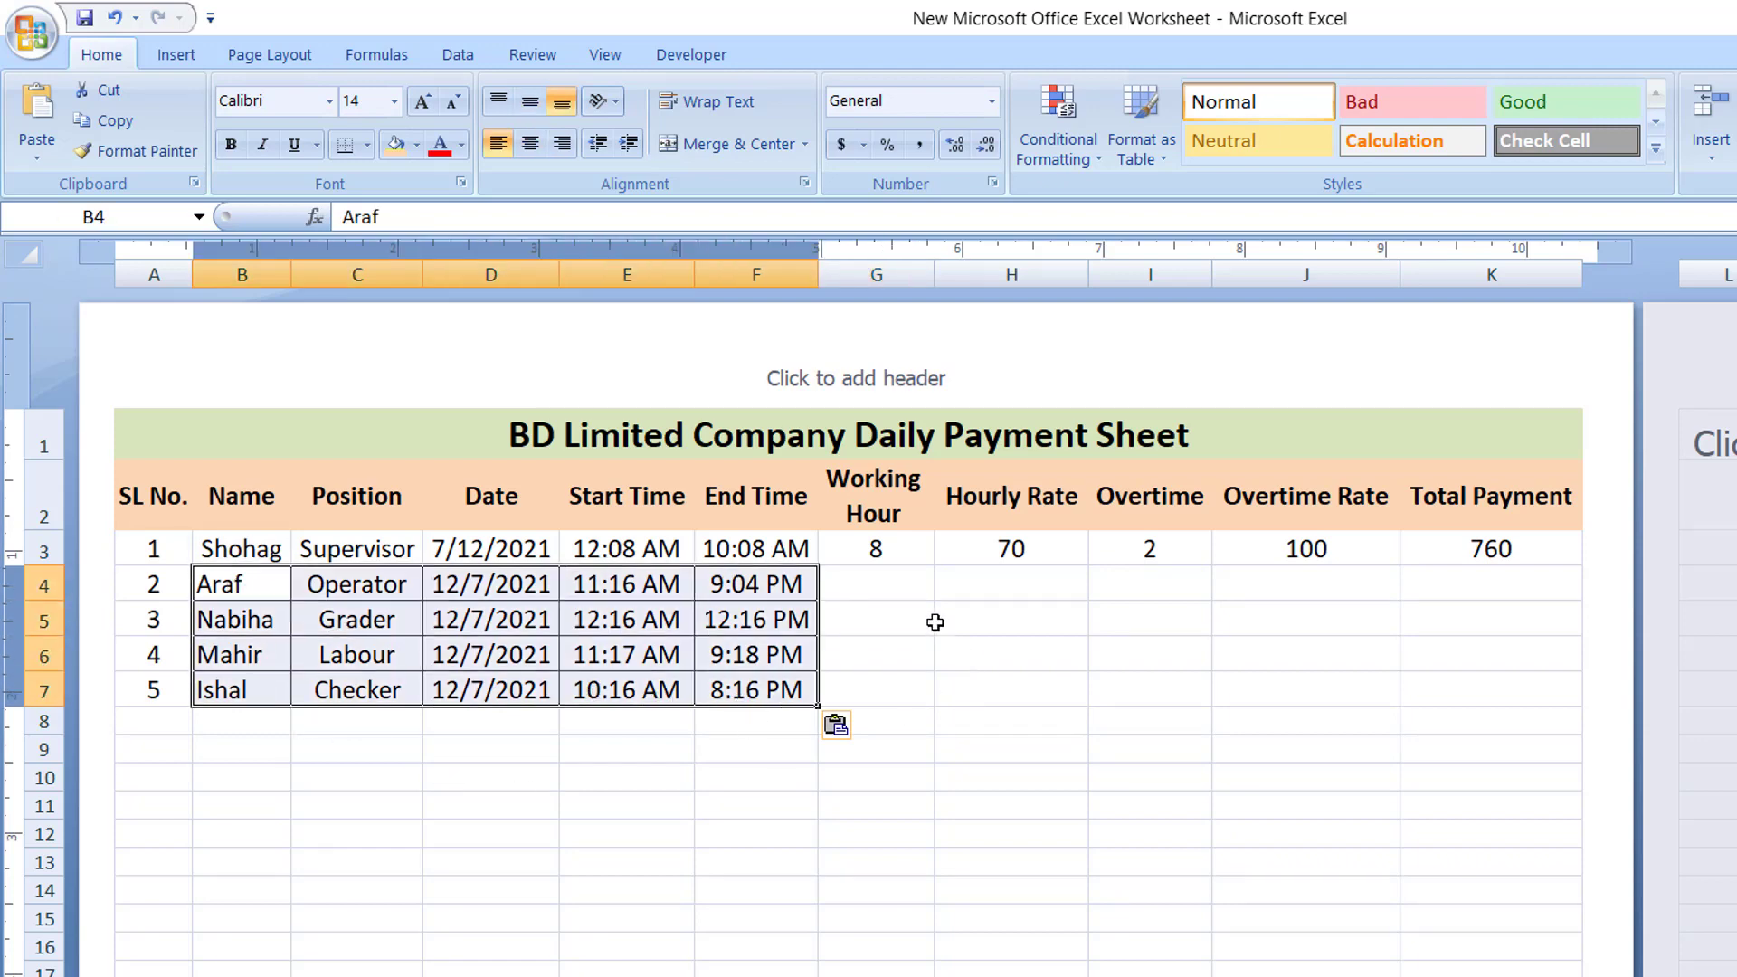
left_click(983, 591)
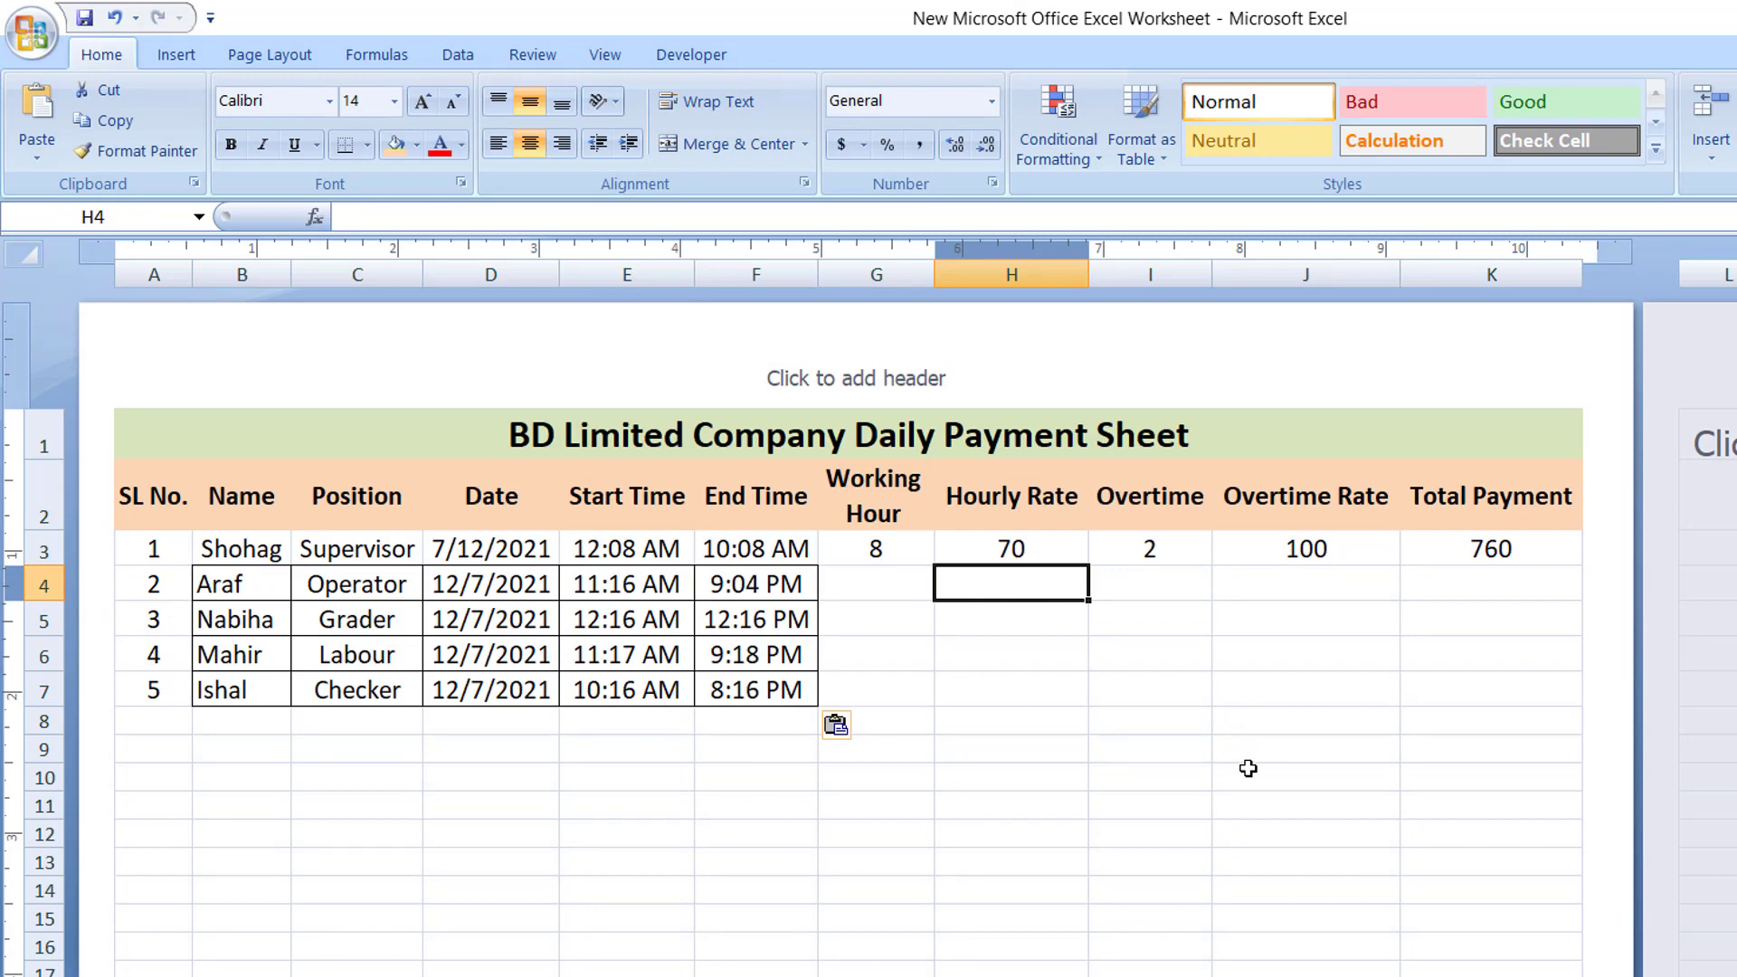
type("60")
key("Return")
type("65")
key("Return")
type("50")
key("Return")
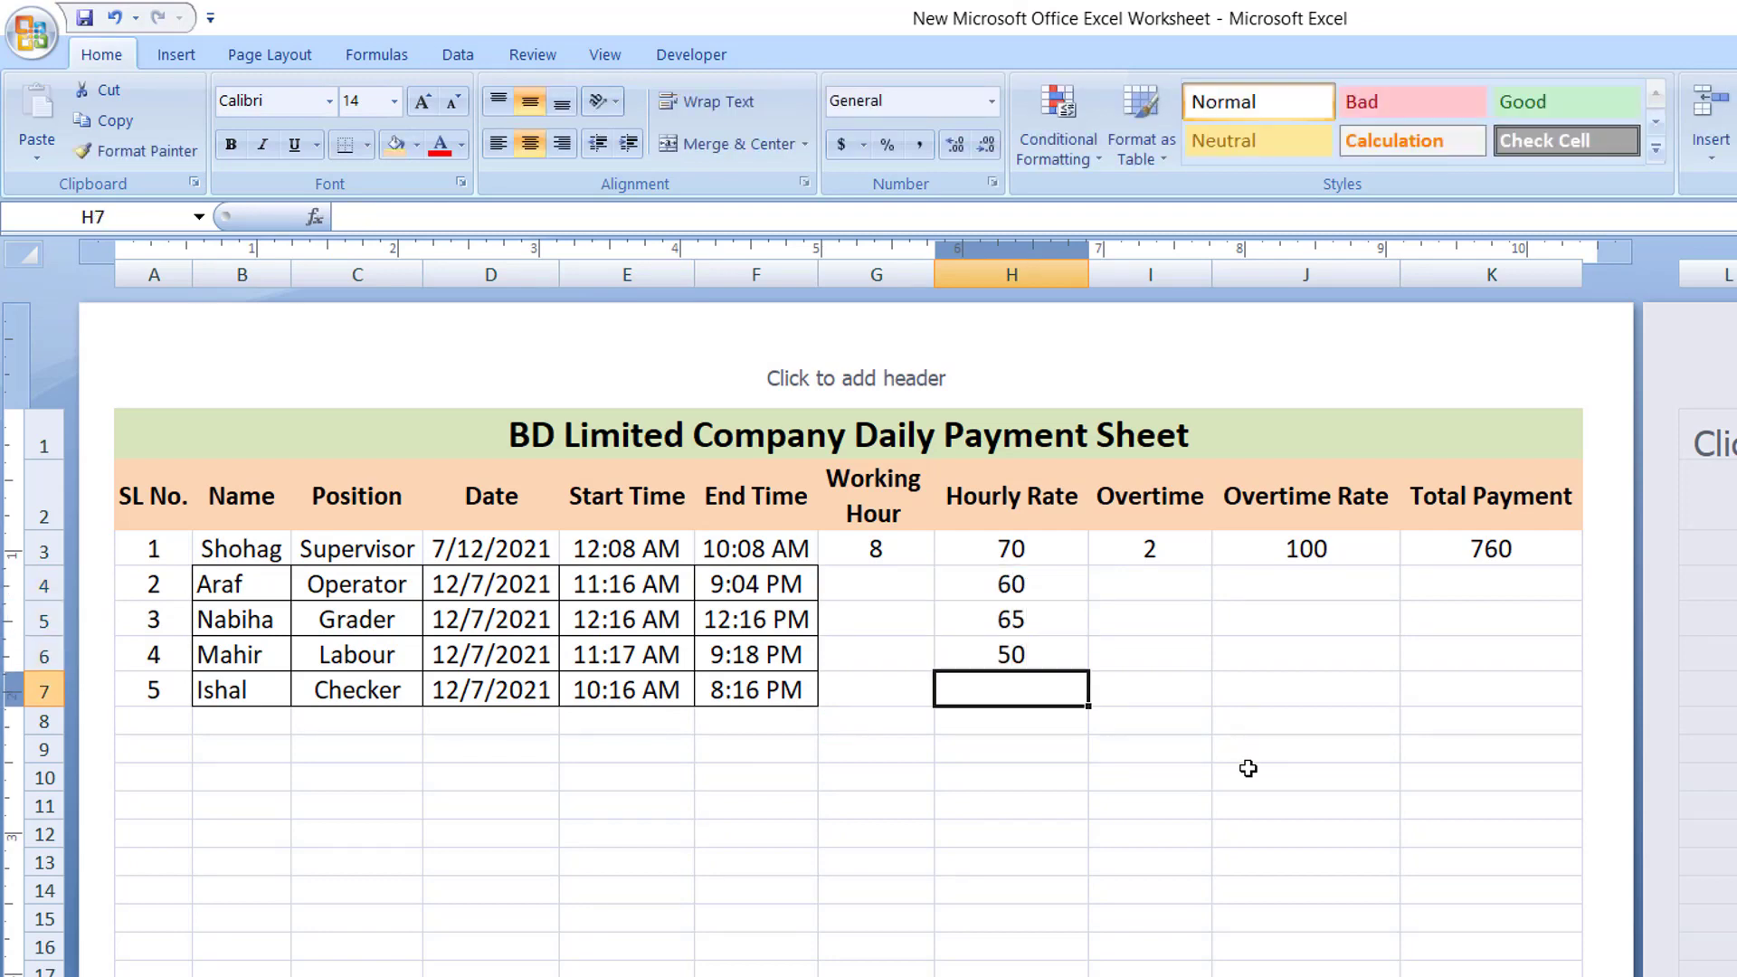
type("55")
key("Return")
key("Right")
key("Right")
Enter overtime rates 80, 85, 70 and 65 in J4:J7.
type("80")
key("Return")
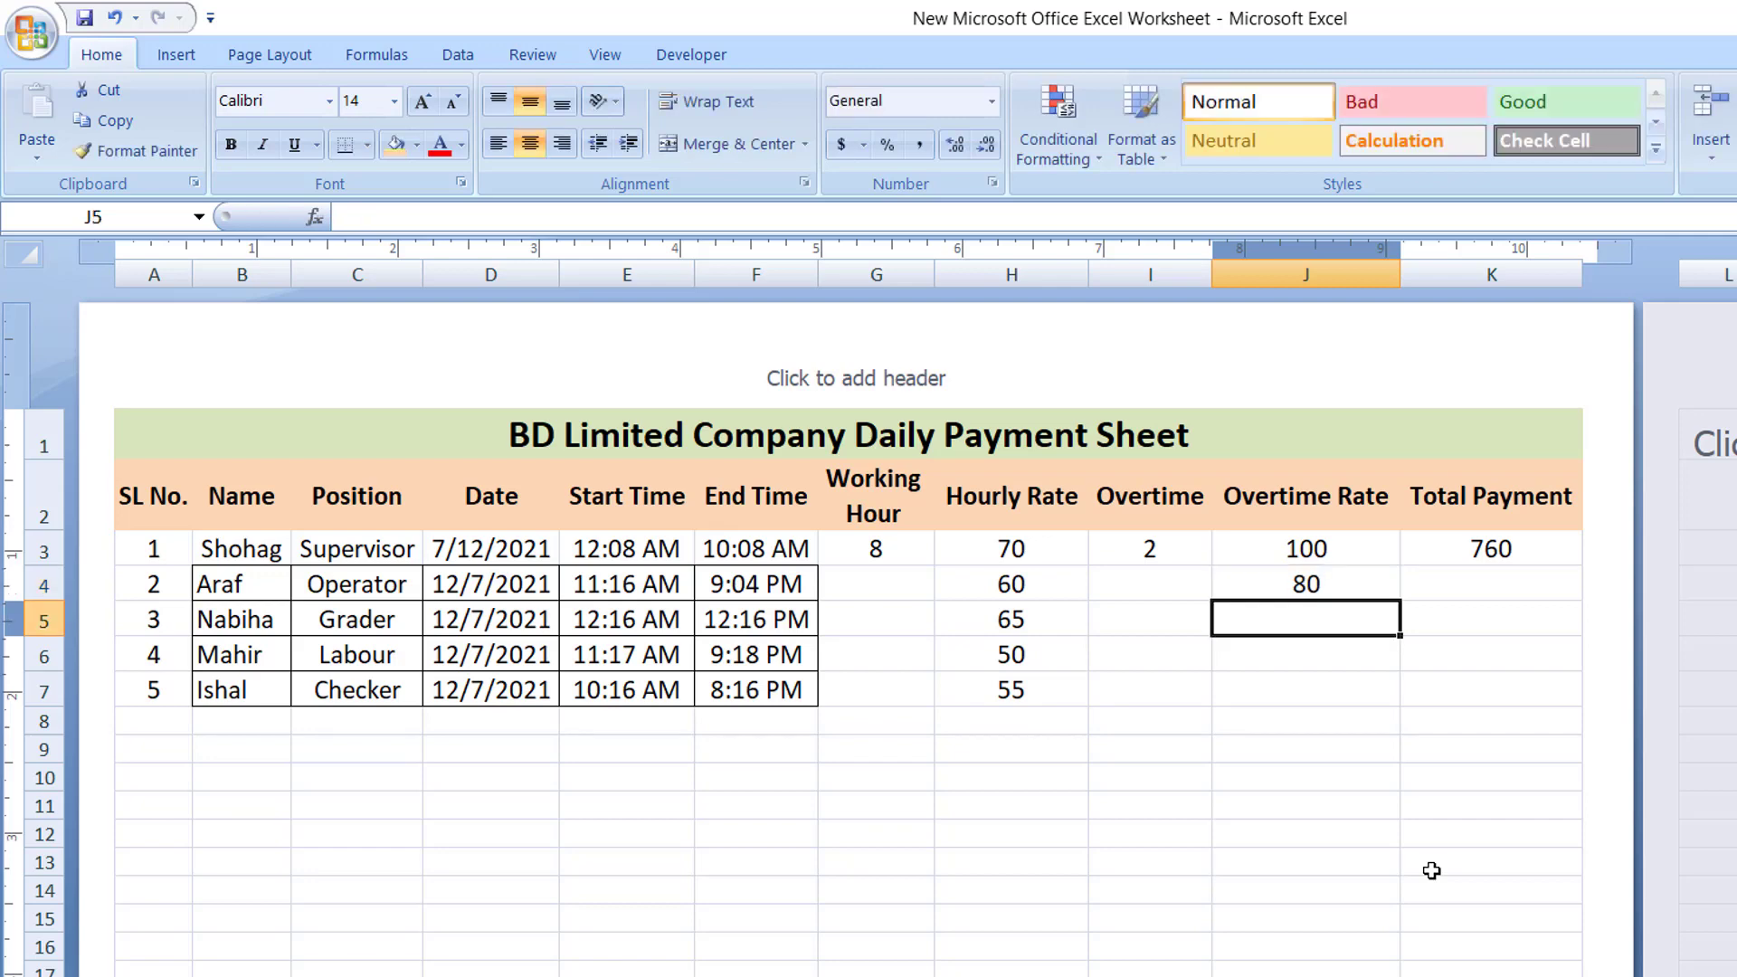
type("85")
key("Return")
type("70")
key("Return")
type("65")
key("Up")
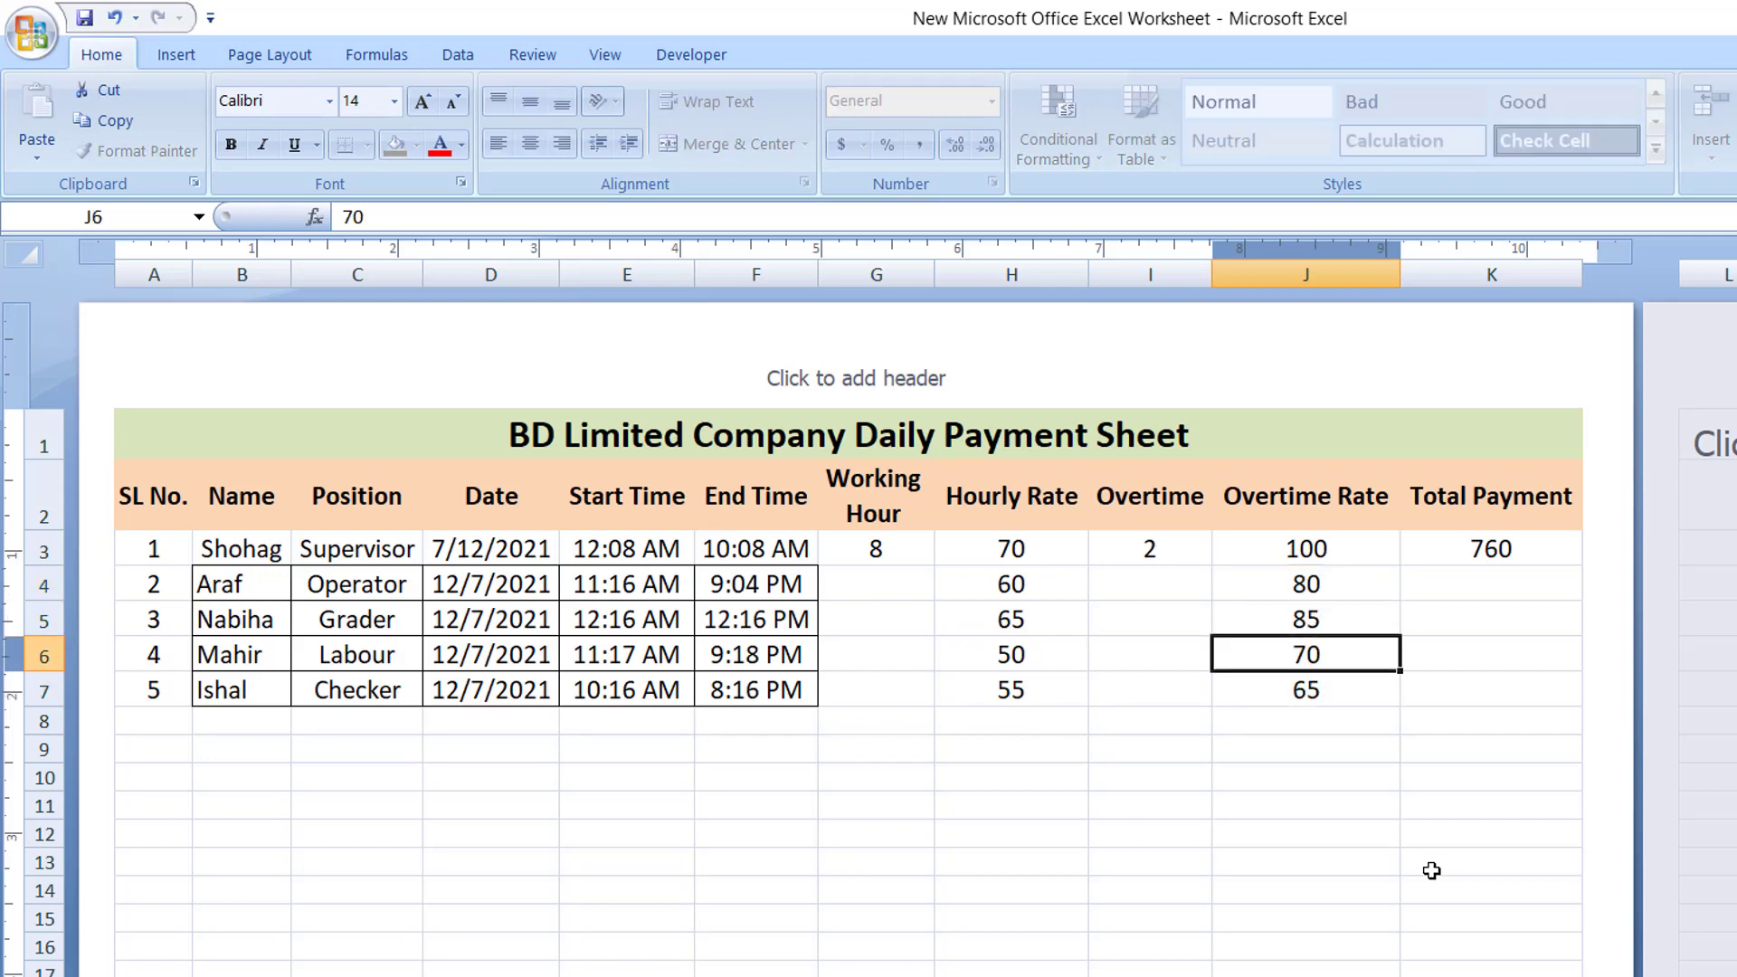
left_click(1027, 584)
left_click_drag(1290, 586, 1324, 691)
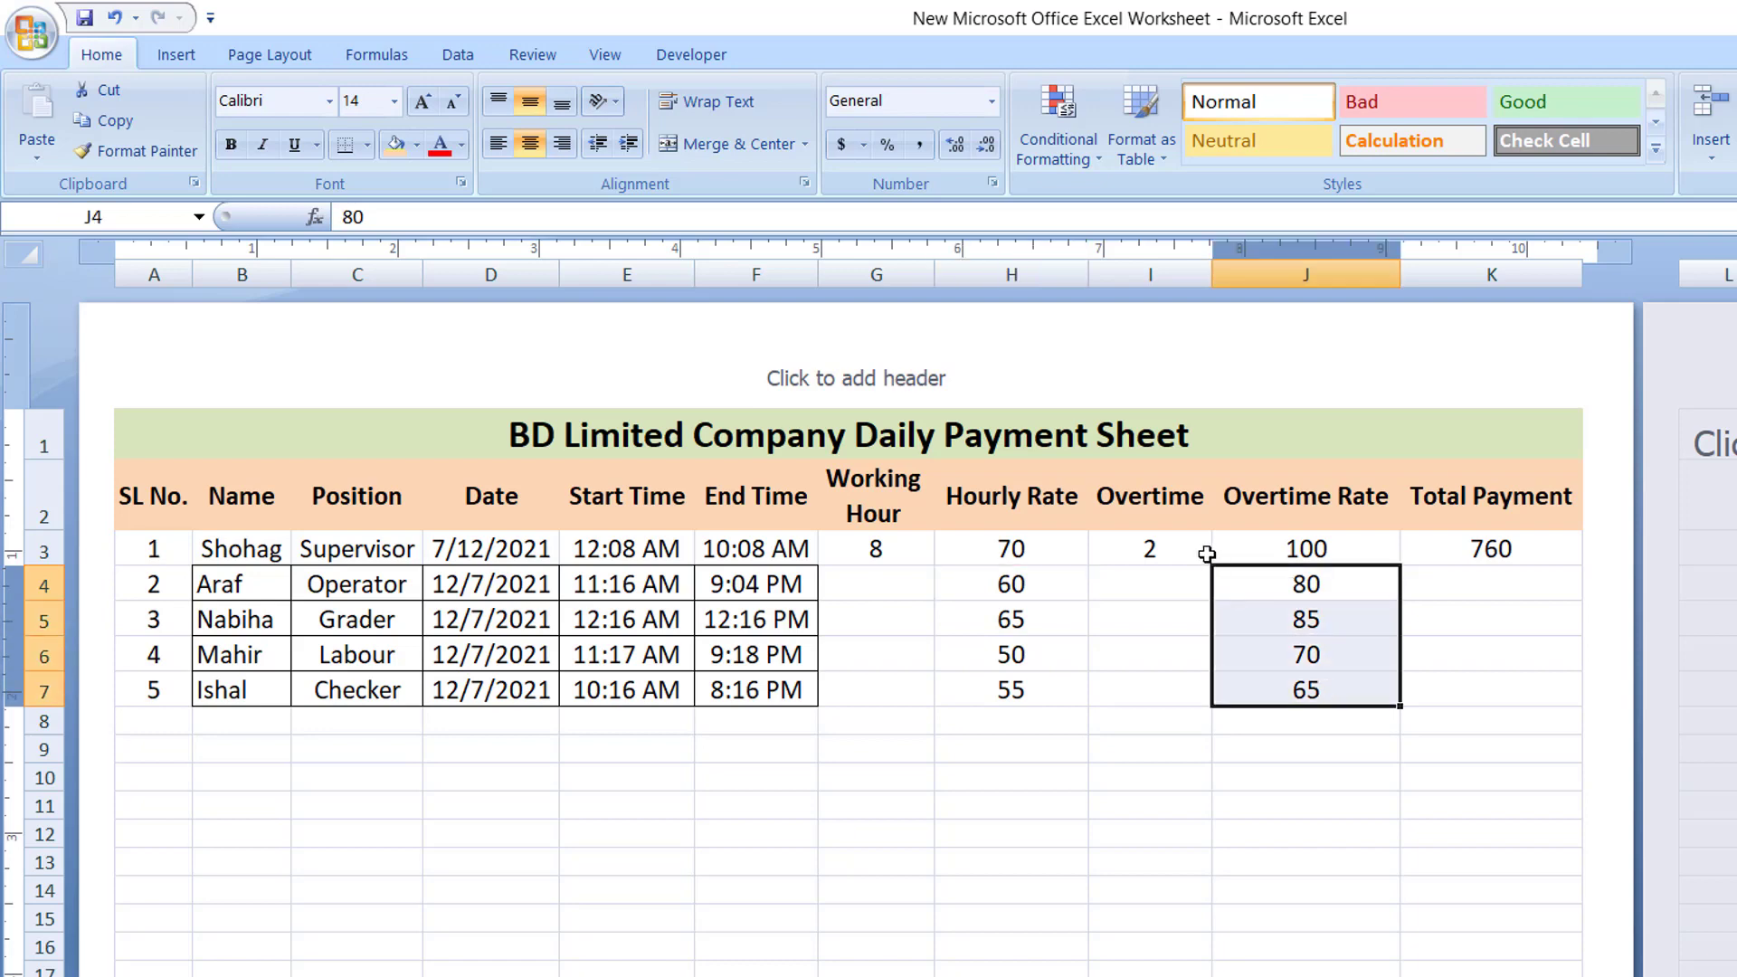
left_click(888, 548)
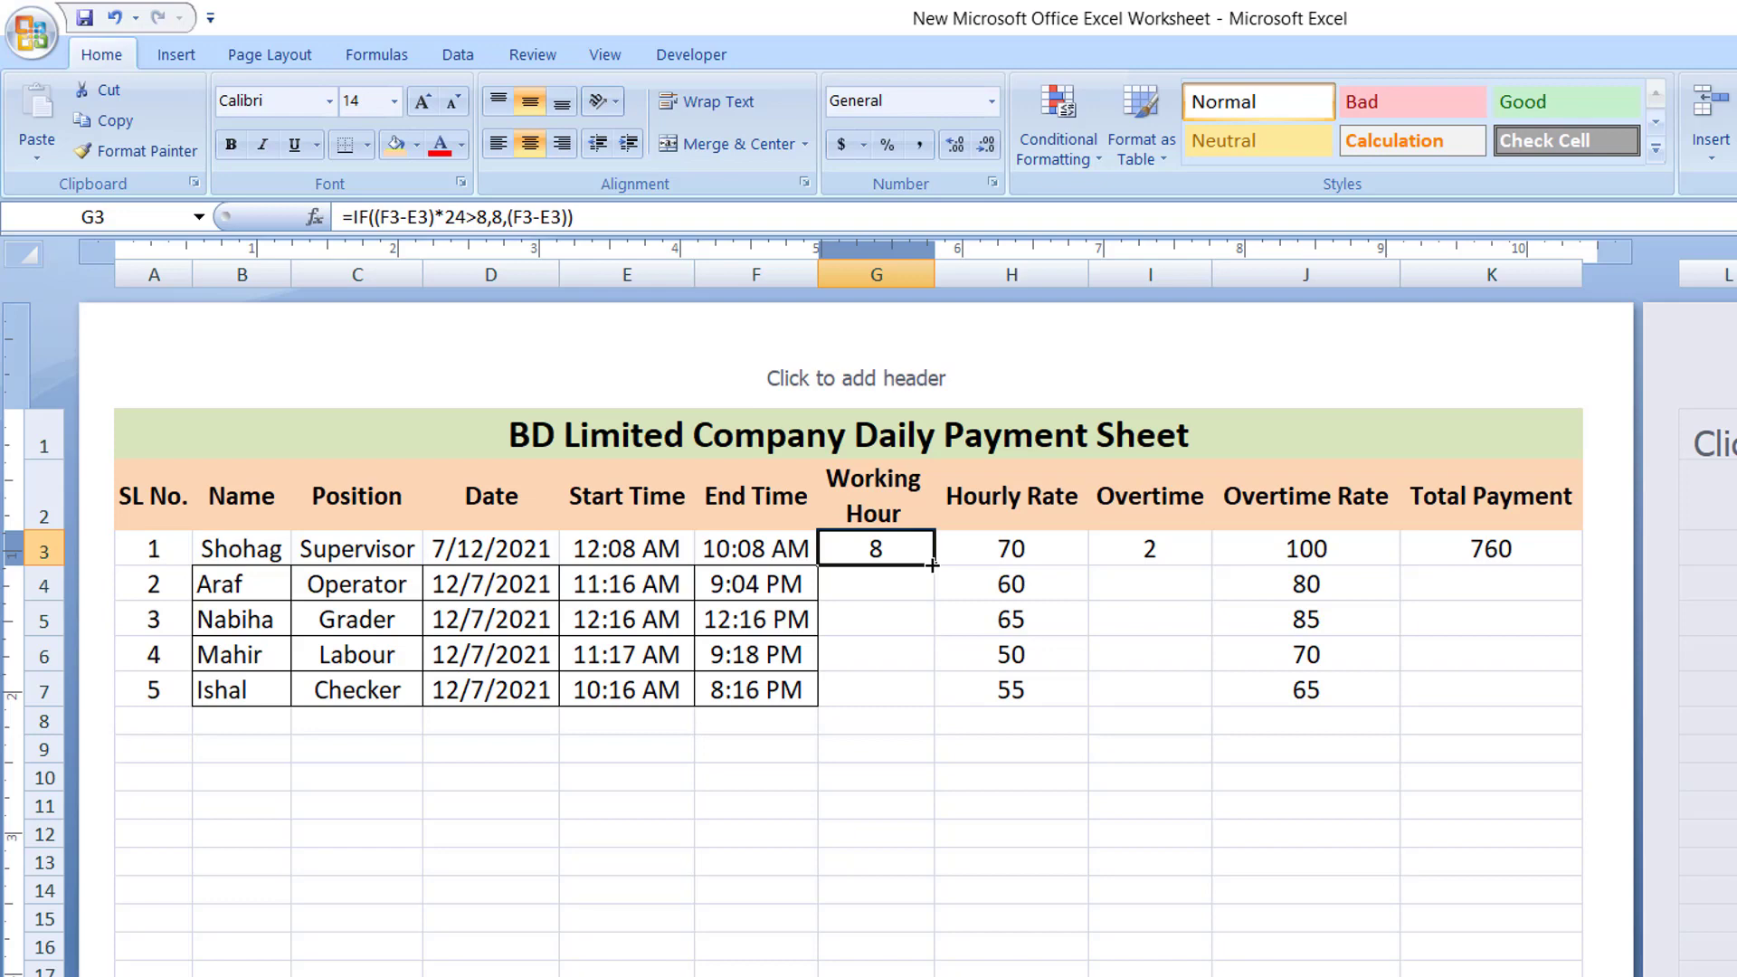
Fill the working-hour formula down G3:G7 and the overtime formula down I3:I7.
left_click_drag(932, 565, 927, 701)
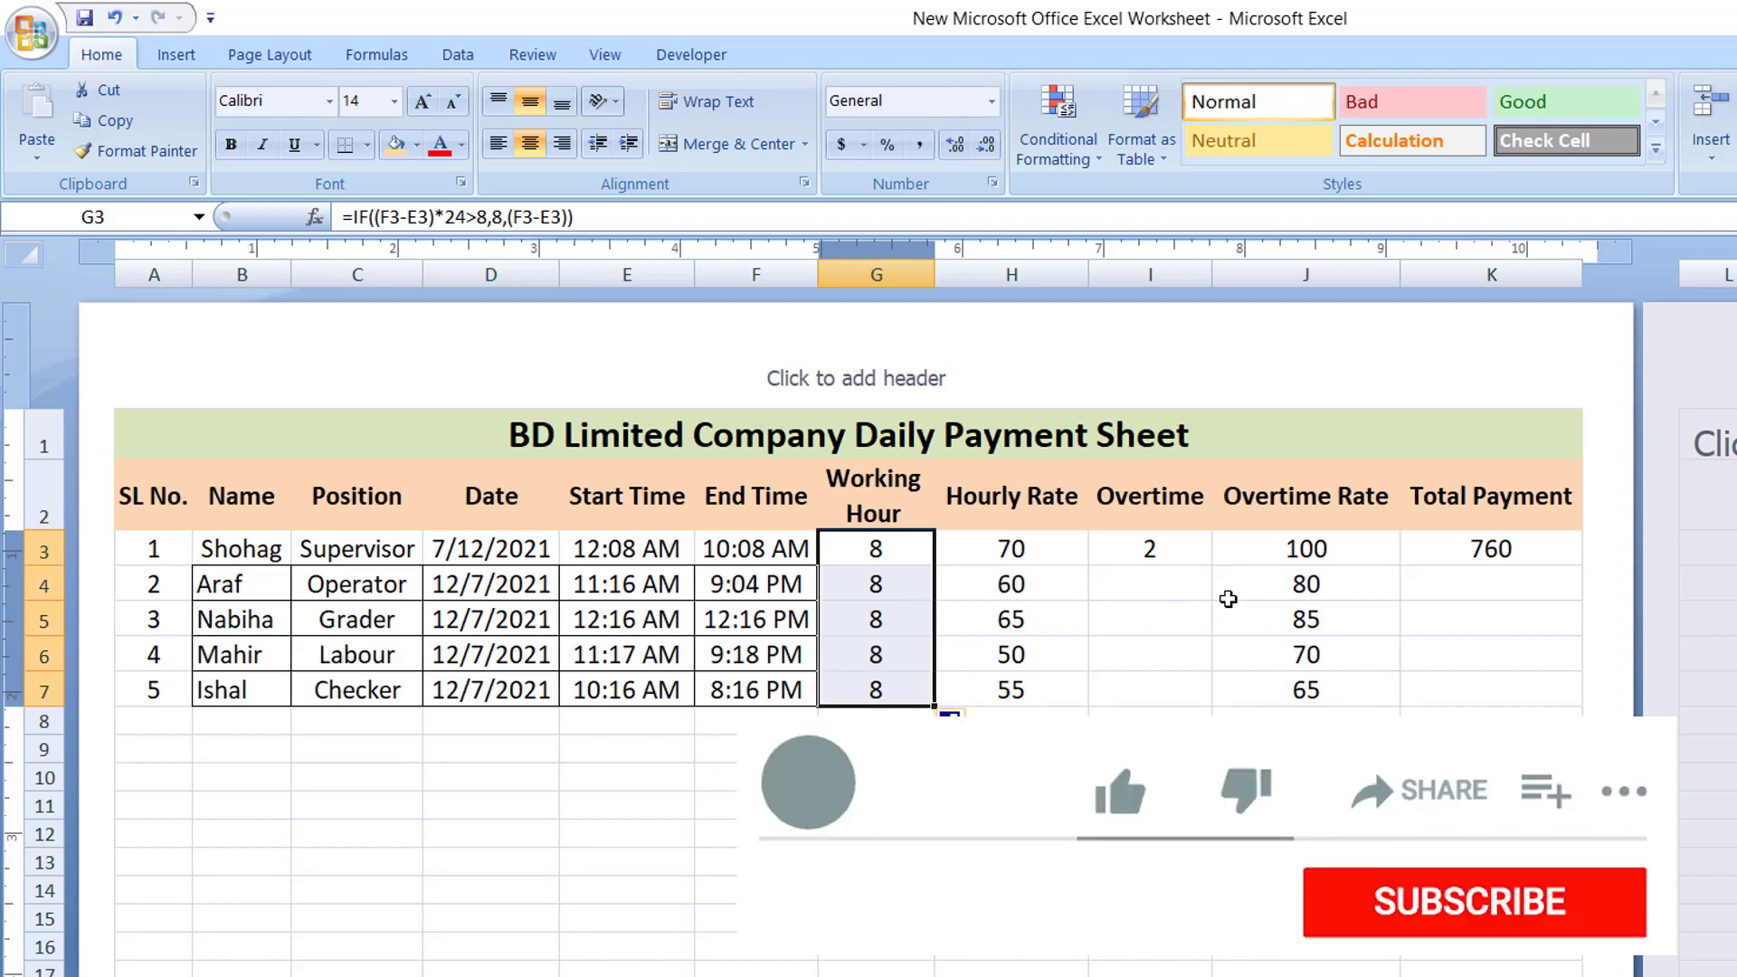
left_click(1175, 550)
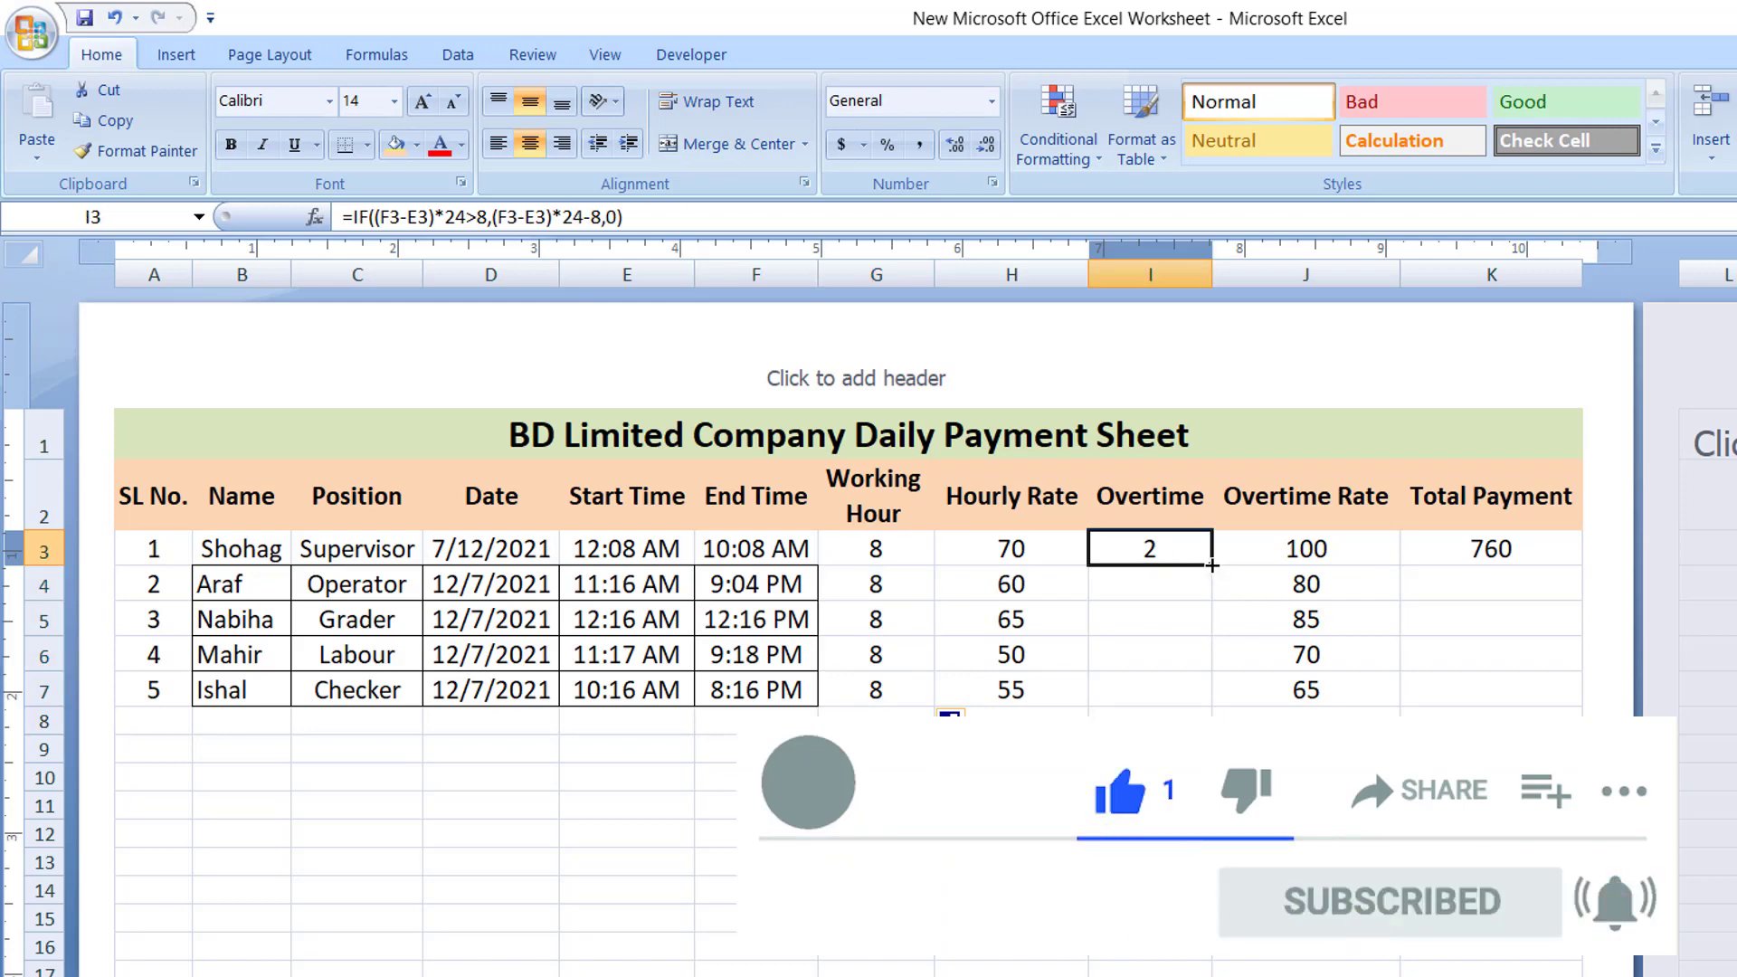
left_click_drag(1213, 575, 1210, 696)
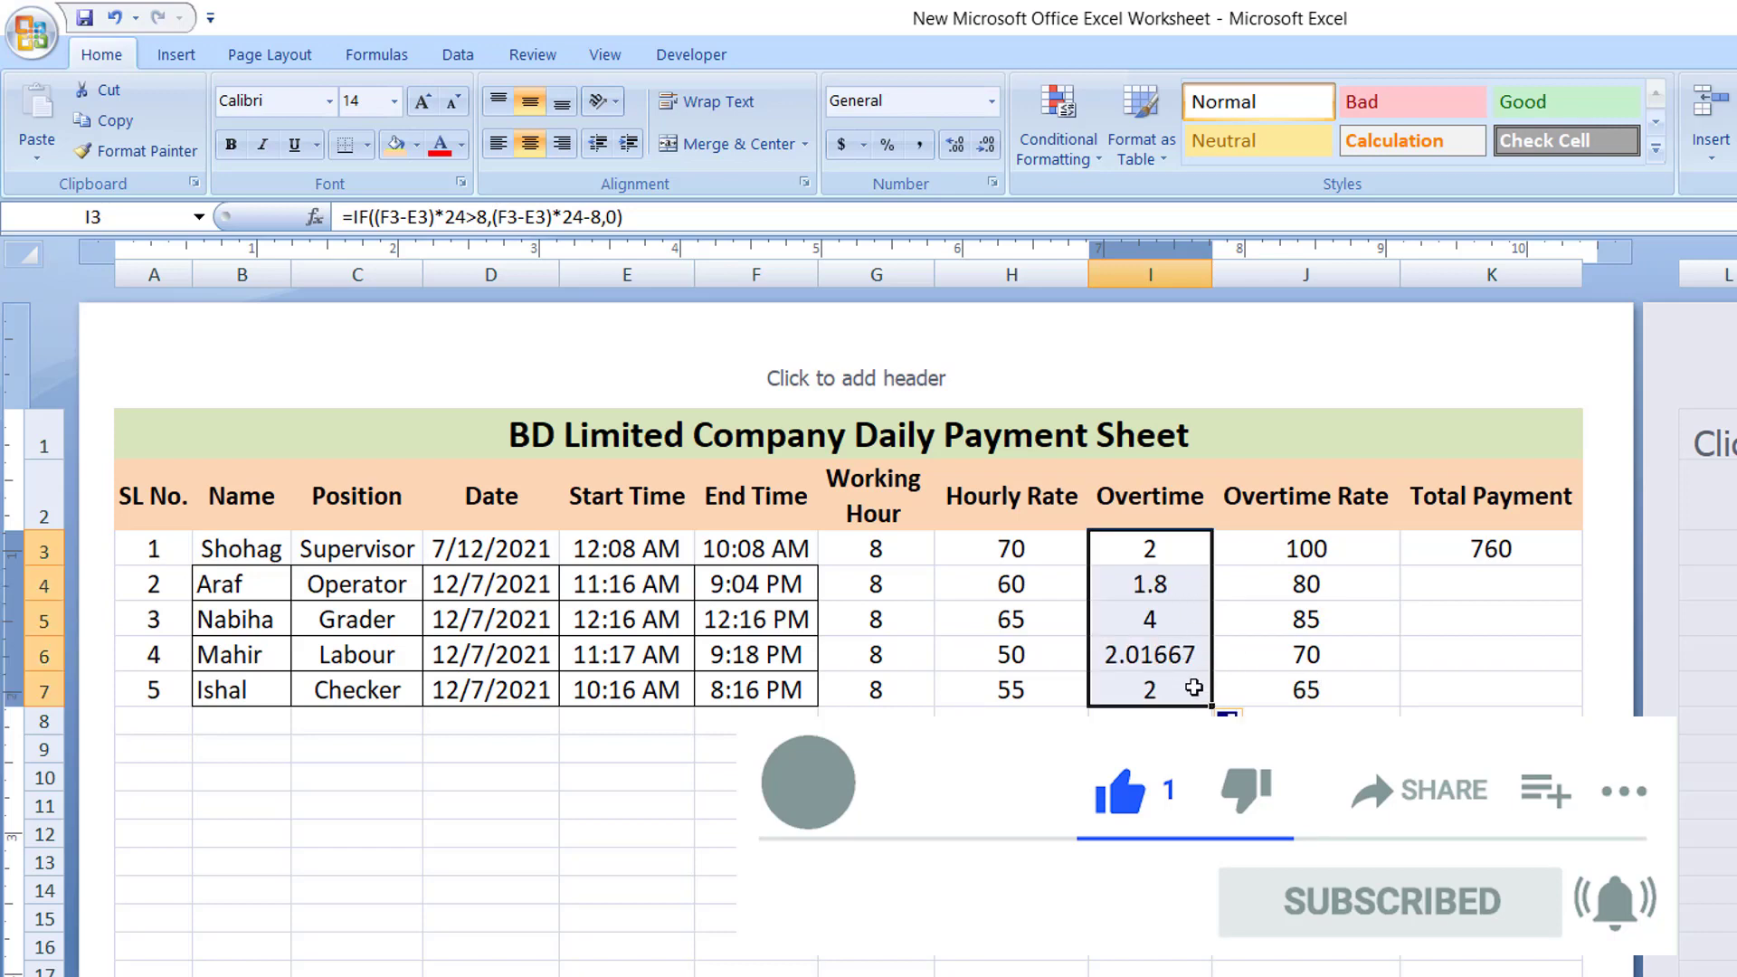
left_click(1151, 661)
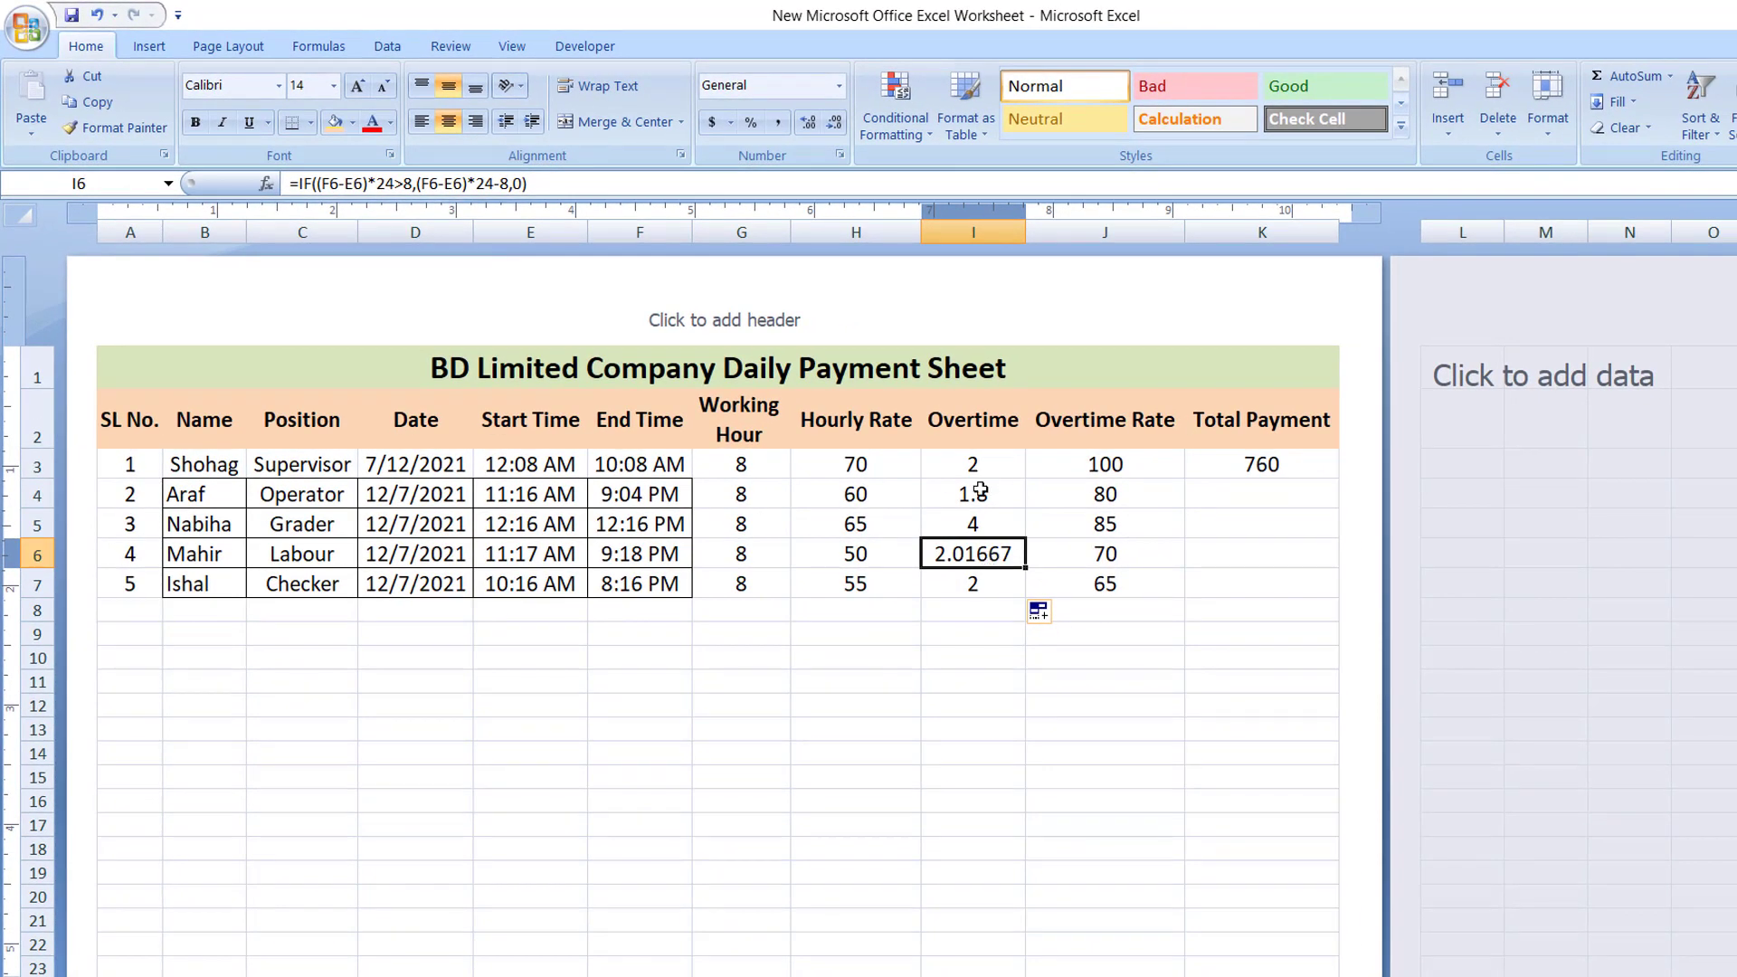
Format I6 as Number with 2 decimal places so 2.01667 reads 2.02.
right_click(979, 553)
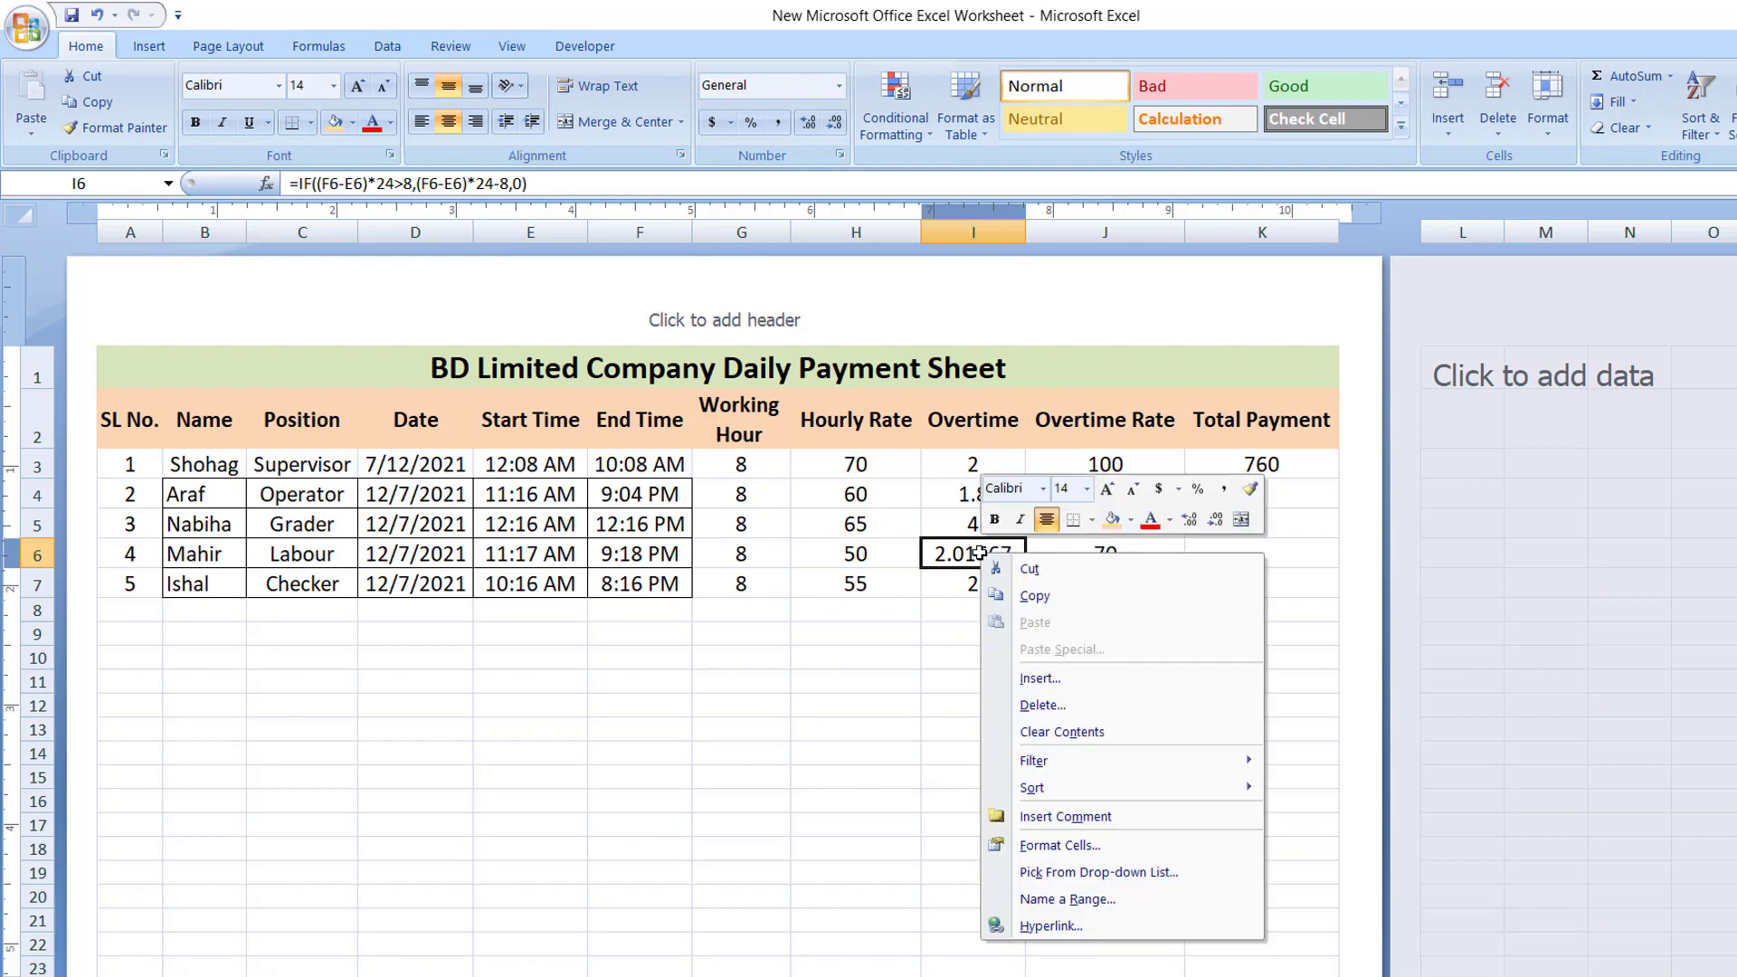
left_click(1117, 845)
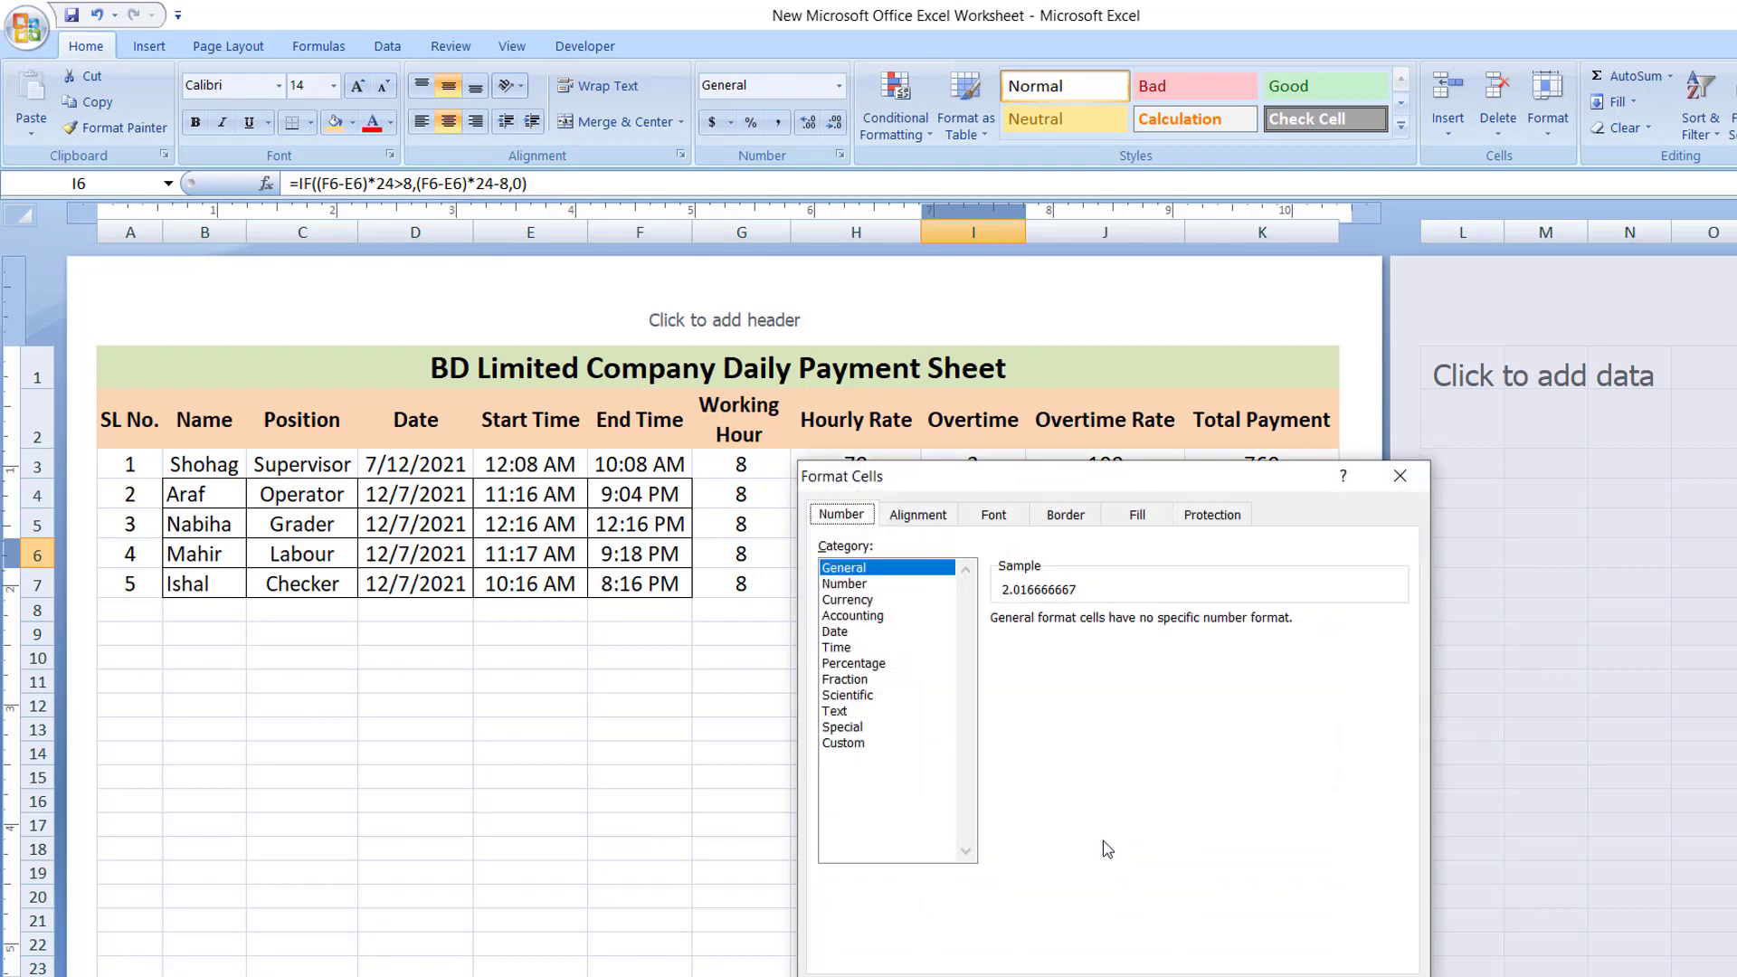
left_click_drag(1028, 490, 851, 306)
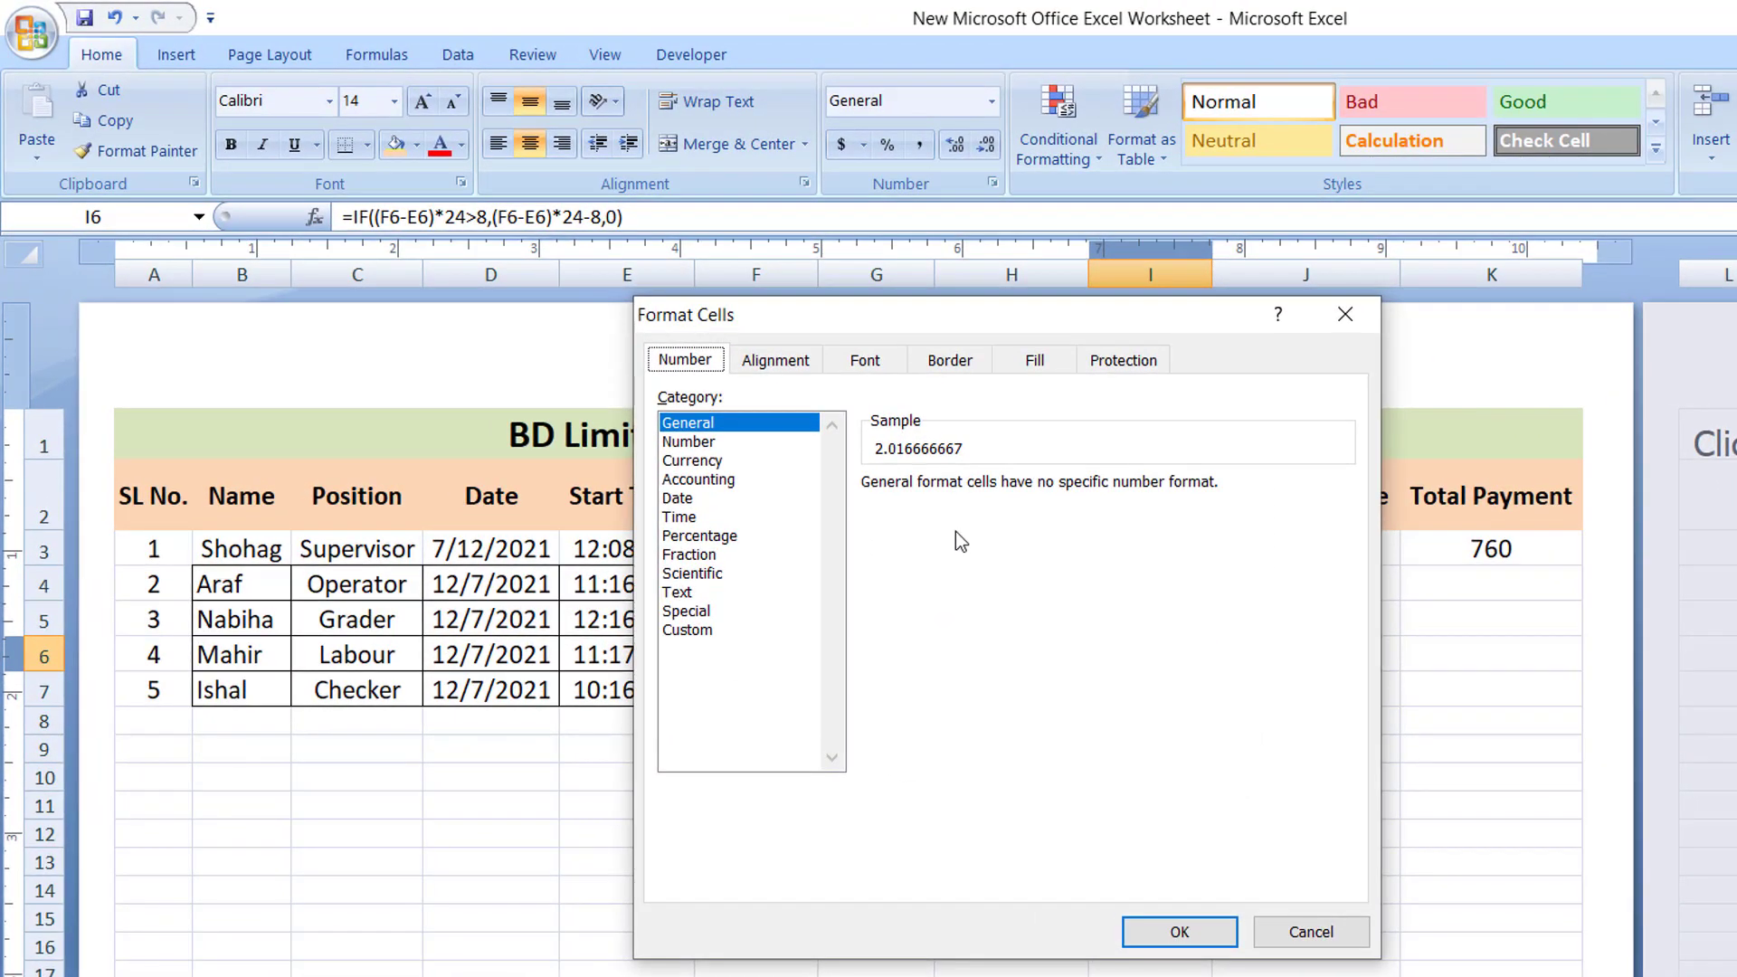
left_click(748, 445)
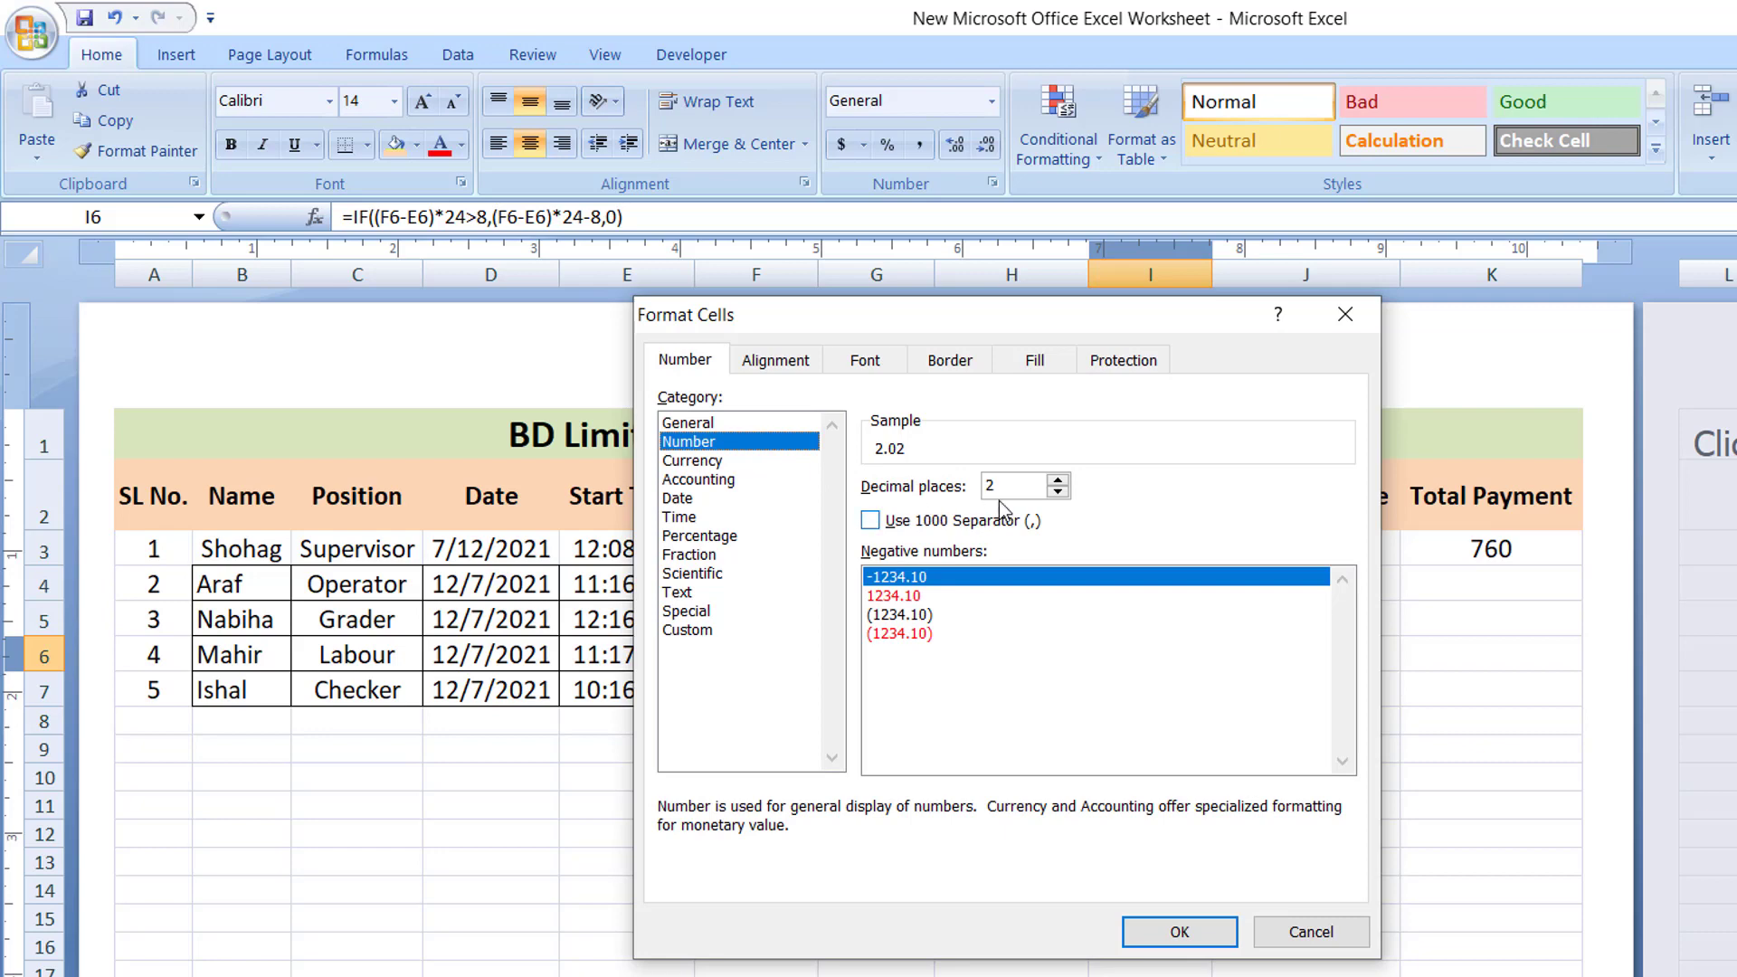
left_click_drag(999, 479, 956, 486)
left_click(1181, 932)
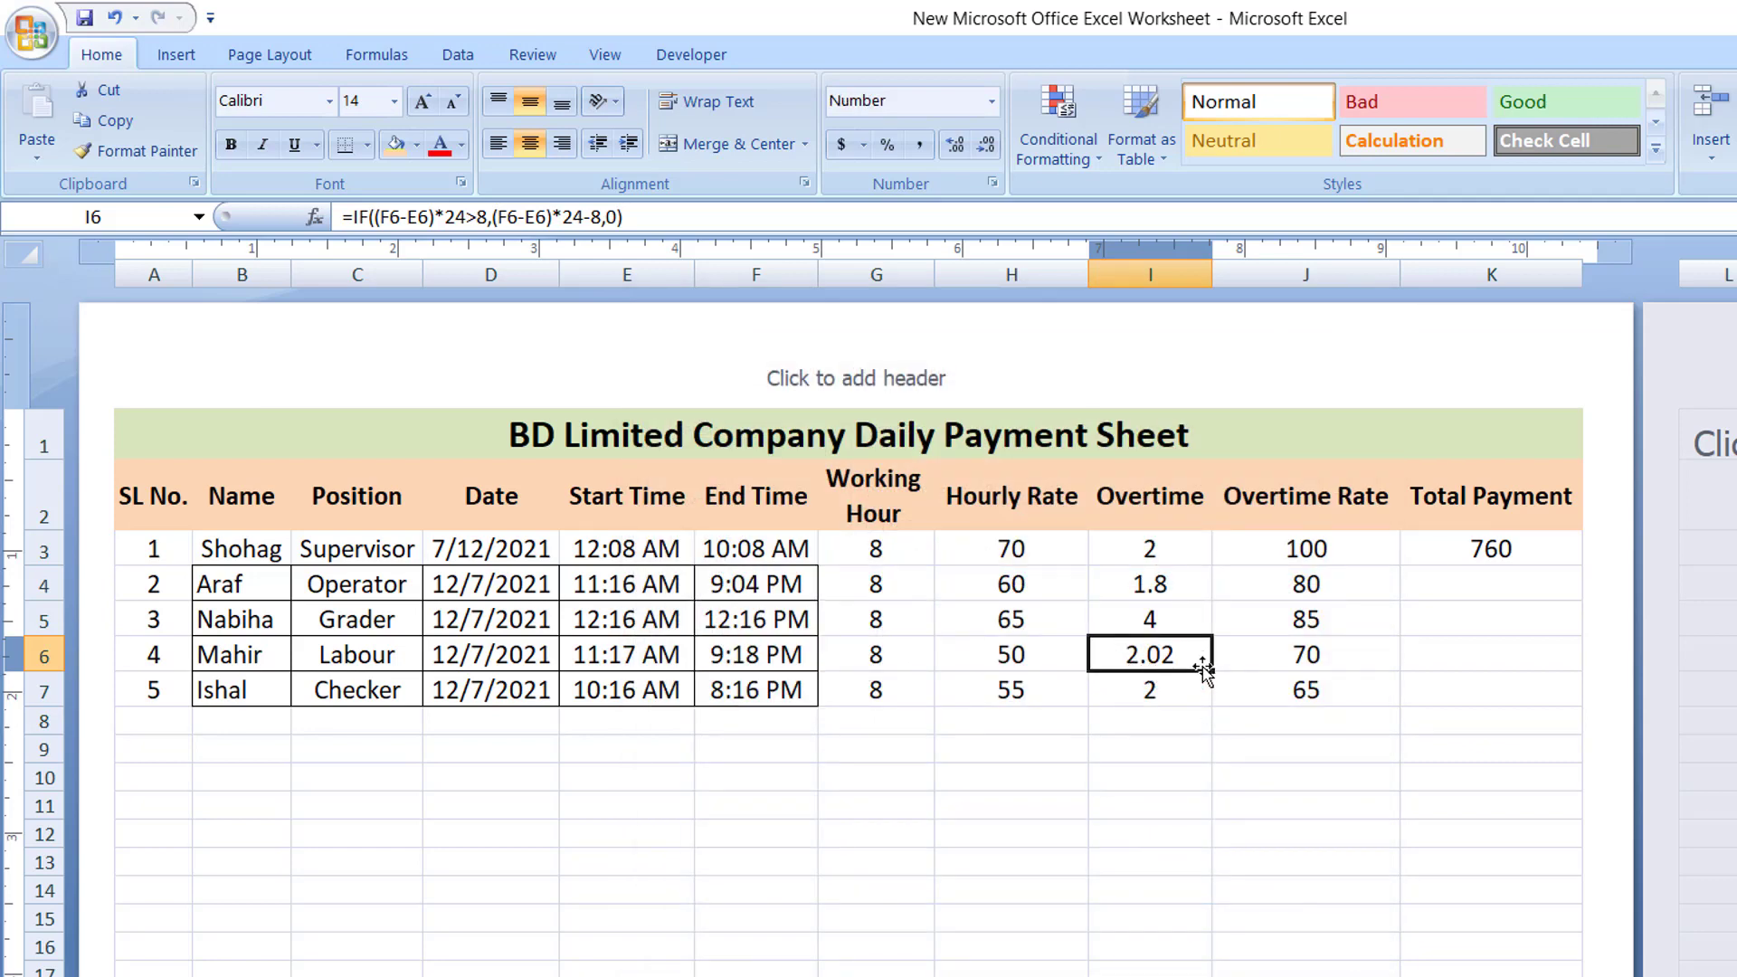
Fill the total payment formula down to K7 and format K6 as Number with 2 decimals (541.17).
left_click(1490, 551)
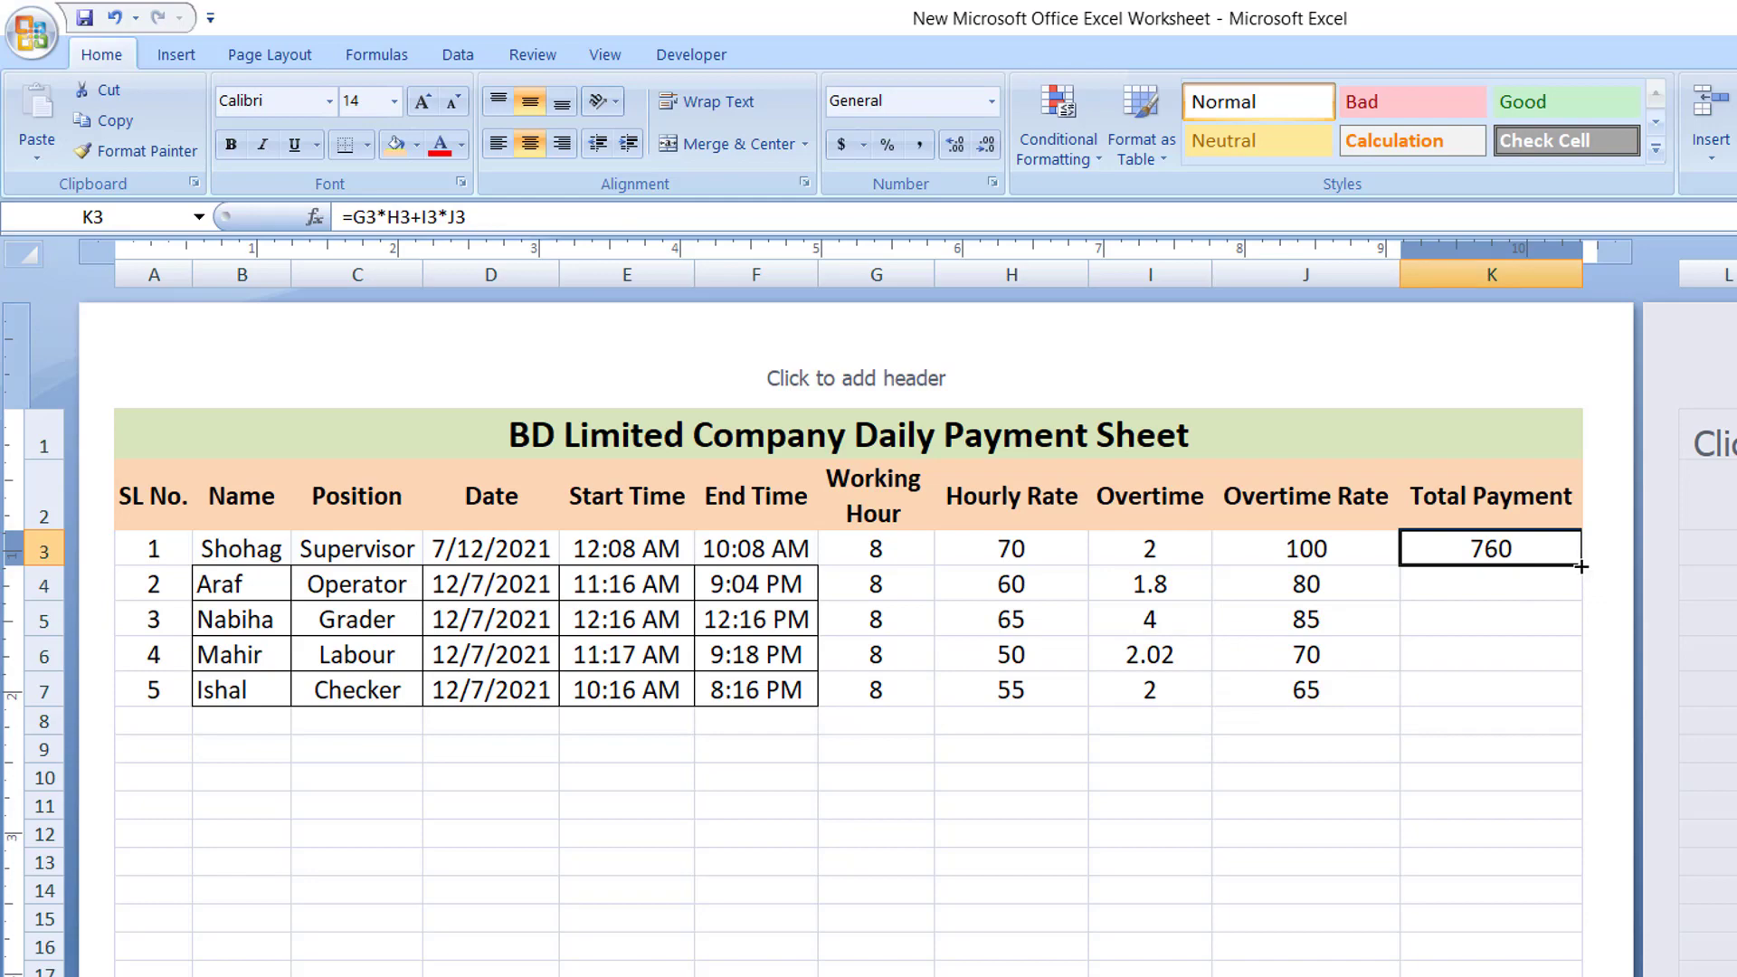
left_click_drag(1580, 566, 1582, 704)
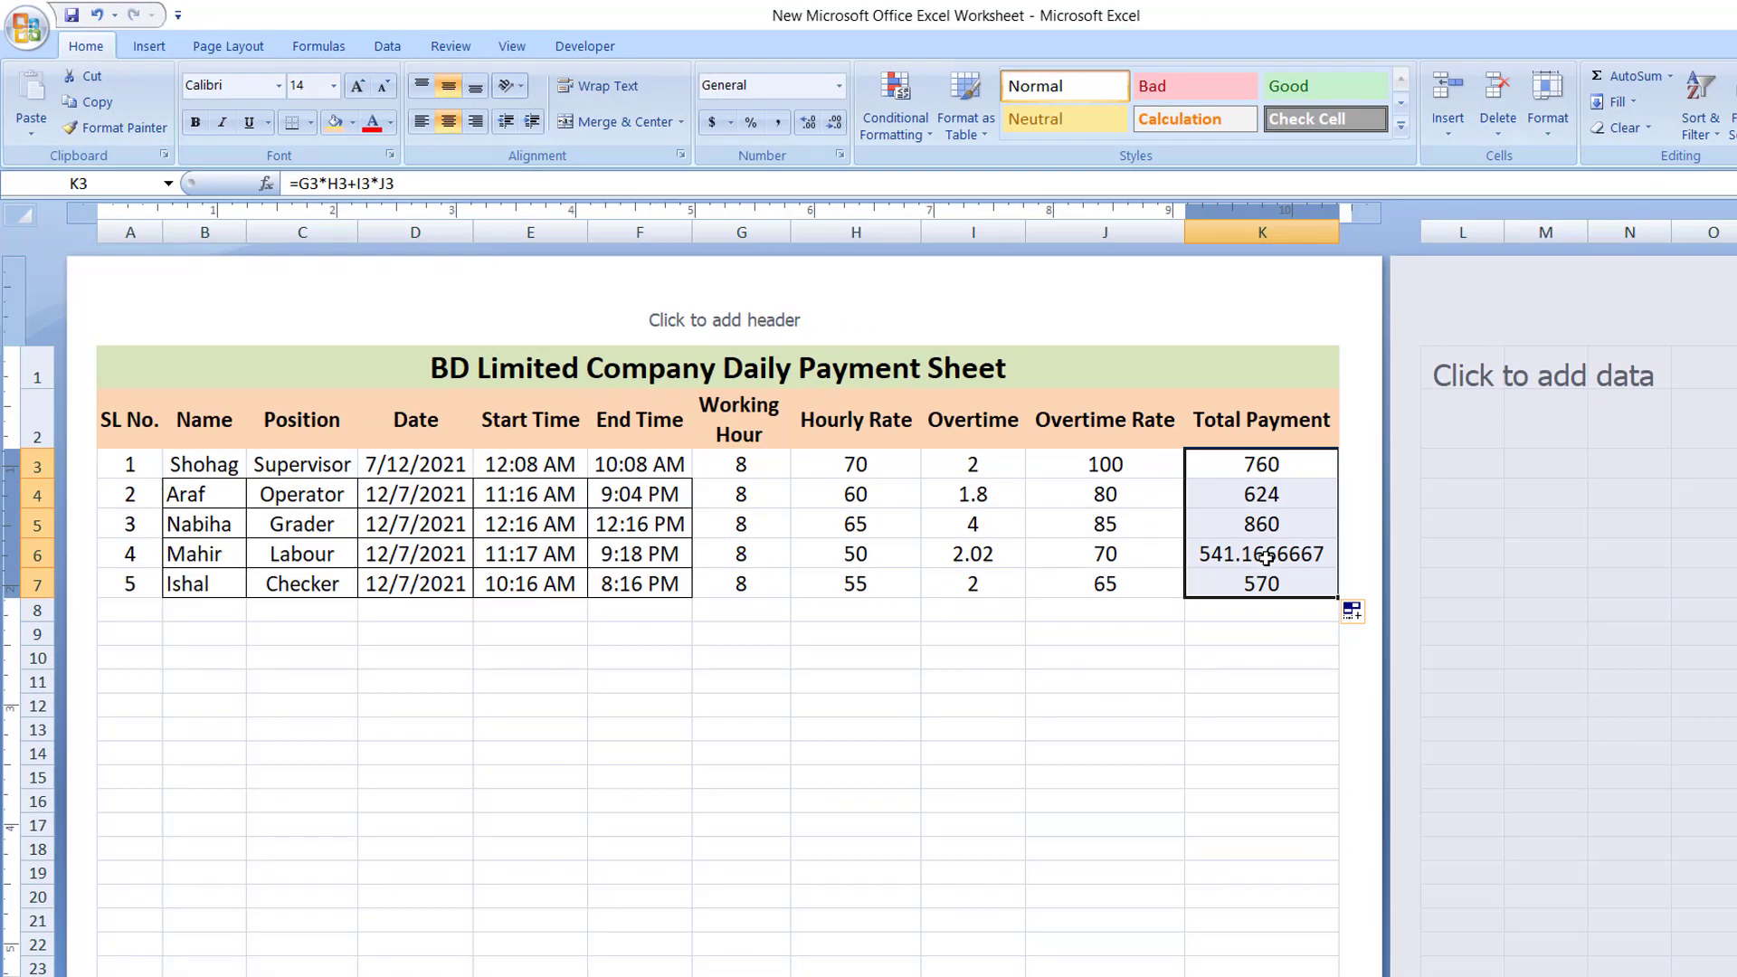
left_click(1266, 558)
right_click(1268, 559)
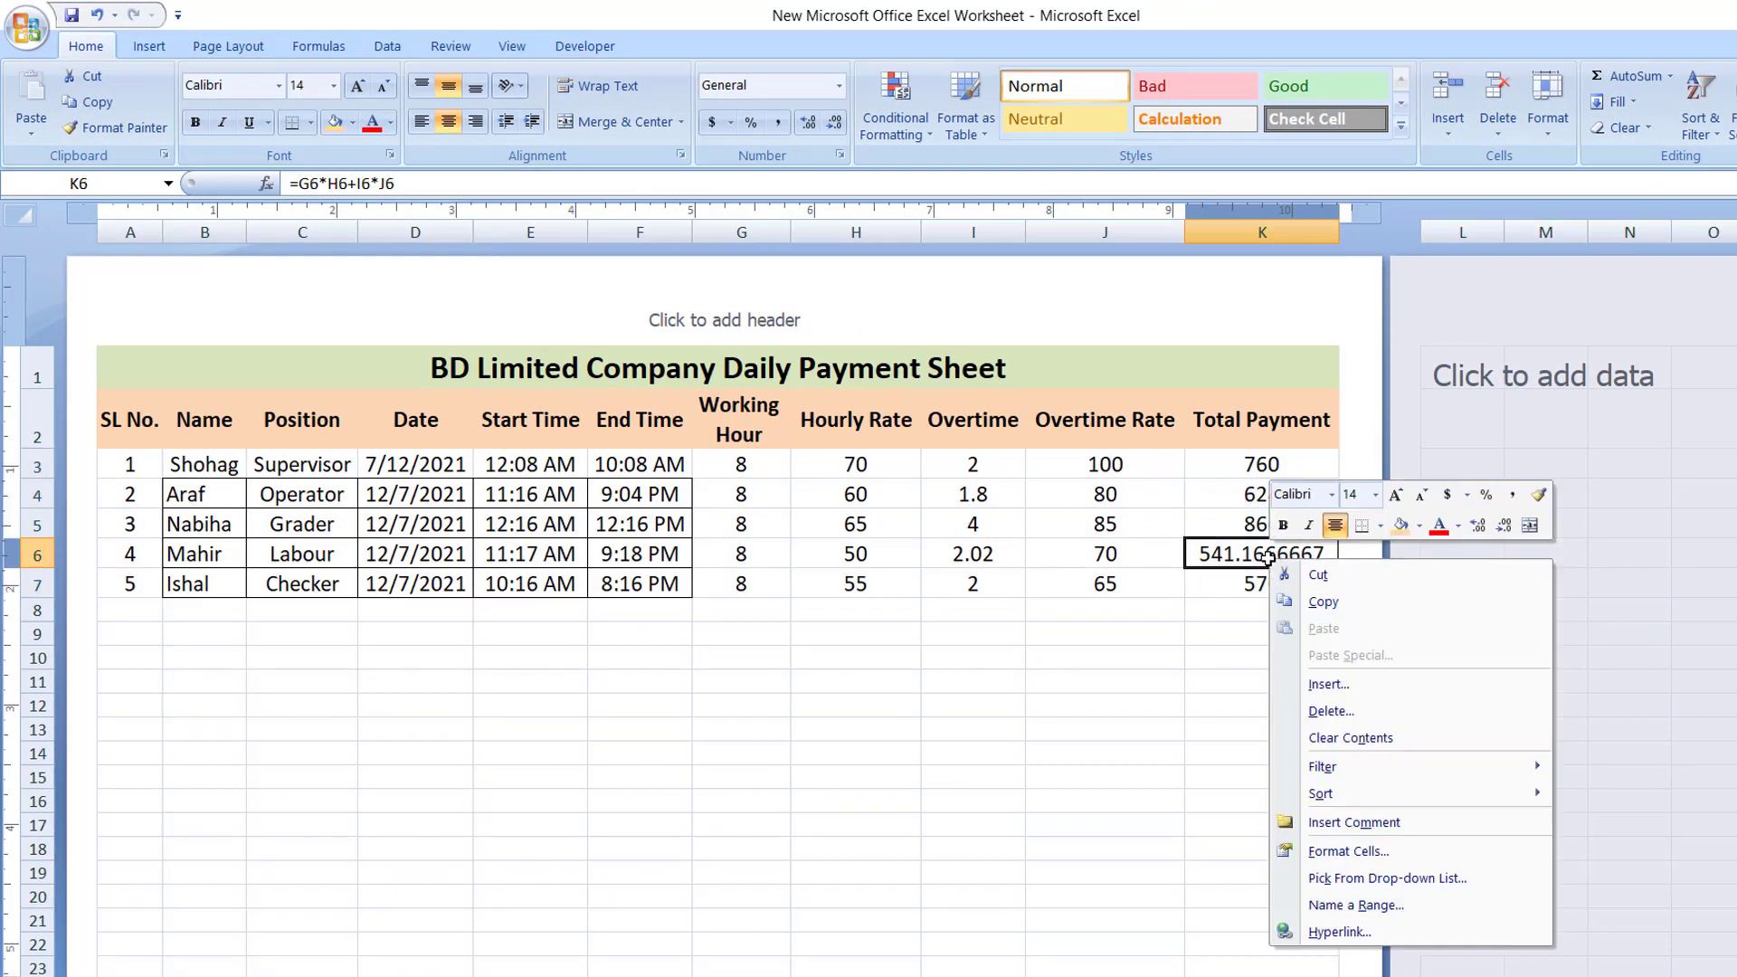
left_click(1387, 852)
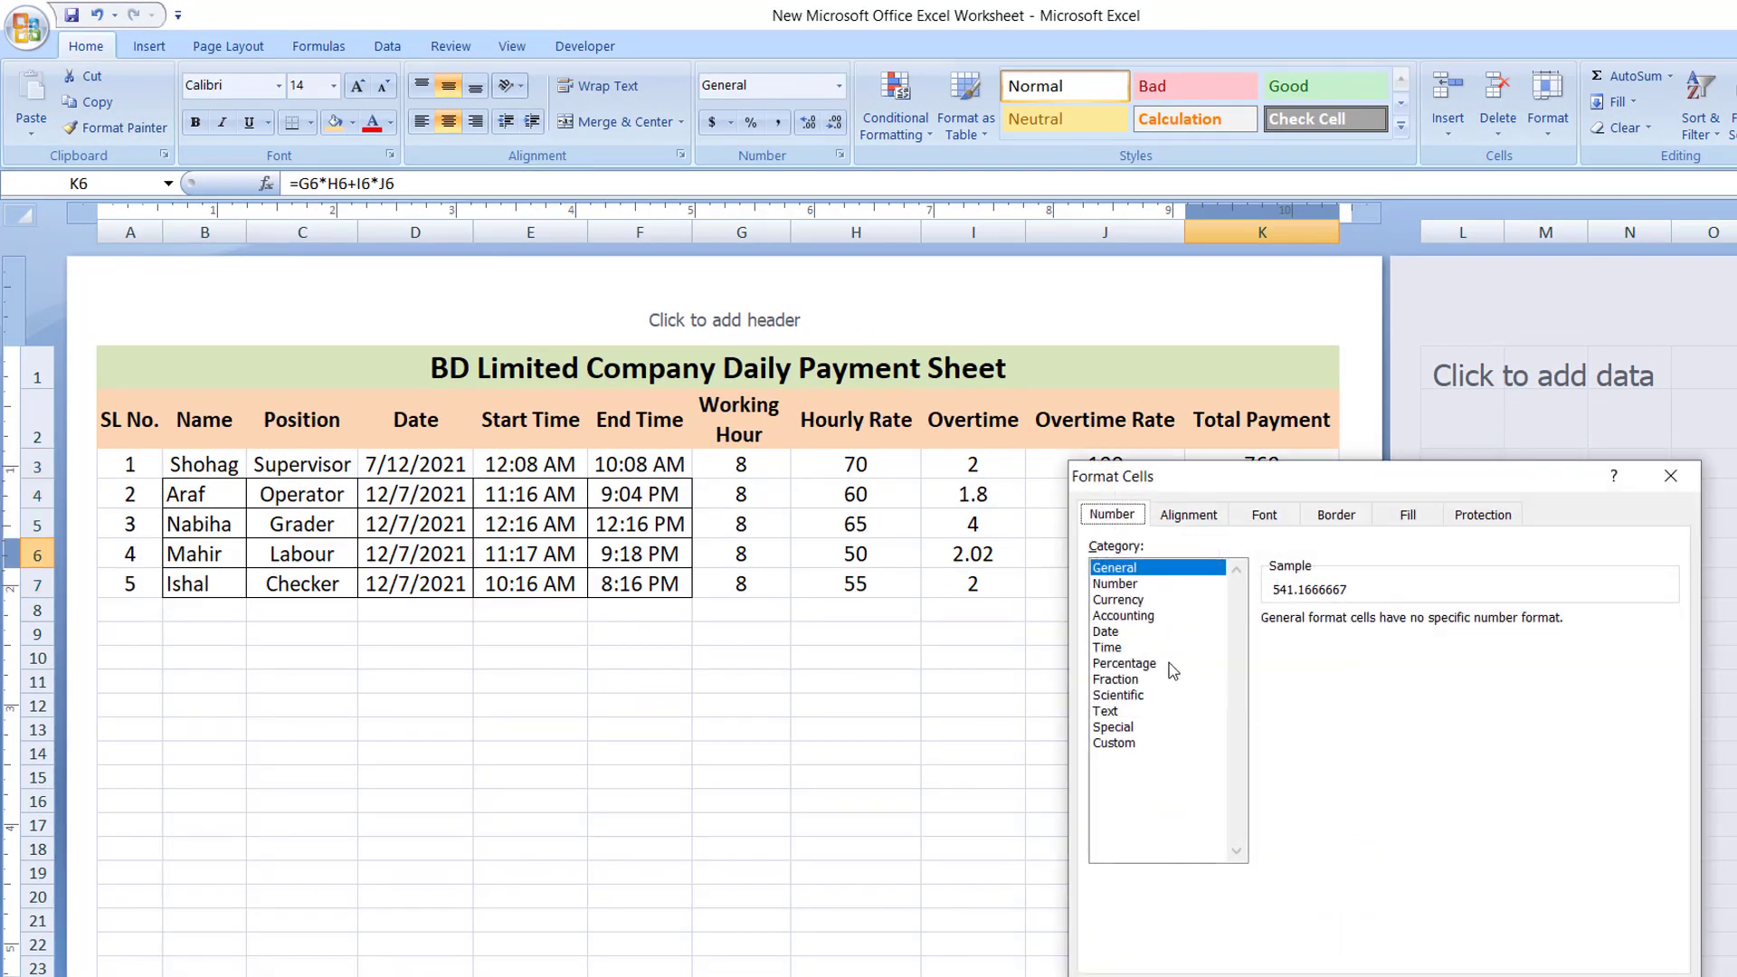
left_click(1146, 600)
left_click(1145, 584)
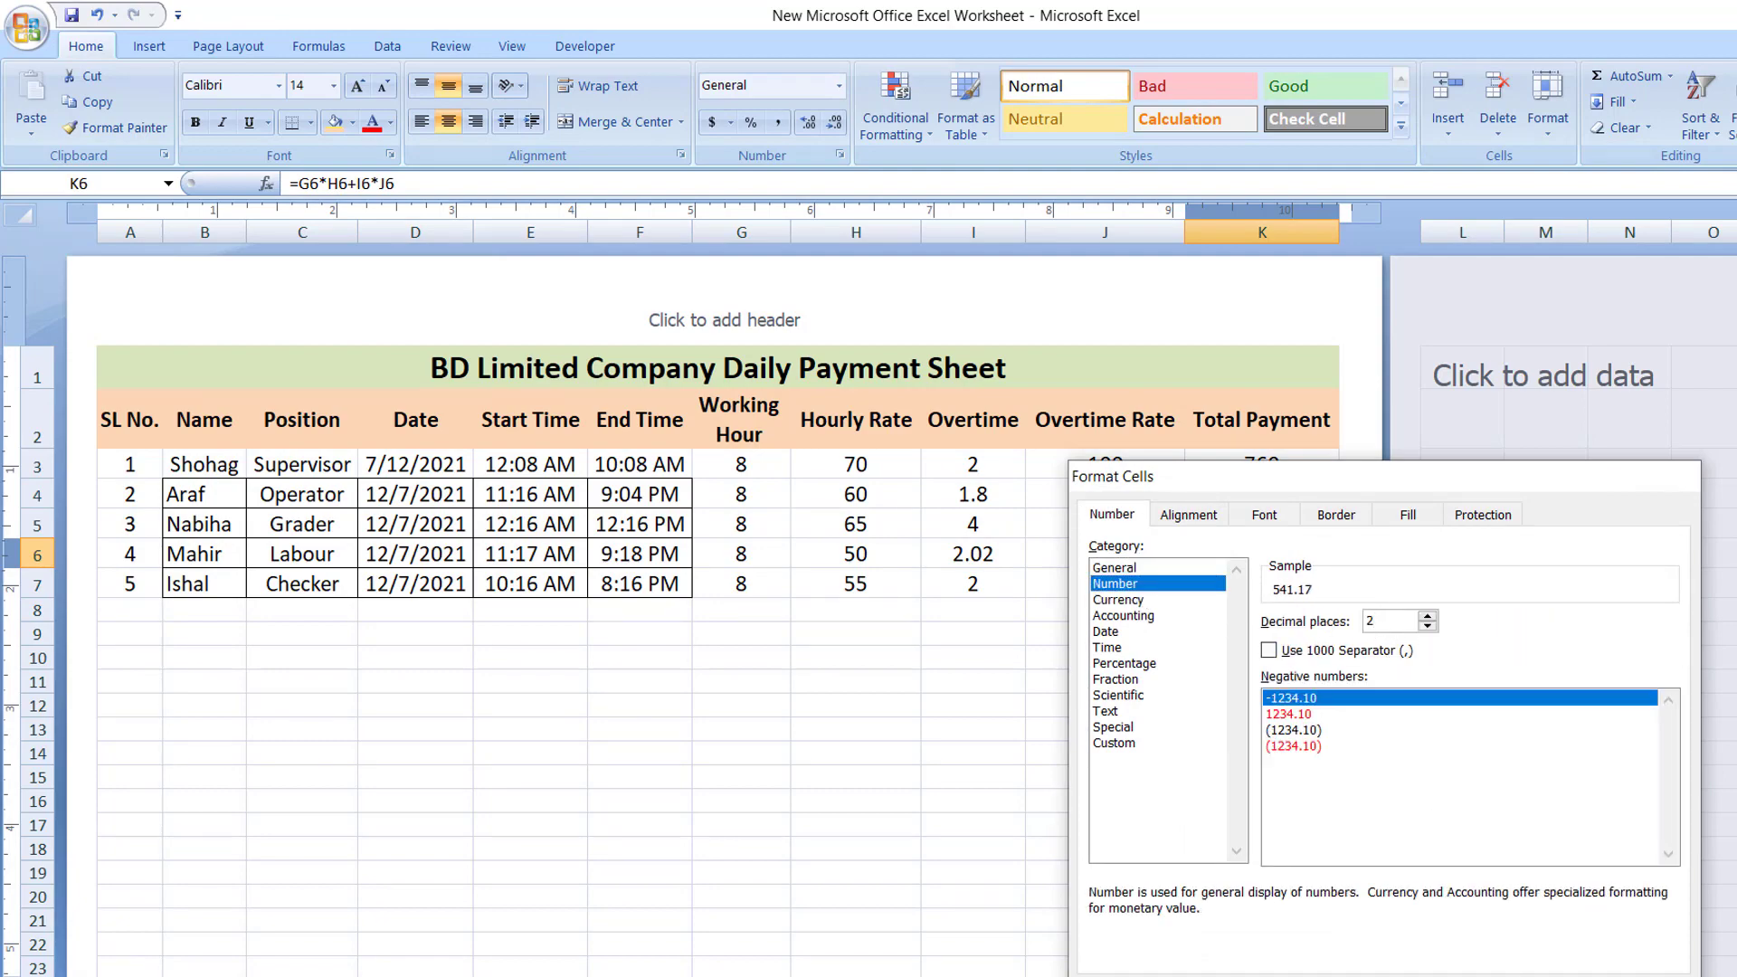
key("Return")
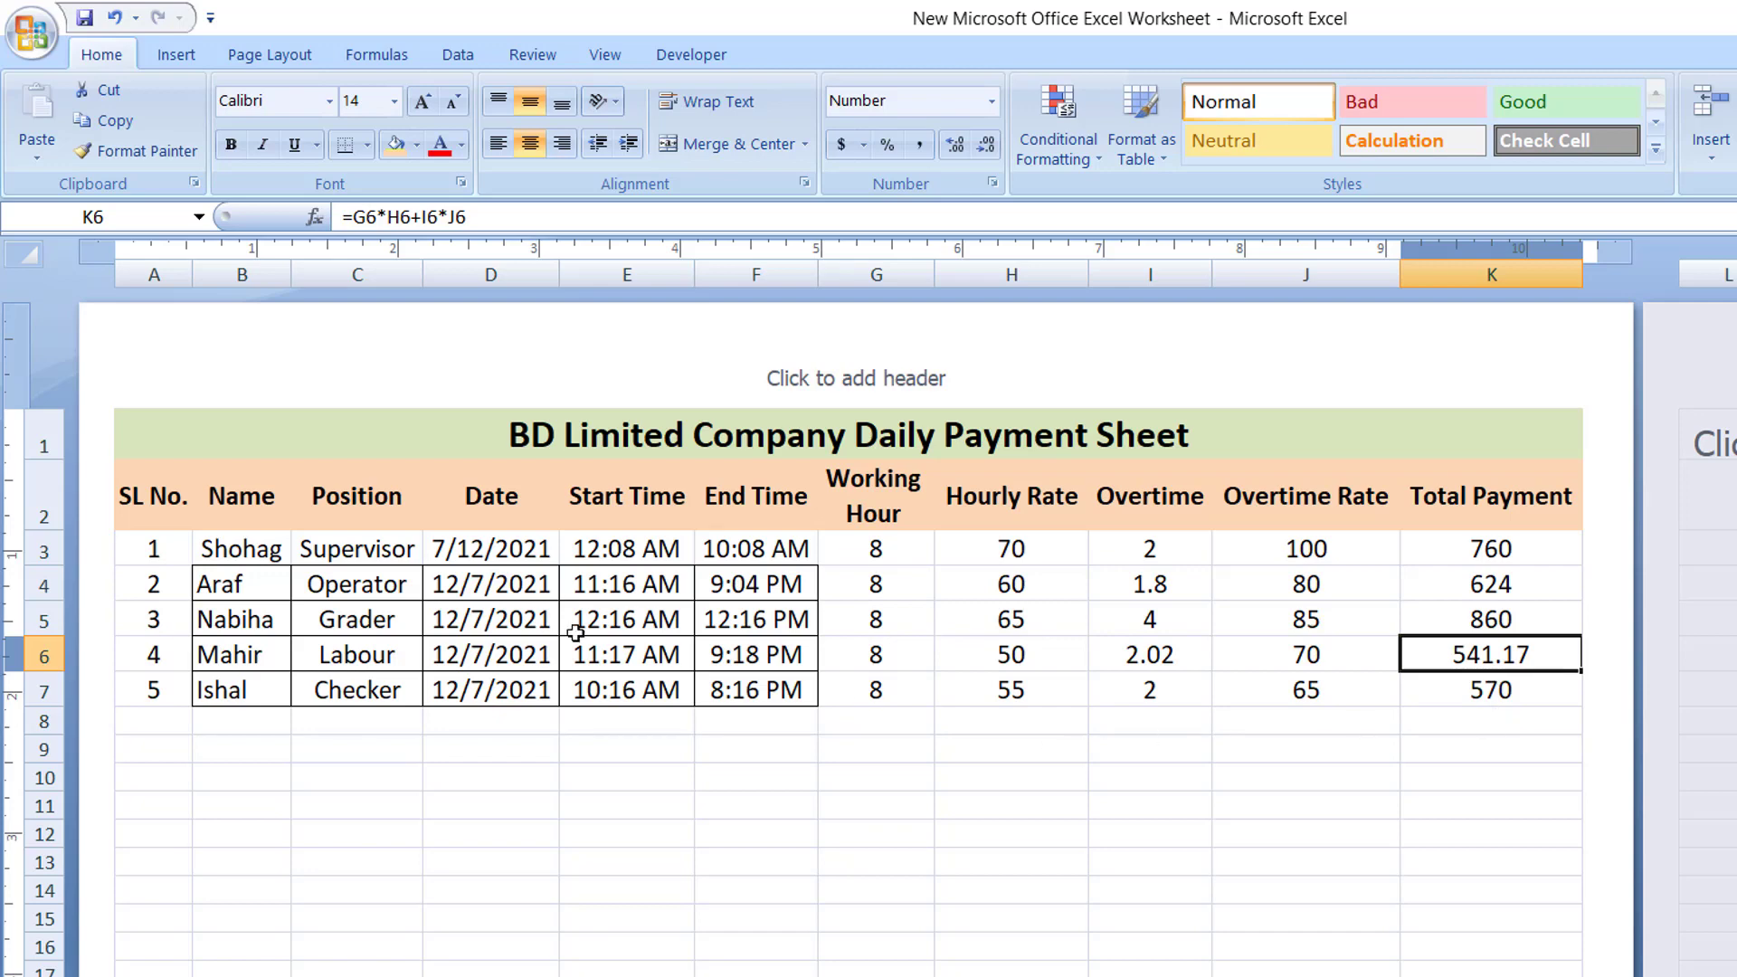
Apply All Borders to the A1:K7 payroll table.
left_click_drag(202, 443, 825, 677)
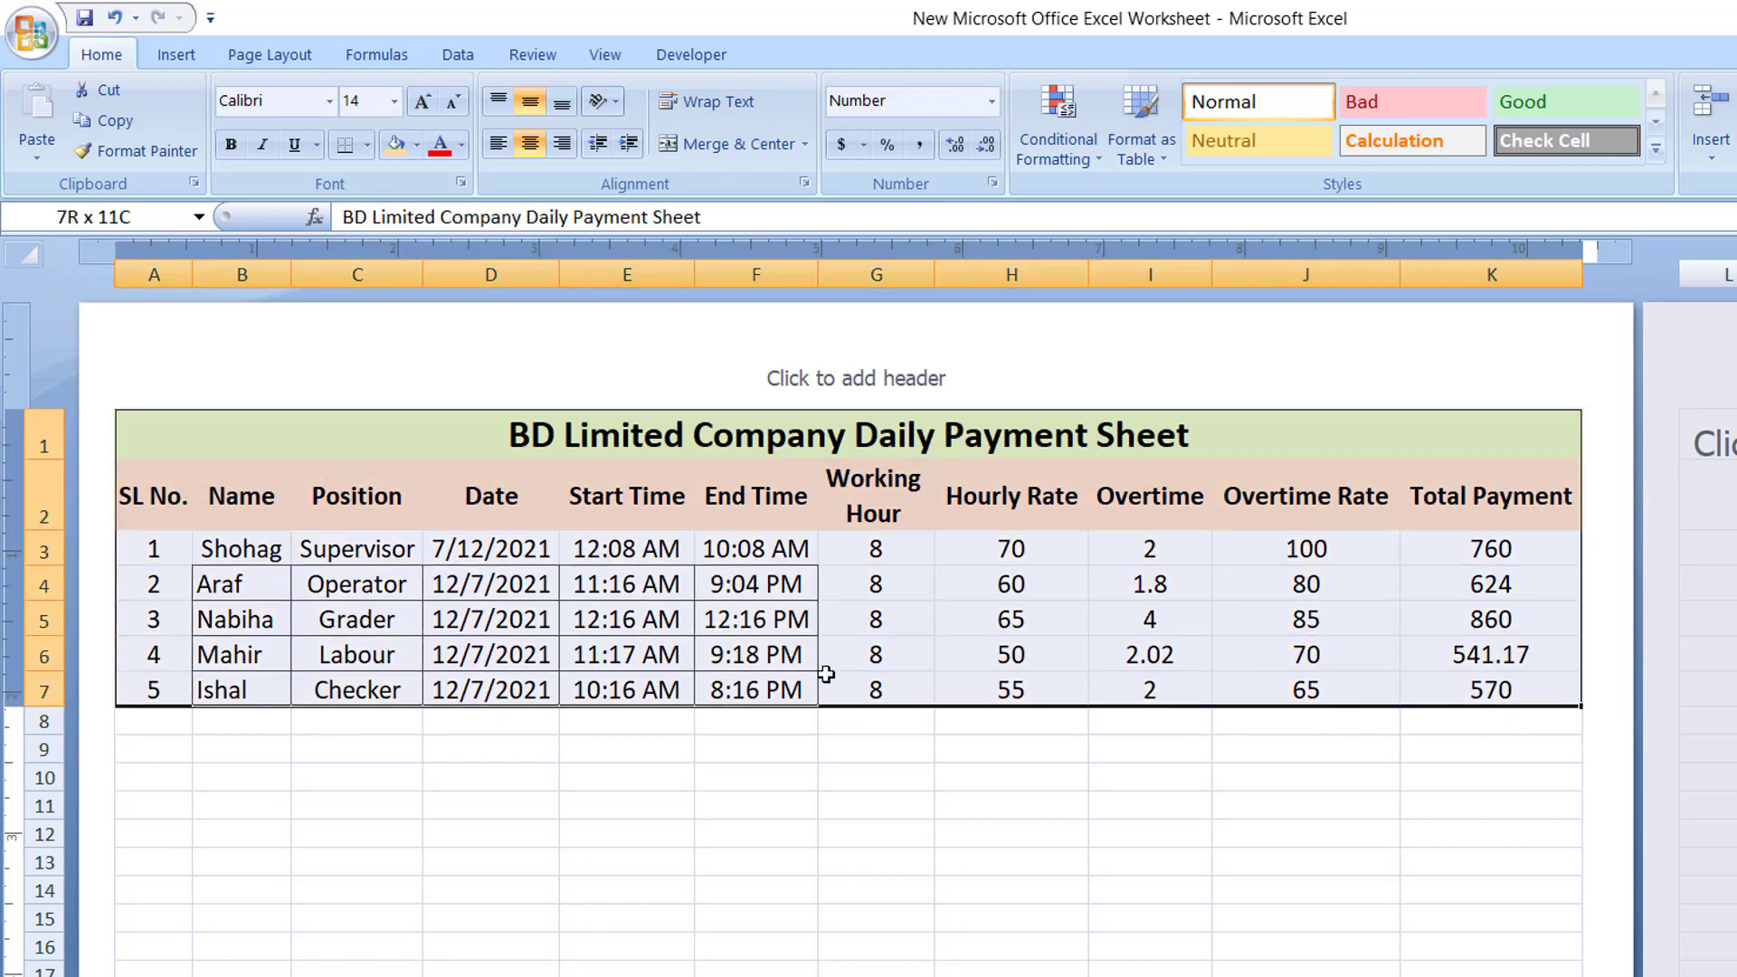
left_click(369, 148)
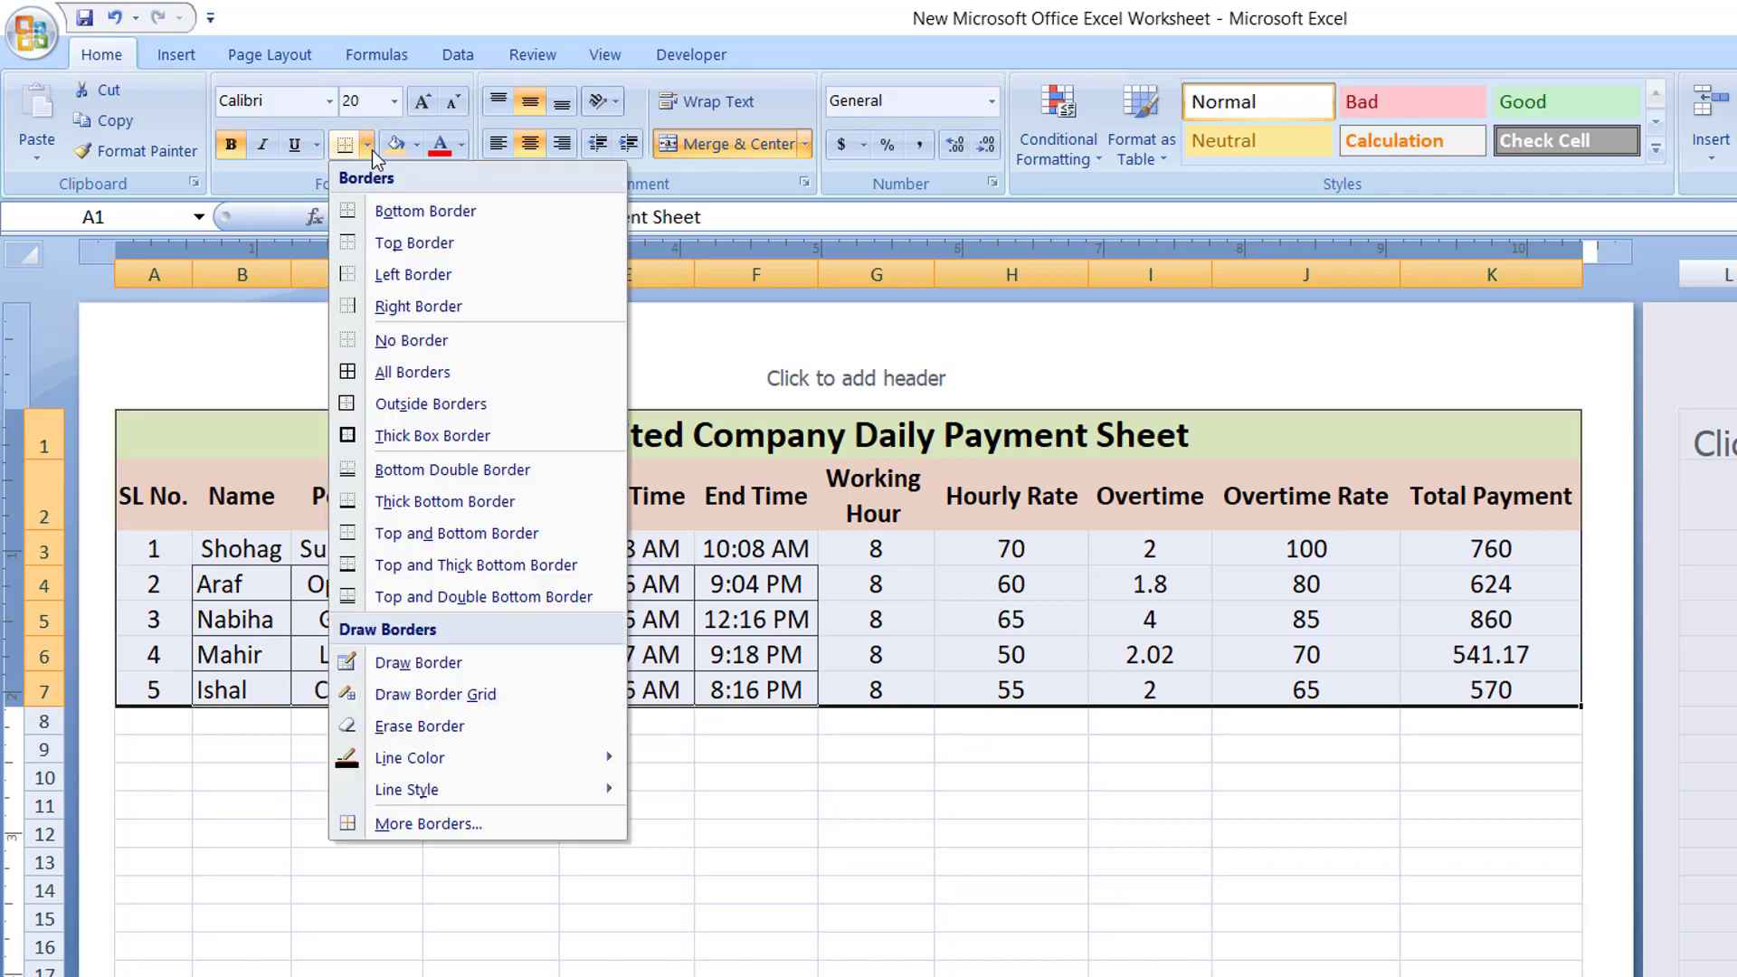
left_click(453, 367)
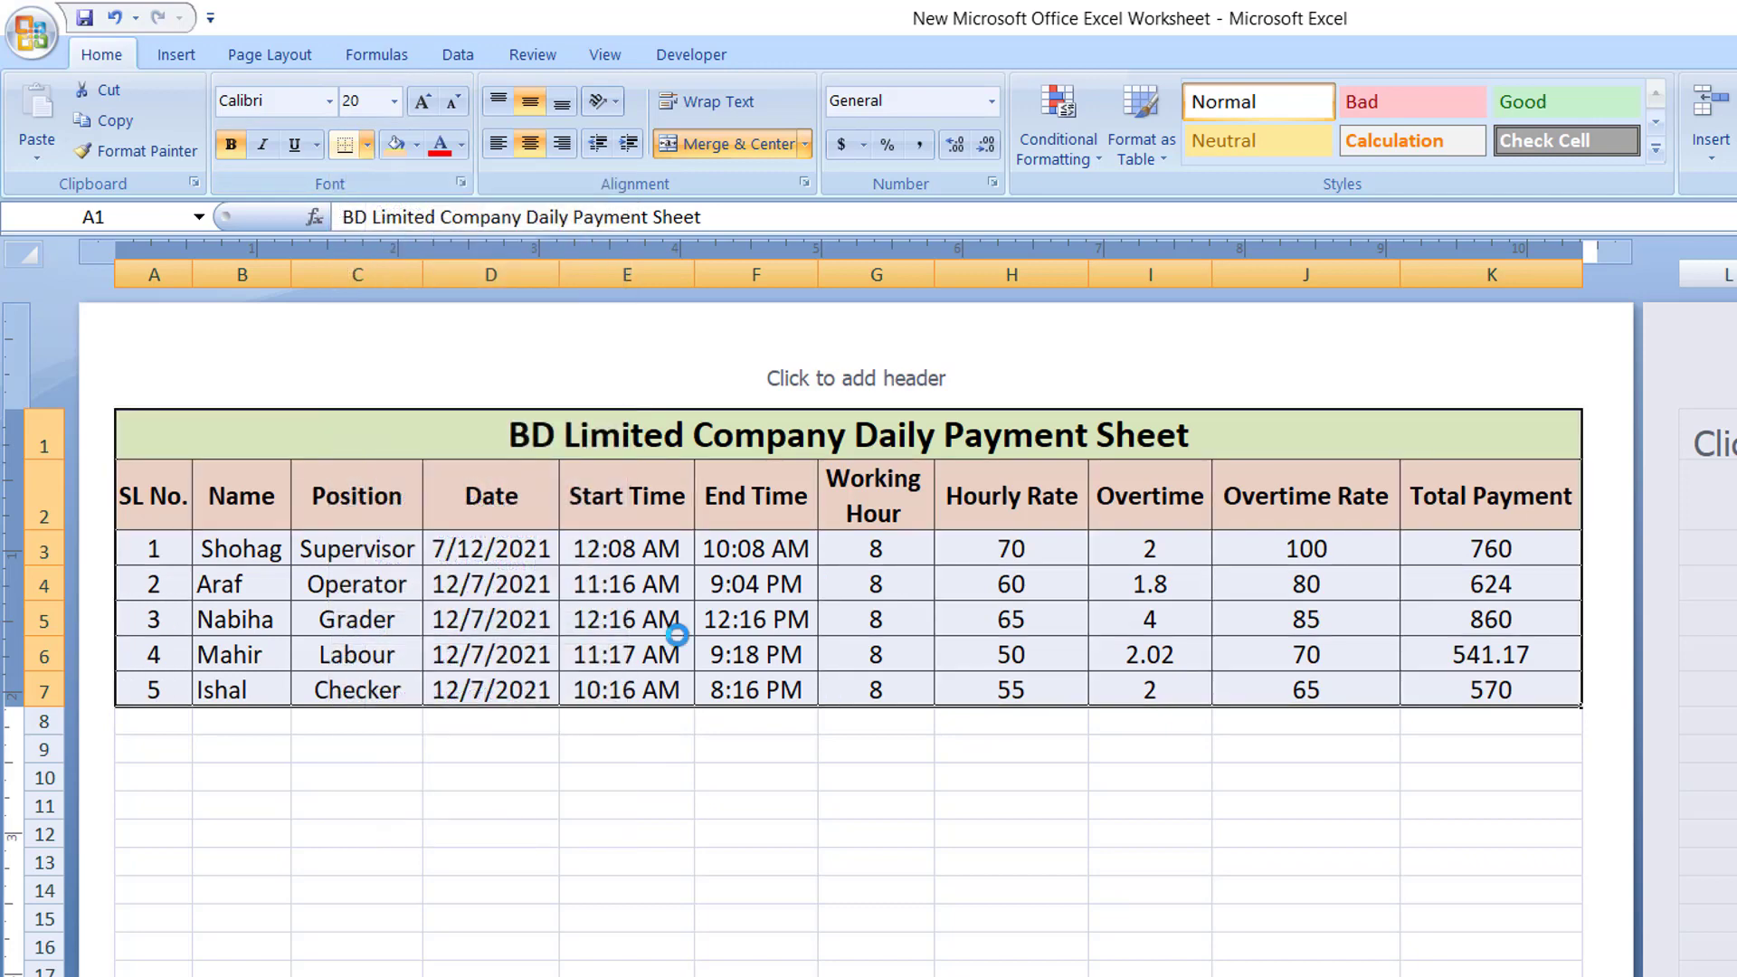
left_click(735, 724)
left_click(667, 790)
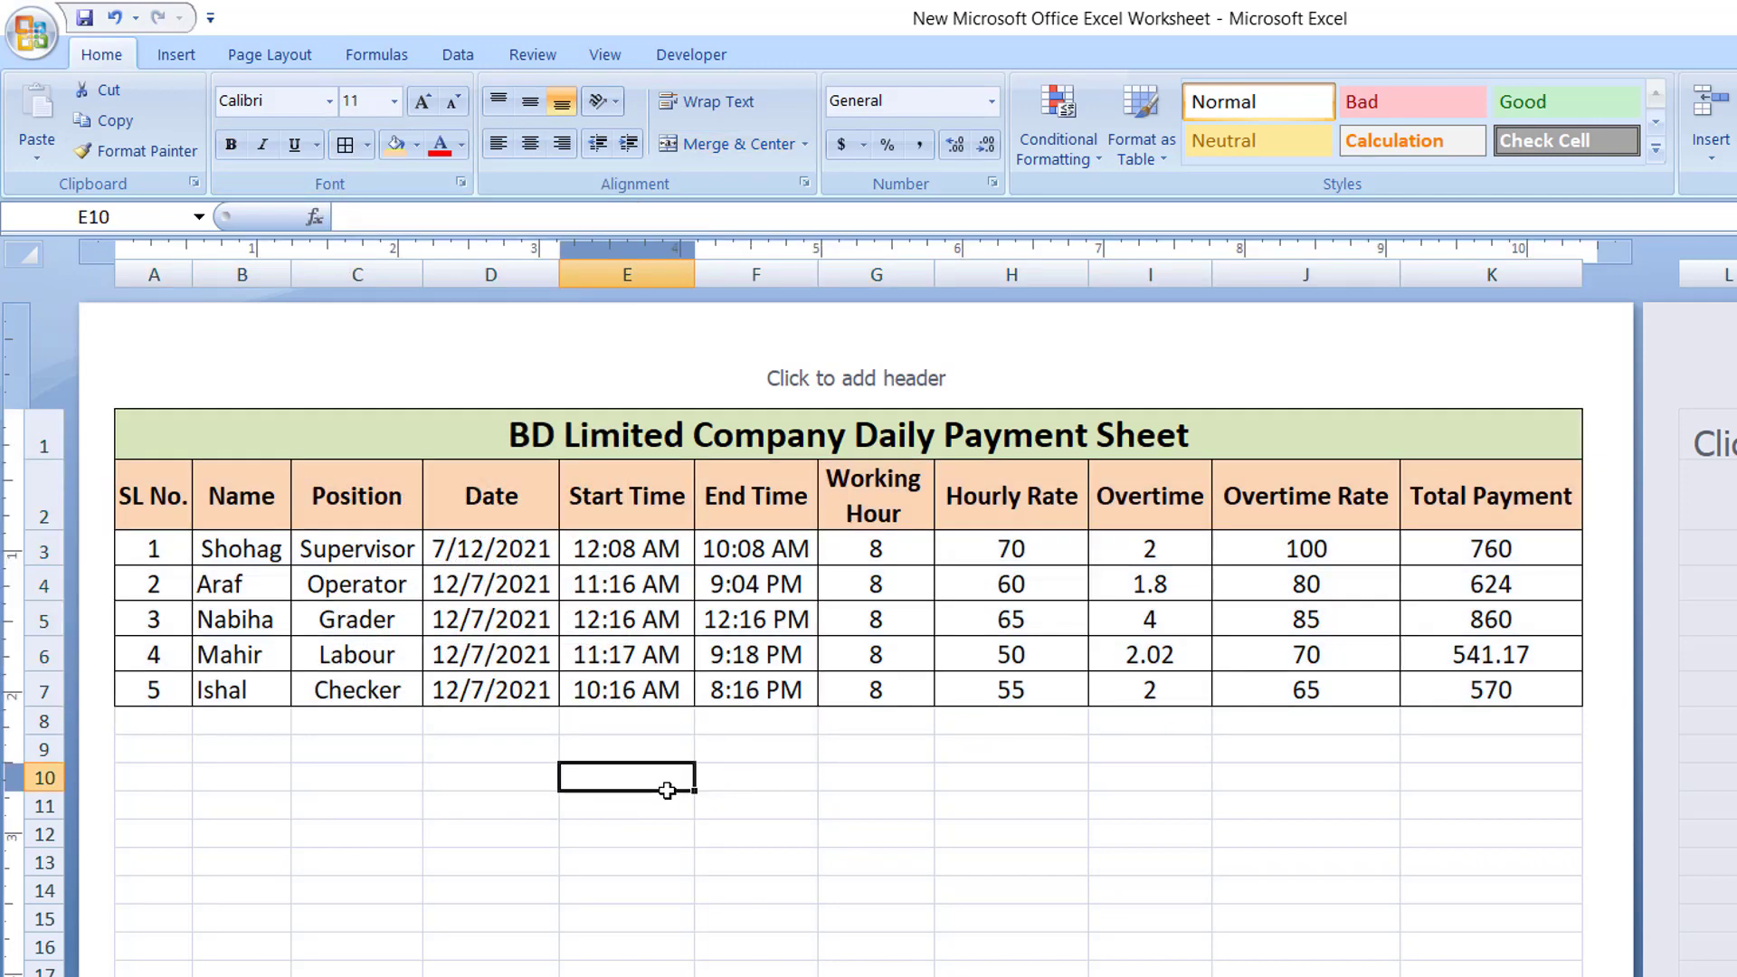
Test H6 by changing the hourly rate to 55, checking K6, then restoring 50.
left_click(1030, 658)
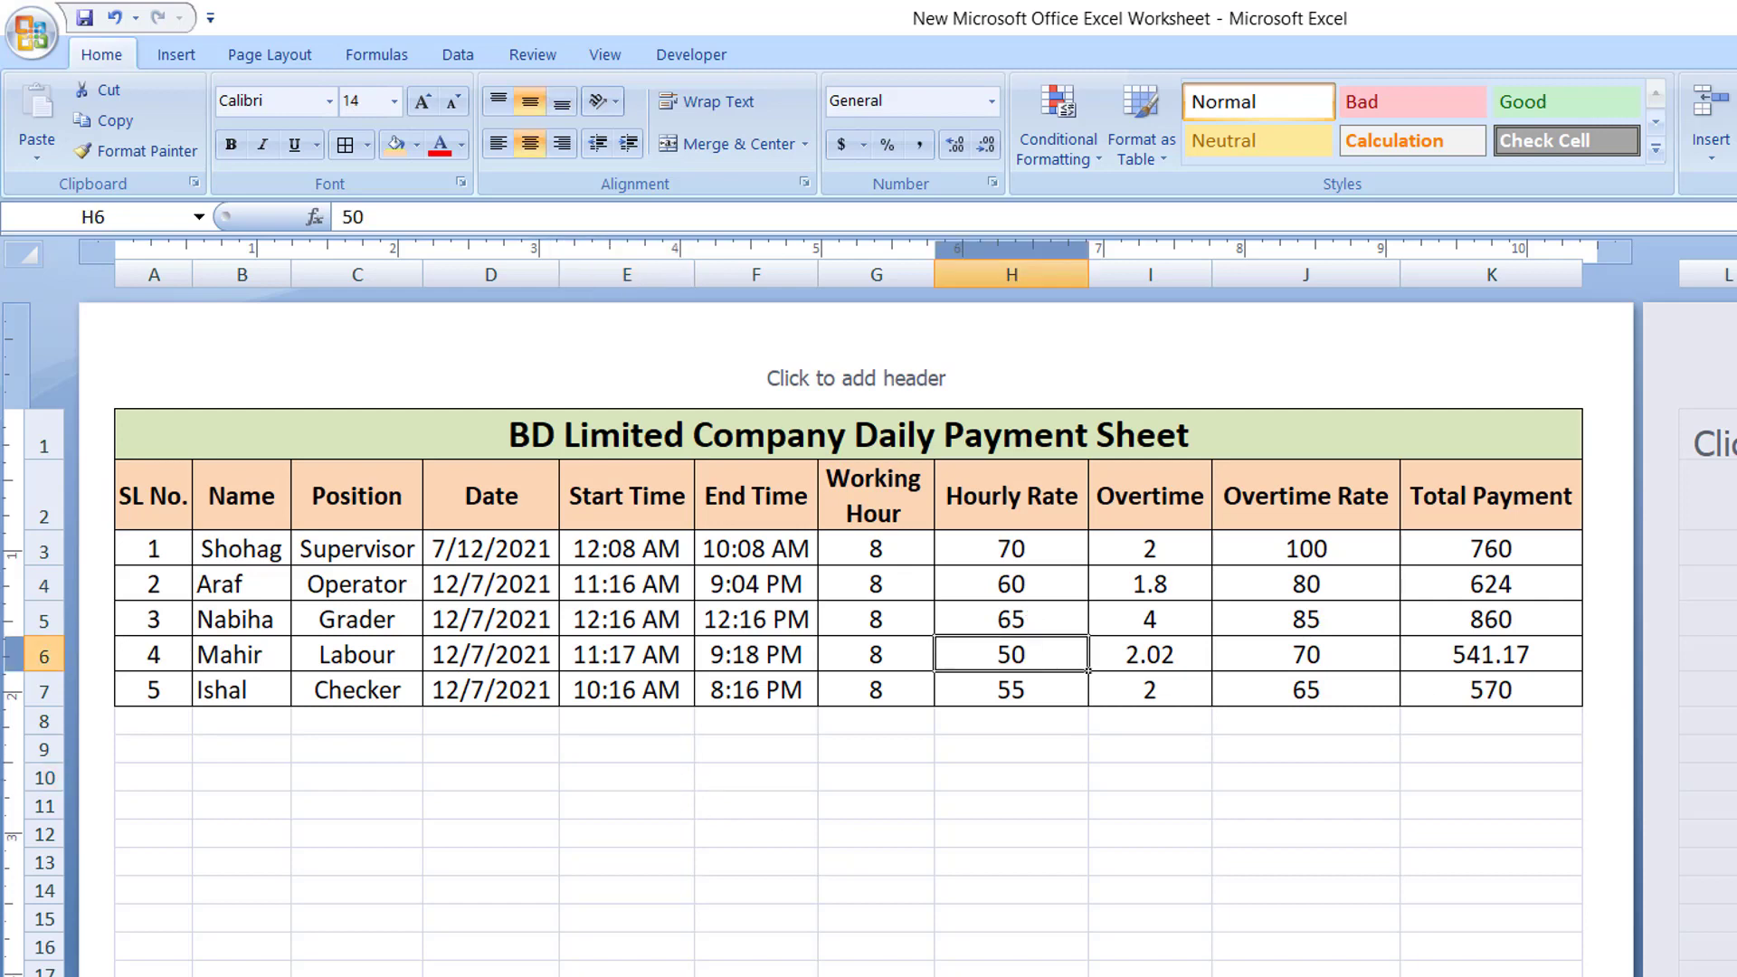
type("55")
left_click(1416, 780)
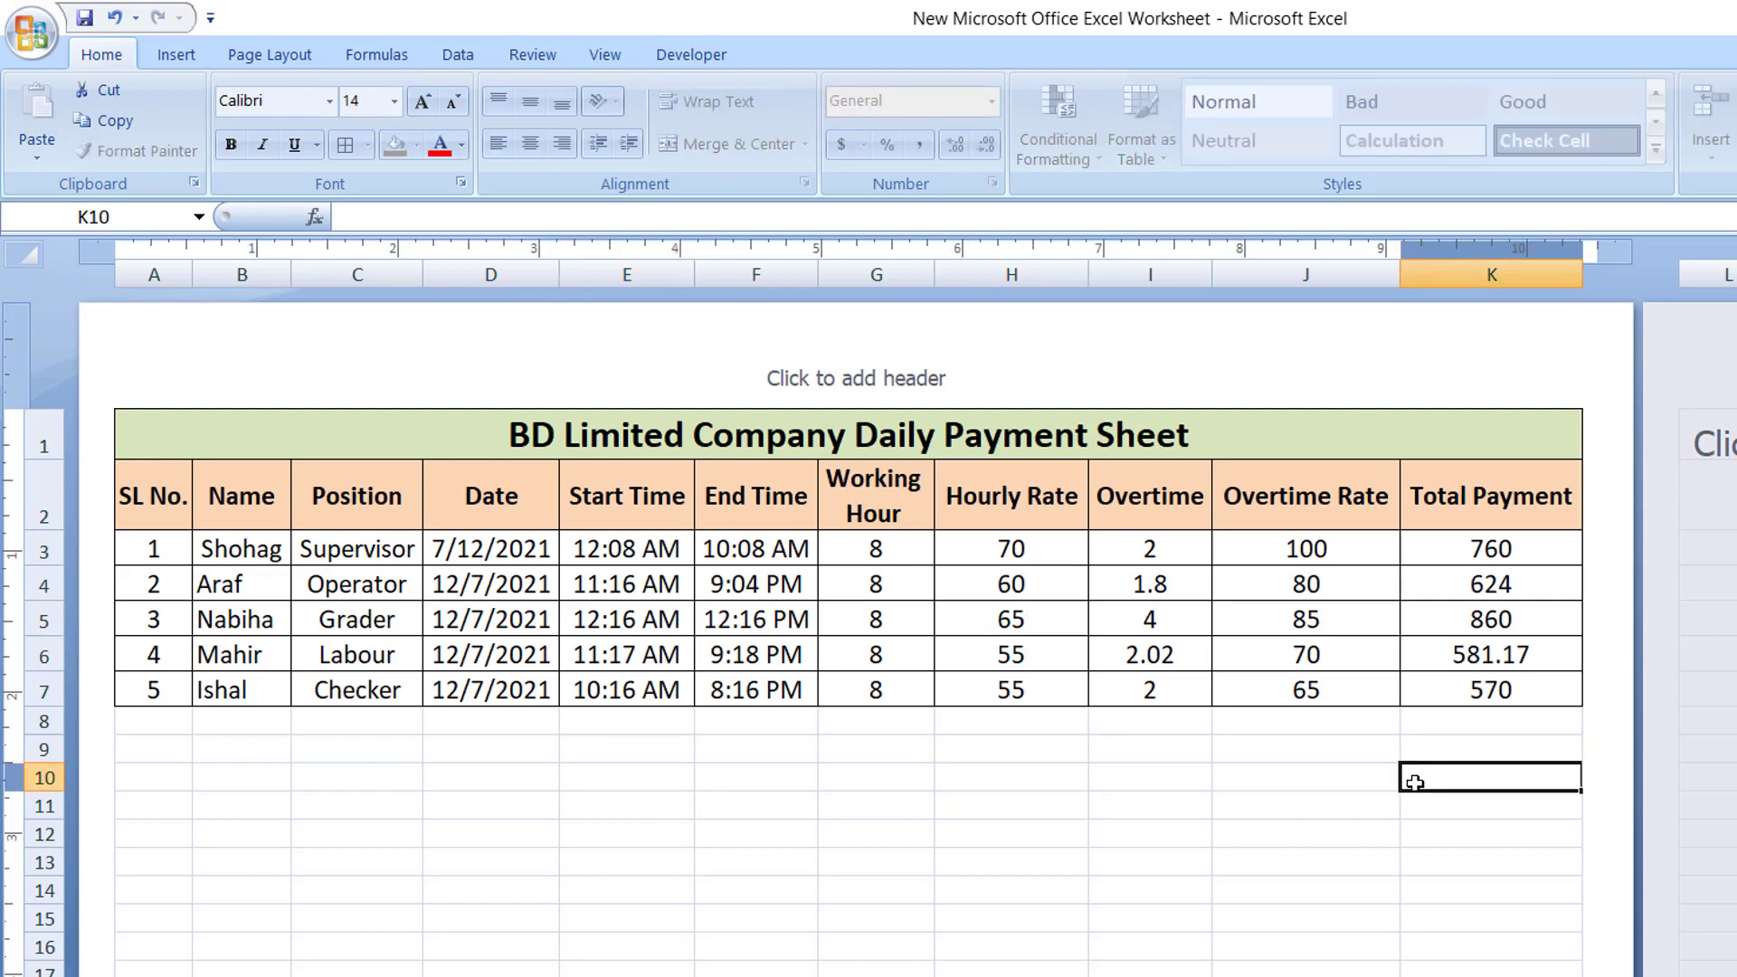
left_click(1440, 655)
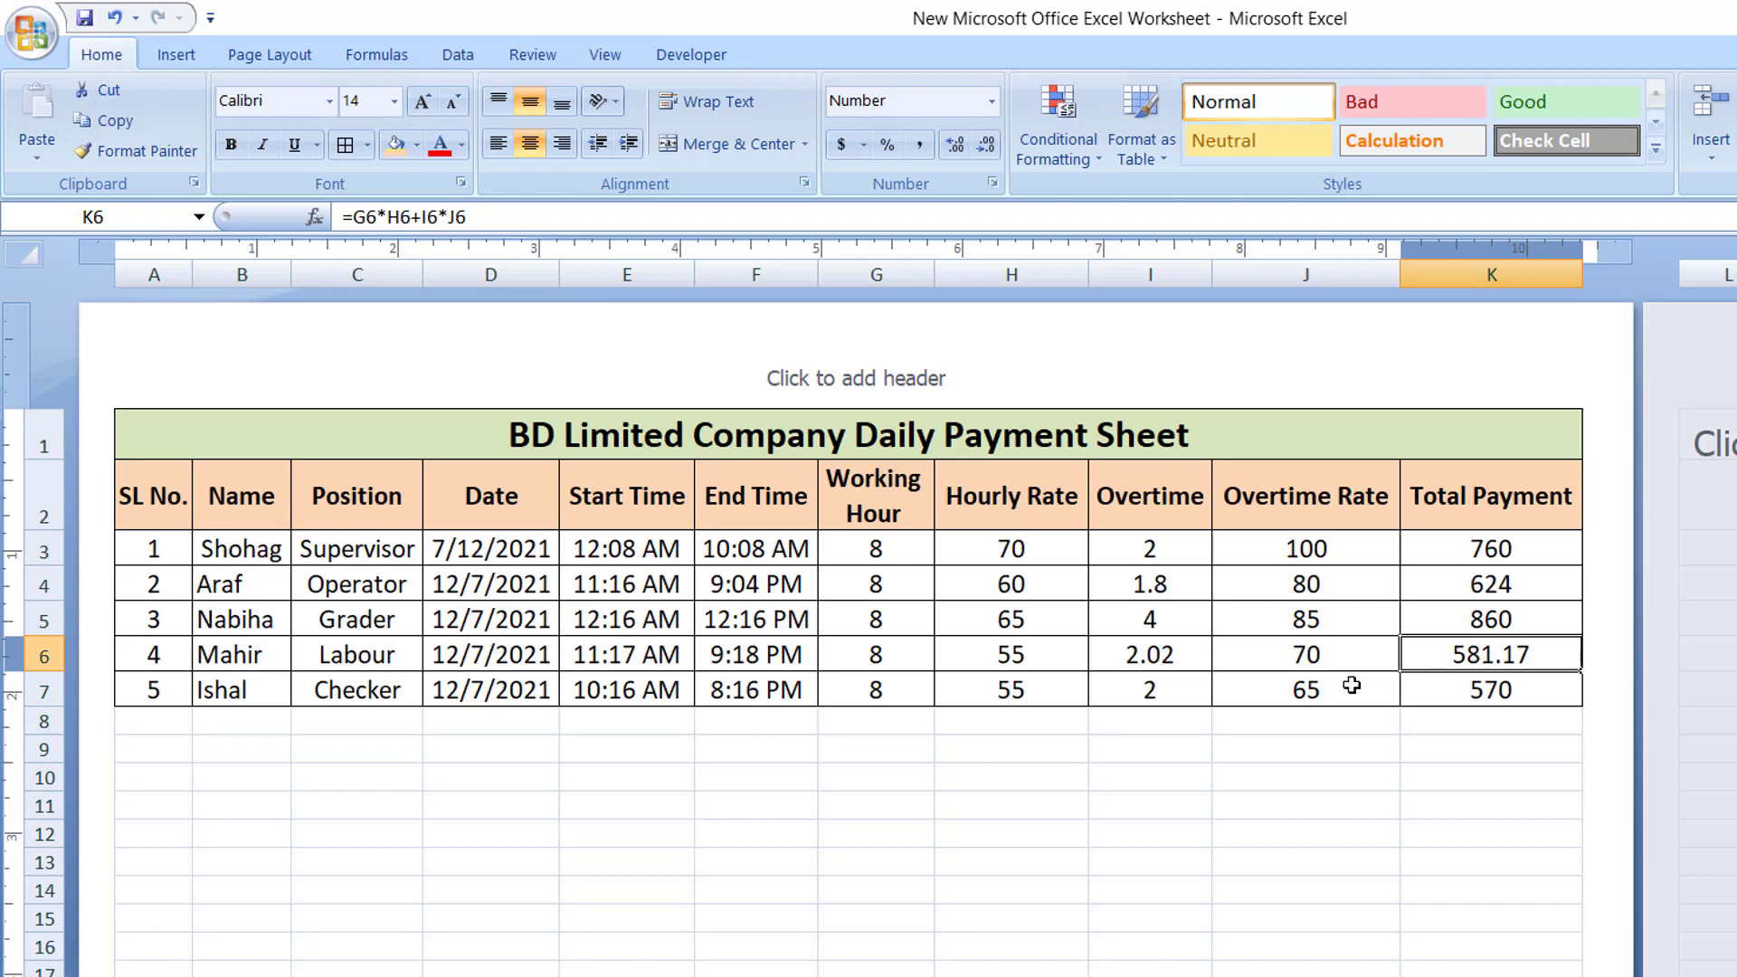
left_click(1018, 655)
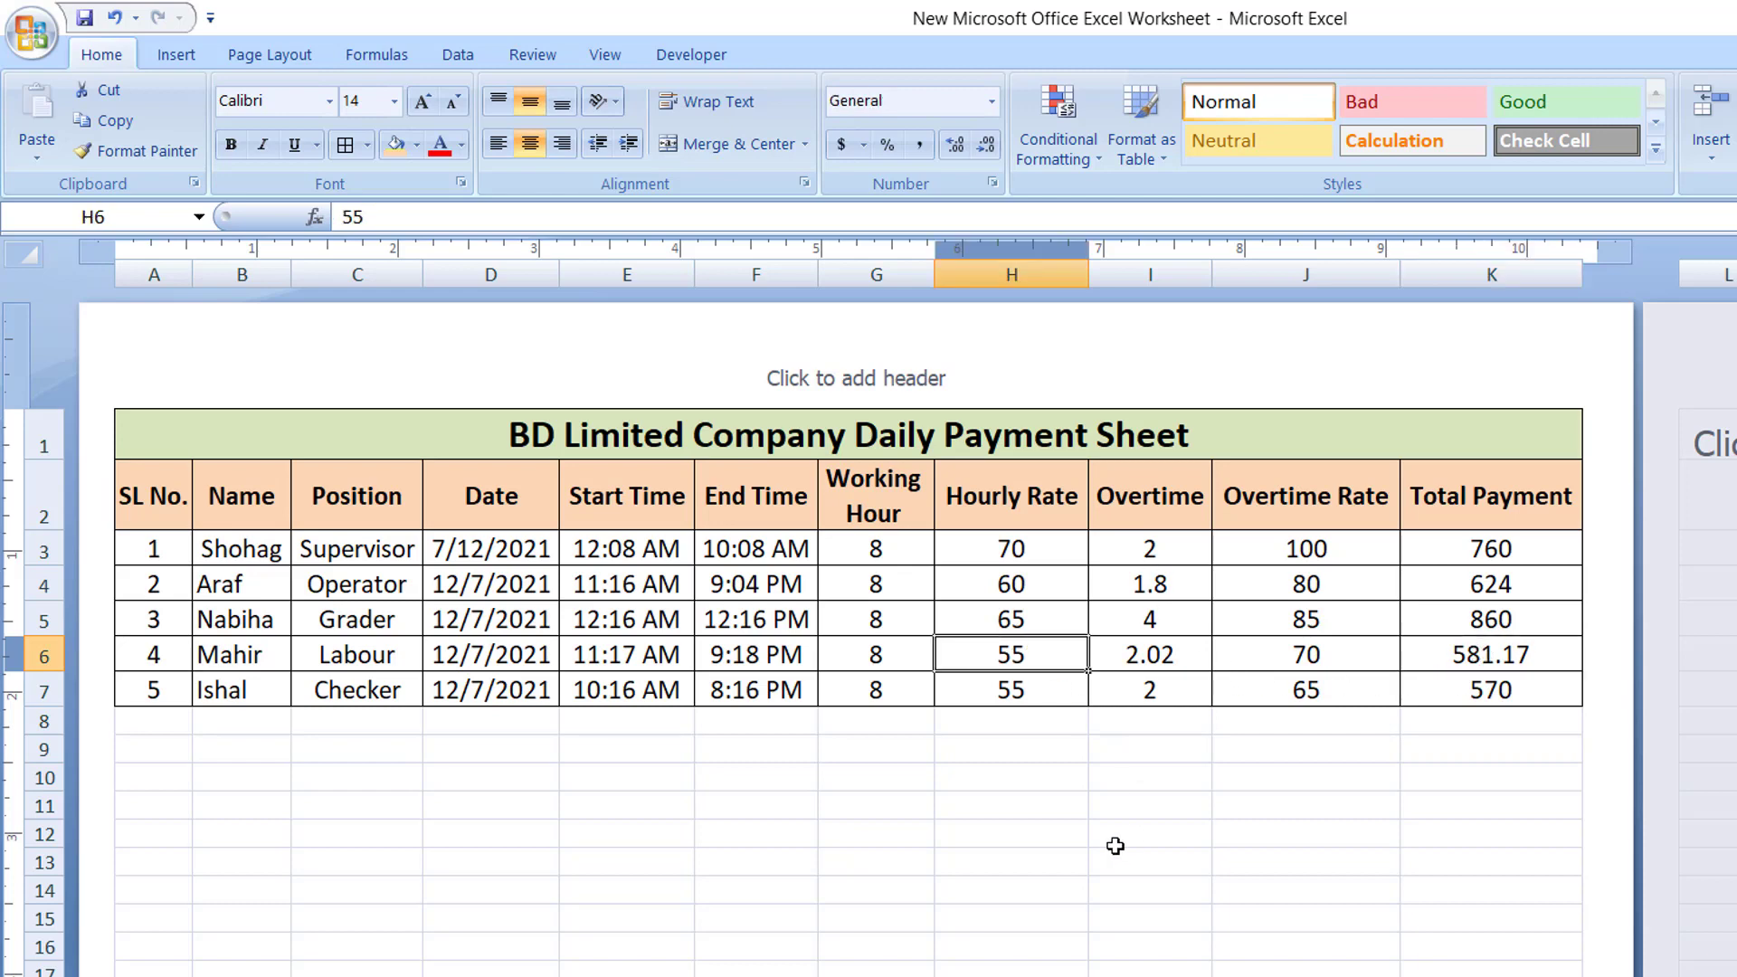
type("50")
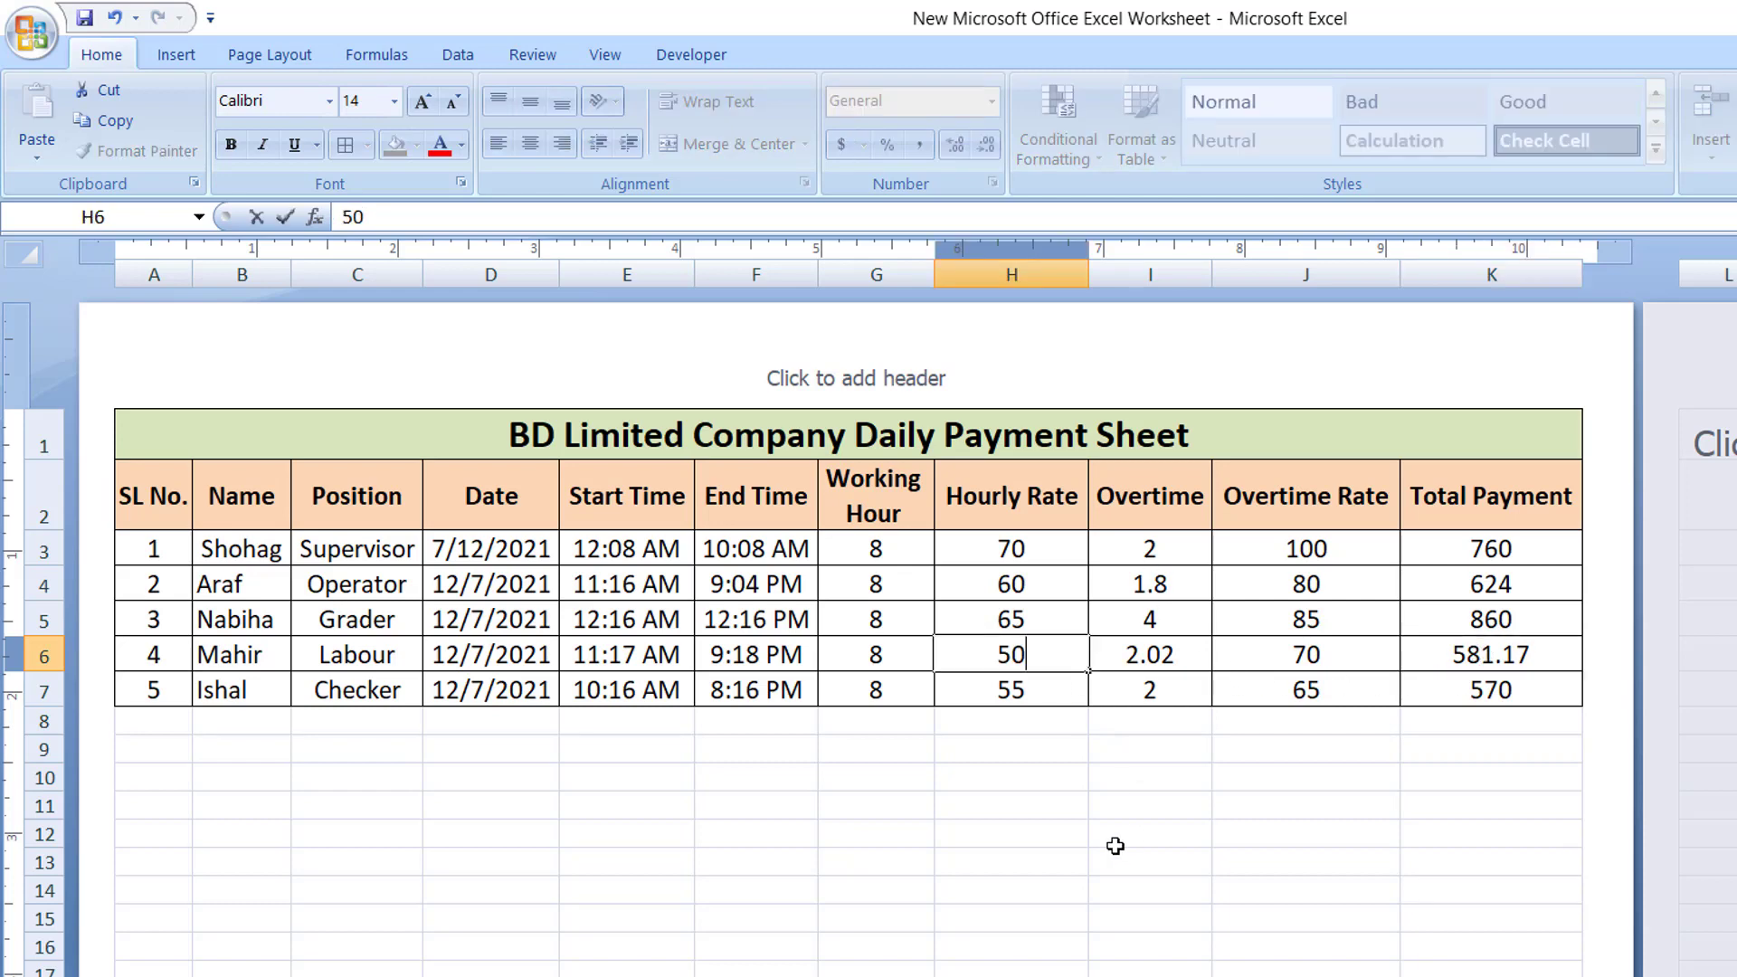
key("Tab")
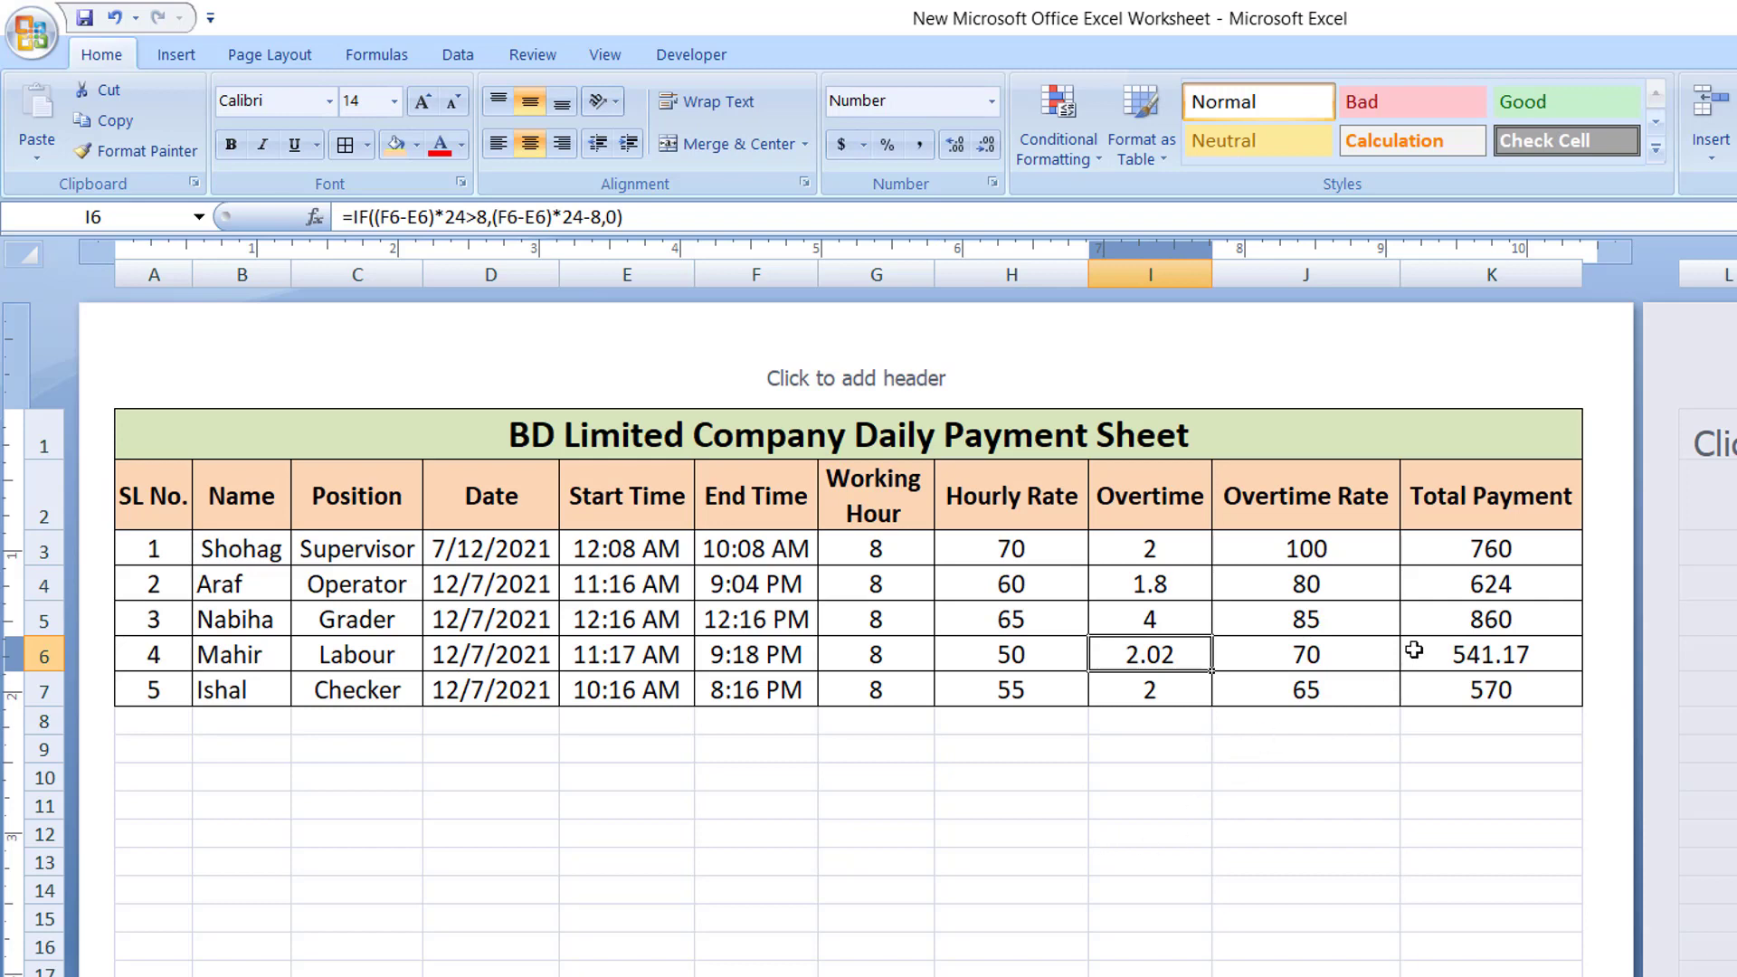
left_click(1411, 652)
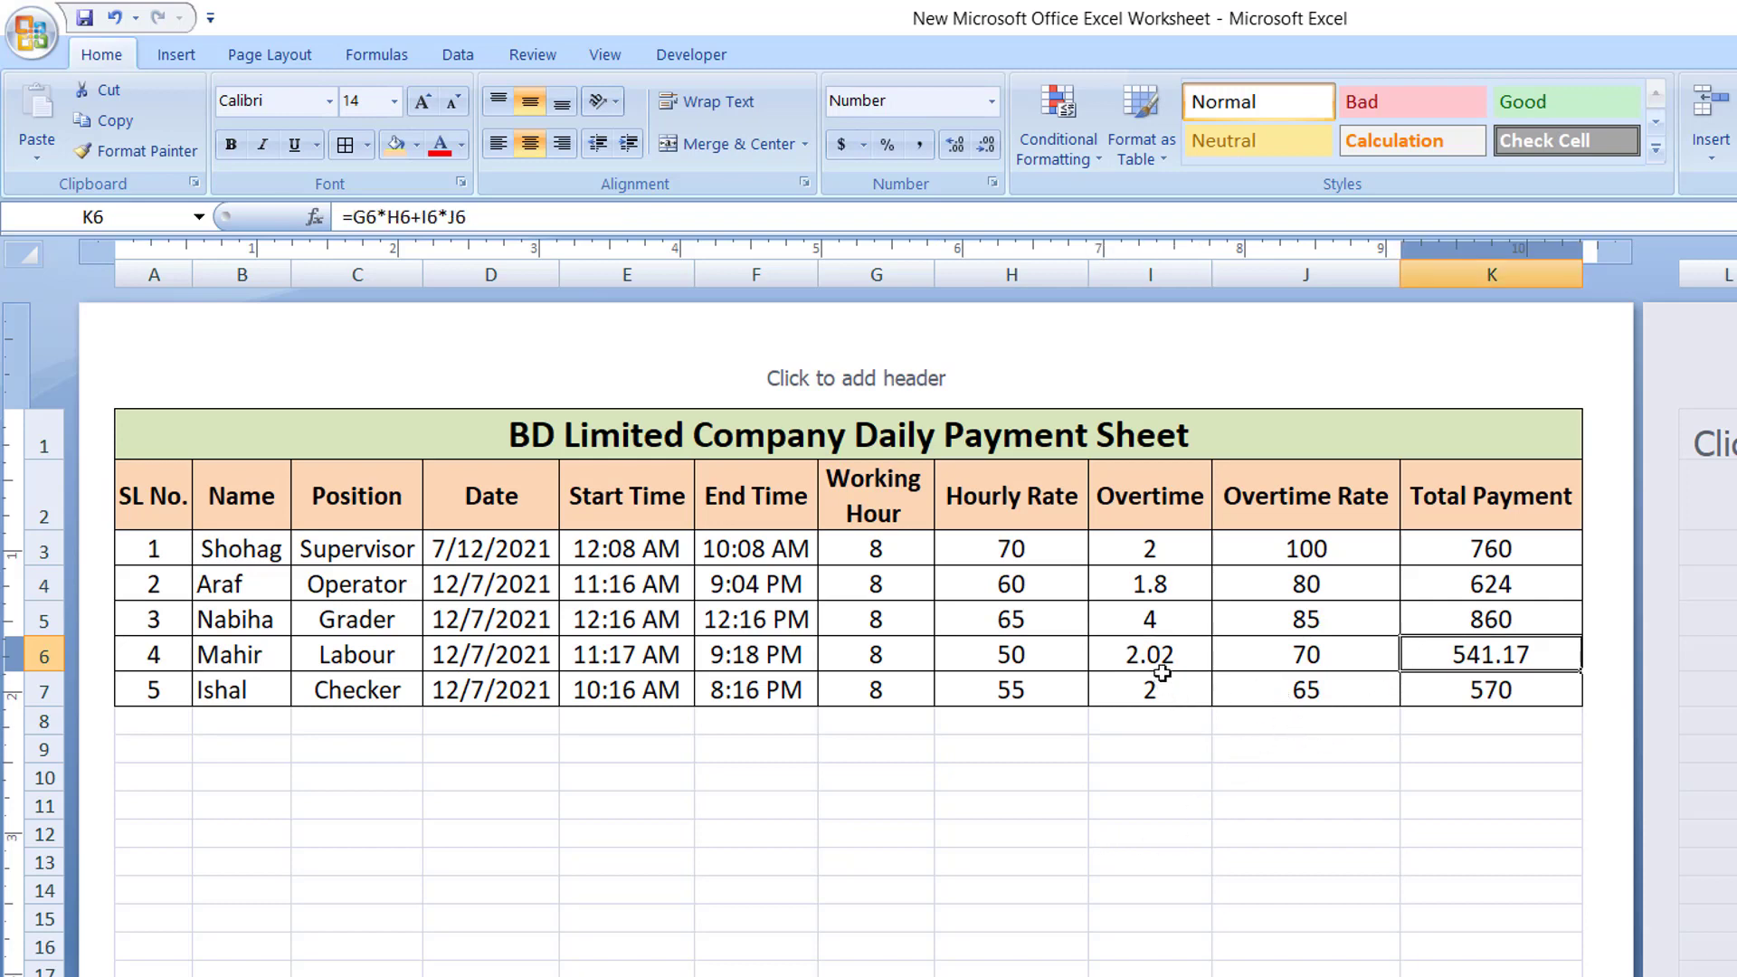
Change the overtime rate in J6 to 65 and check the recalculated total in K6.
left_click(1312, 658)
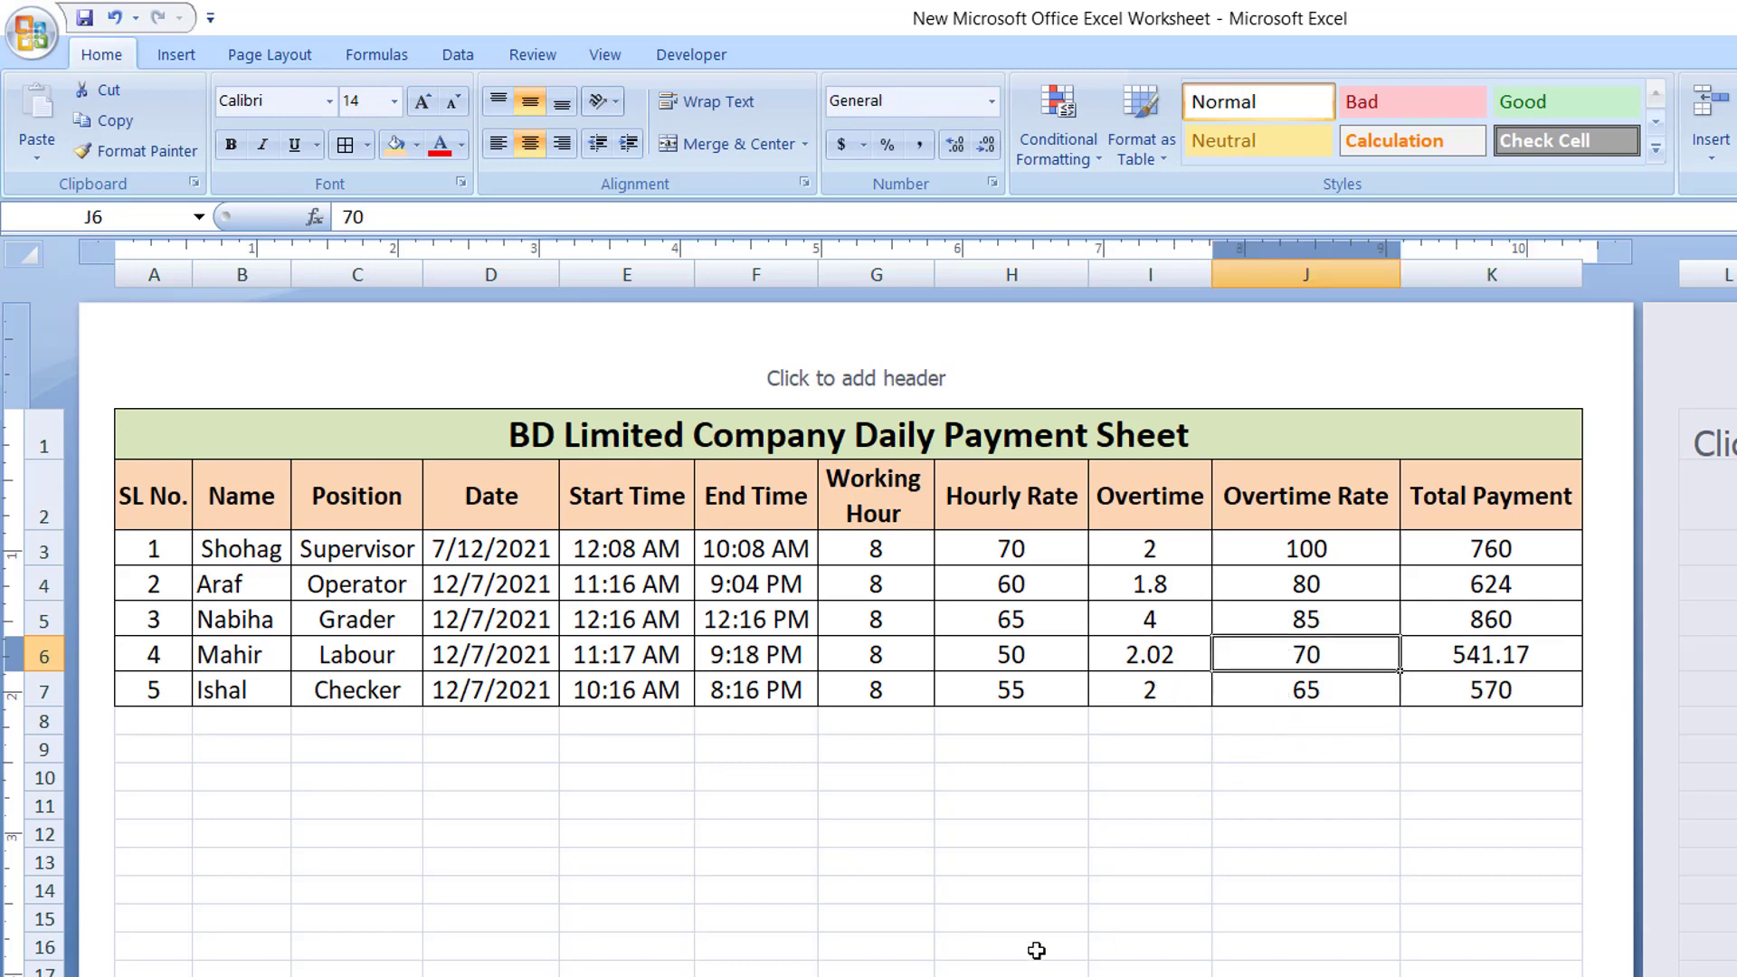
type("65")
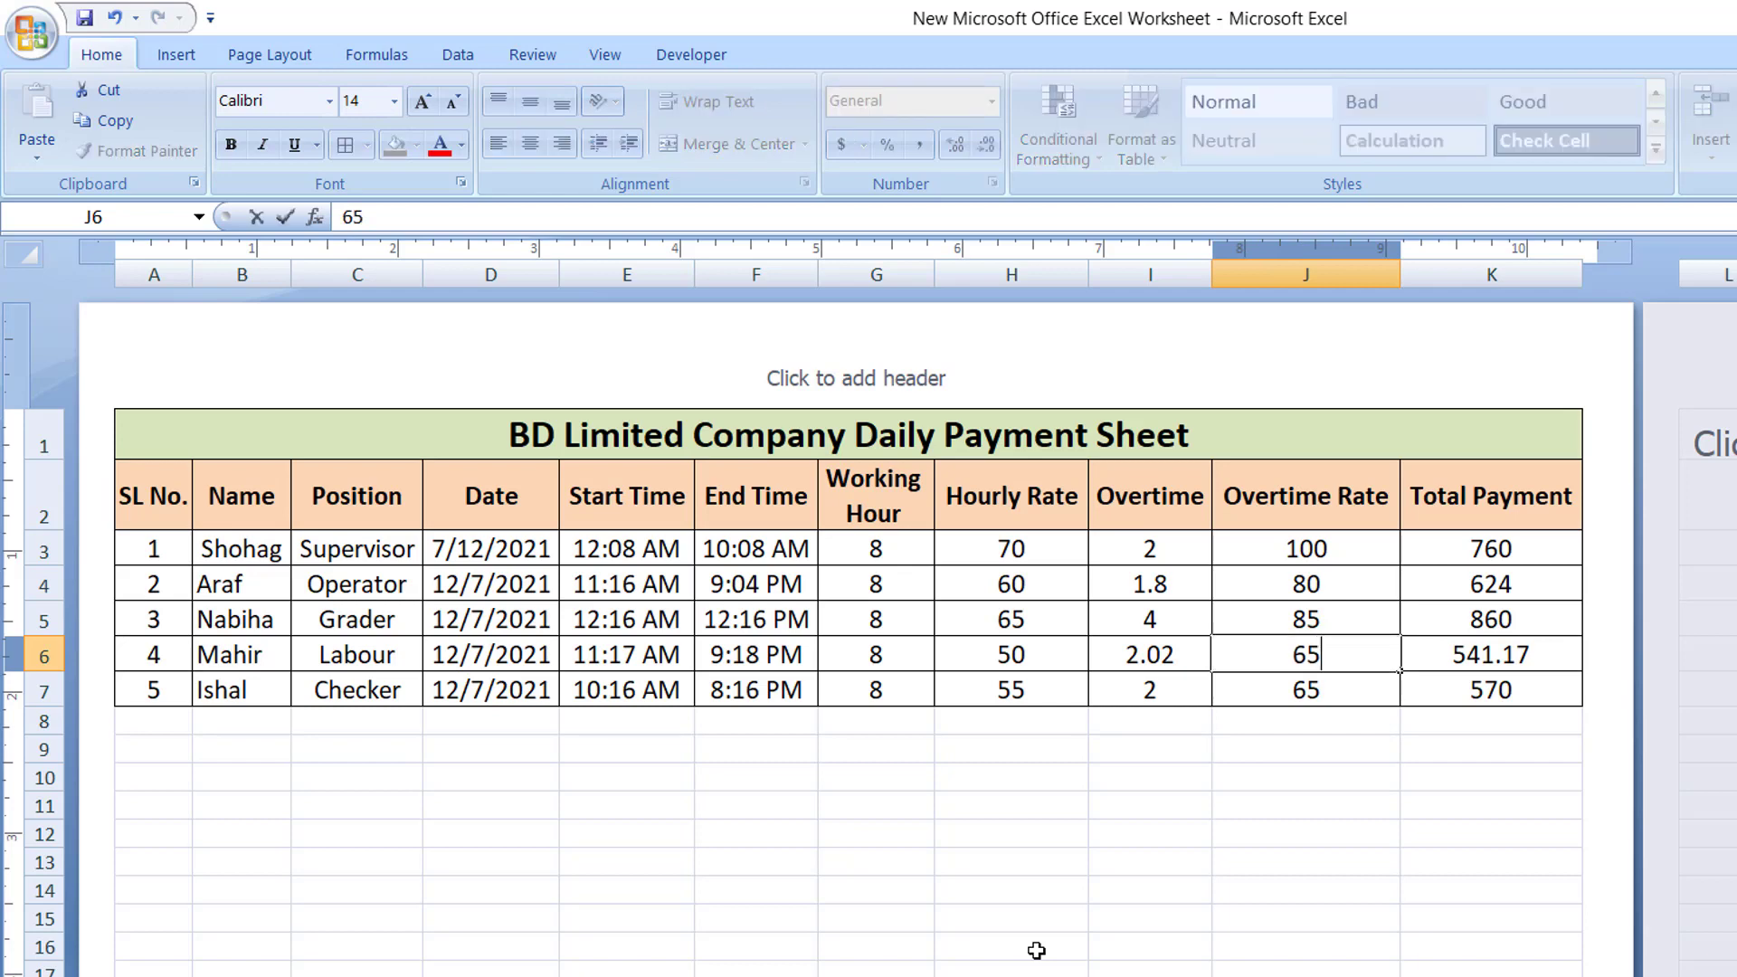
key("Return")
left_click(1494, 668)
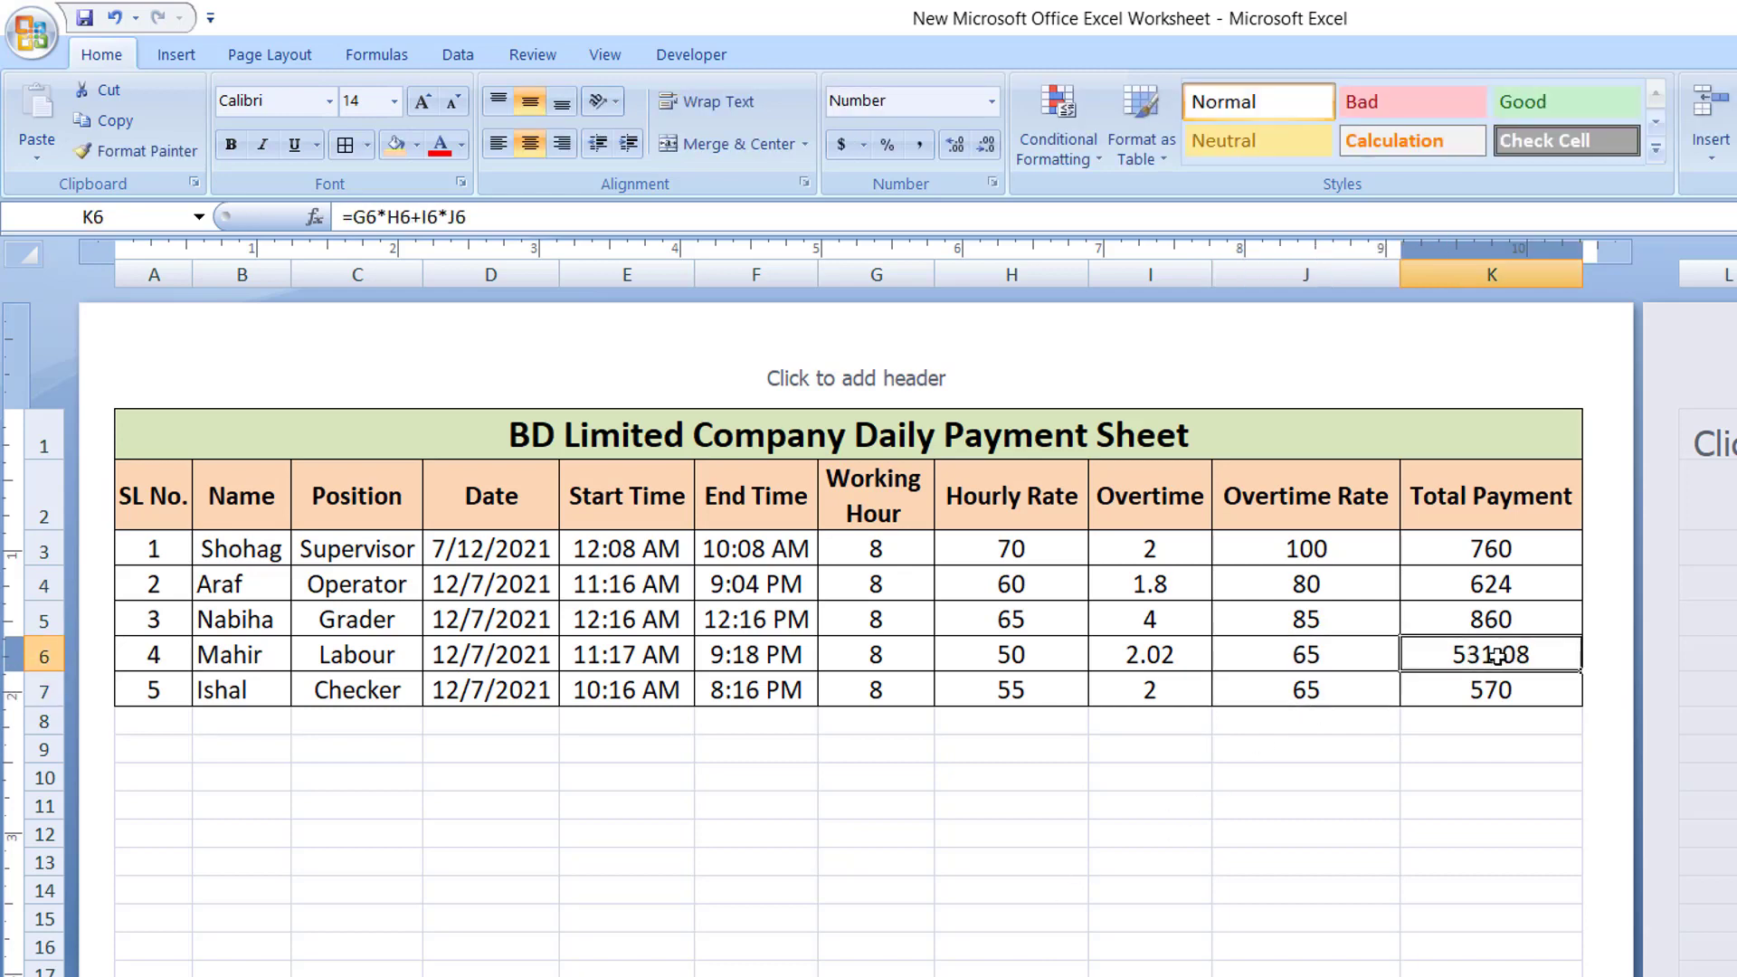
Change the end time in F6 to 10:18 PM.
left_click(713, 654)
type("10:18 PM")
key("Return")
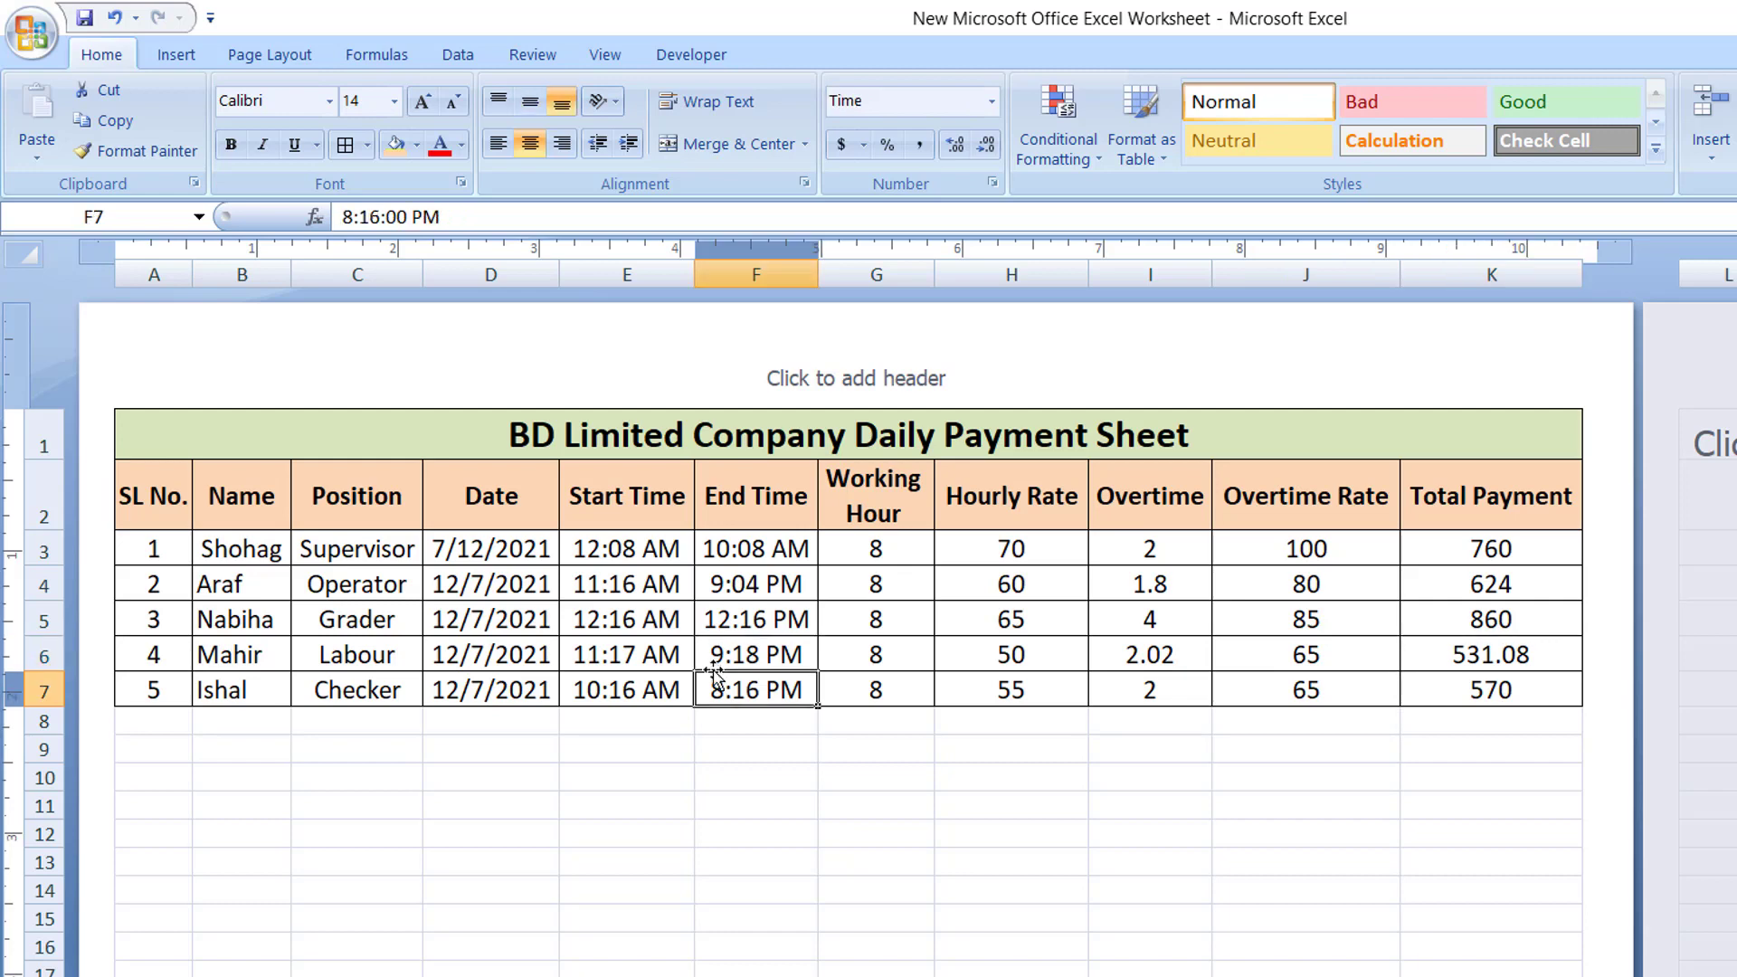